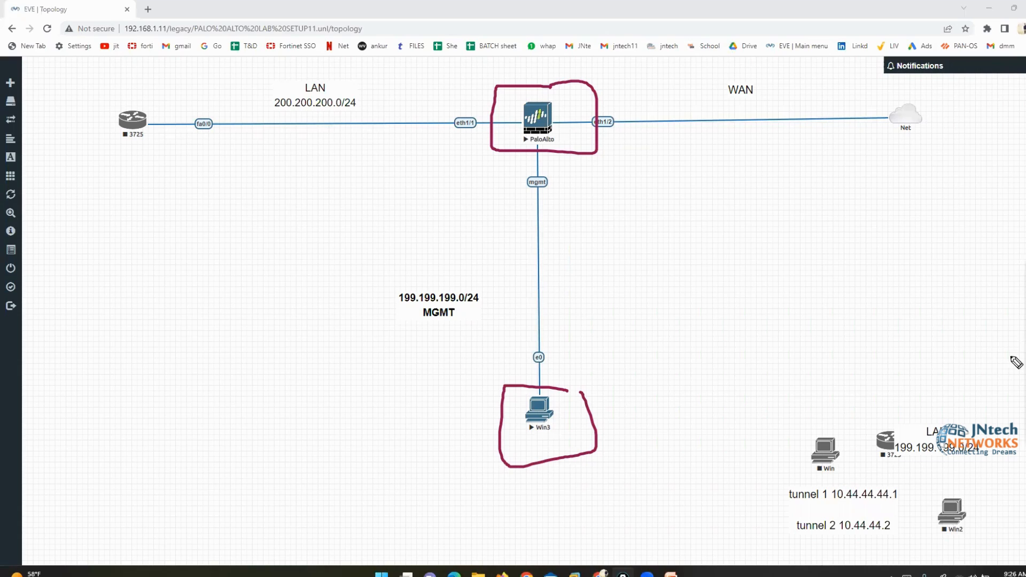
Open the PaloAlto firewall node's console from the EVE-NG topology
click(1025, 365)
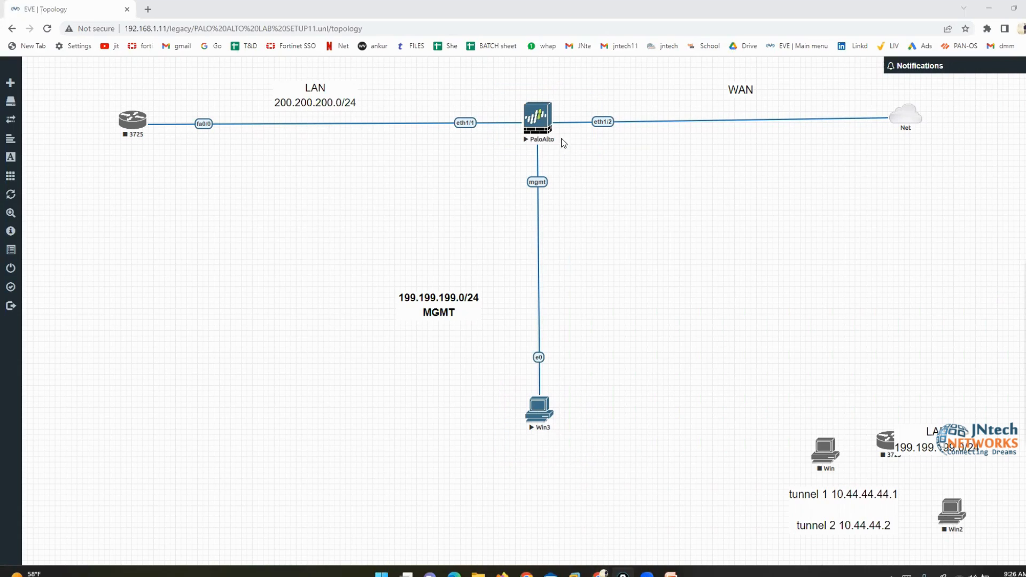
click(550, 106)
click(550, 104)
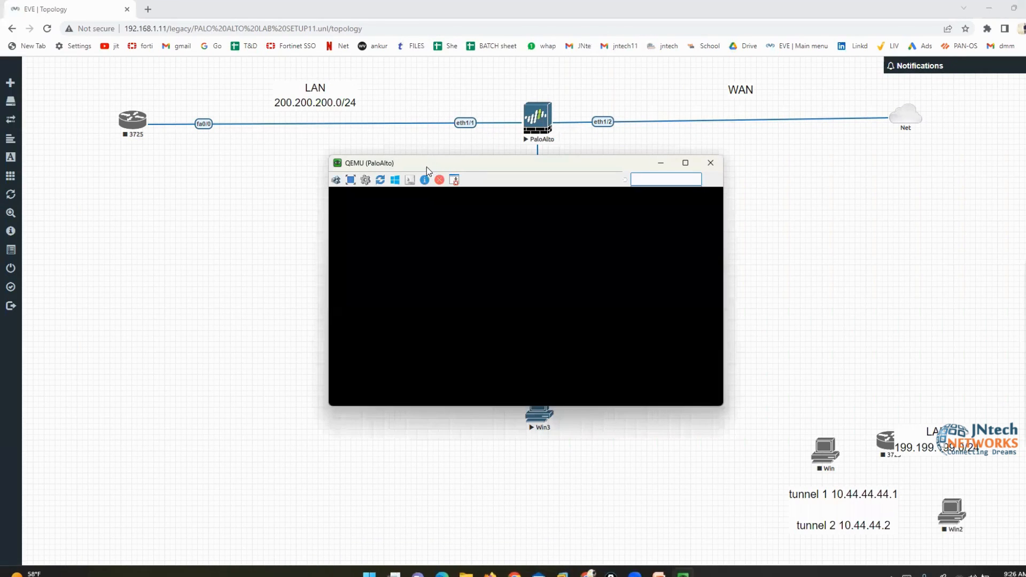
drag(447, 171, 698, 153)
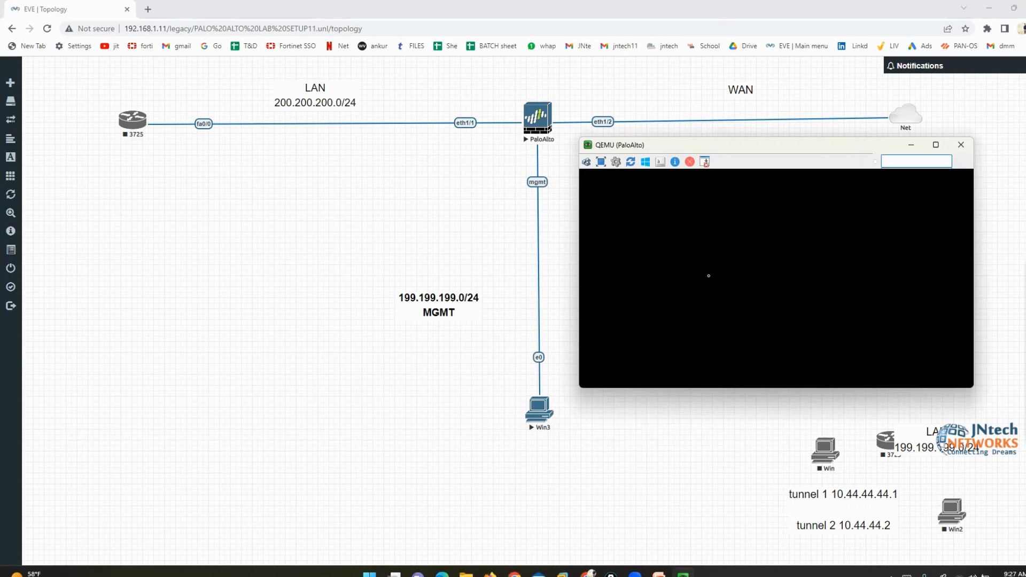
Log in to the PA-VM CLI as admin and list the available commands with ?
key(Return)
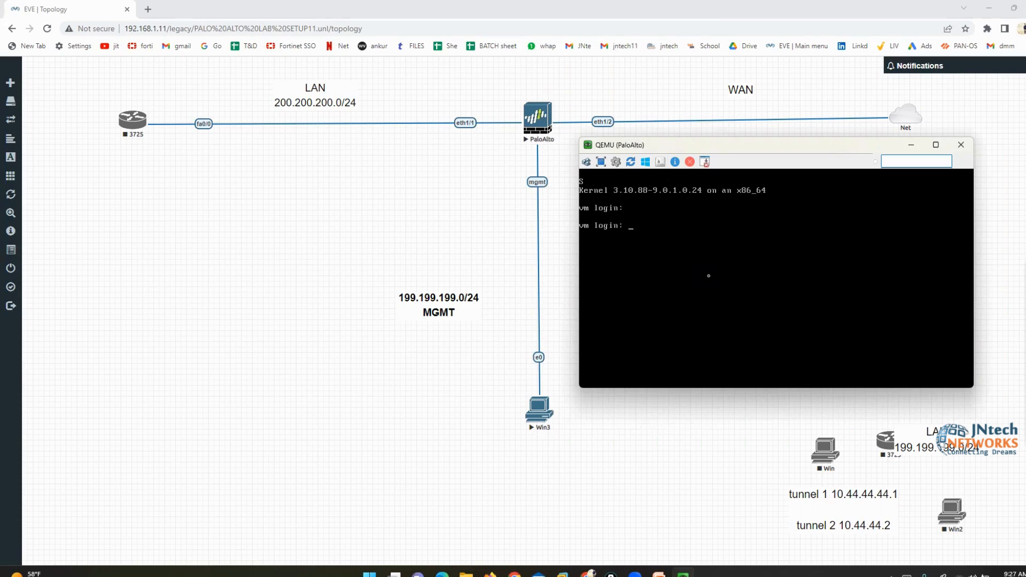
text(admin)
key(Return)
key(Return)
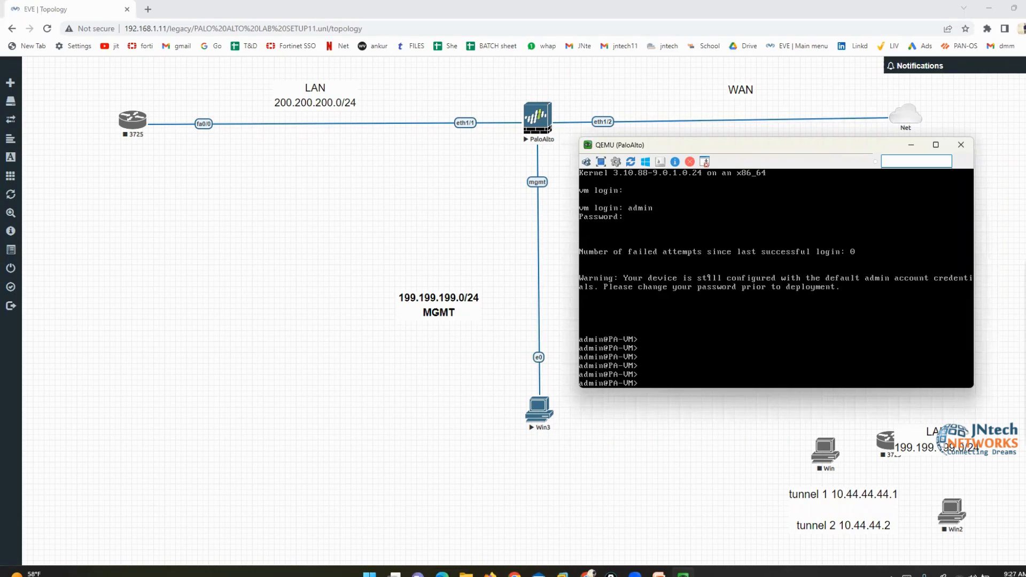
text(?)
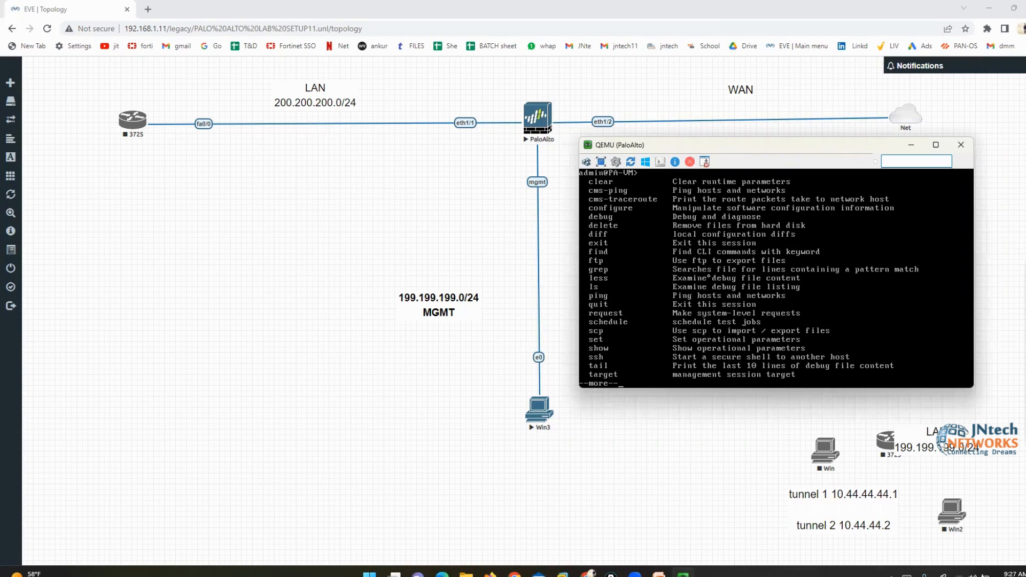
text(q)
text(show)
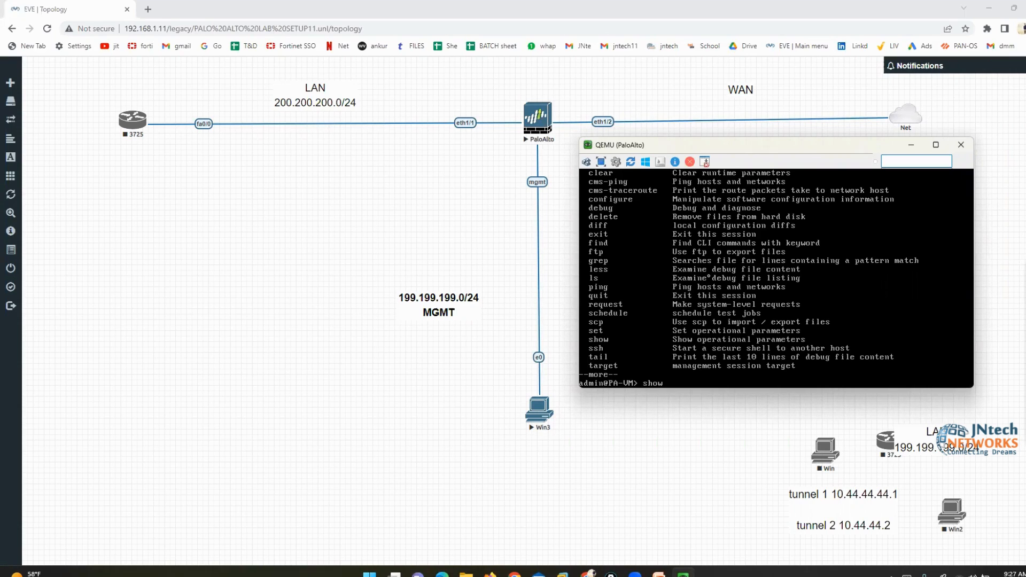
Run 'show interface management': link up at 1000/full, but no IP, netmask or gateway
text(interface management)
key(Return)
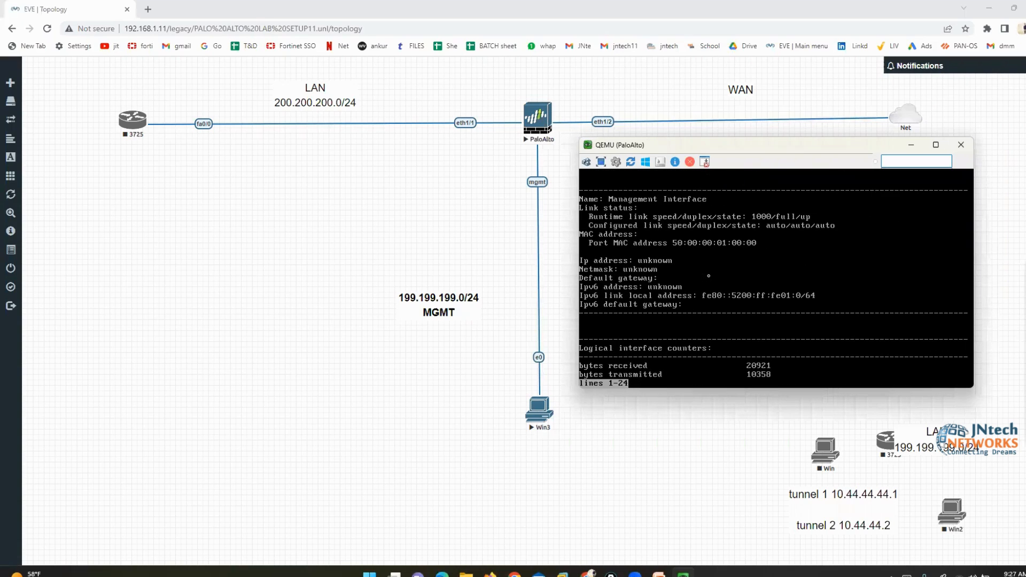
click(1008, 309)
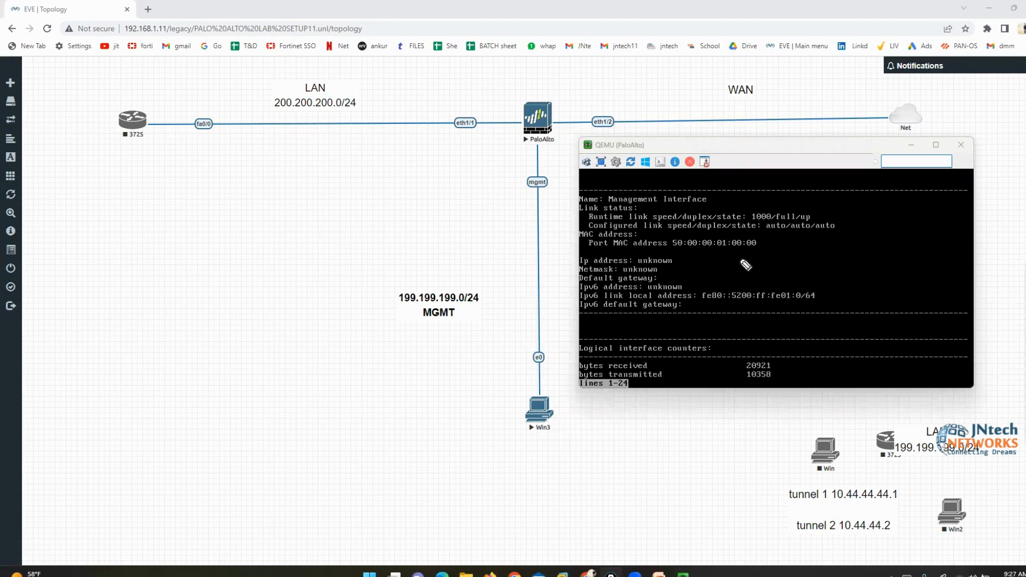
drag(537, 260, 568, 266)
drag(649, 211, 651, 247)
drag(651, 247, 643, 242)
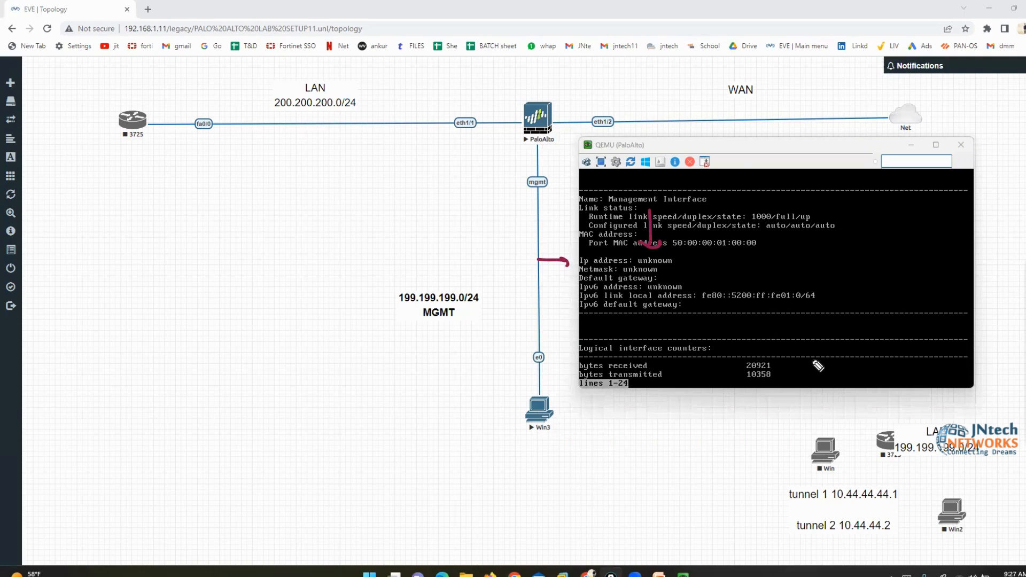
drag(663, 270, 683, 278)
click(1011, 304)
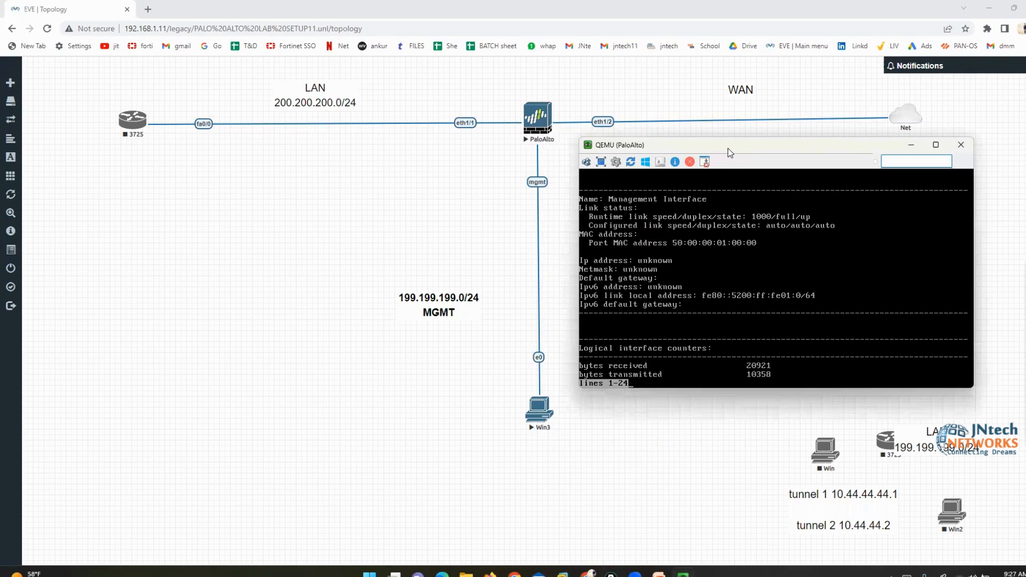
drag(728, 149, 733, 168)
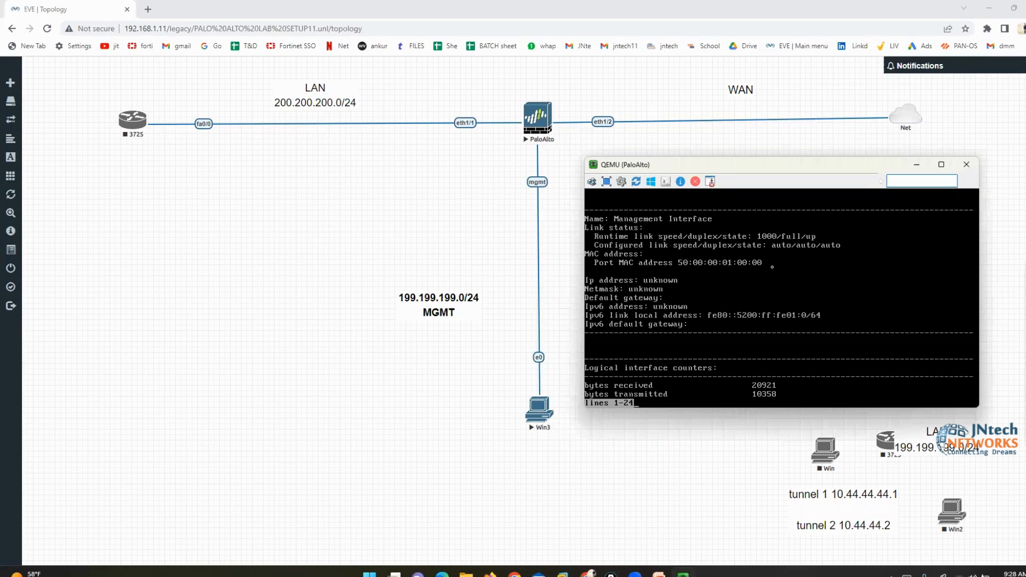
key(space)
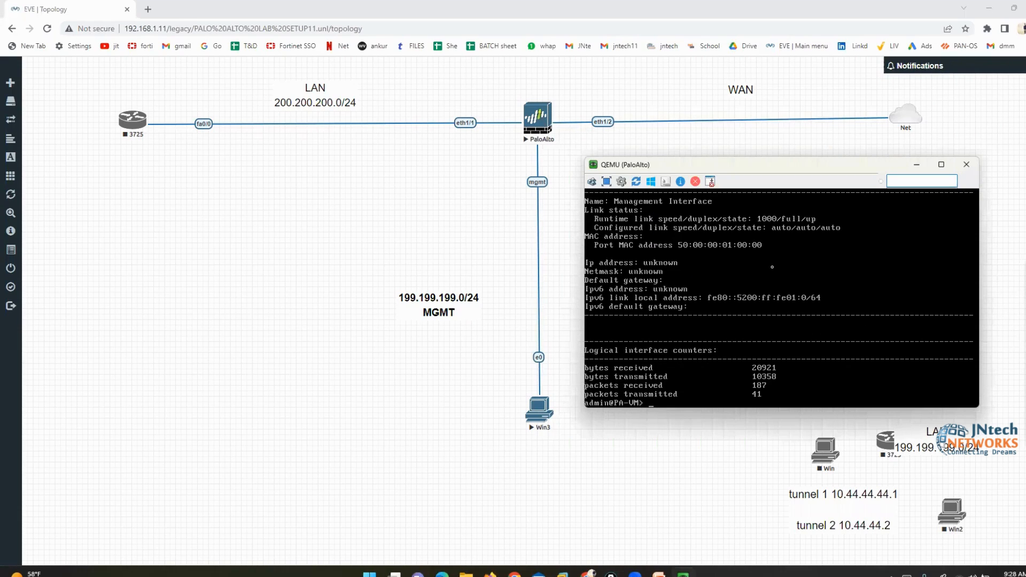
Enter configuration mode on the firewall with 'configure'
text(configure)
key(Return)
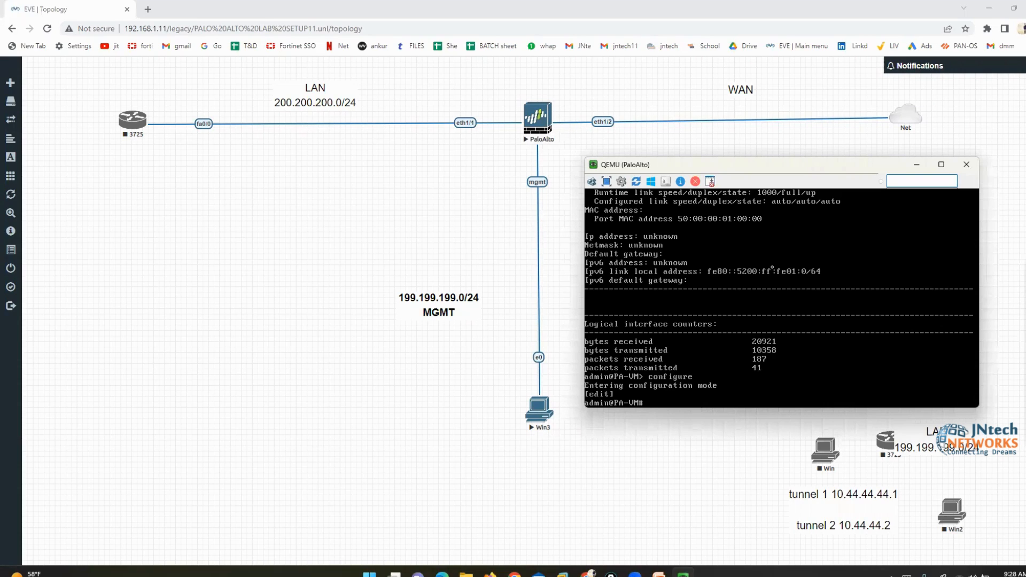
key(Return)
key(Return)
key(Return)
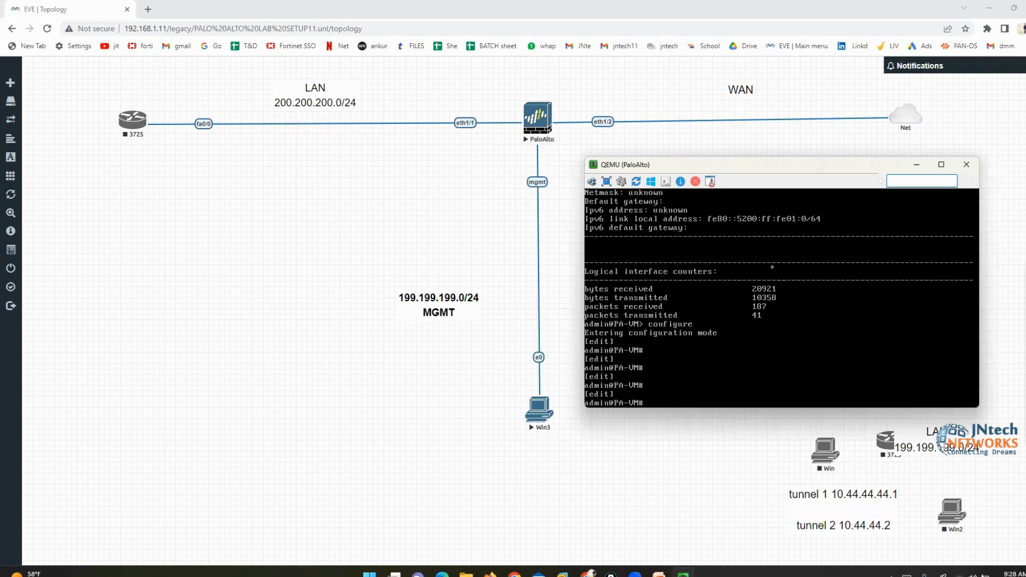
Set the management addressing type to static with 'set deviceconfig system type static'
text(set deviceconfig system type )
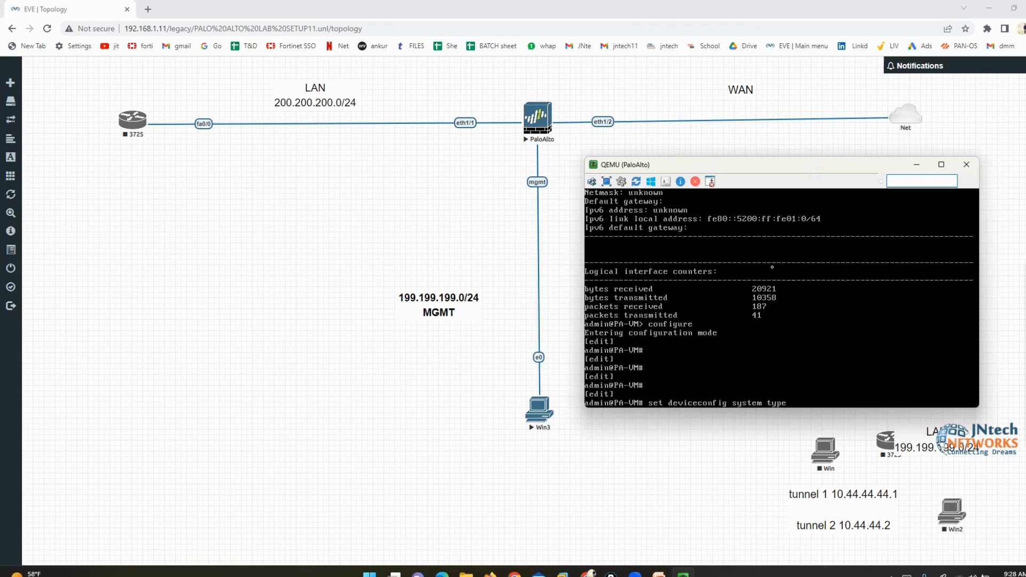
text(static)
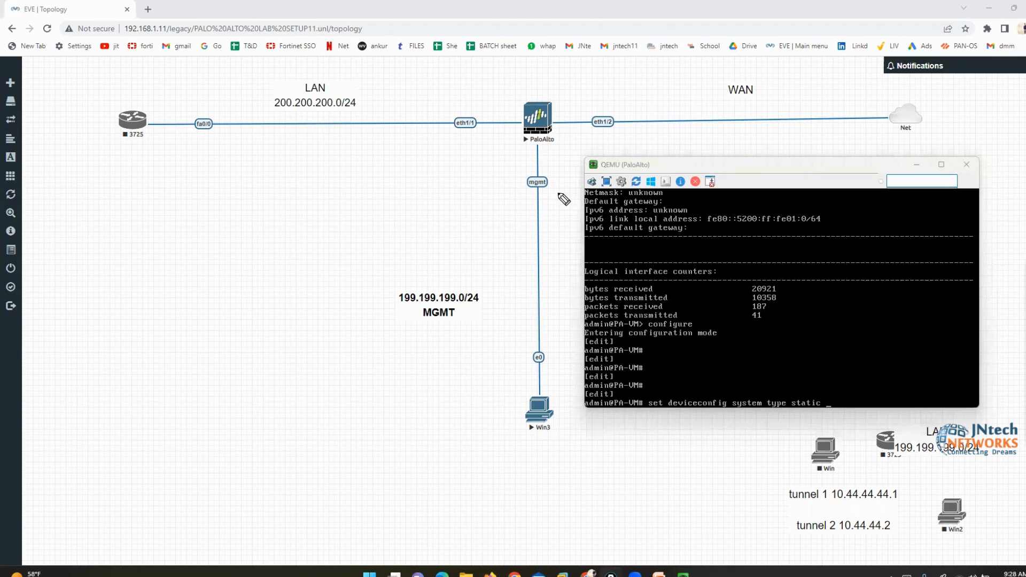
mouse_move(548, 165)
mouse_down()
mouse_move(514, 184)
mouse_move(554, 174)
mouse_move(543, 253)
mouse_move(819, 293)
mouse_up()
mouse_move(873, 228)
mouse_down()
mouse_move(817, 281)
mouse_move(899, 321)
mouse_move(863, 235)
mouse_up()
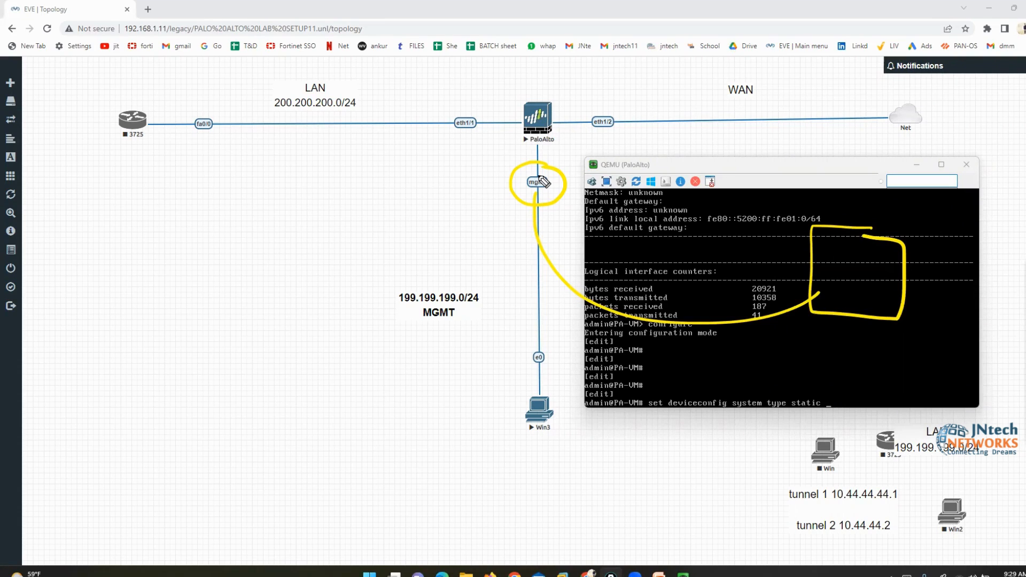
mouse_move(828, 395)
mouse_down()
mouse_move(779, 395)
mouse_move(818, 420)
mouse_move(829, 396)
mouse_up()
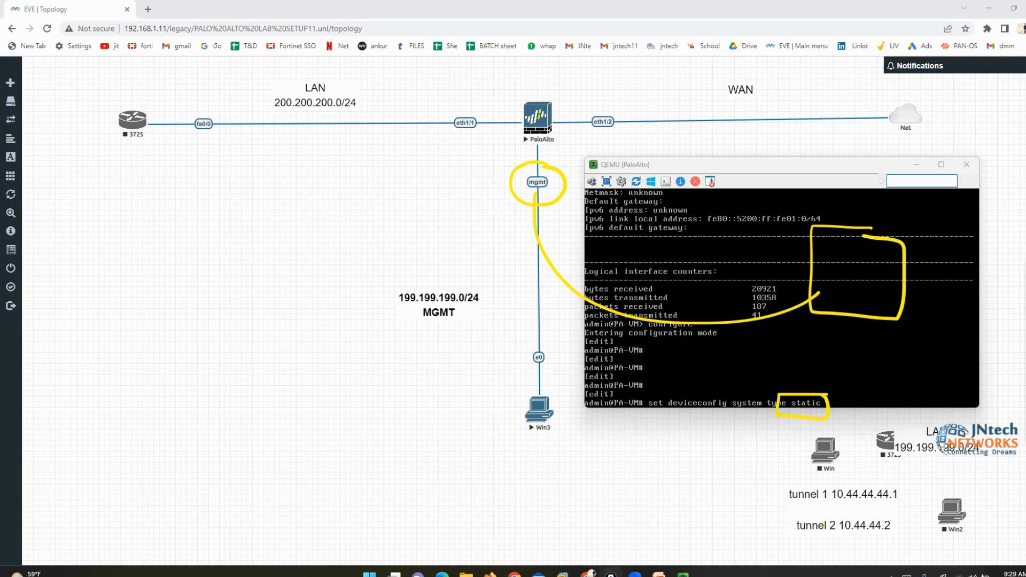
click(972, 336)
click(908, 336)
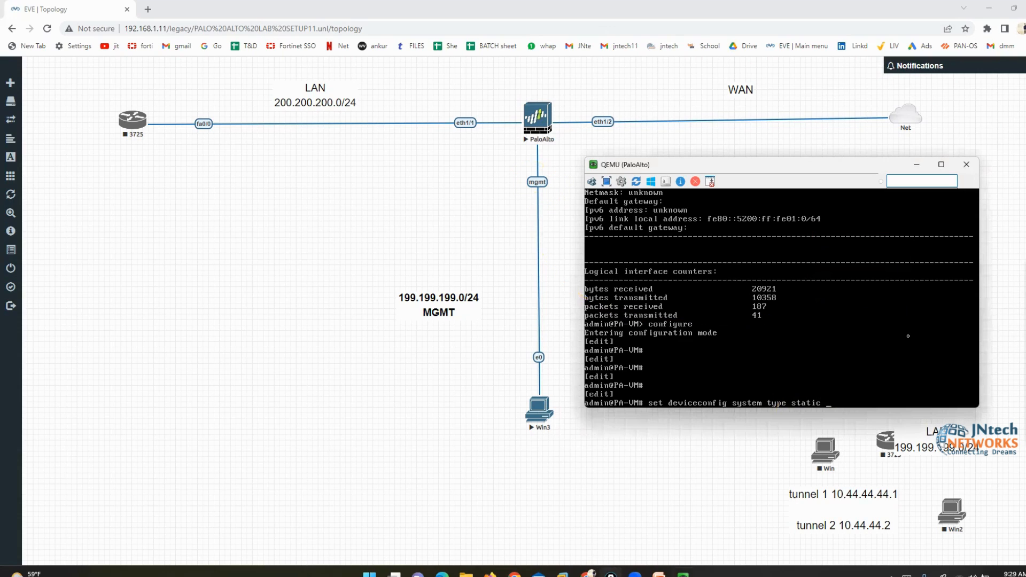
key(Return)
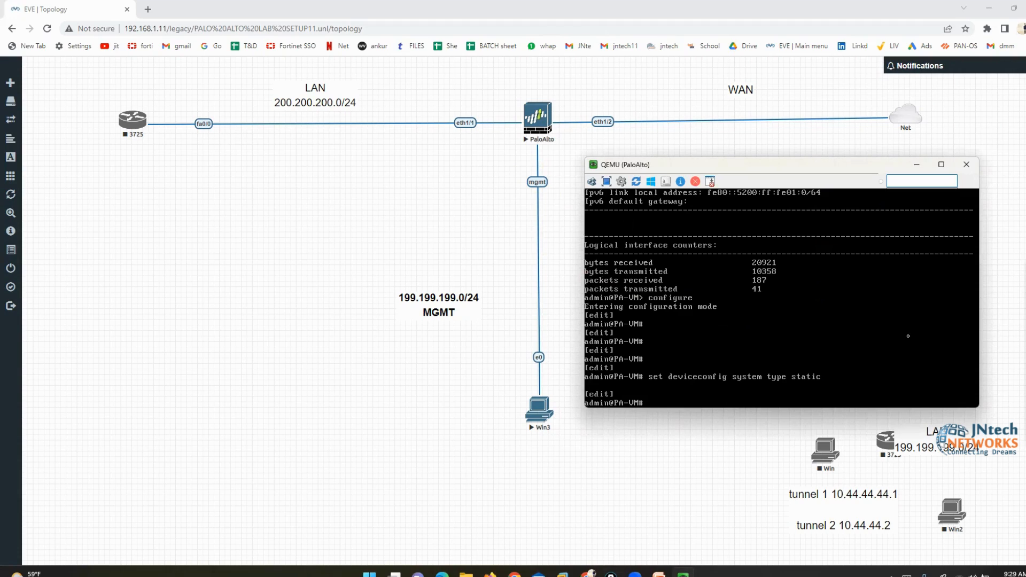
Set the management IP to 199.199.199.1 with netmask 255.255.255.0
text(set deviceconfig system ip)
key(Tab)
text(-address)
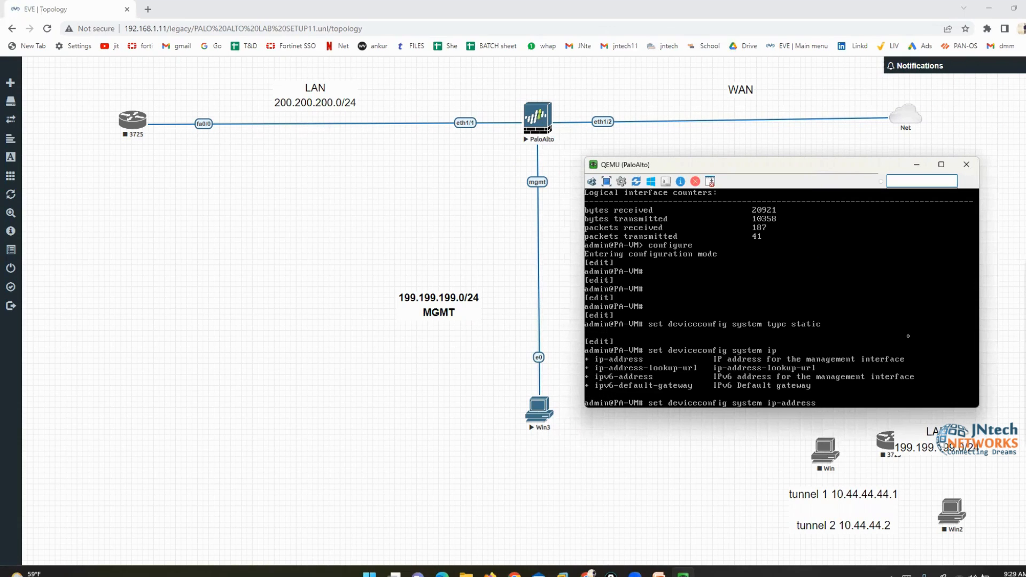
text( 199.199.199.1)
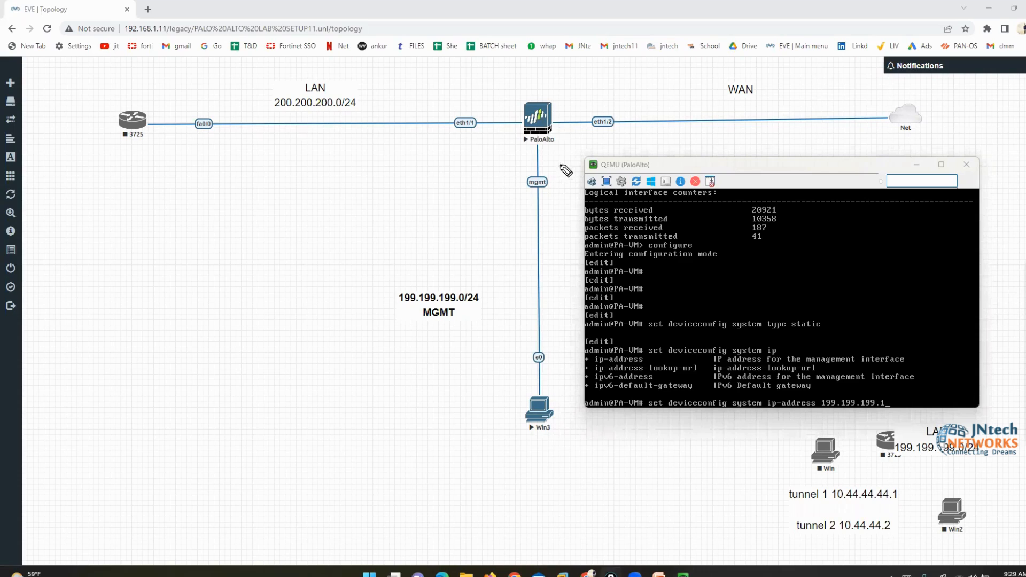
mouse_move(559, 163)
mouse_down()
mouse_move(418, 165)
mouse_move(381, 301)
mouse_move(386, 439)
mouse_move(607, 451)
mouse_move(595, 168)
mouse_move(550, 156)
mouse_up()
drag(468, 333, 521, 307)
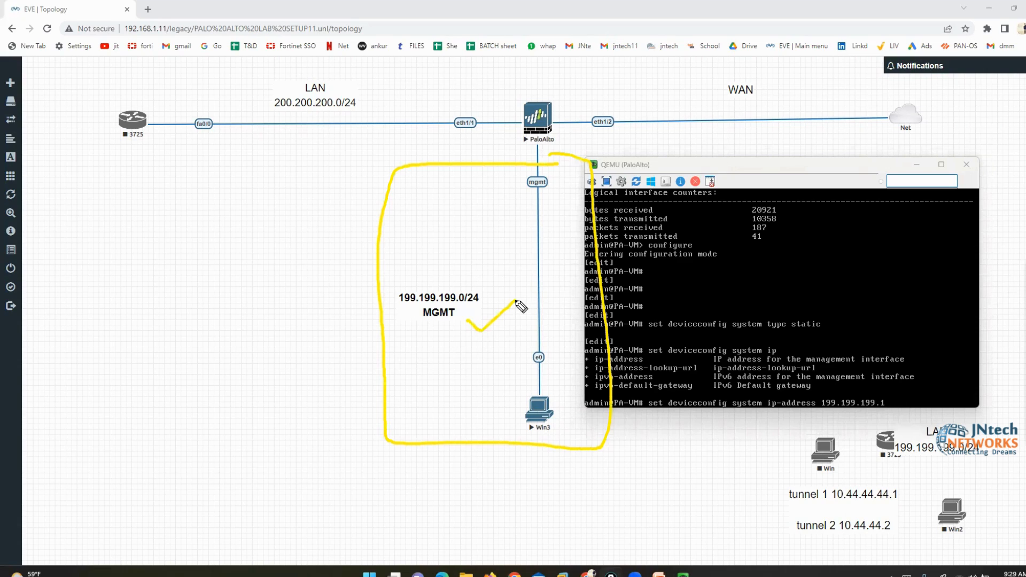
click(1024, 302)
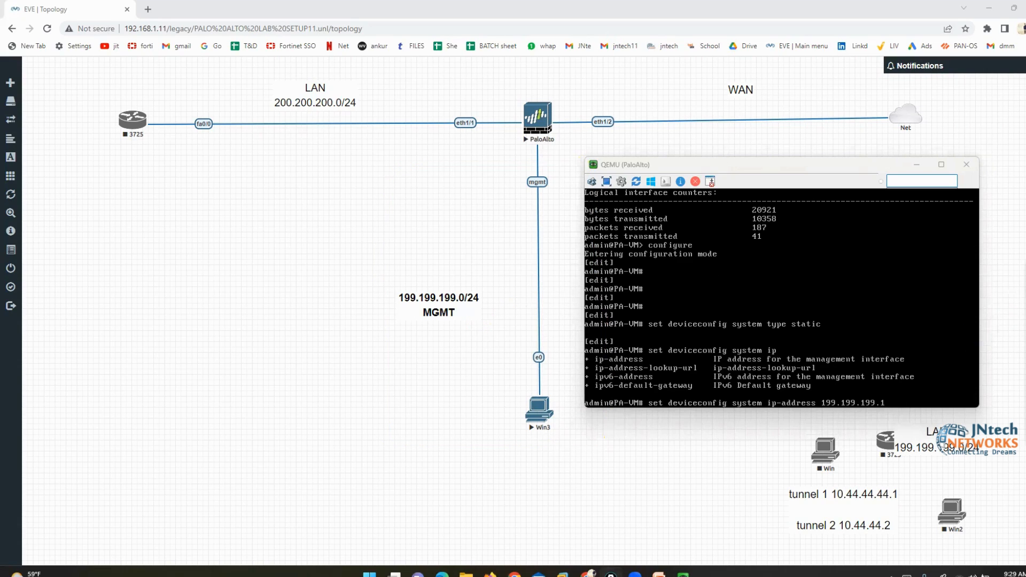
click(913, 400)
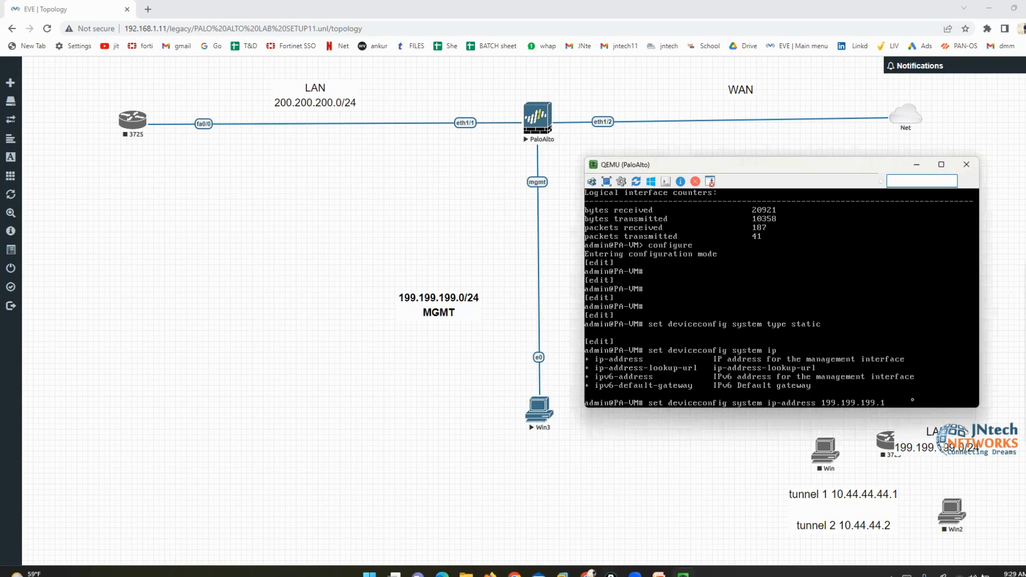
text(netmask 255.255.255.0)
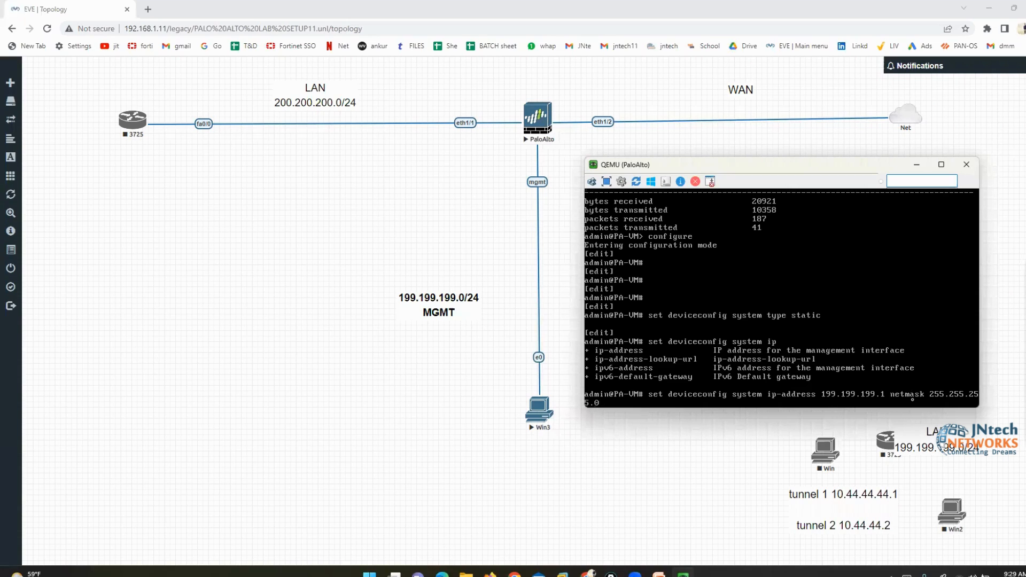
key(Return)
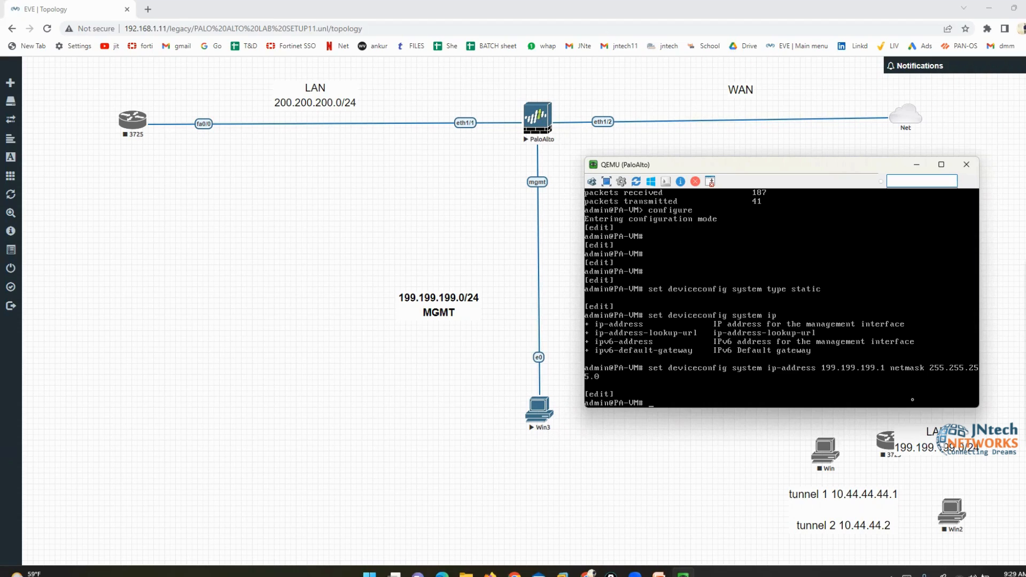
Commit the configuration and open the Win3 management PC's console
text(commit)
key(Return)
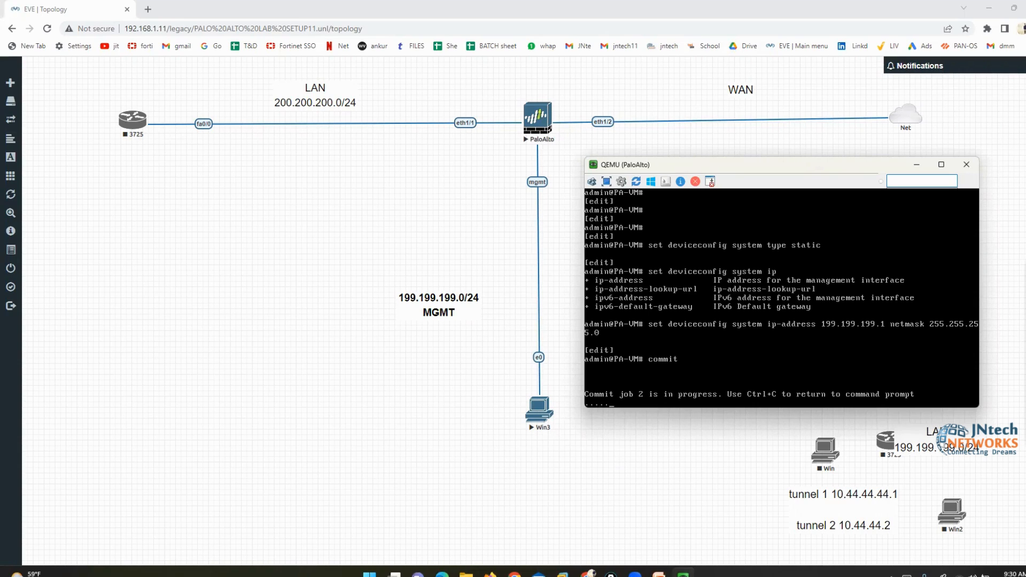
key(alt+Tab)
click(534, 410)
Run ipconfig on Win3, confirming 199.199.199.10/255.255.255.0, then return to the firewall console
click(555, 103)
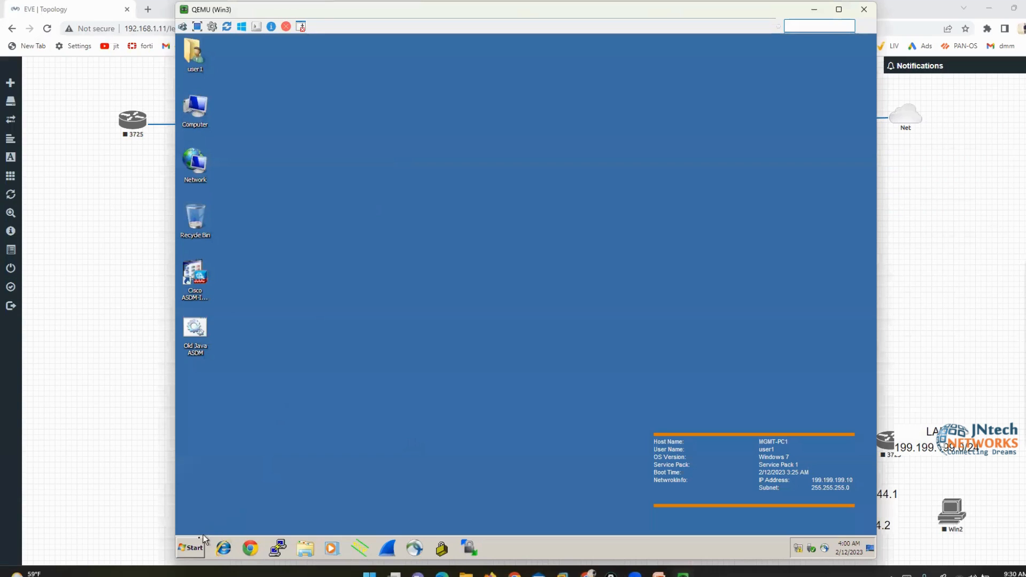
click(197, 548)
click(326, 508)
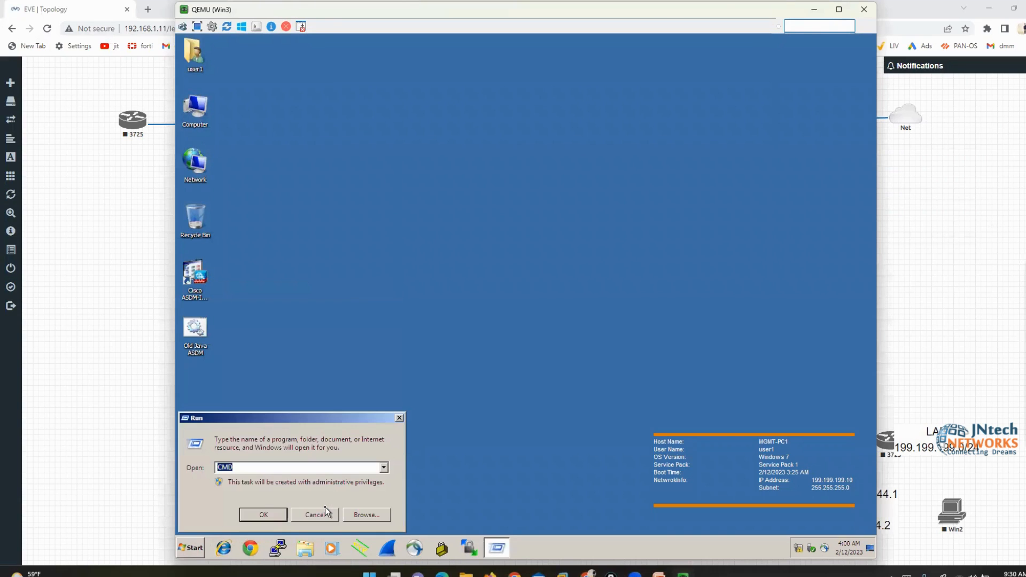
text(cmd)
key(Return)
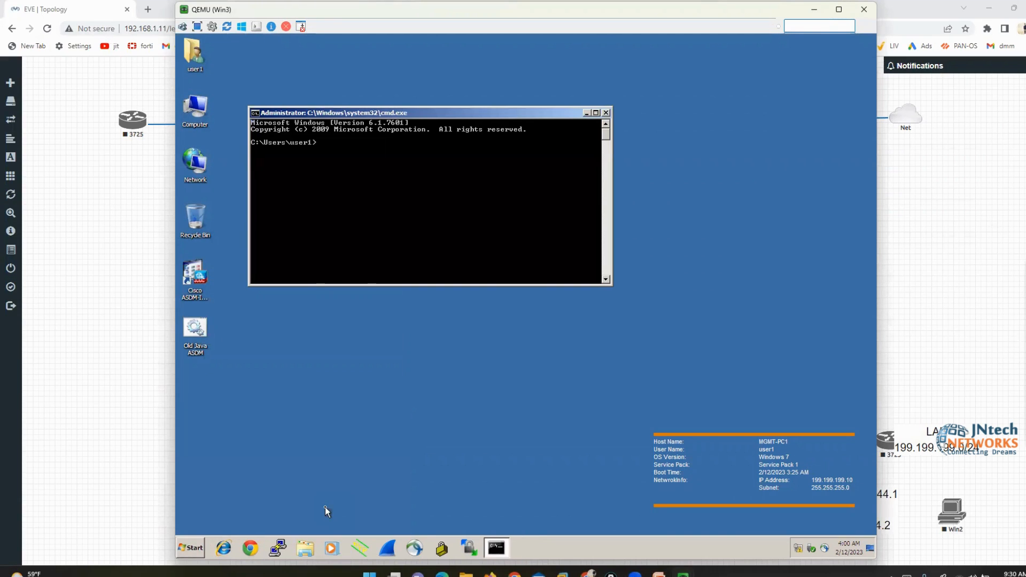
text(ipconfig)
key(Return)
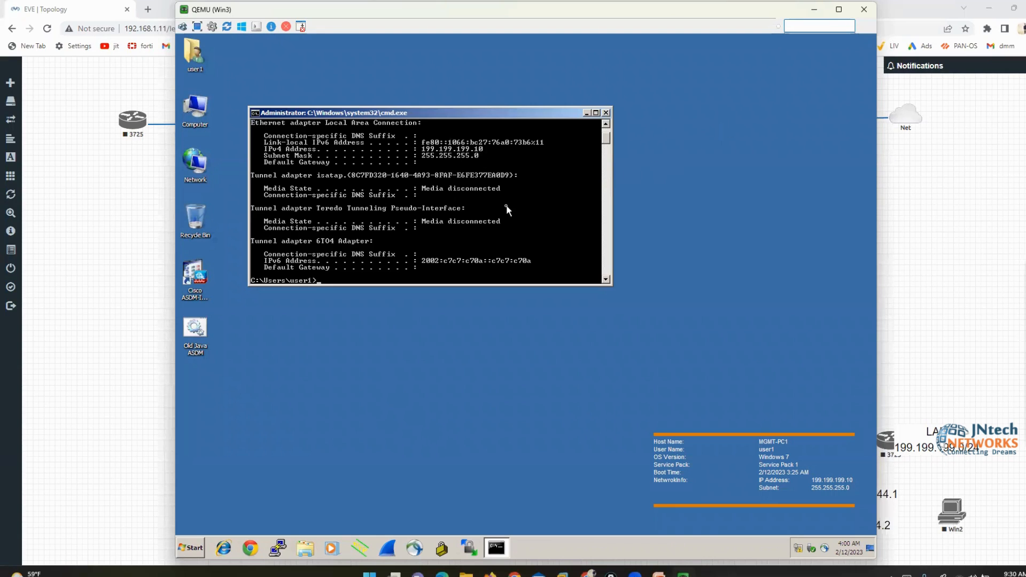
mouse_move(683, 575)
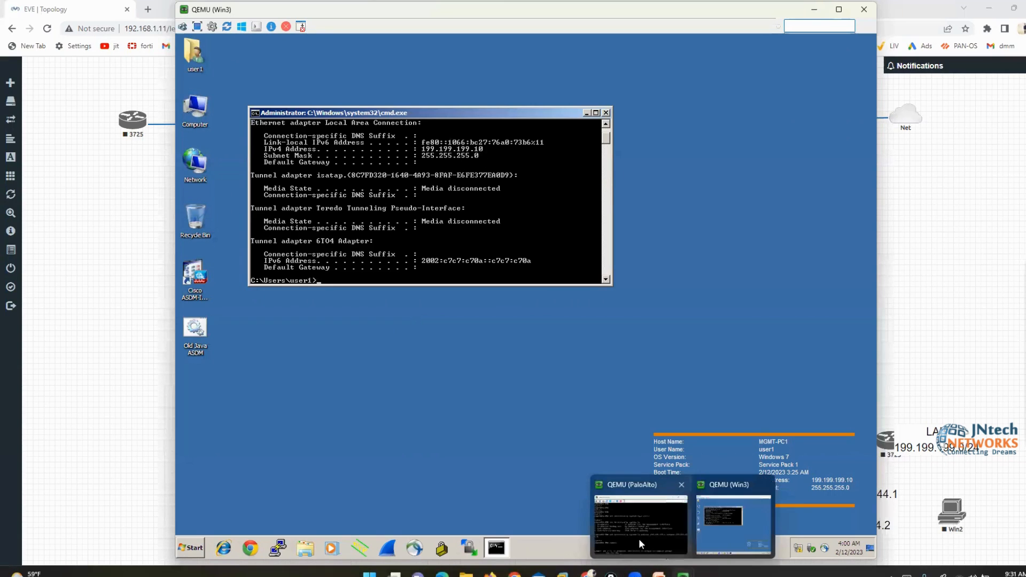
click(614, 488)
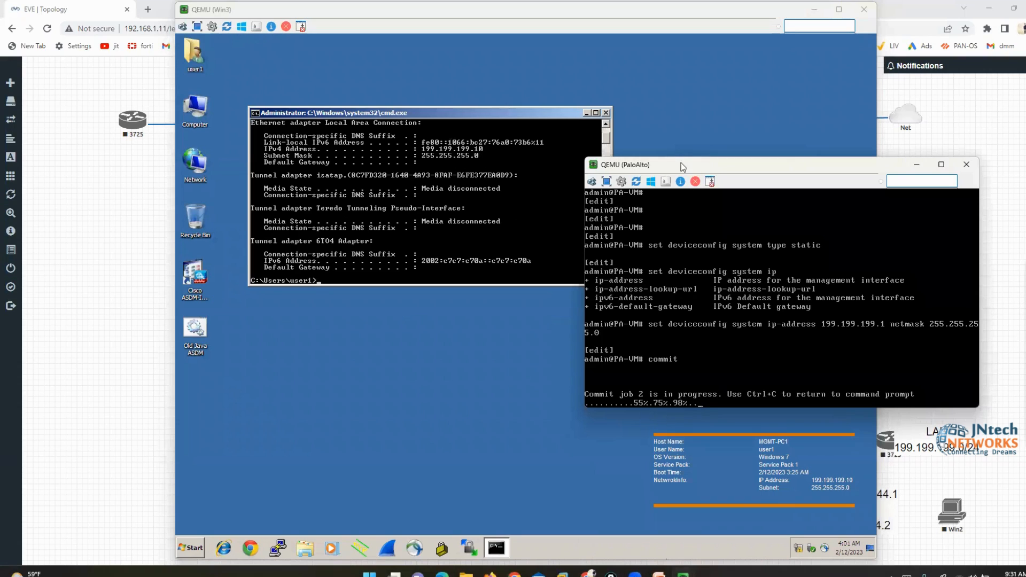
Exit configuration mode and run 'show interface management' to see IP 199.199.199.1/255.255.255.0
drag(692, 167, 717, 59)
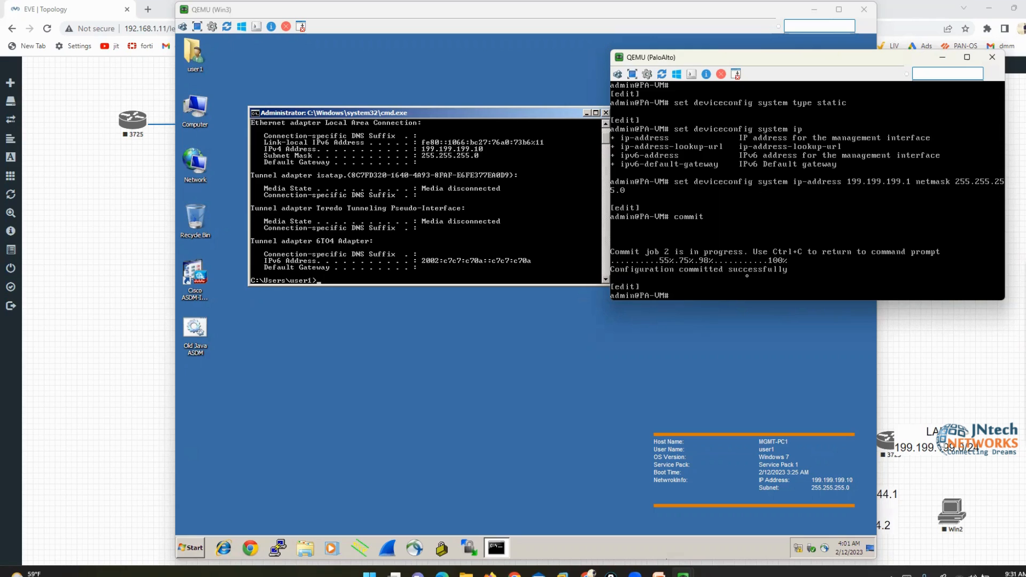
text(exit)
key(Return)
key(Return)
key(Return)
key(Return)
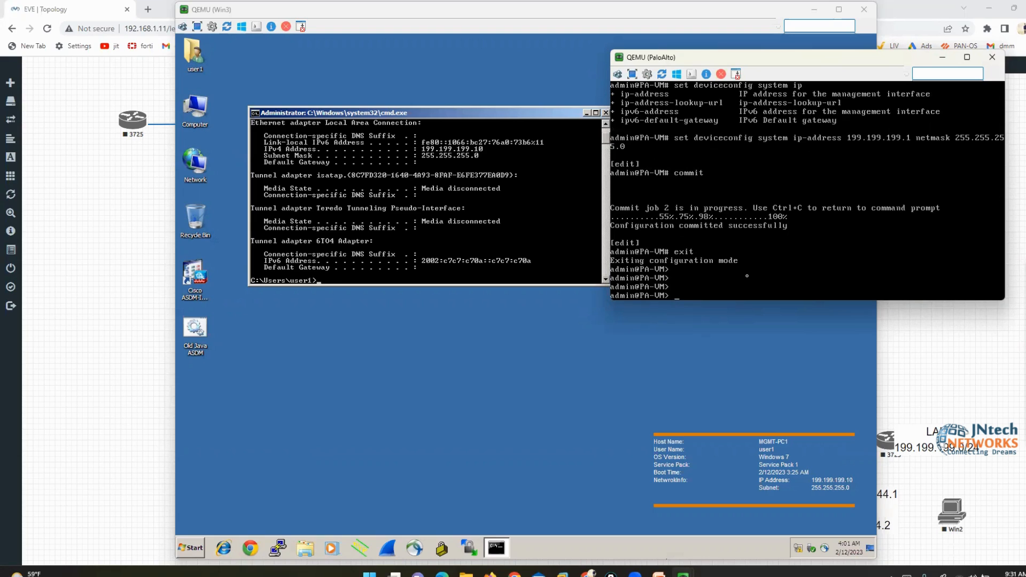
text(show interface management)
key(Return)
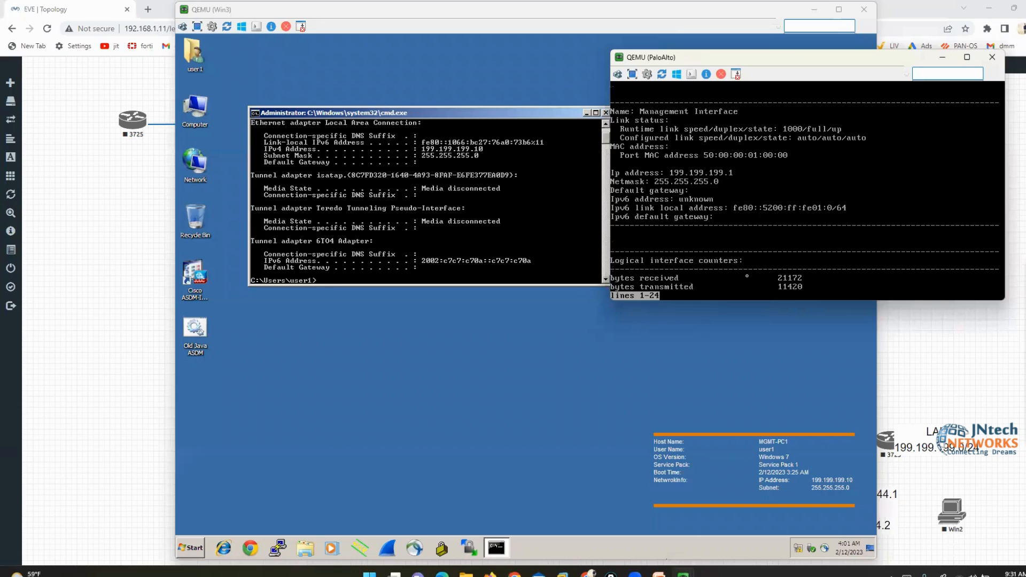
Mark up the management IP and netmask lines, then bring the EVE topology back
click(1009, 307)
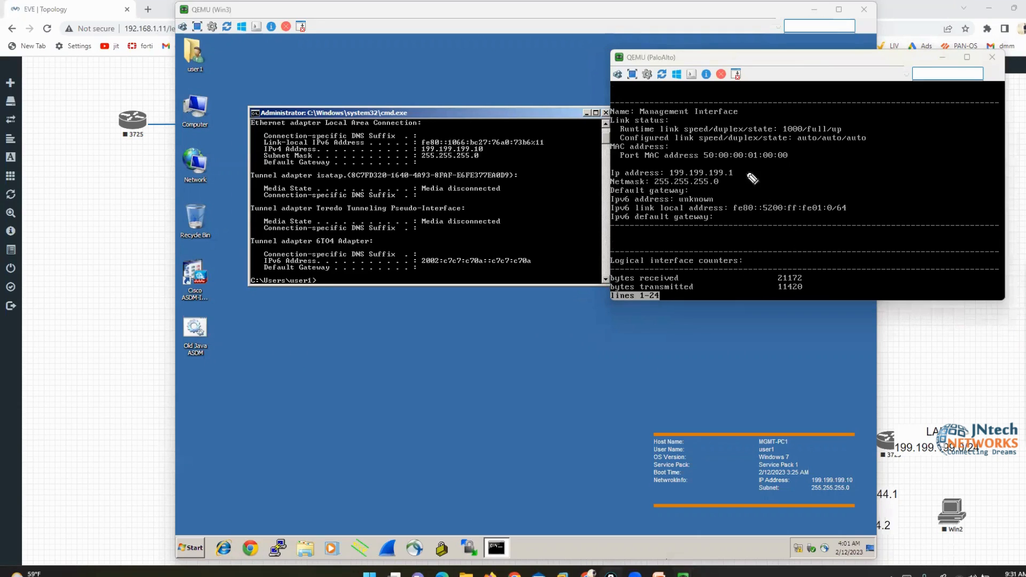
mouse_move(720, 160)
mouse_down()
mouse_move(743, 177)
mouse_move(723, 191)
mouse_up()
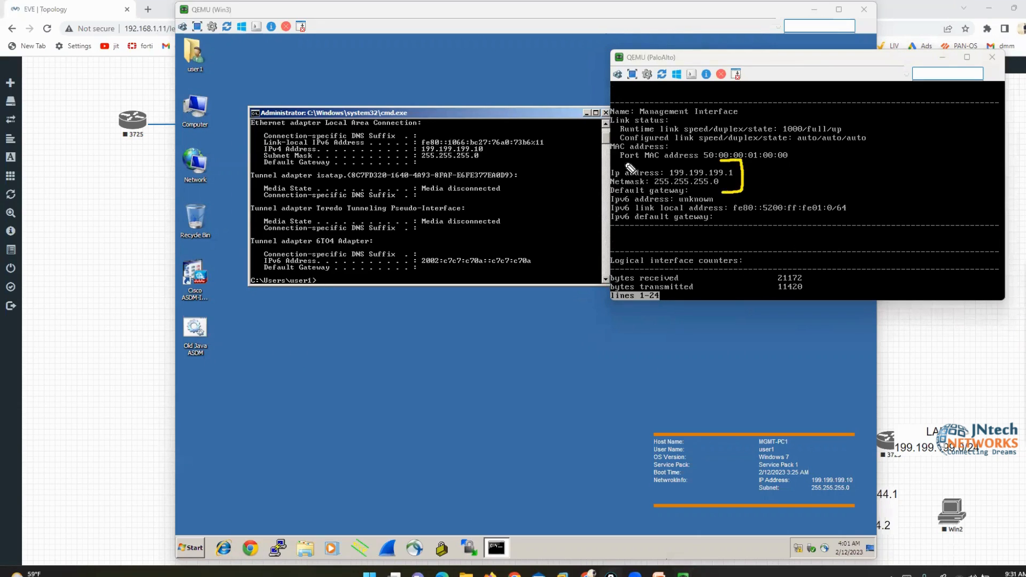
mouse_move(625, 163)
mouse_down()
mouse_move(600, 164)
mouse_move(615, 191)
mouse_up()
click(1009, 368)
click(143, 162)
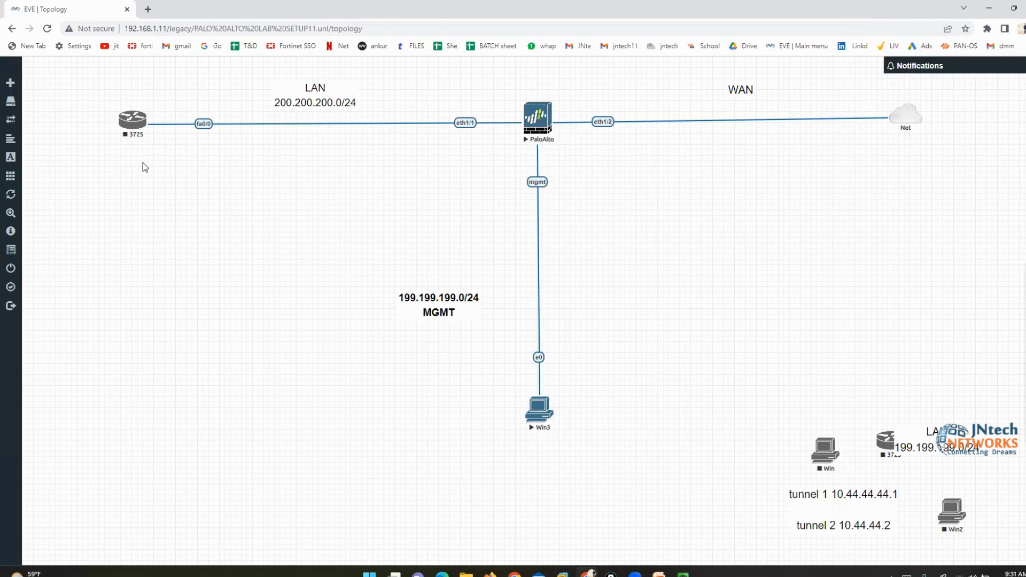
Circle the PaloAlto mgmt link and write Ping, SSH and HTTPS beside it in yellow and dark red
click(1003, 307)
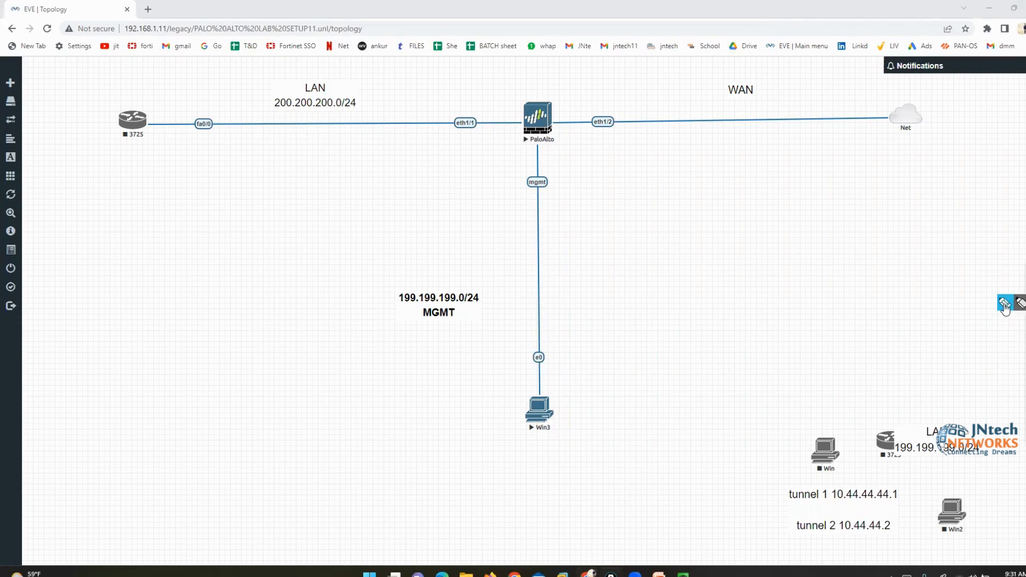
mouse_move(546, 162)
mouse_down()
mouse_move(515, 177)
mouse_move(568, 178)
mouse_move(550, 170)
mouse_up()
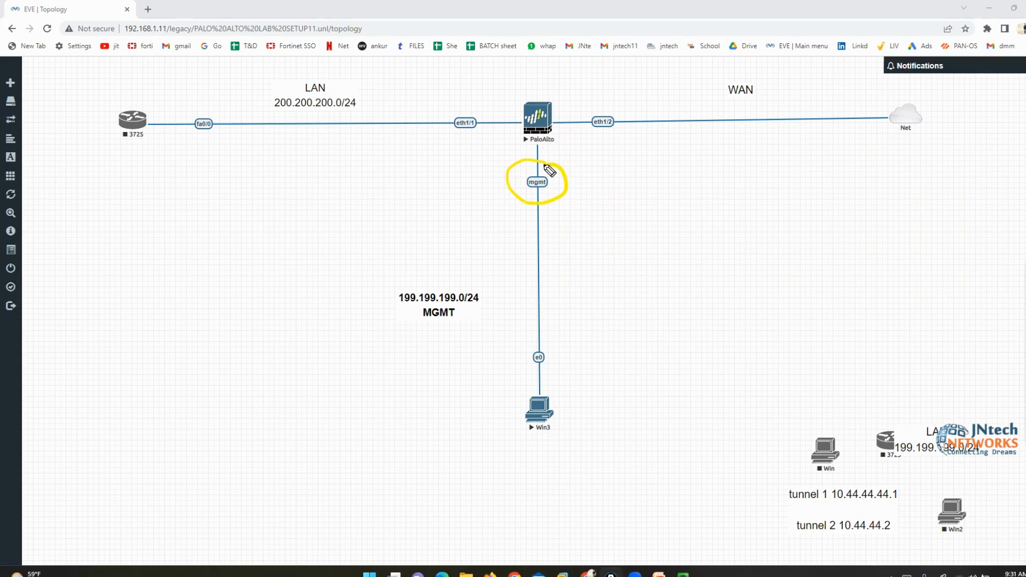
mouse_move(460, 209)
mouse_down()
mouse_move(458, 229)
mouse_move(474, 213)
mouse_move(488, 236)
mouse_up()
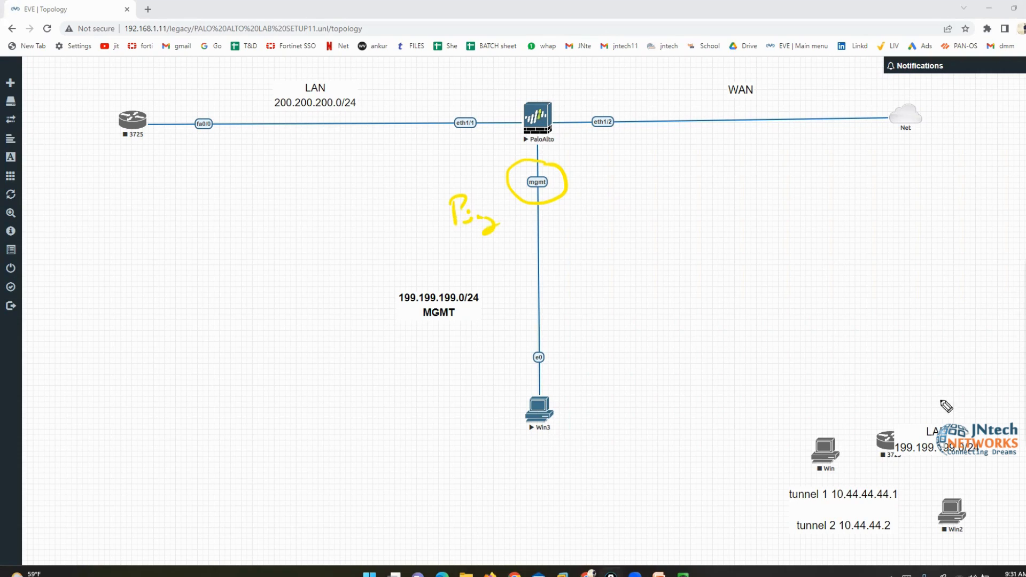
click(996, 390)
mouse_move(465, 247)
mouse_down()
mouse_move(462, 256)
mouse_move(516, 259)
mouse_move(511, 269)
mouse_up()
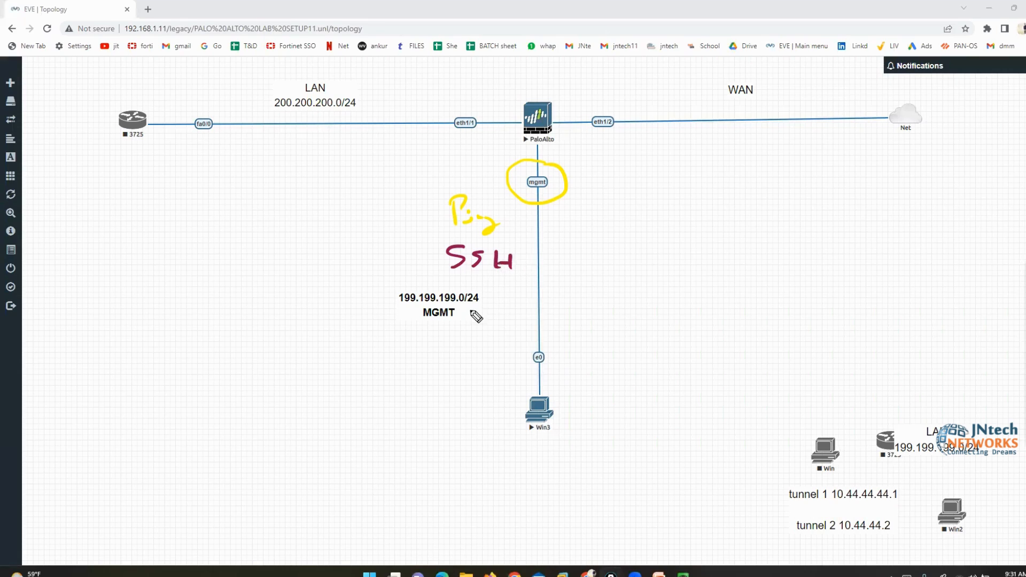
mouse_move(456, 288)
mouse_down()
mouse_move(488, 305)
mouse_move(544, 307)
mouse_move(549, 297)
mouse_up()
drag(568, 288, 559, 308)
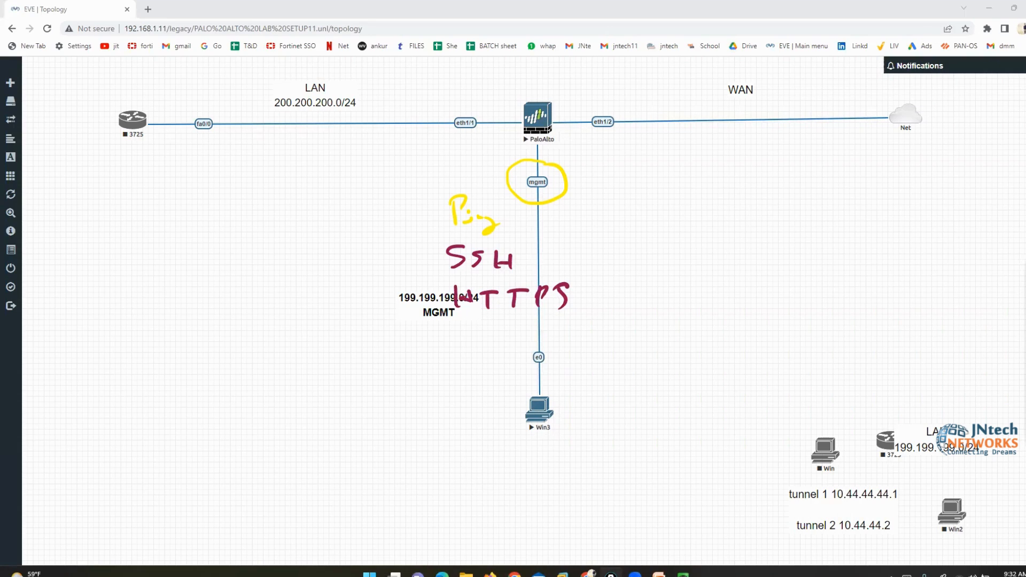
From Win3's command prompt, ping 199.199.199.1 and get 4 of 4 replies
mouse_move(683, 574)
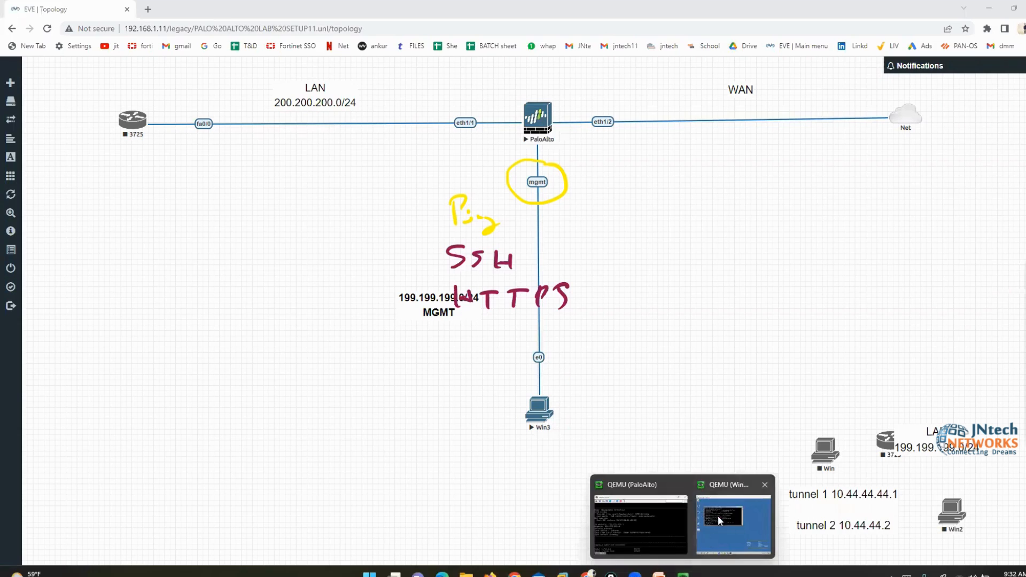
click(720, 521)
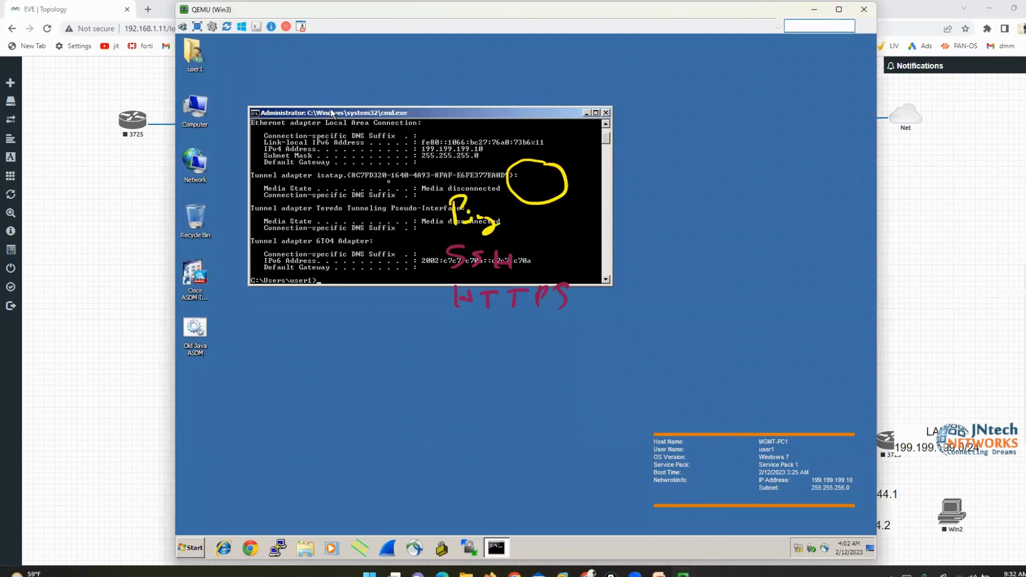
drag(332, 113, 454, 304)
text(ping)
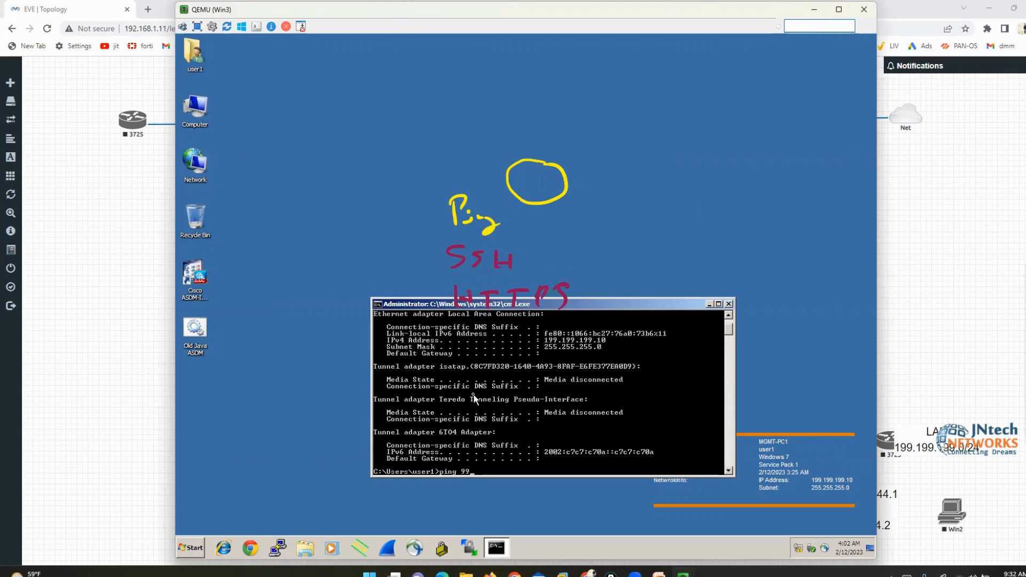
text( 199.199.199.1)
key(Return)
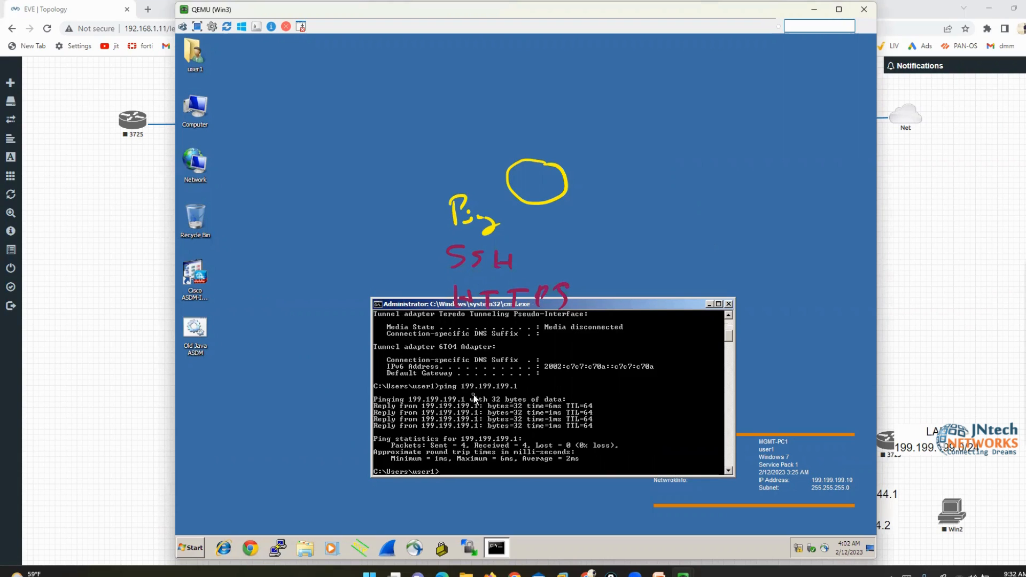
click(250, 549)
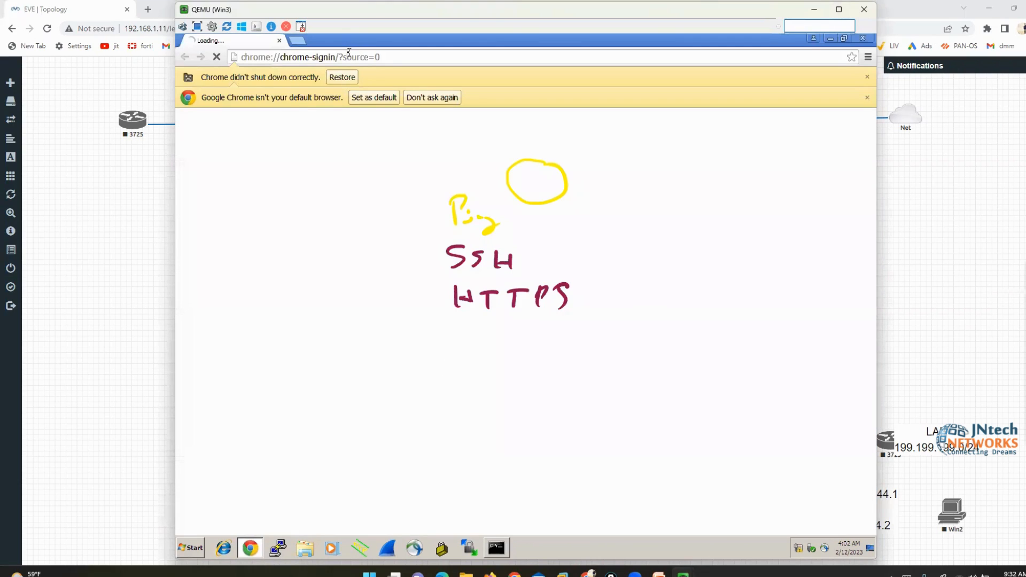
click(350, 57)
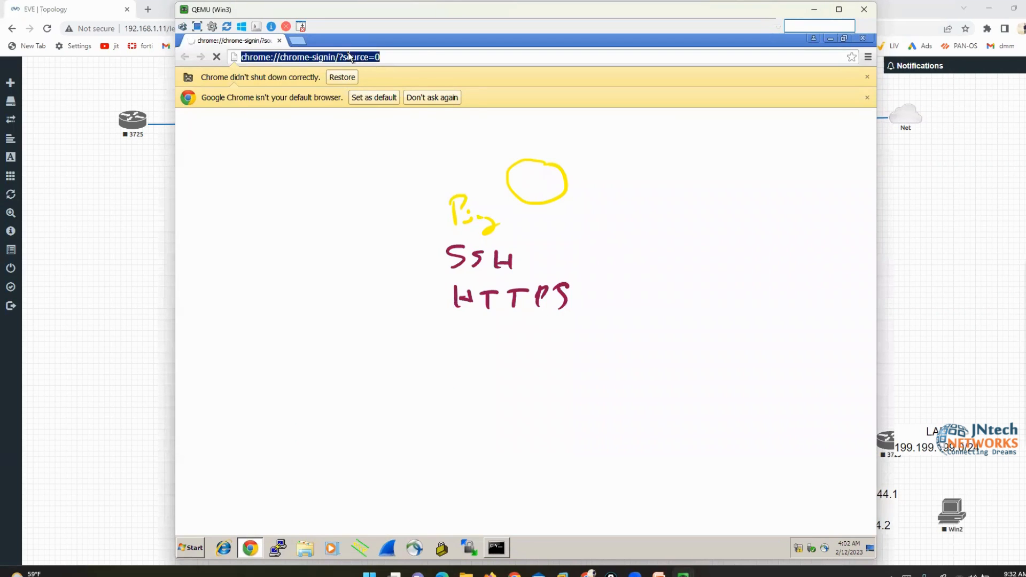
text(199.199.199.1)
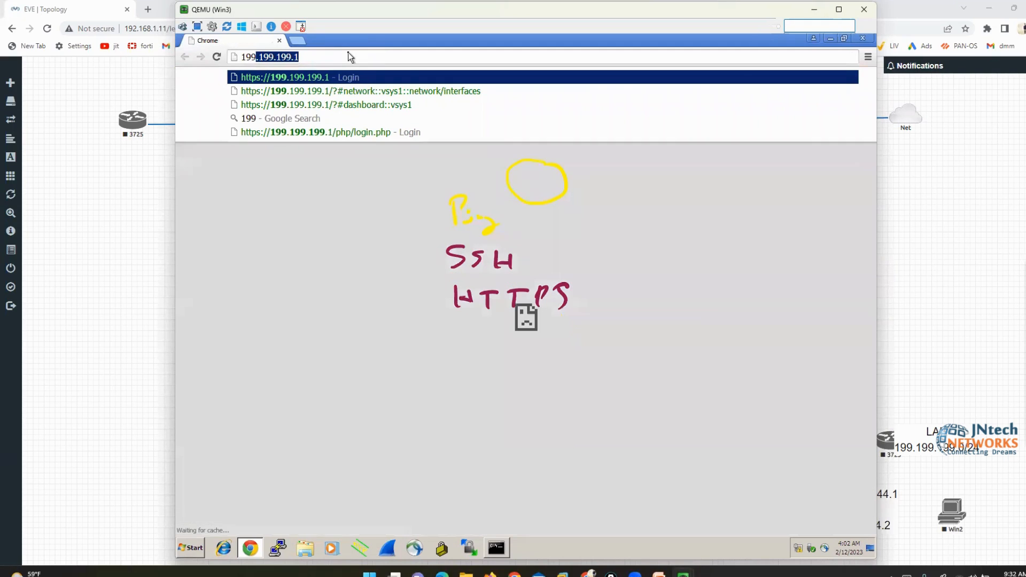
key(Return)
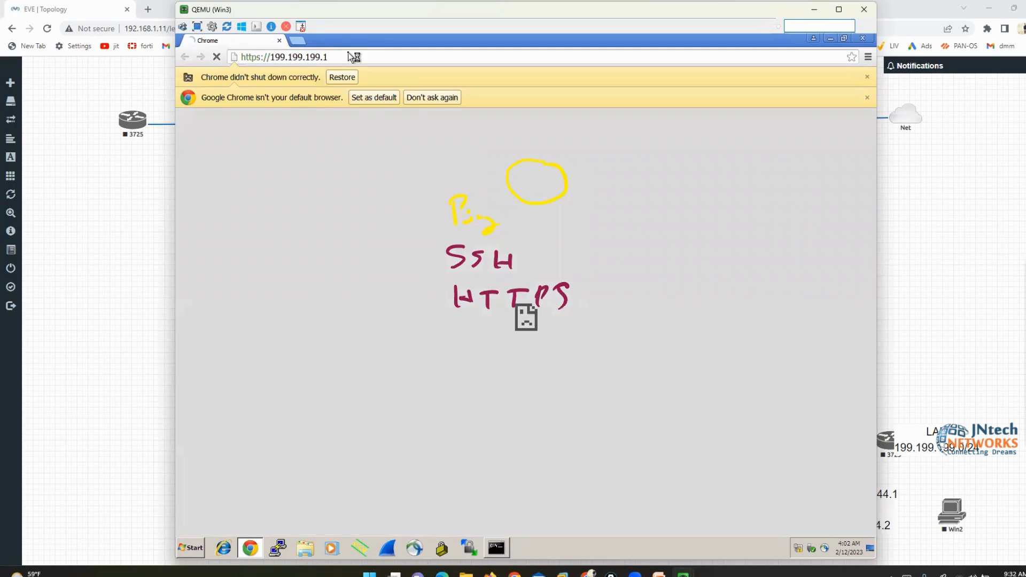
click(869, 76)
click(868, 77)
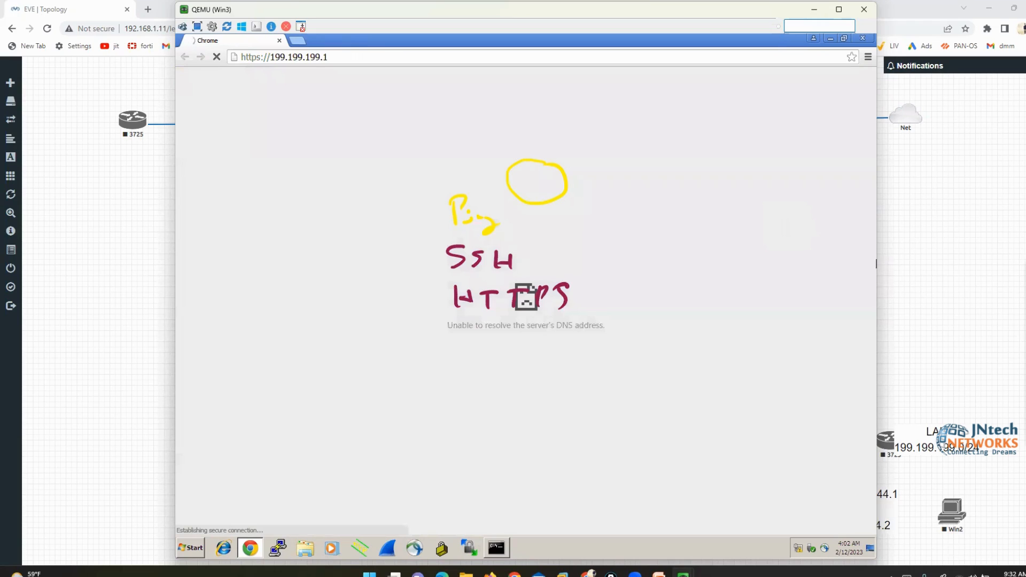
key(Escape)
click(625, 361)
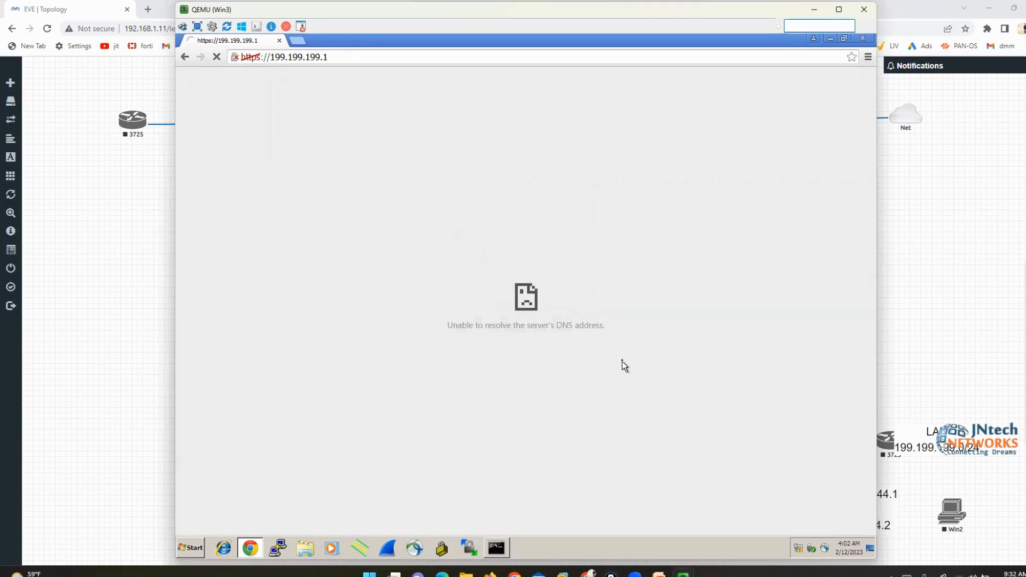
click(369, 271)
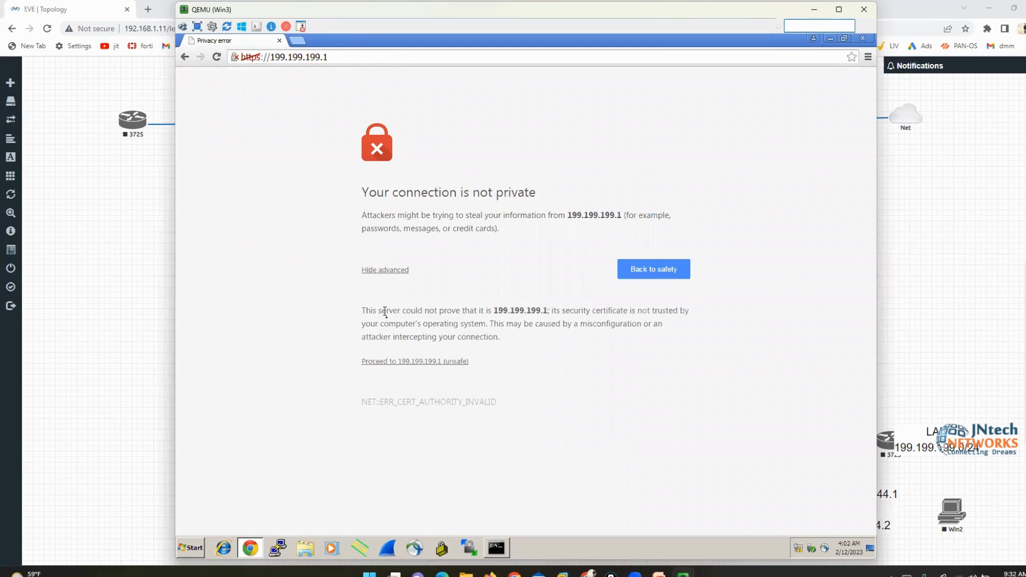
click(411, 362)
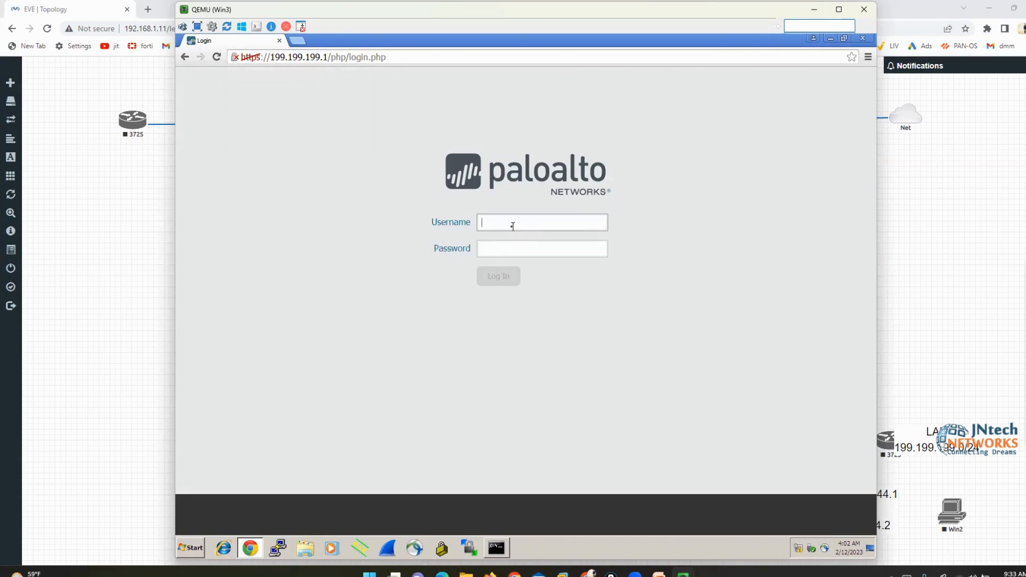
Log in to the PAN-OS web interface as admin with the default password
text(admin)
key(Tab)
text(a)
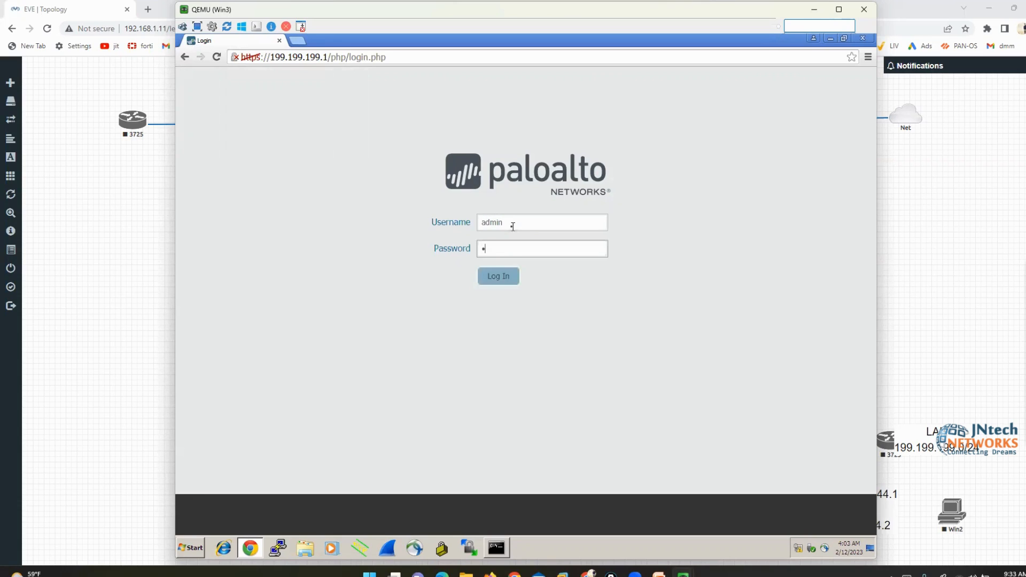
text(dmin)
key(Return)
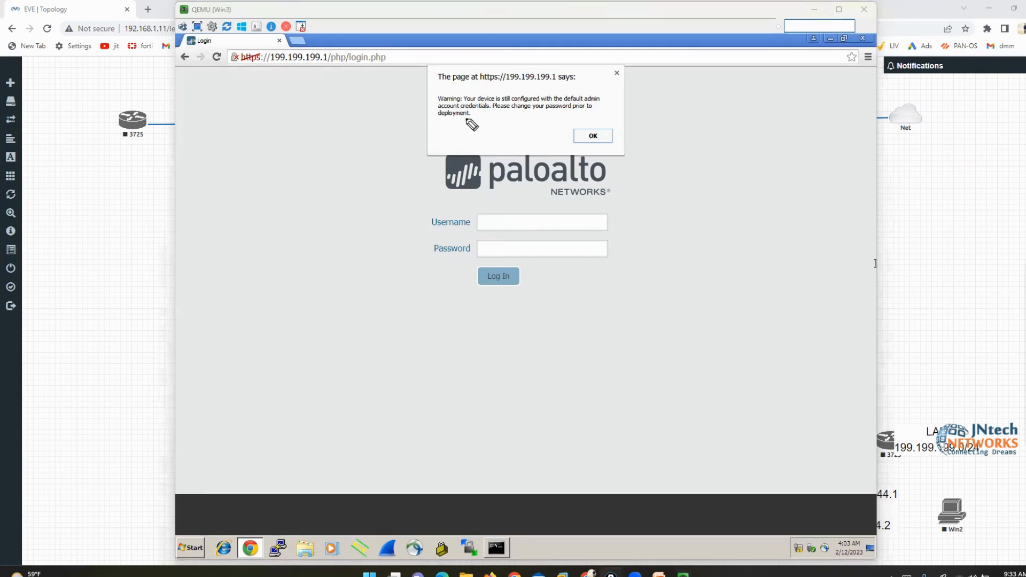
Mark up and accept the default-credentials warning to create the admin session
mouse_move(434, 91)
mouse_down()
mouse_move(422, 96)
mouse_move(441, 127)
mouse_up()
mouse_move(595, 89)
mouse_down()
mouse_move(607, 124)
mouse_move(581, 90)
mouse_move(594, 79)
mouse_up()
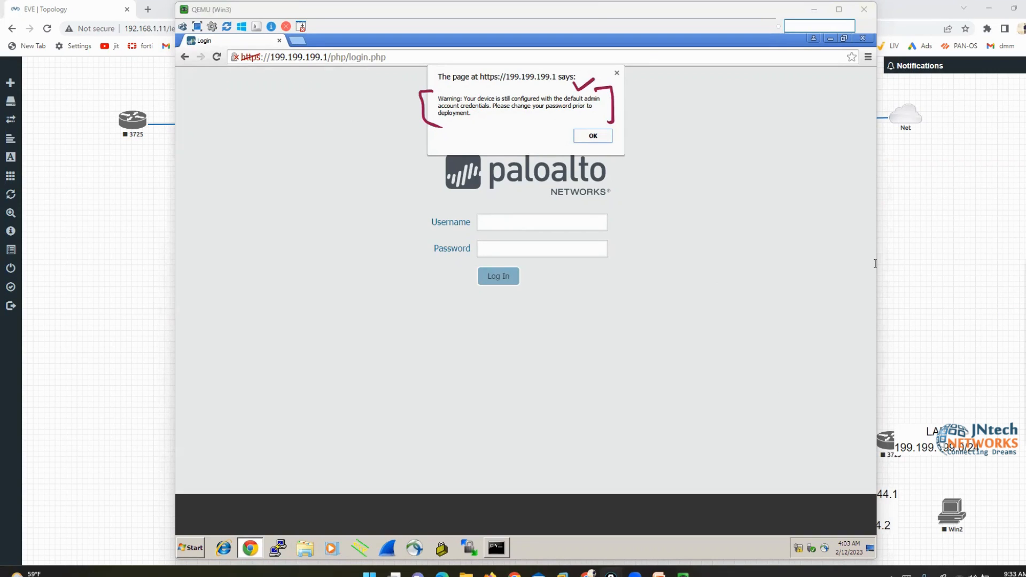
key(Escape)
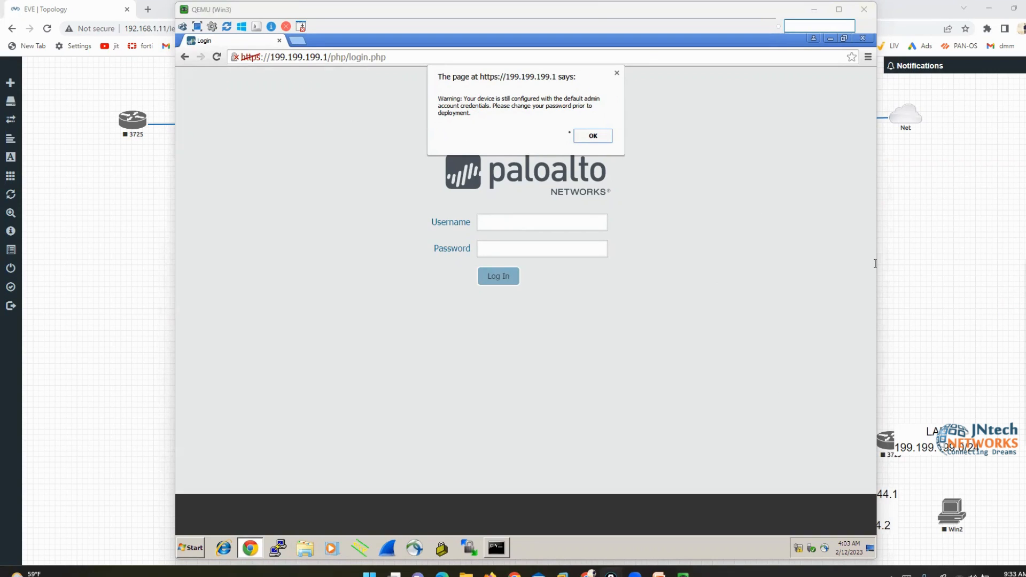
click(593, 136)
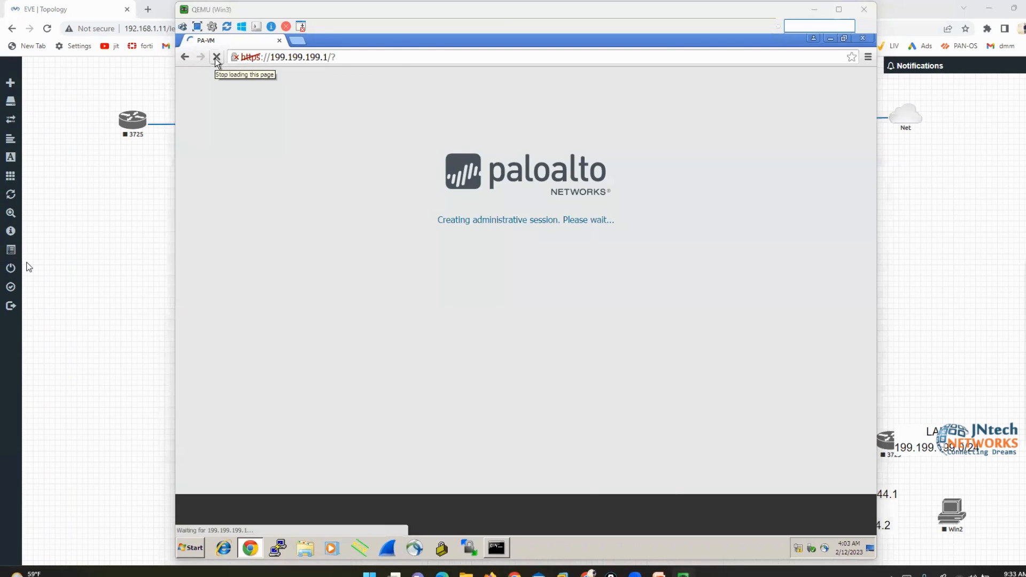
Bring the PaloAlto console forward, minimize Win3, and get fresh empty PA-VM prompts
mouse_move(683, 573)
click(733, 521)
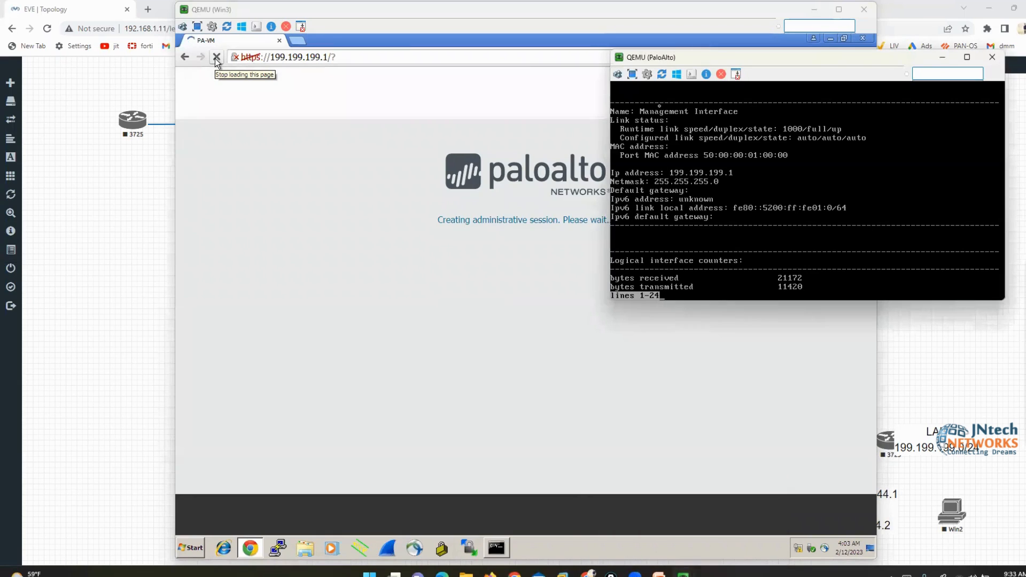
drag(654, 61, 503, 128)
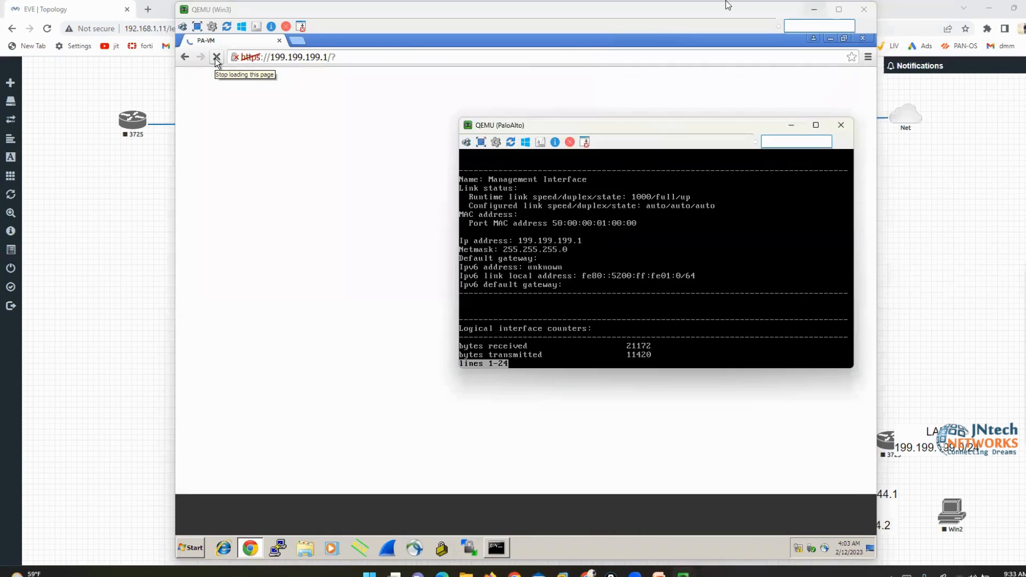
click(815, 9)
key(q)
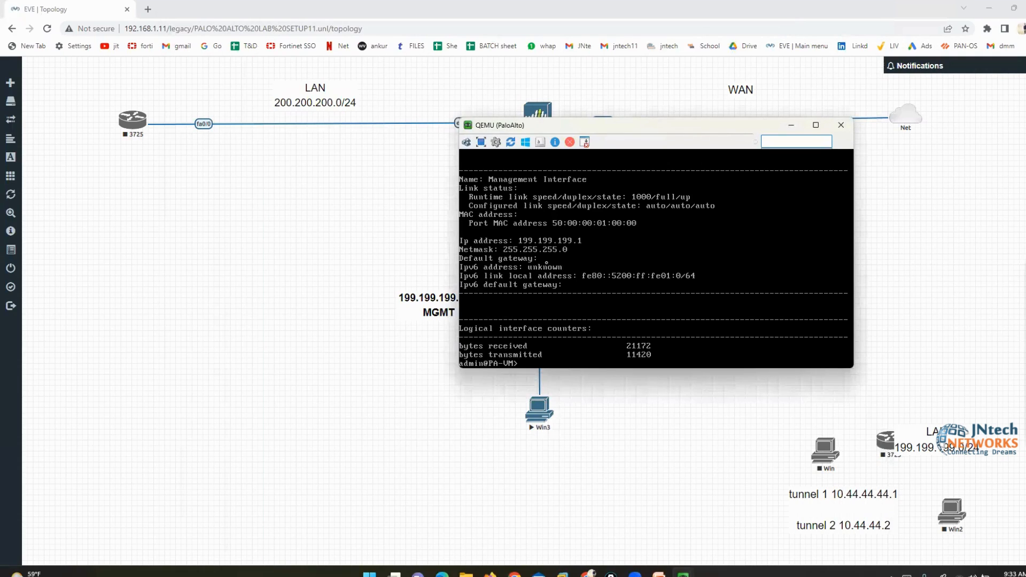
key(Return)
key(Return)
key(Return)
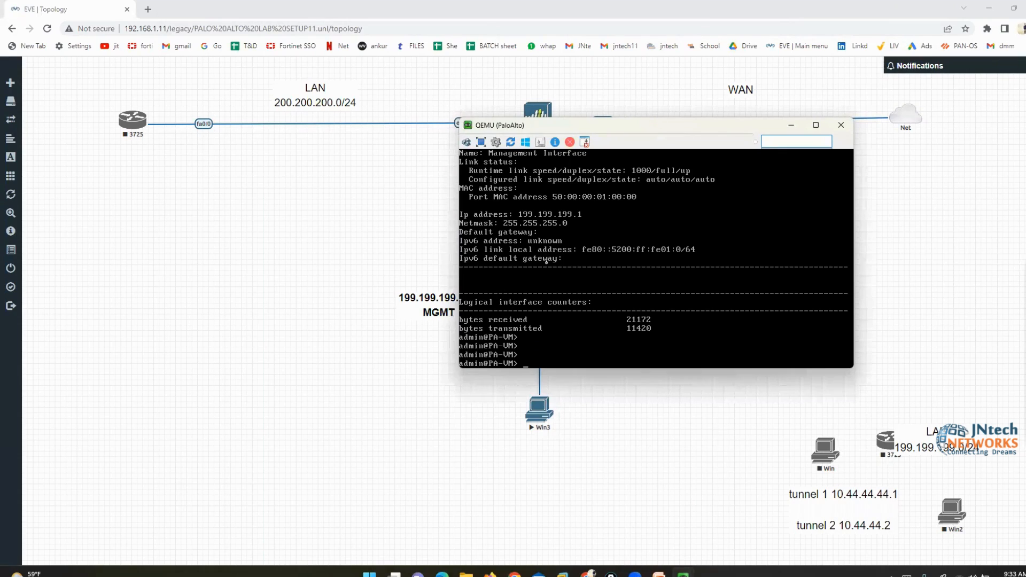
Draft 'request shutdown system' and 'restart system' commands at the prompt, then erase them
text(request shutdown system)
key(BackSpace)
key(BackSpace)
key(BackSpace)
key(BackSpace)
key(BackSpace)
key(BackSpace)
key(BackSpace)
key(BackSpace)
key(BackSpace)
key(BackSpace)
key(BackSpace)
key(BackSpace)
key(BackSpace)
key(BackSpace)
key(BackSpace)
text(restart system)
key(BackSpace)
key(BackSpace)
key(BackSpace)
key(BackSpace)
key(BackSpace)
key(BackSpace)
key(BackSpace)
key(BackSpace)
key(BackSpace)
key(BackSpace)
key(BackSpace)
key(BackSpace)
key(BackSpace)
key(BackSpace)
key(BackSpace)
key(BackSpace)
key(BackSpace)
key(BackSpace)
key(BackSpace)
key(BackSpace)
text(ser pri)
key(BackSpace)
key(BackSpace)
key(BackSpace)
key(BackSpace)
key(BackSpace)
key(BackSpace)
key(BackSpace)
text(request pri)
key(BackSpace)
key(BackSpace)
key(BackSpace)
key(BackSpace)
key(BackSpace)
key(BackSpace)
key(BackSpace)
key(BackSpace)
key(BackSpace)
key(BackSpace)
key(BackSpace)
List the request sub-commands with 'request ?', then start typing 'request pri'
text(request ?)
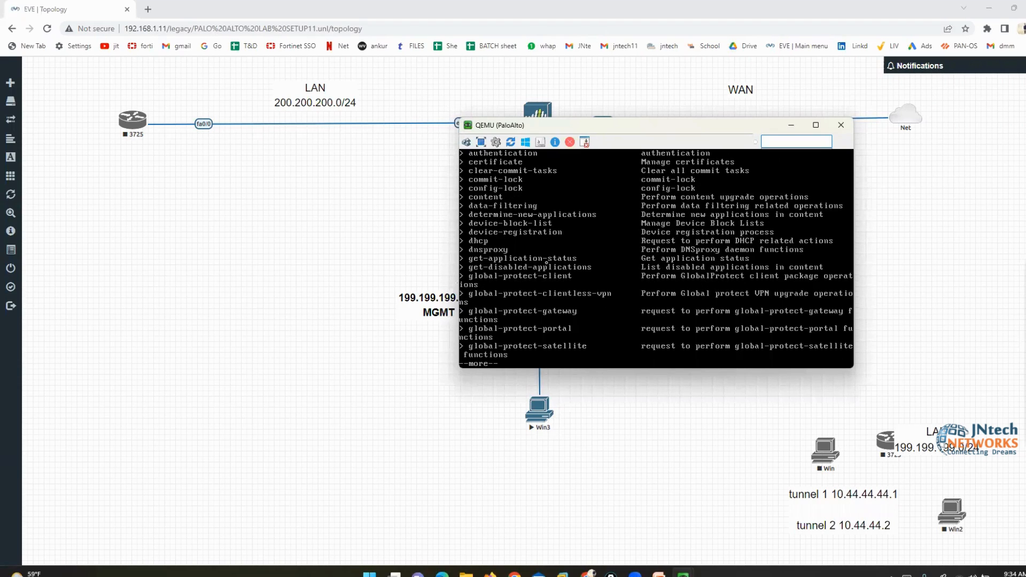
key(Return)
key(Return)
key(Return)
key(Return)
key(Return)
key(Return)
key(Return)
key(Return)
key(Return)
key(Return)
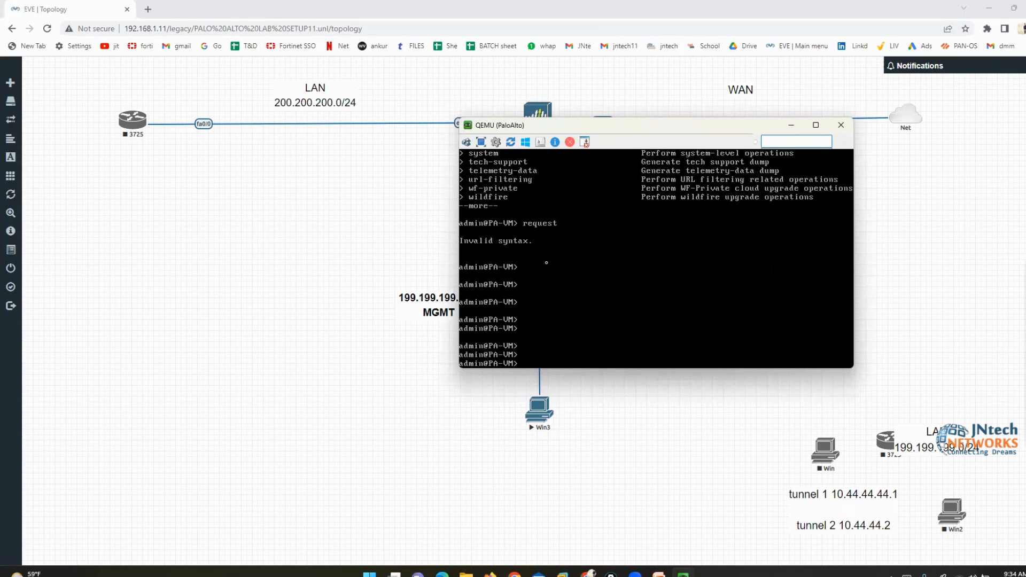
text(request pri)
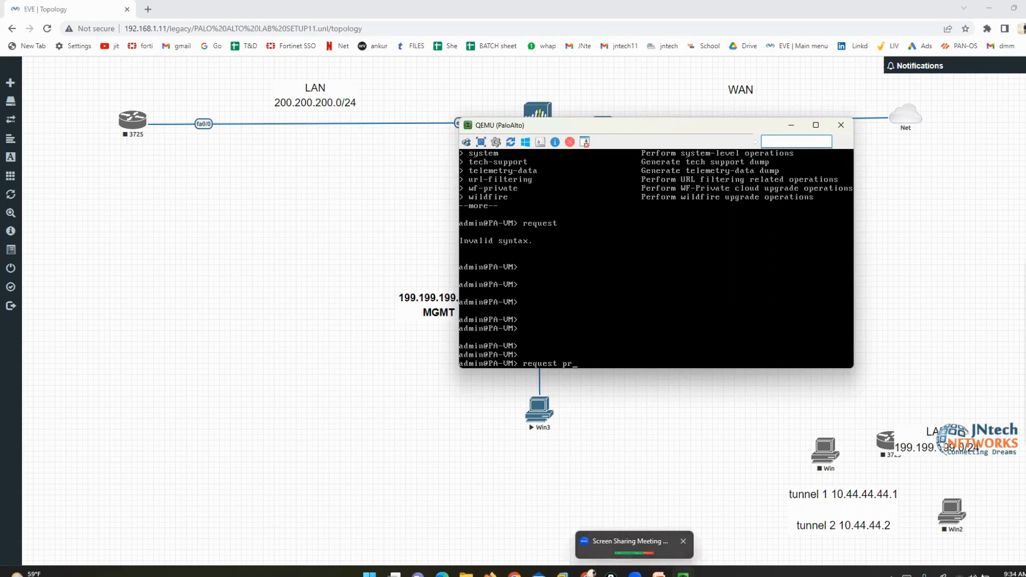
From the packet flow folder, go back up to PALO ALTO and open PaloAlto_Lab_Part 1
click(466, 574)
click(288, 279)
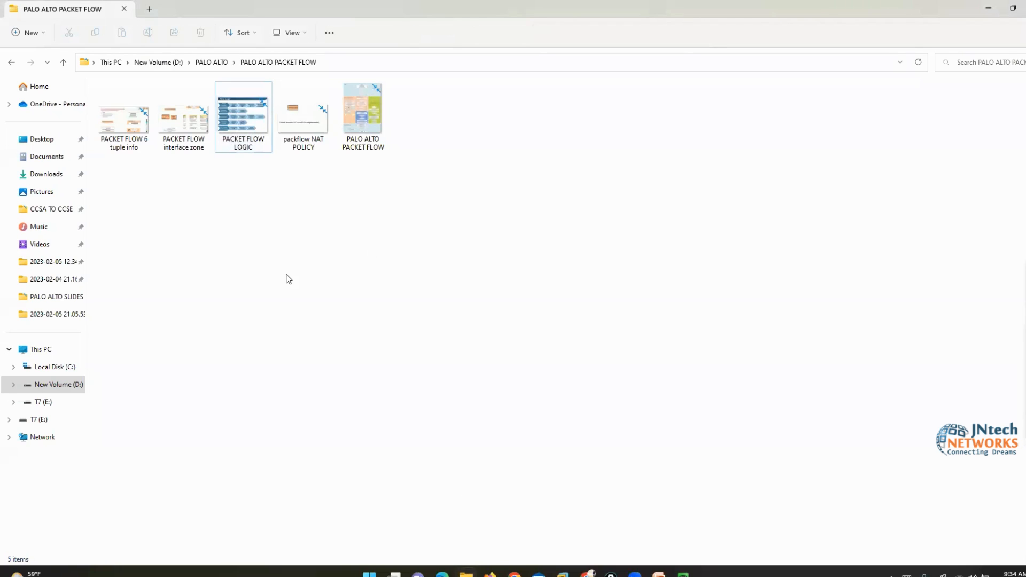
key(BackSpace)
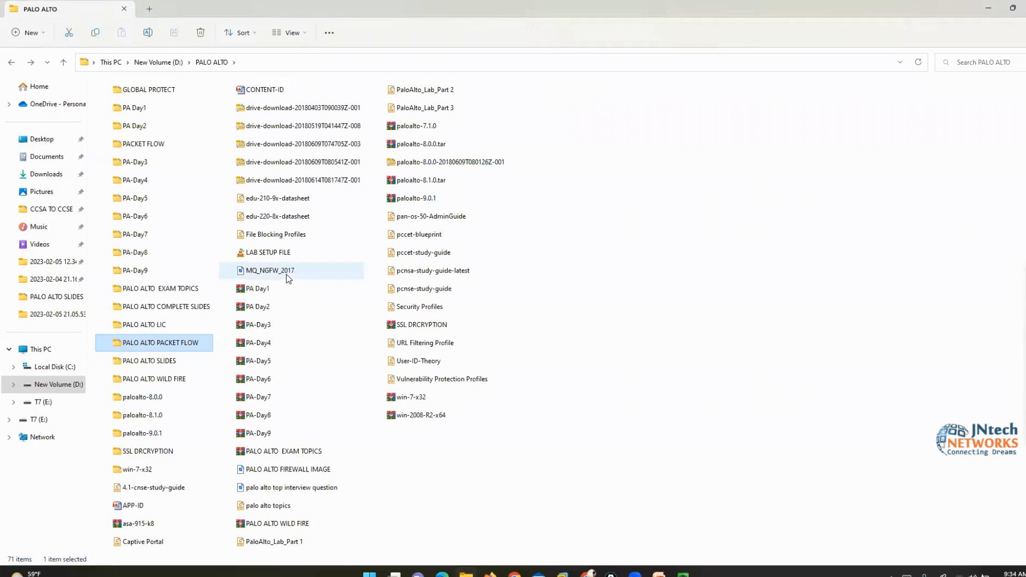
key(Down)
key(Down)
key(Up)
key(Up)
key(Up)
key(Up)
key(Up)
key(Up)
key(Up)
key(Down)
key(Down)
key(Down)
key(Down)
key(Down)
key(Down)
key(Down)
key(Down)
key(Down)
key(Down)
key(Down)
key(Down)
key(Down)
key(Down)
key(Down)
key(Down)
key(Down)
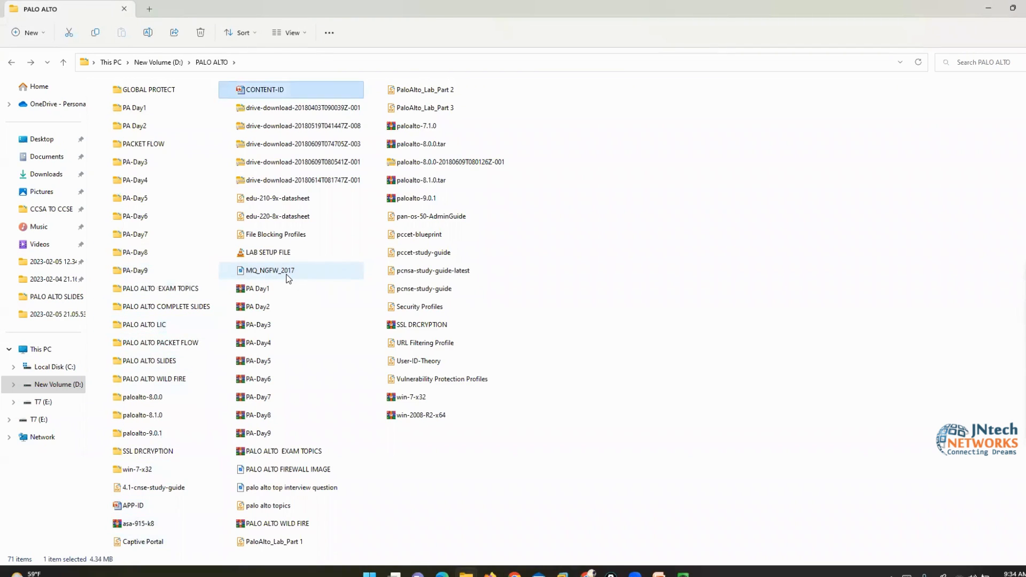
key(Down)
key(Down)
key(Down)
key(Down)
key(Down)
key(Down)
key(Down)
key(Down)
key(Down)
key(Down)
key(Down)
key(Down)
key(Down)
key(Down)
key(Down)
key(Down)
key(Down)
key(Down)
key(Down)
key(Down)
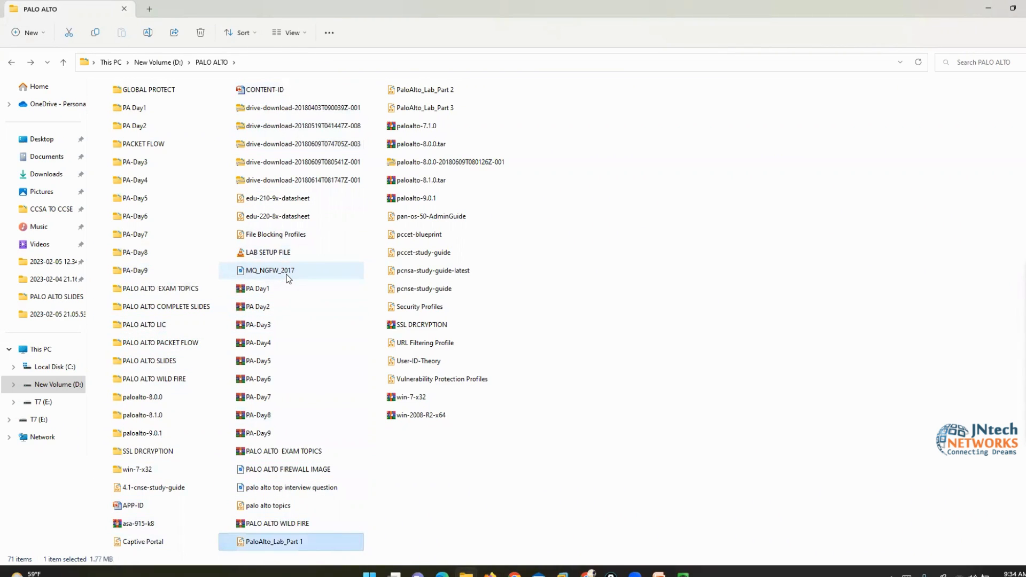
key(Return)
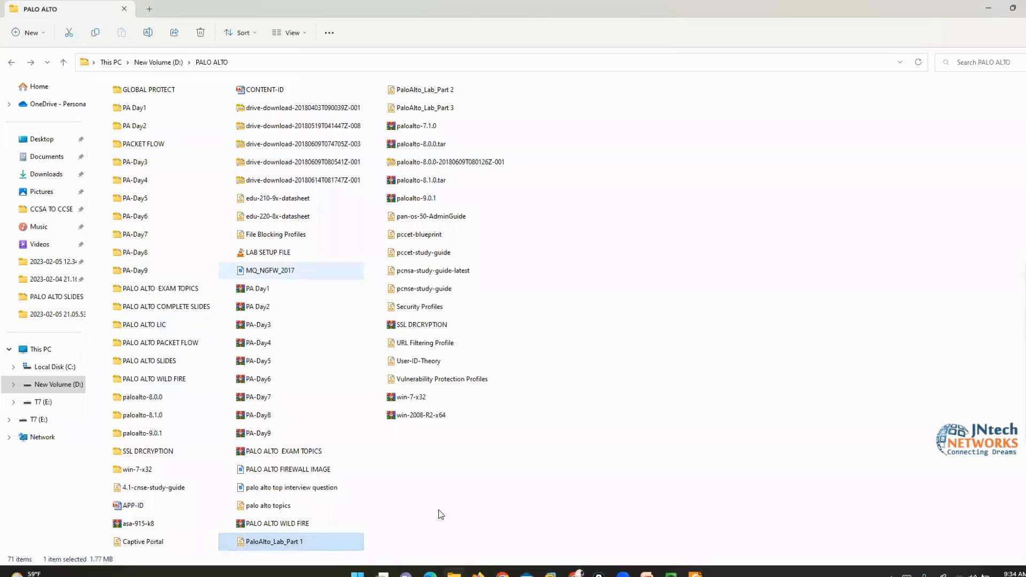
Complete 'request system private-data-reset' at the firewall CLI without running it
mouse_move(672, 574)
click(609, 527)
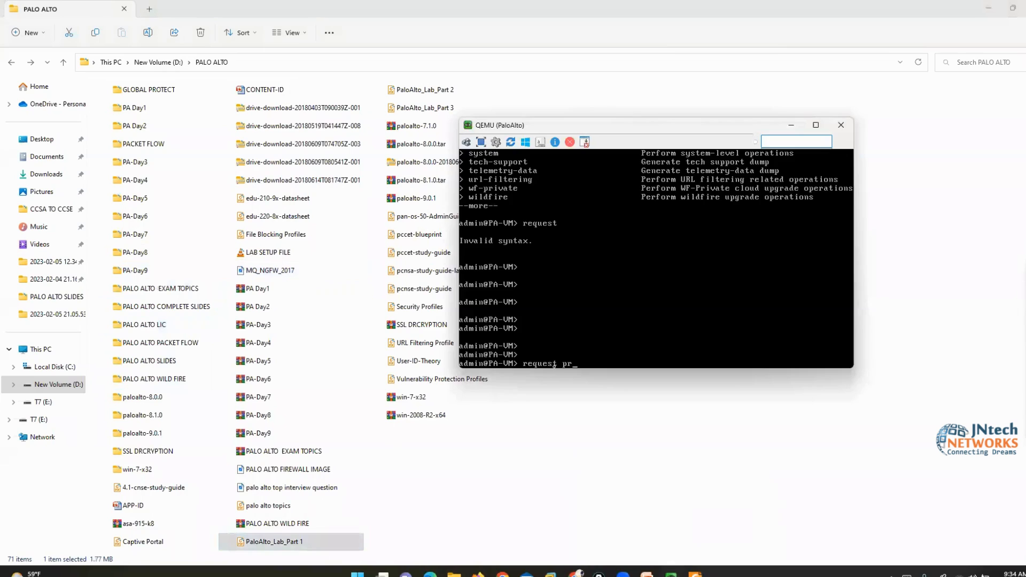
key(BackSpace)
key(BackSpace)
text(system p)
key(Tab)
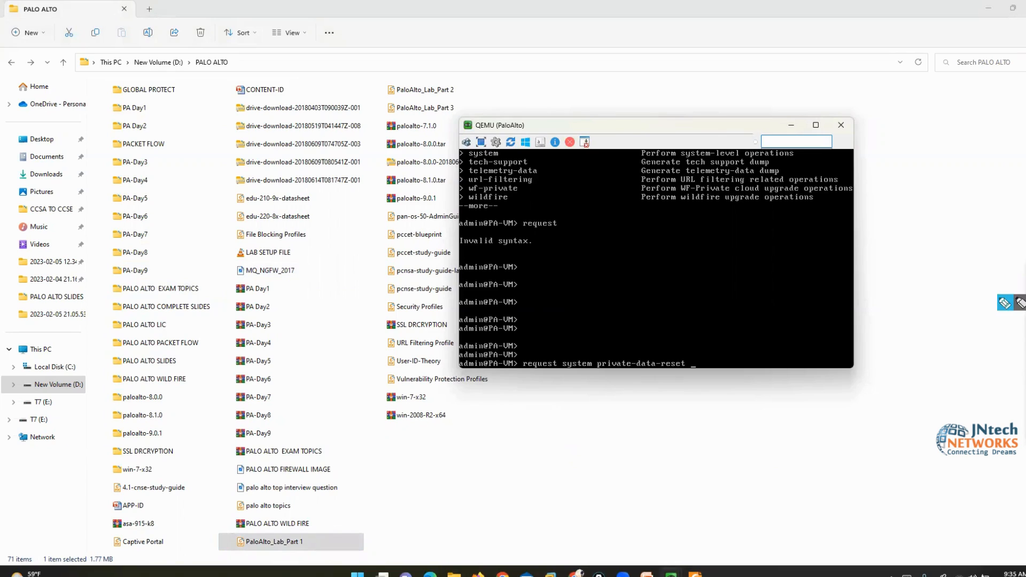
Bracket the private-data-reset command with on-screen annotations, then clear them
click(1006, 305)
mouse_move(680, 349)
mouse_down()
mouse_move(711, 351)
mouse_move(689, 384)
mouse_up()
mouse_move(513, 354)
mouse_down()
mouse_move(497, 368)
mouse_move(514, 386)
mouse_up()
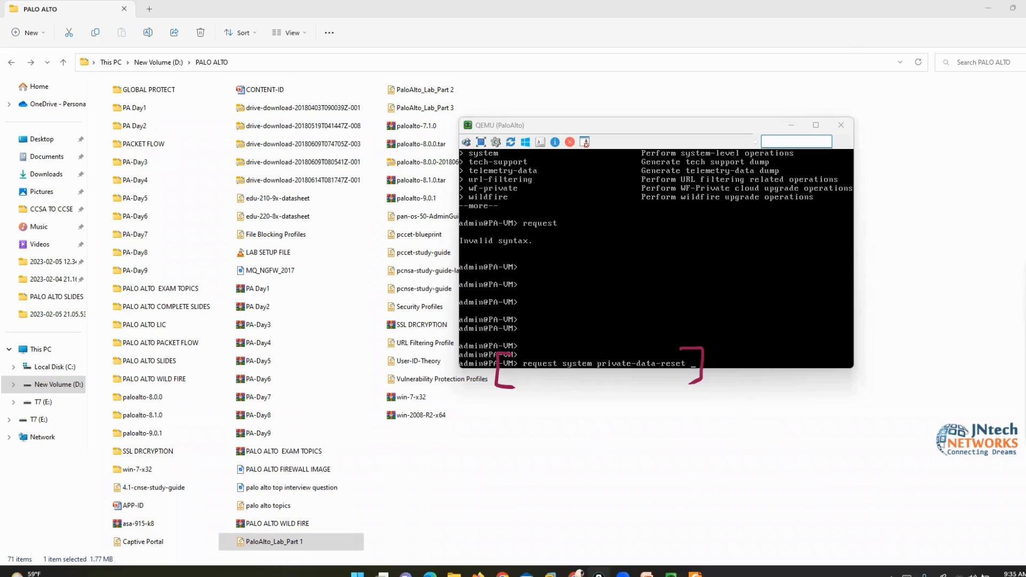
click(1024, 300)
click(640, 272)
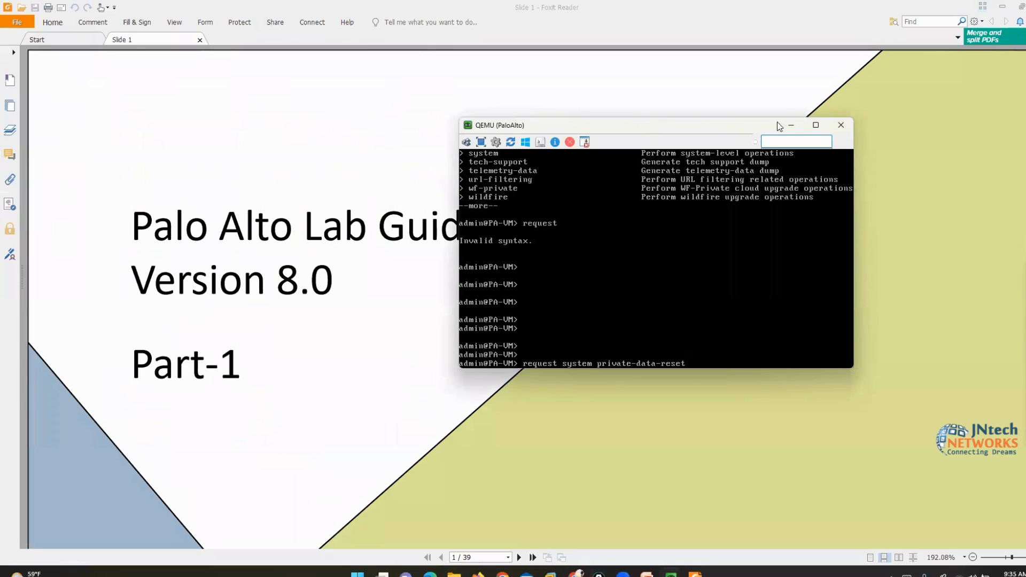
Minimize the firewall console, show the Win3 PAN-OS dashboard, and close the Welcome message
click(792, 125)
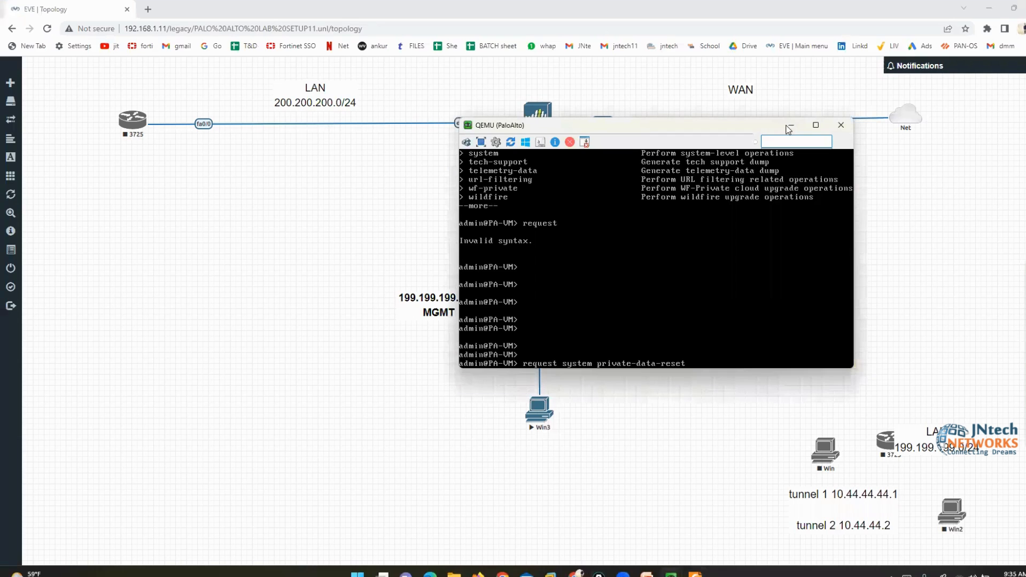
click(792, 125)
mouse_move(671, 573)
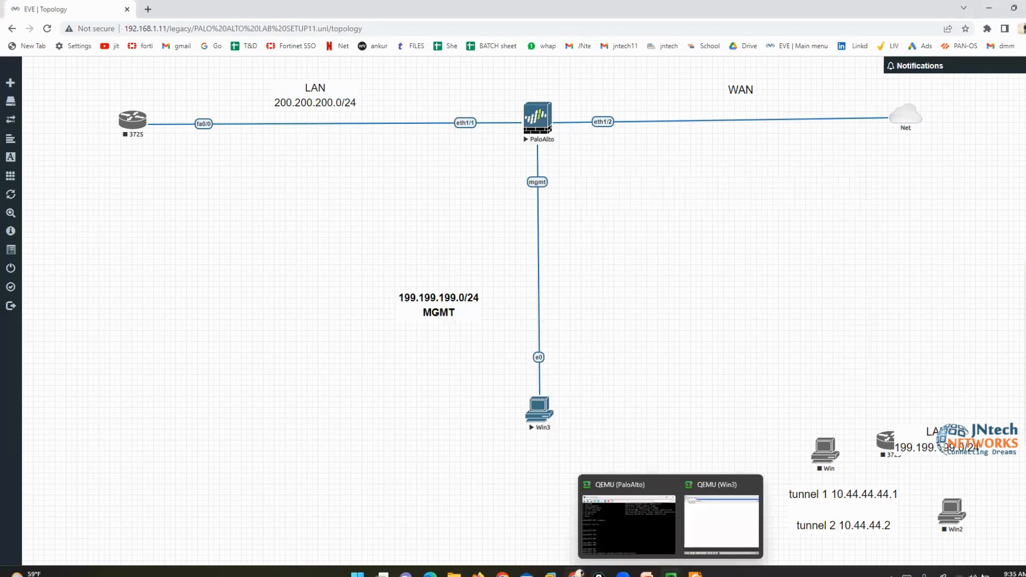
click(717, 530)
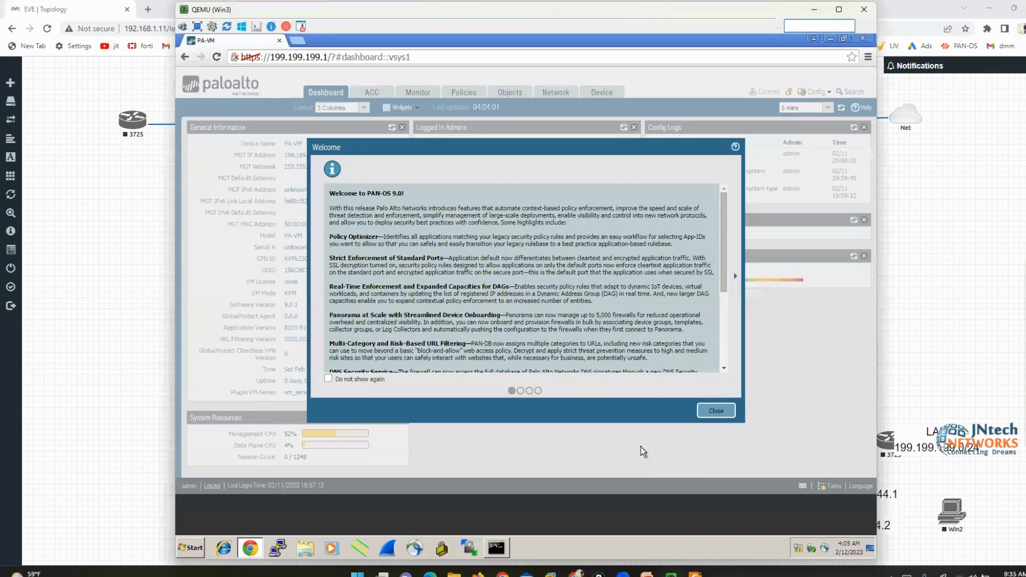
click(715, 411)
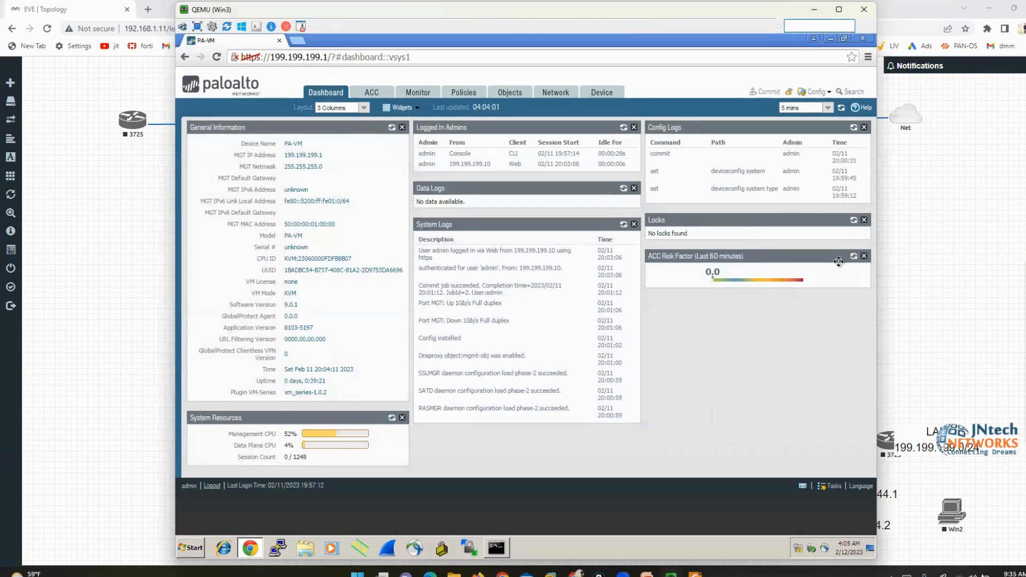
click(1004, 306)
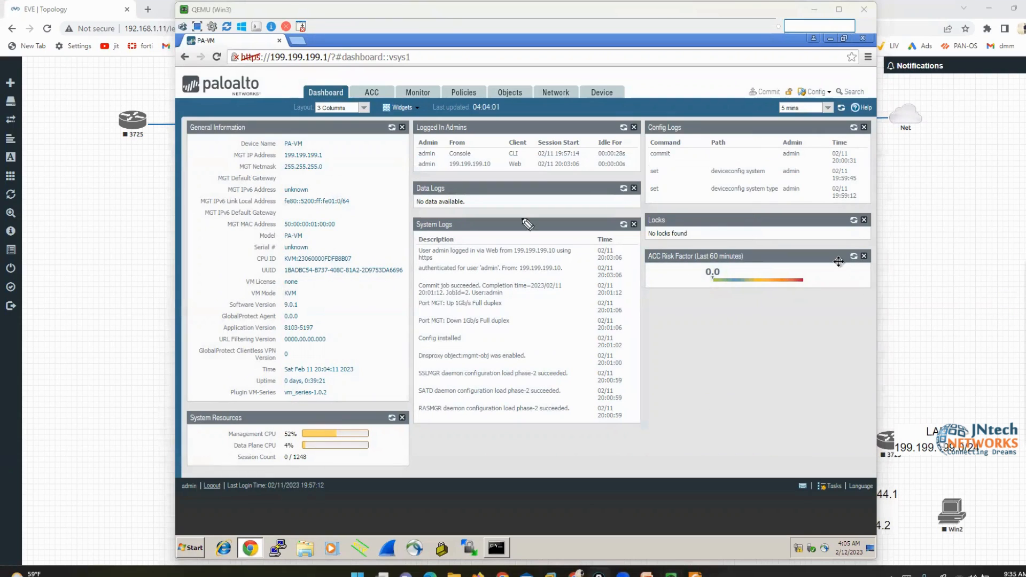
mouse_move(258, 71)
mouse_down()
mouse_move(295, 59)
mouse_move(316, 81)
mouse_move(505, 79)
mouse_move(526, 57)
mouse_move(554, 78)
mouse_move(599, 83)
mouse_up()
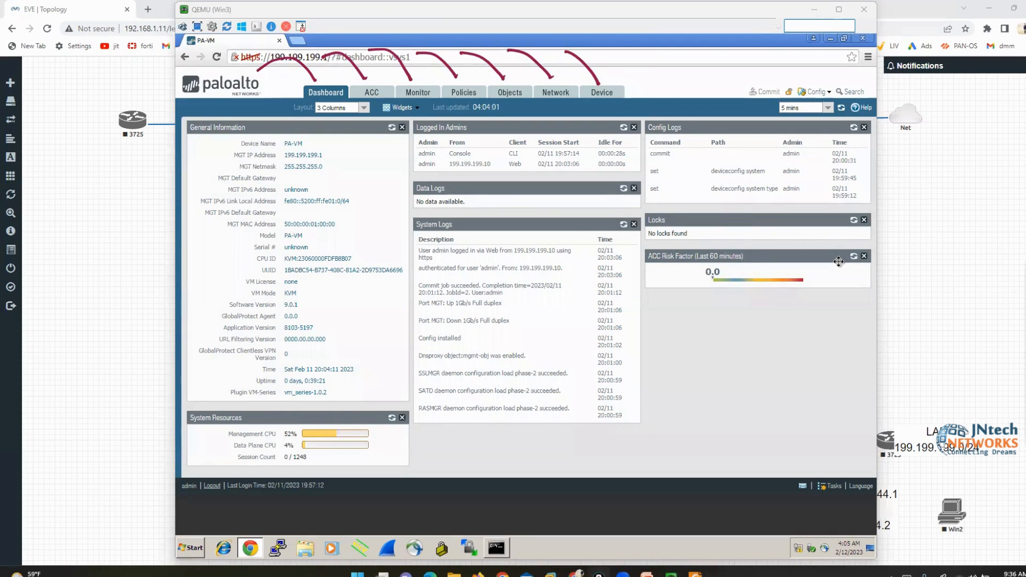
key(e)
drag(262, 87, 287, 93)
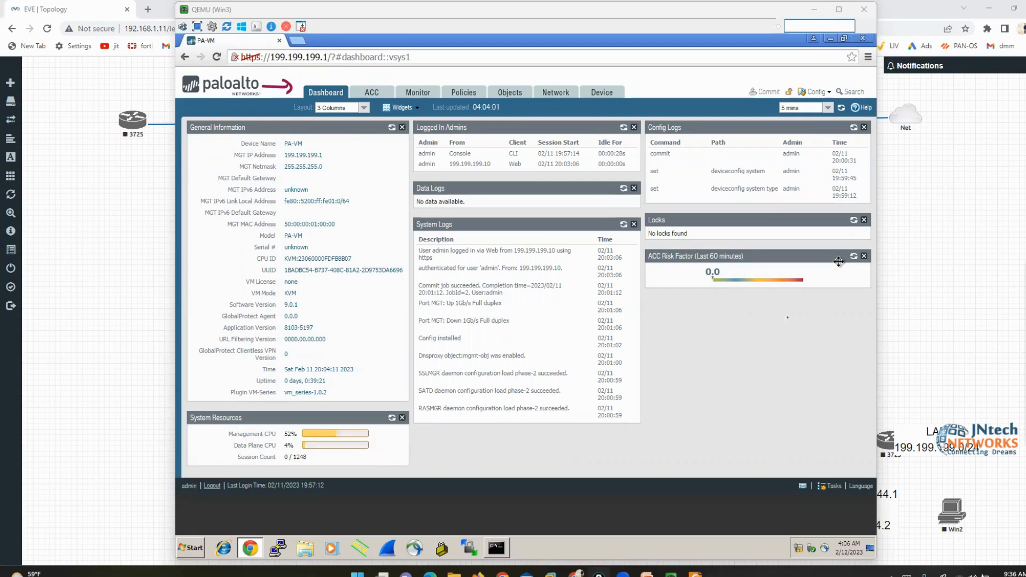
mouse_move(1012, 311)
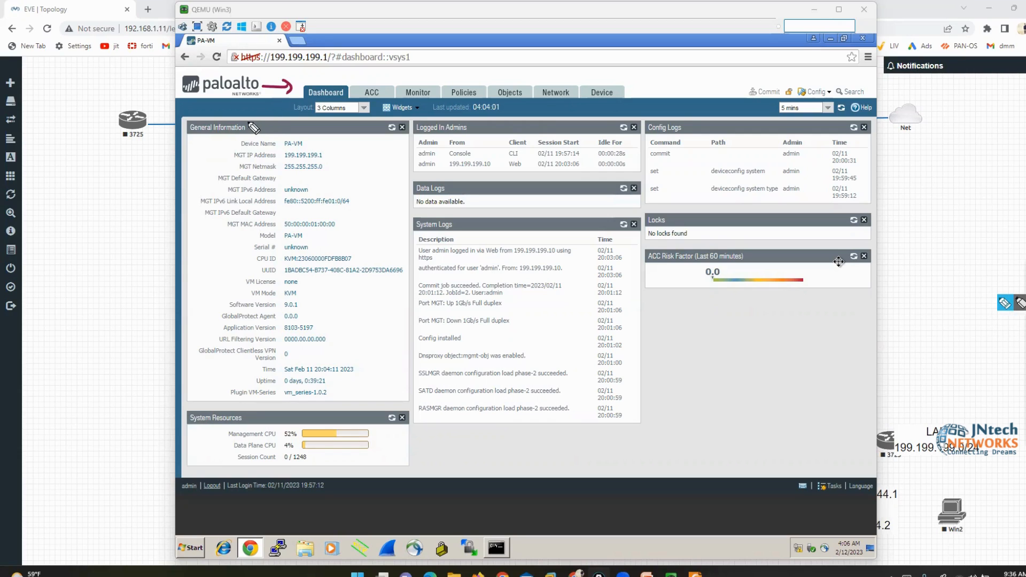
drag(239, 121, 257, 132)
drag(186, 124, 197, 142)
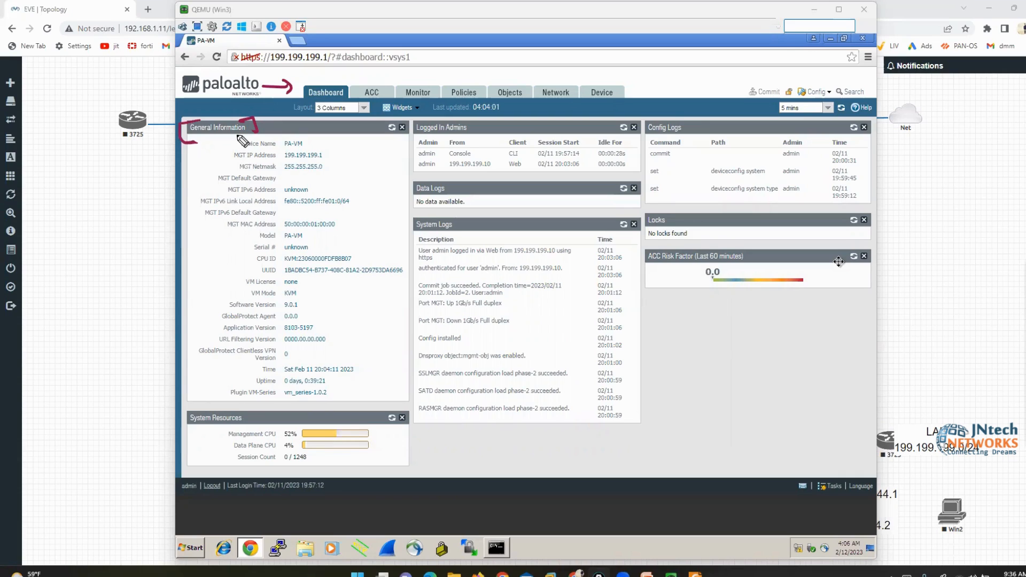
drag(350, 134, 324, 154)
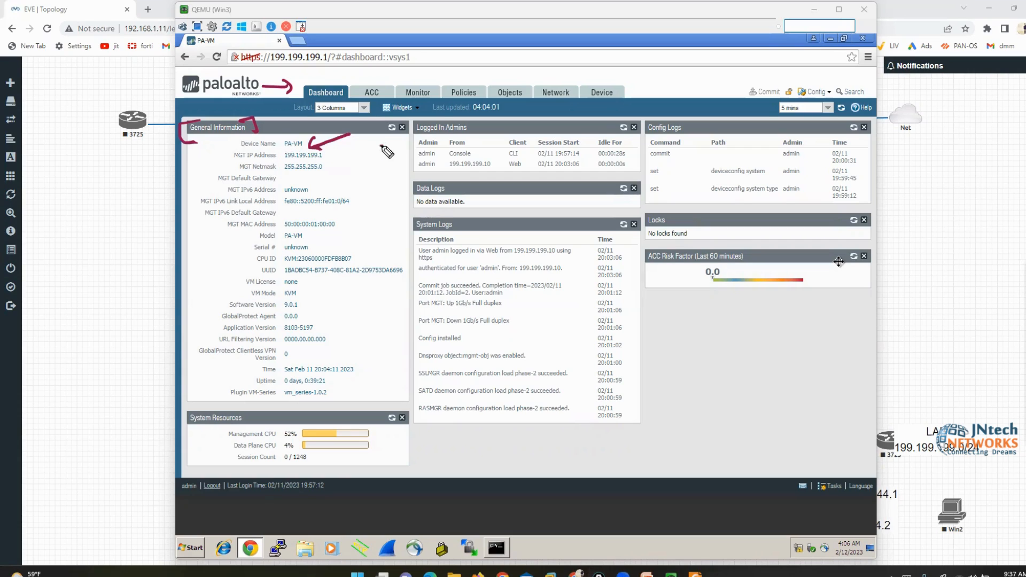
mouse_move(382, 147)
mouse_down()
mouse_move(331, 158)
mouse_move(352, 164)
mouse_move(330, 175)
mouse_move(340, 184)
mouse_up()
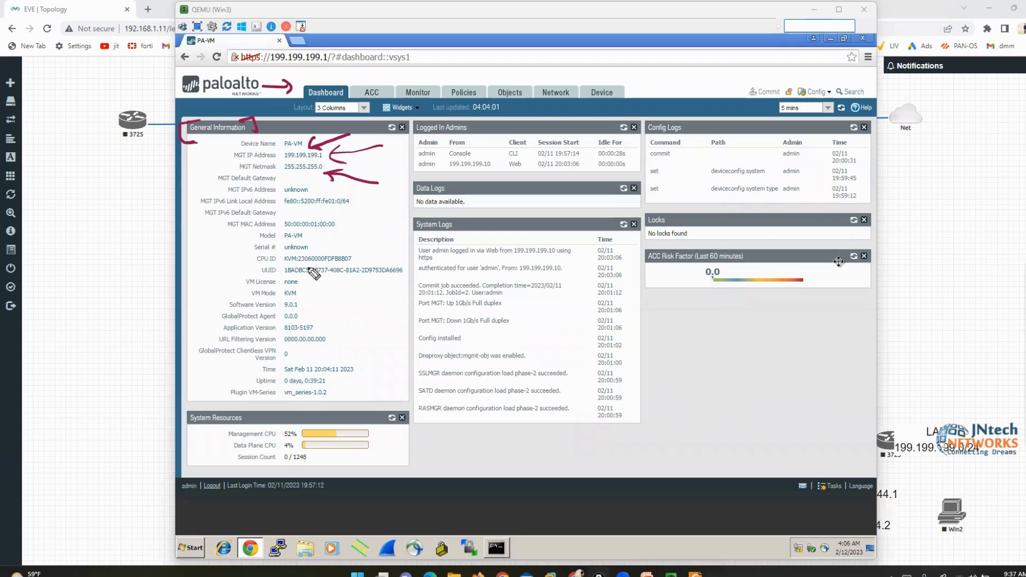
mouse_move(301, 230)
mouse_down()
mouse_move(304, 240)
mouse_move(248, 241)
mouse_up()
drag(312, 238, 313, 250)
drag(242, 242, 236, 256)
drag(363, 247, 365, 261)
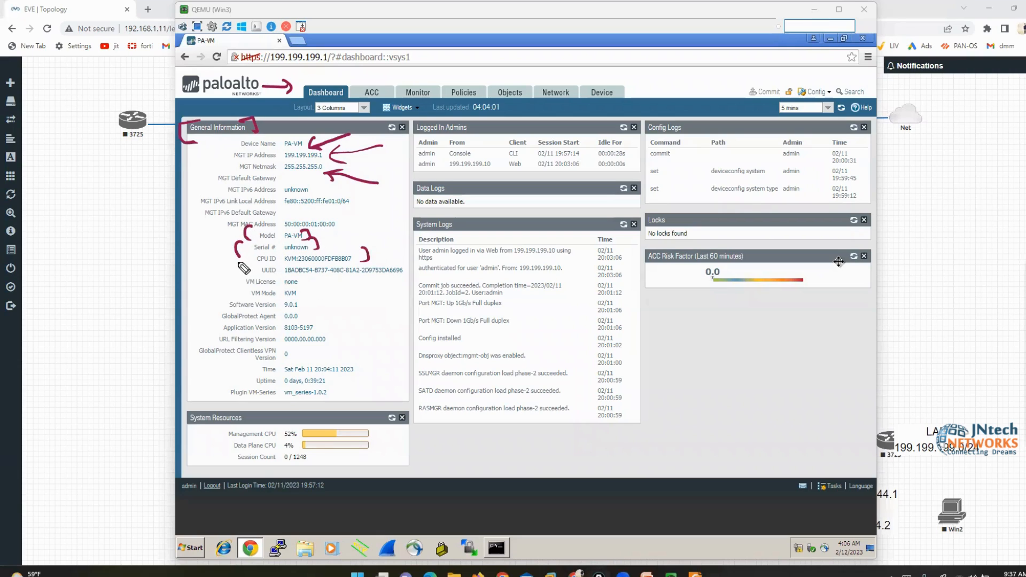
drag(241, 255, 238, 266)
mouse_move(303, 276)
mouse_down()
mouse_move(304, 283)
mouse_move(277, 288)
mouse_move(306, 297)
mouse_move(305, 311)
mouse_up()
mouse_move(229, 296)
mouse_down()
mouse_move(220, 298)
mouse_move(225, 309)
mouse_up()
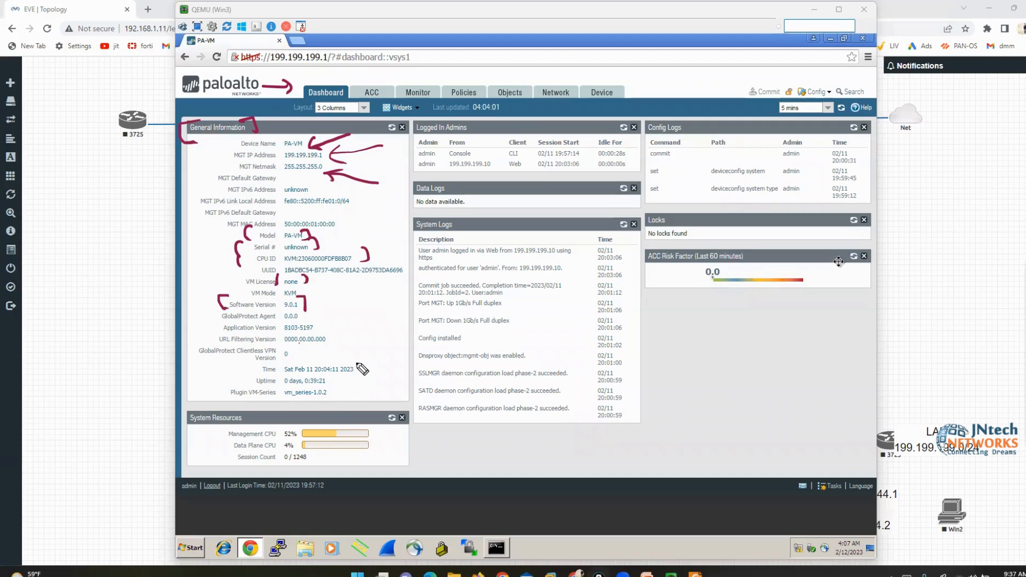
drag(354, 363, 366, 389)
mouse_move(273, 363)
mouse_down()
mouse_move(250, 374)
mouse_move(273, 389)
mouse_up()
click(1012, 305)
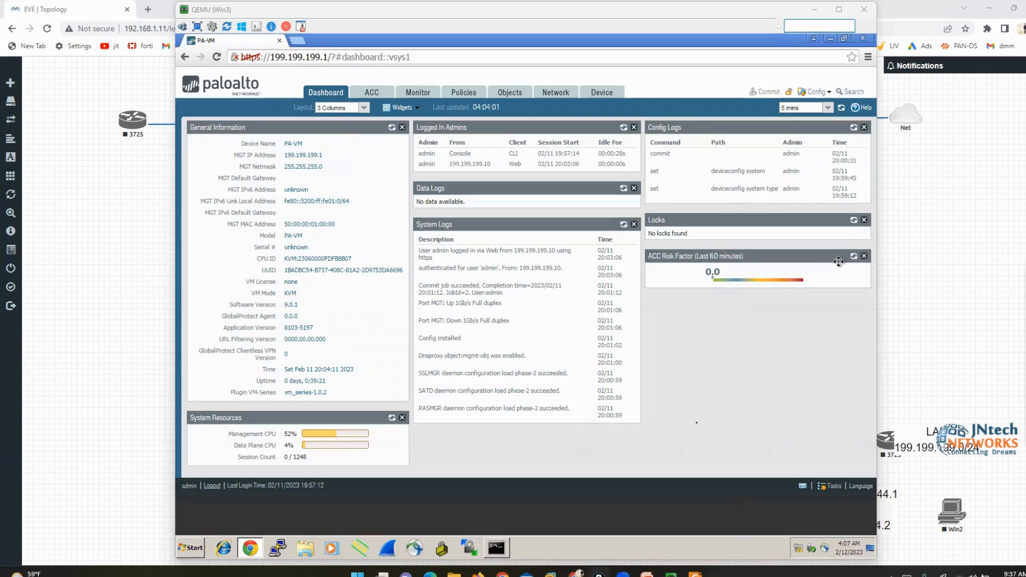
click(697, 423)
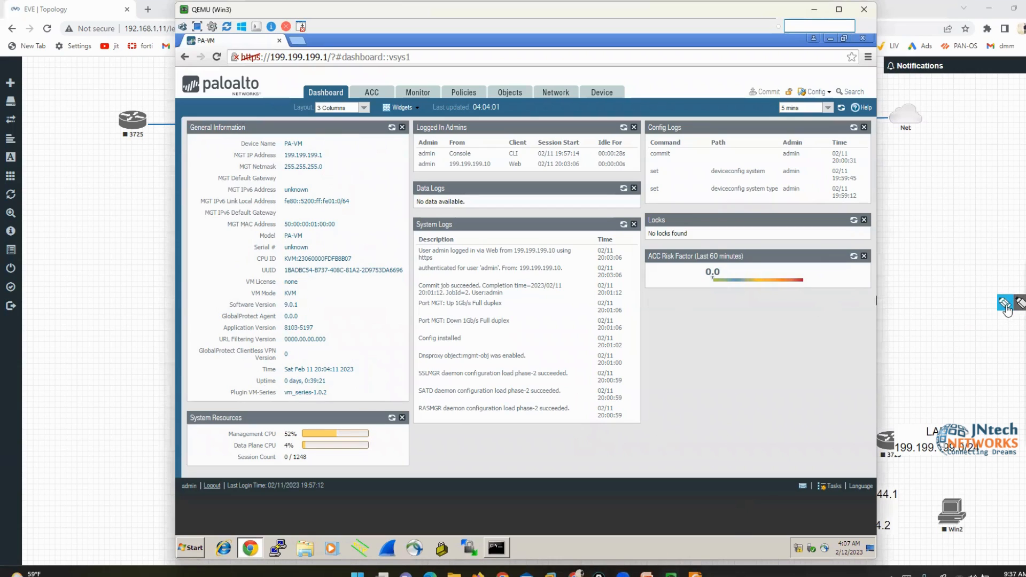
click(1005, 303)
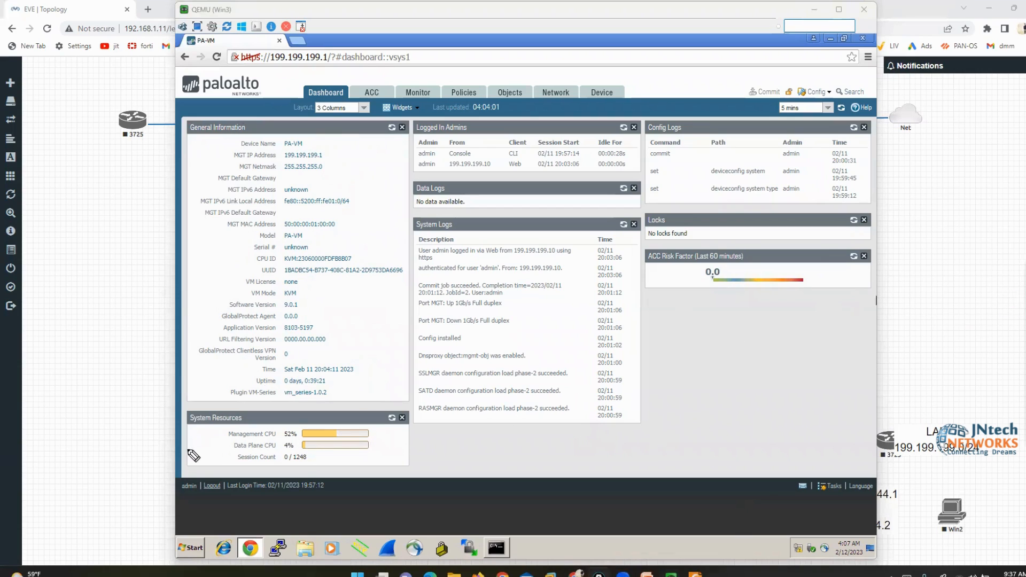
drag(183, 451, 216, 429)
click(205, 494)
drag(206, 494, 227, 454)
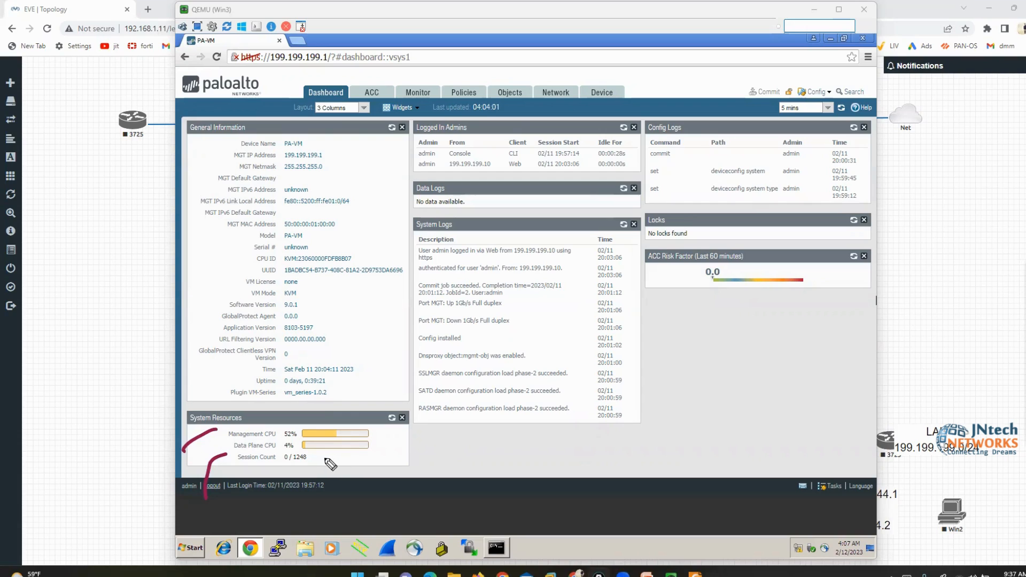
click(999, 363)
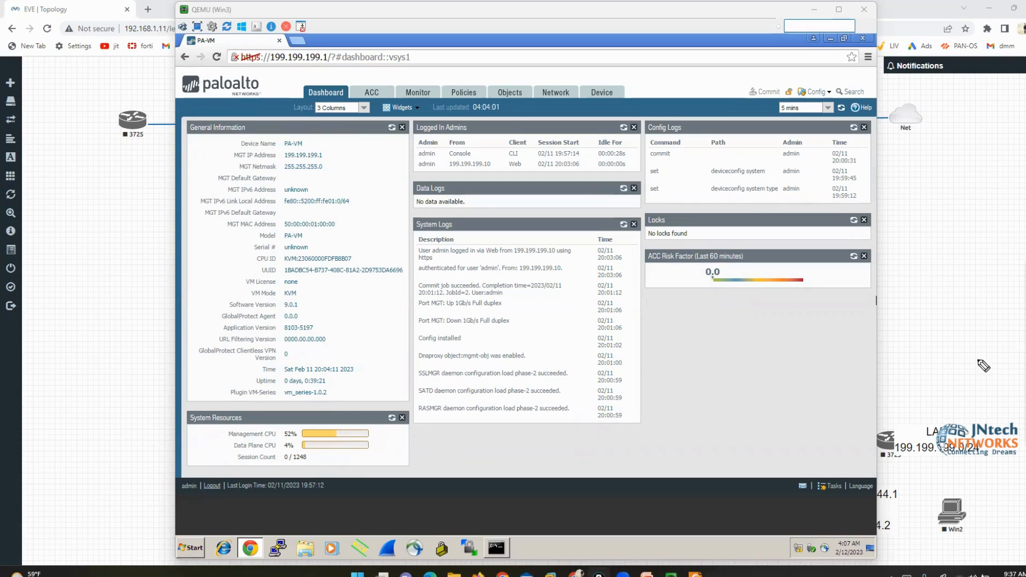
mouse_move(419, 120)
mouse_down()
mouse_move(401, 139)
mouse_move(428, 178)
mouse_up()
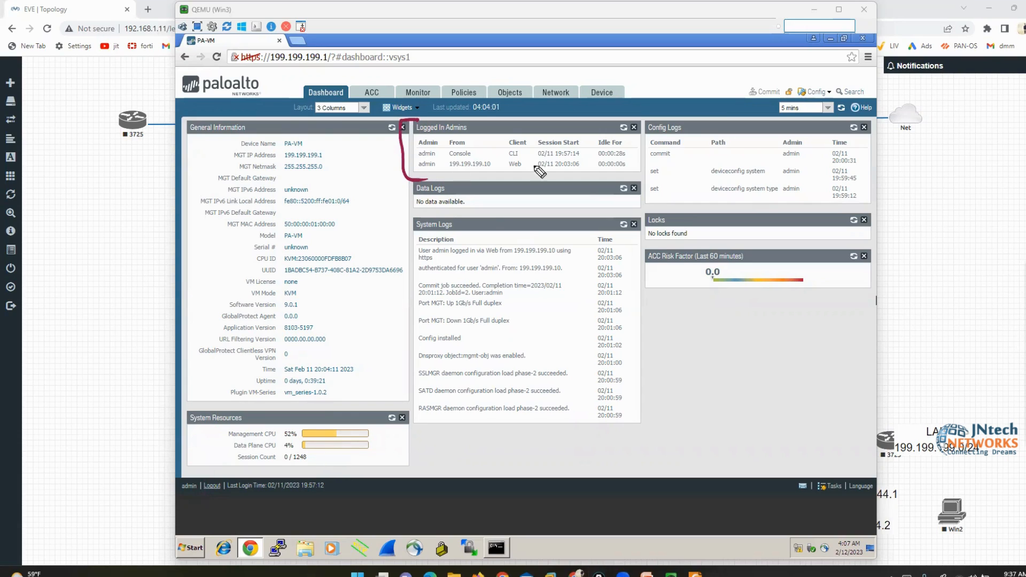
drag(614, 113, 651, 175)
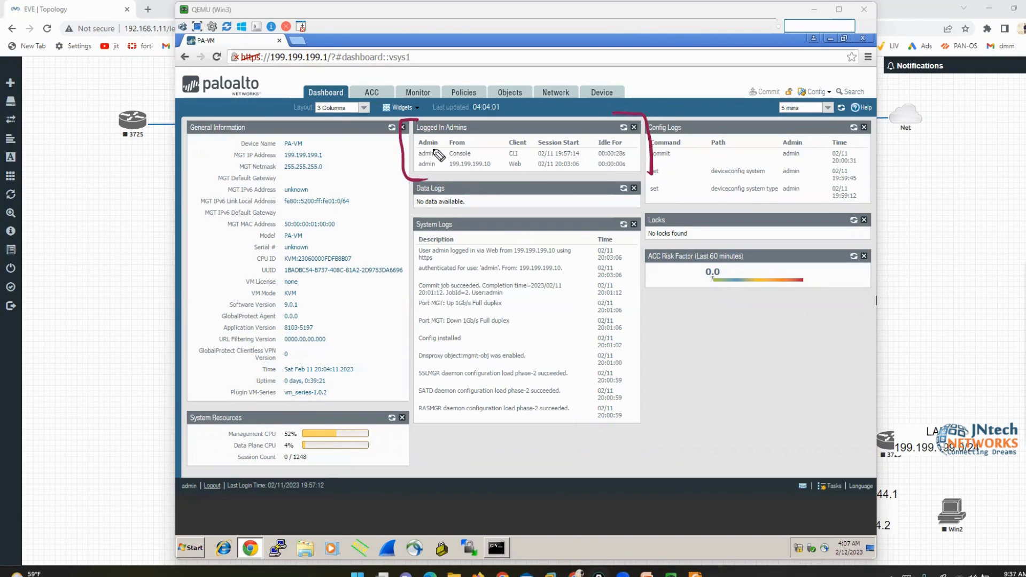
mouse_move(439, 146)
mouse_down()
mouse_move(402, 156)
mouse_move(398, 176)
mouse_move(437, 186)
mouse_move(435, 148)
mouse_move(473, 150)
mouse_move(441, 155)
mouse_move(498, 173)
mouse_move(446, 160)
mouse_move(448, 172)
mouse_up()
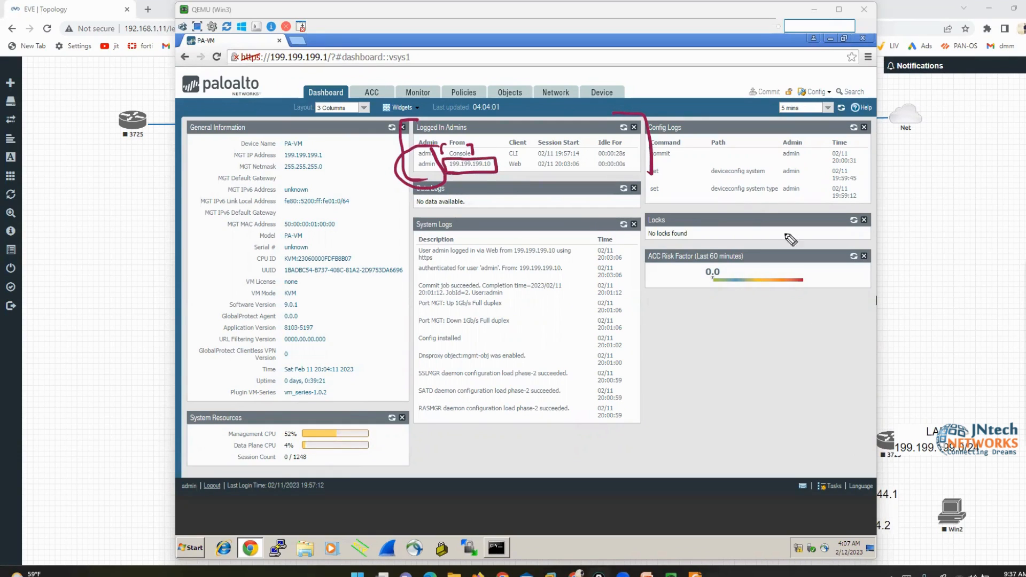
key(e)
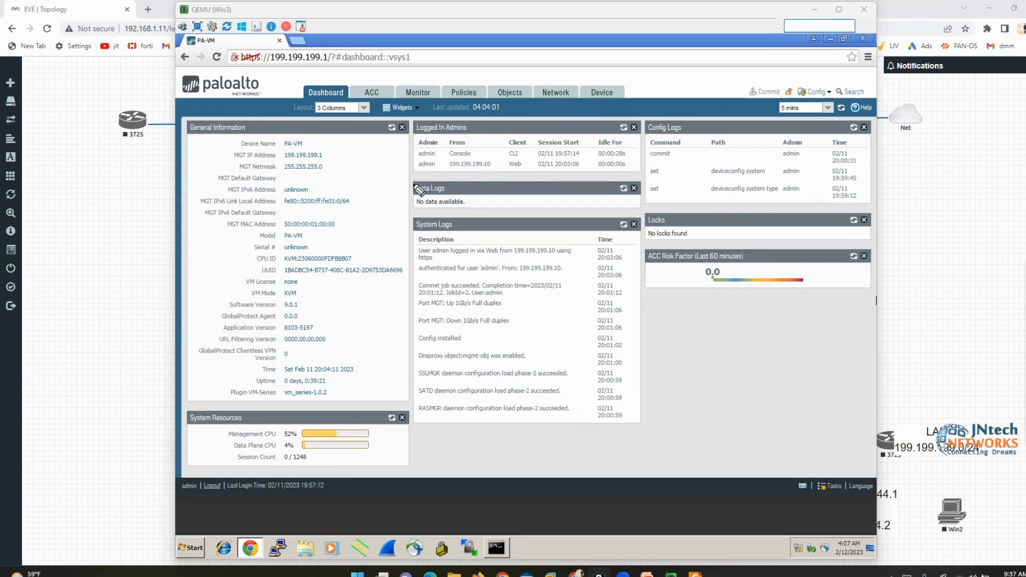
mouse_move(431, 178)
mouse_down()
mouse_move(403, 207)
mouse_move(420, 219)
mouse_up()
mouse_move(616, 175)
mouse_down()
mouse_move(633, 174)
mouse_move(648, 199)
mouse_up()
mouse_move(418, 215)
mouse_down()
mouse_move(406, 217)
mouse_move(416, 234)
mouse_move(468, 216)
mouse_move(470, 227)
mouse_up()
mouse_move(616, 231)
mouse_down()
mouse_move(642, 236)
mouse_move(659, 418)
mouse_up()
drag(421, 224, 427, 405)
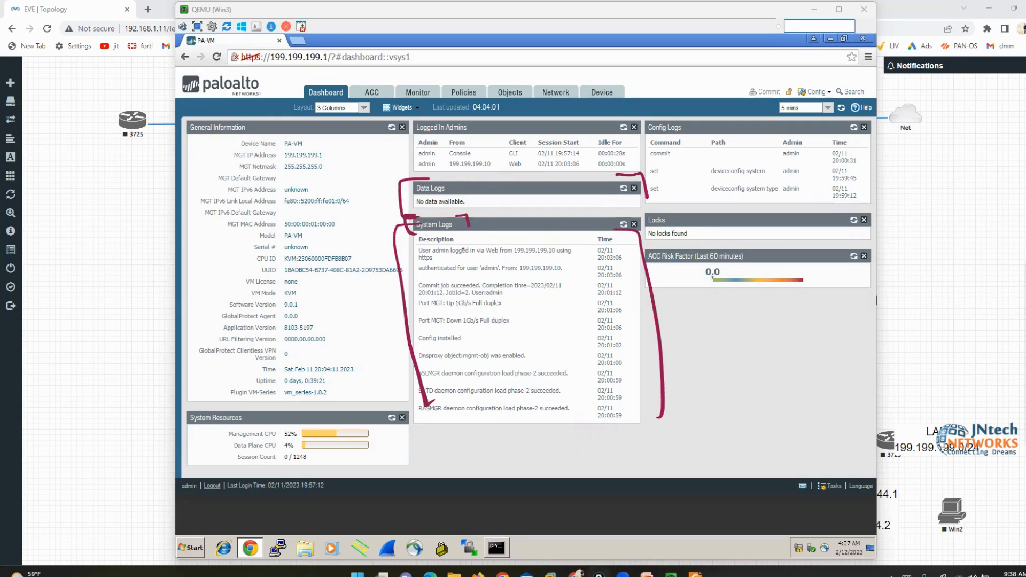
key(e)
mouse_move(659, 121)
mouse_down()
mouse_move(638, 134)
mouse_move(654, 215)
mouse_up()
drag(843, 113, 876, 168)
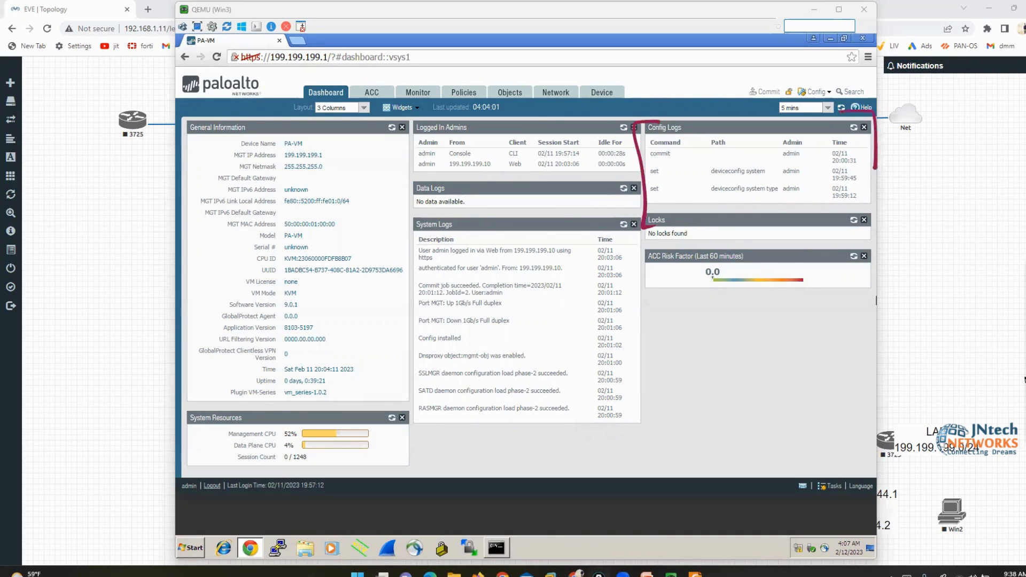
key(e)
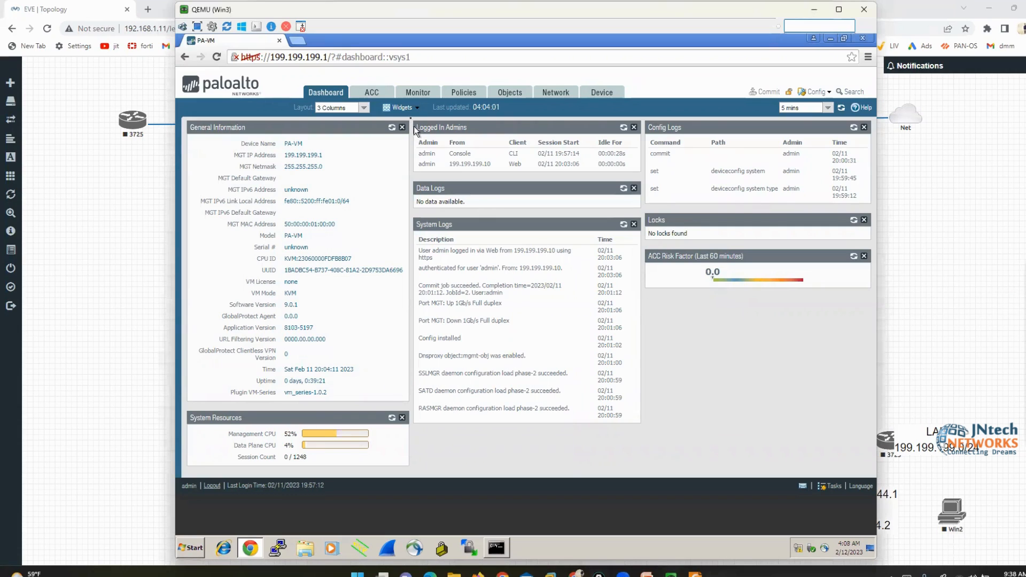
Add the Top Applications, Top High Risk Applications, Interfaces and High Availability widgets
click(407, 110)
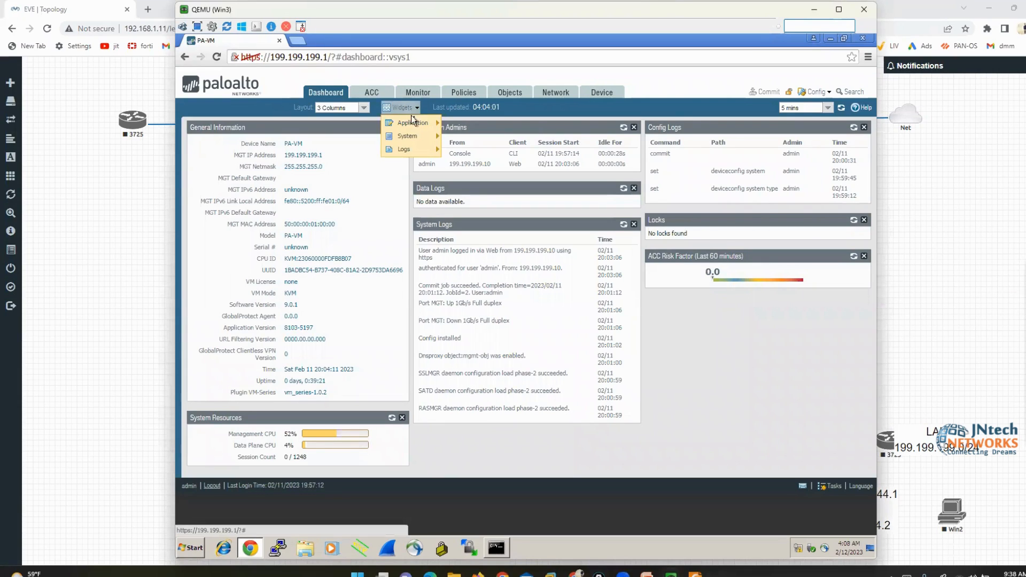
mouse_move(420, 127)
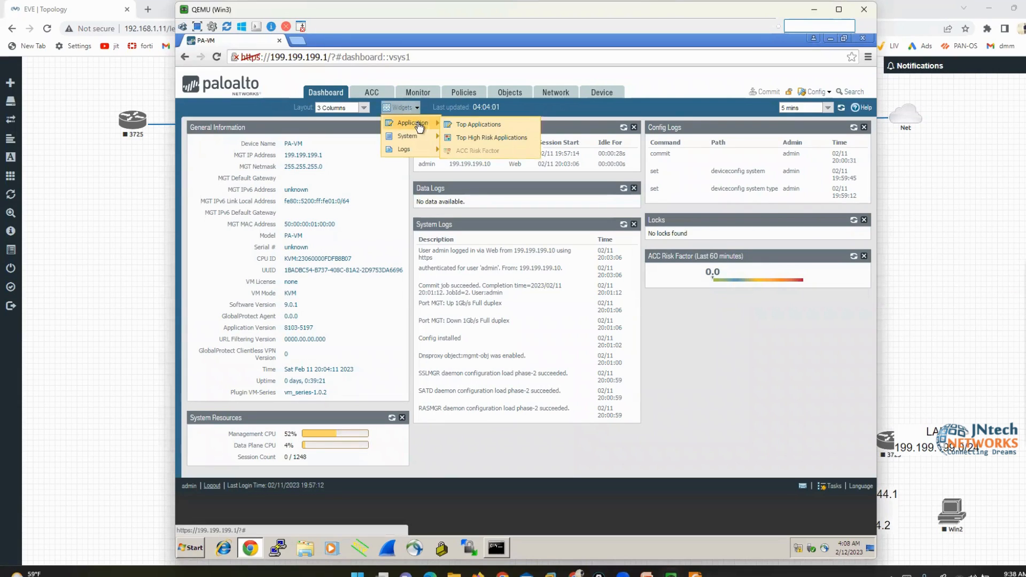
click(466, 130)
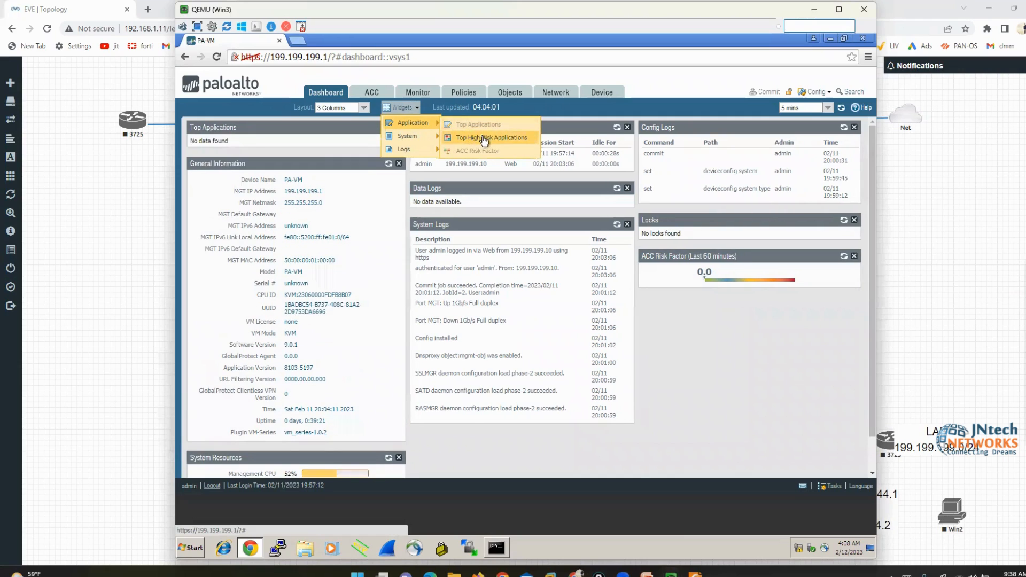
click(484, 138)
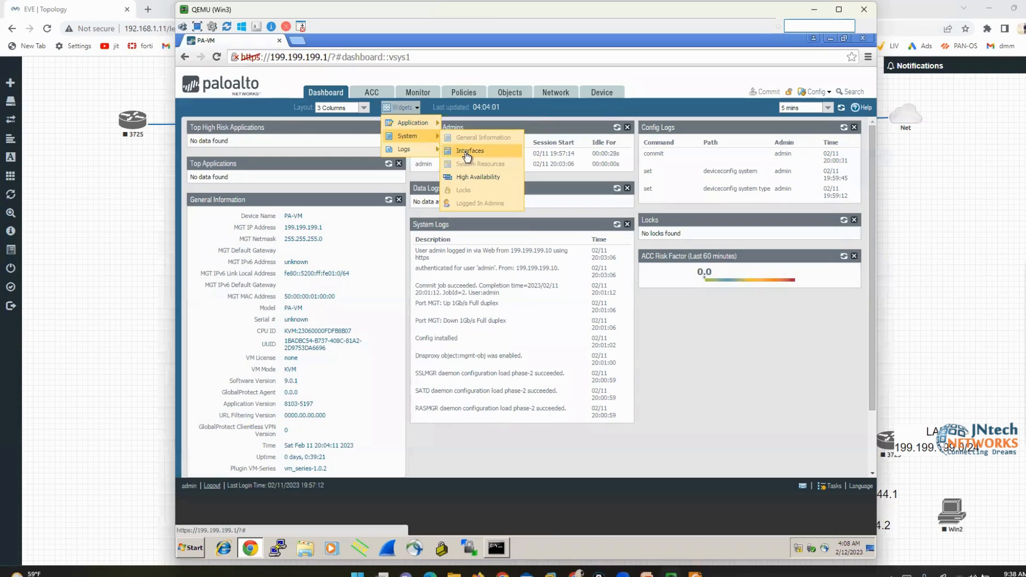
click(467, 152)
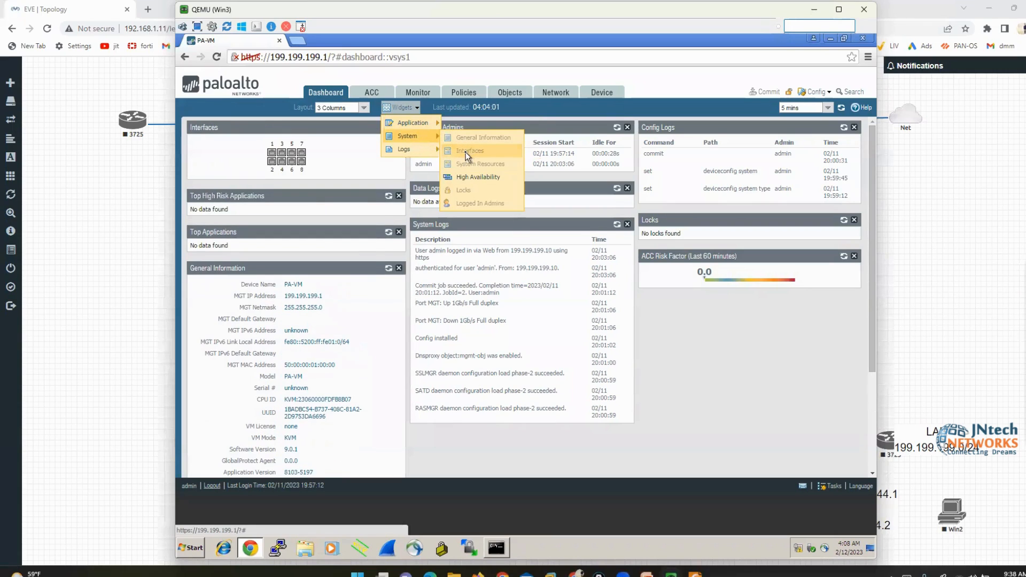
click(483, 177)
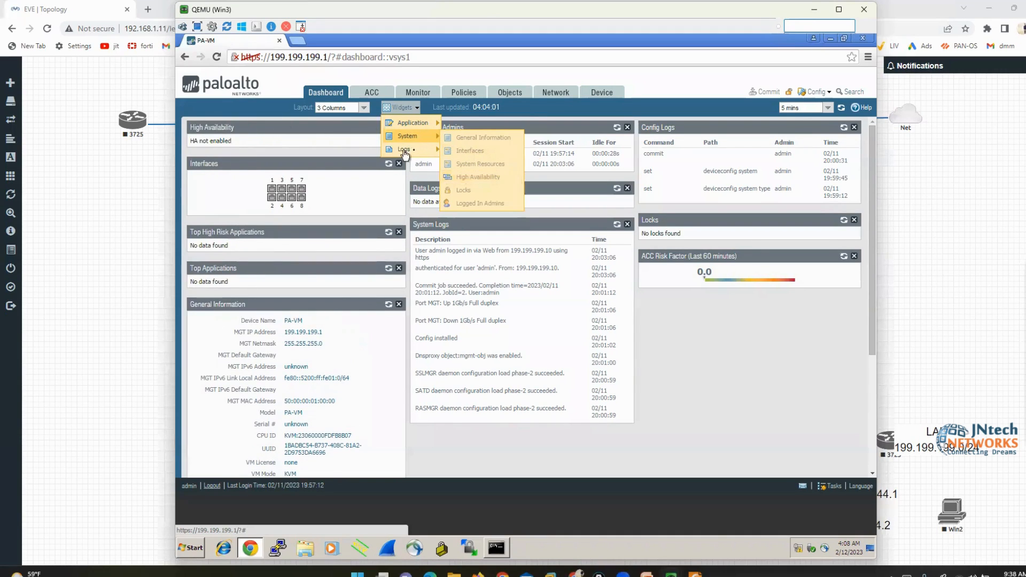
Add Threat Logs and URL Filtering Logs widgets and move them under ACC Risk Factor
mouse_move(404, 152)
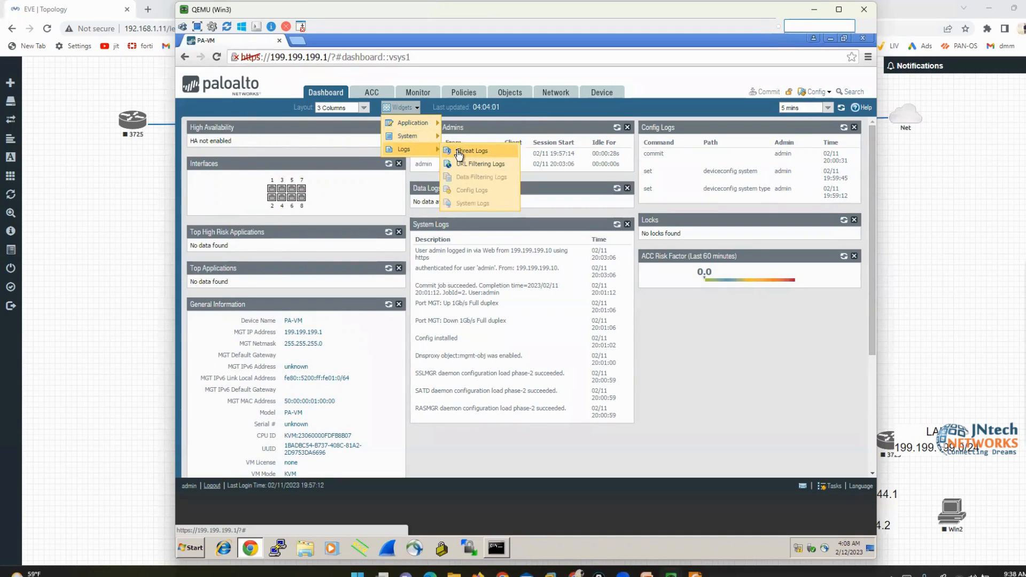
click(459, 152)
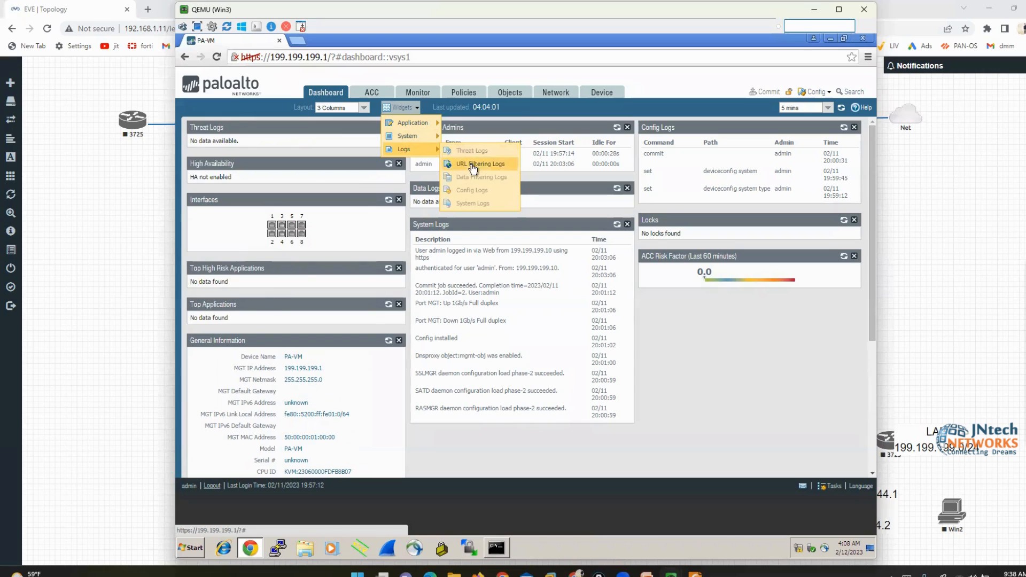
click(473, 166)
click(730, 355)
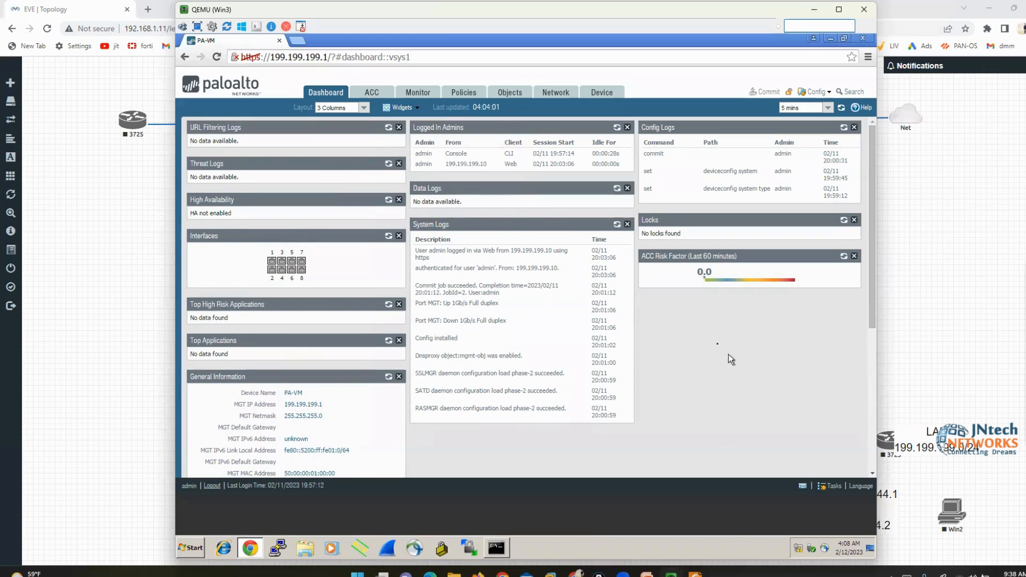
drag(336, 176, 703, 297)
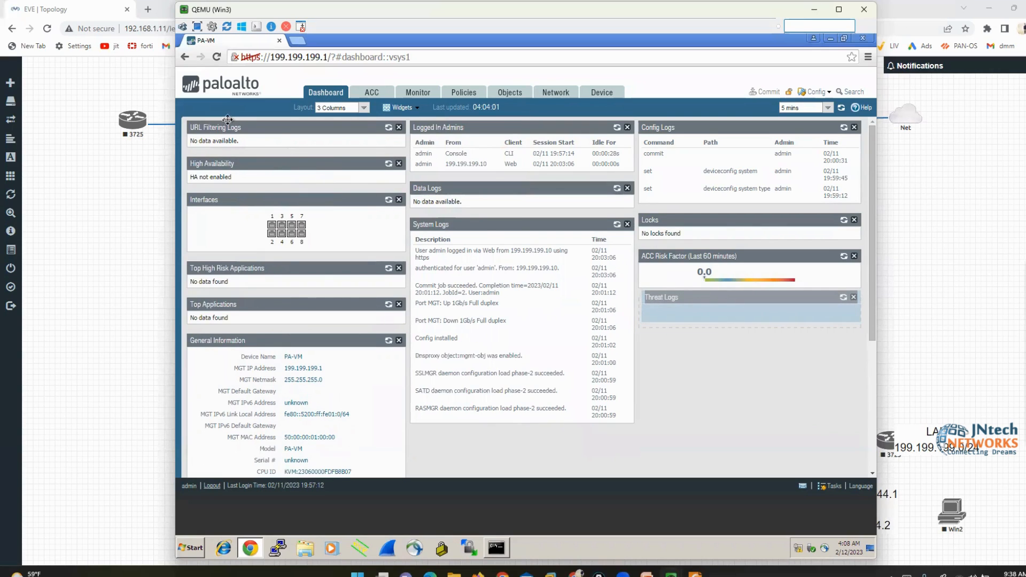
drag(224, 128, 682, 295)
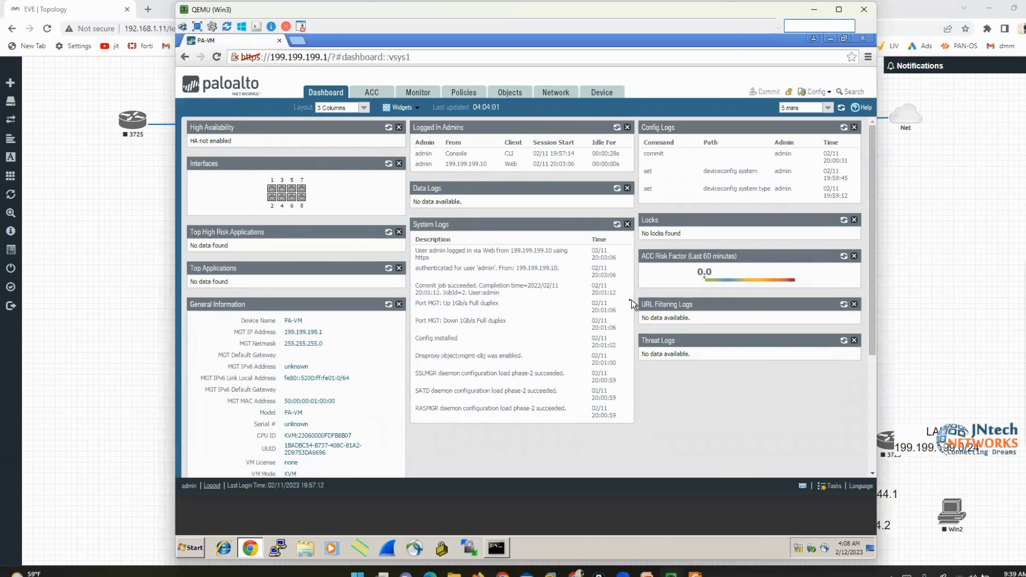
click(600, 91)
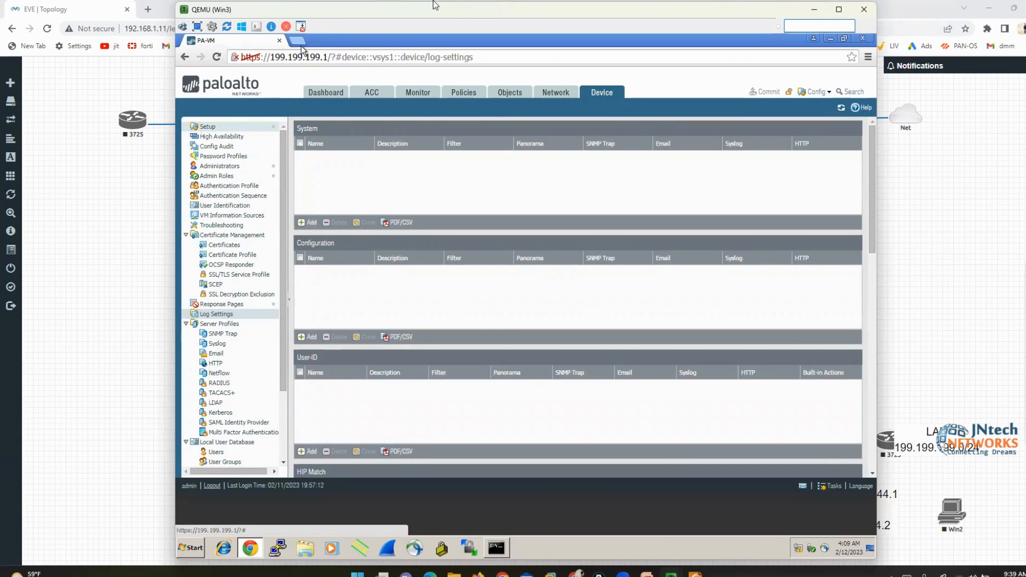
key(alt+Tab)
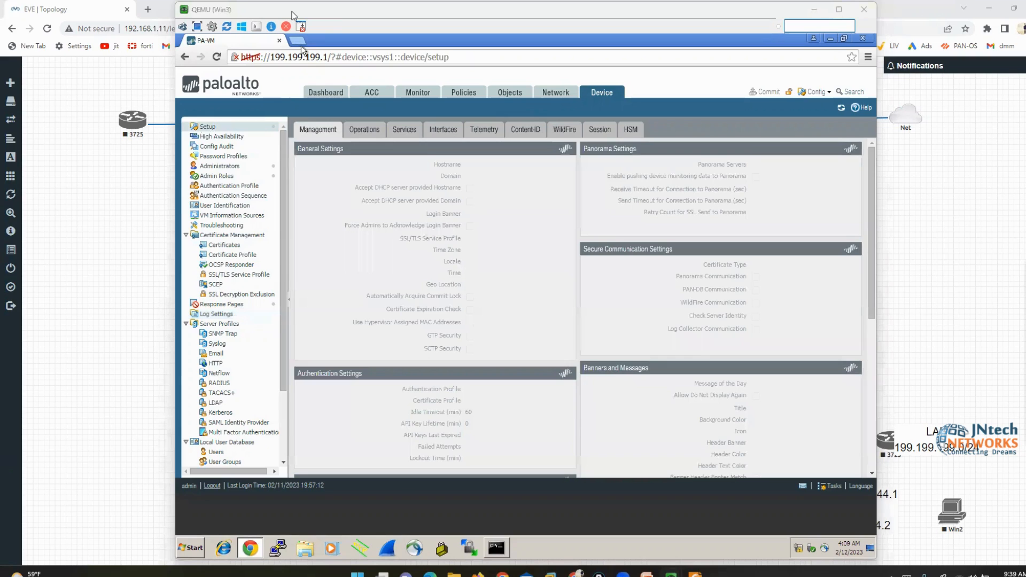
click(527, 197)
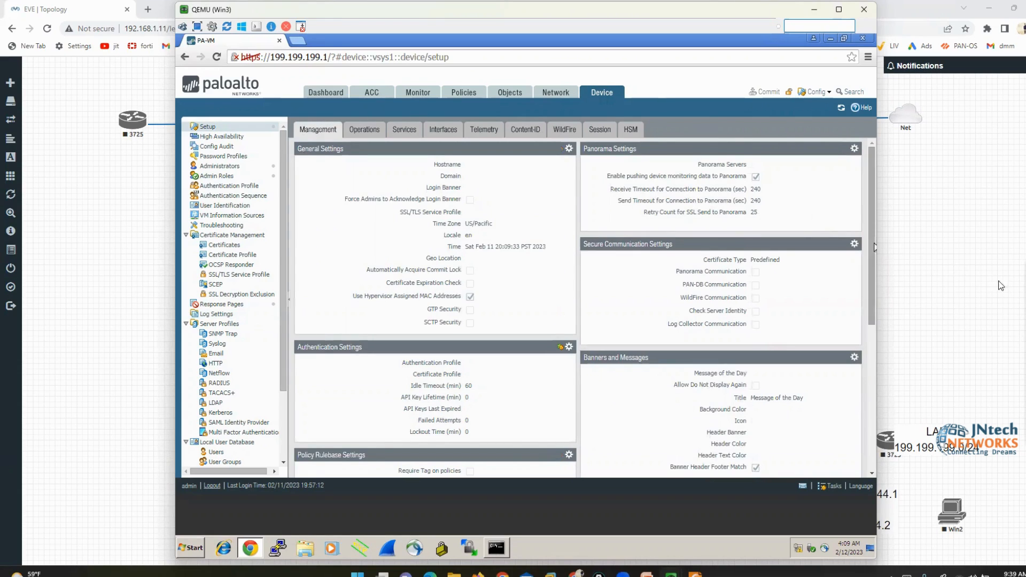
click(1006, 307)
mouse_move(622, 65)
mouse_down()
mouse_move(575, 105)
mouse_move(601, 53)
mouse_up()
mouse_move(221, 127)
mouse_down()
mouse_move(212, 115)
mouse_move(176, 129)
mouse_up()
mouse_move(321, 115)
mouse_down()
mouse_move(294, 119)
mouse_move(344, 139)
mouse_move(328, 107)
mouse_up()
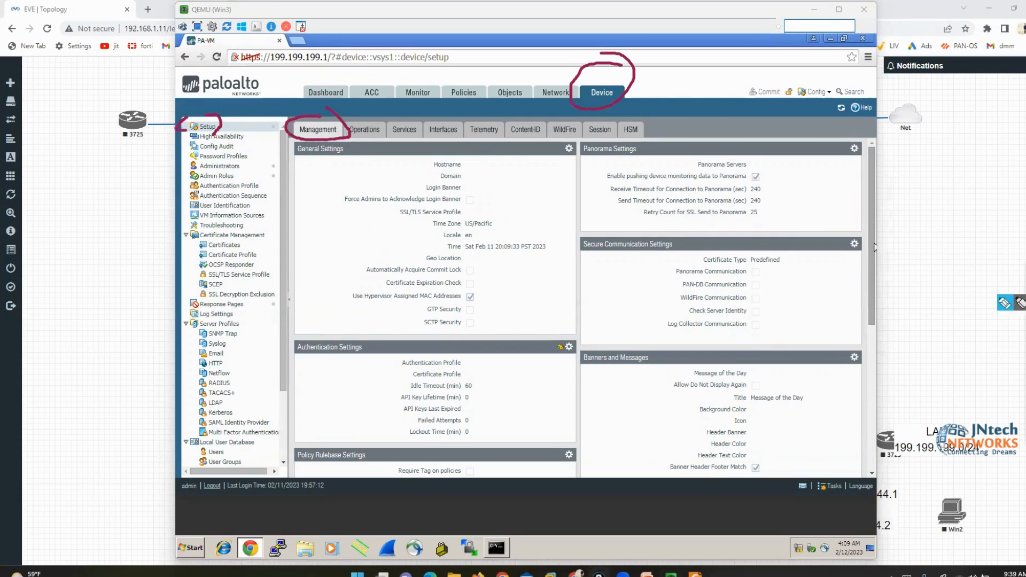
key(Escape)
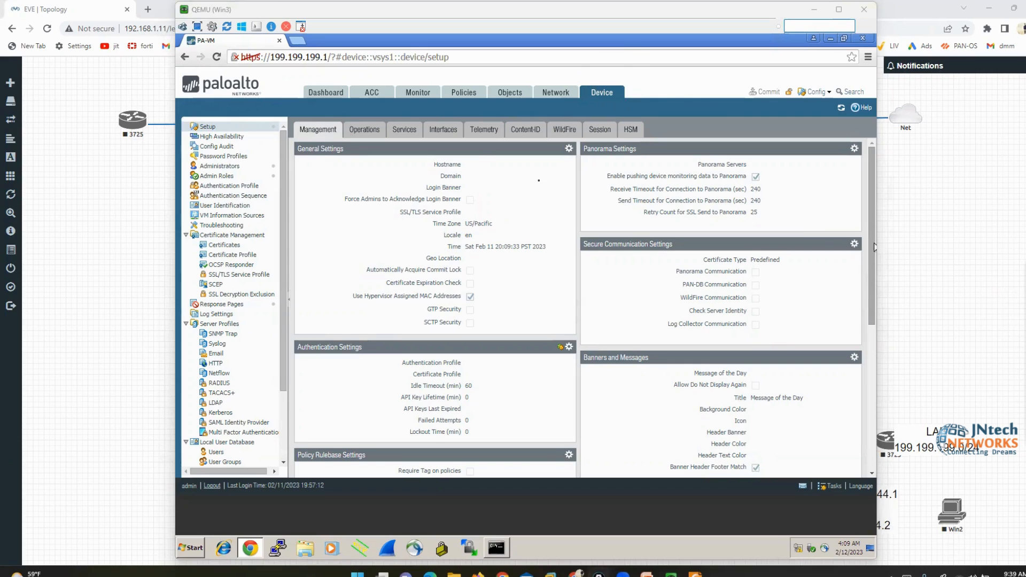
click(541, 178)
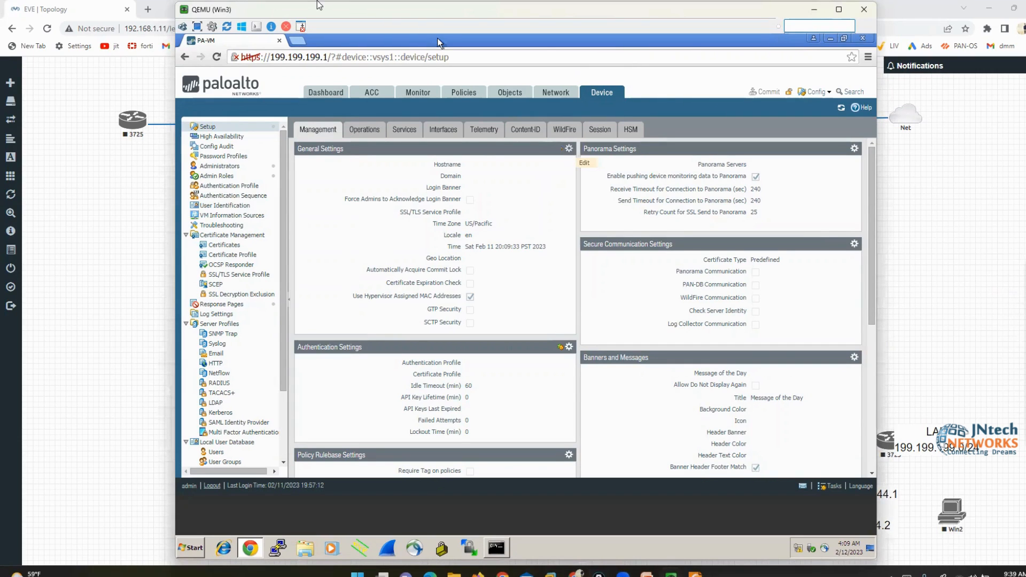
In General Settings, enter hostname PA-VM5555 and login banner WELCOME TO PALO ALTO, then save
click(570, 148)
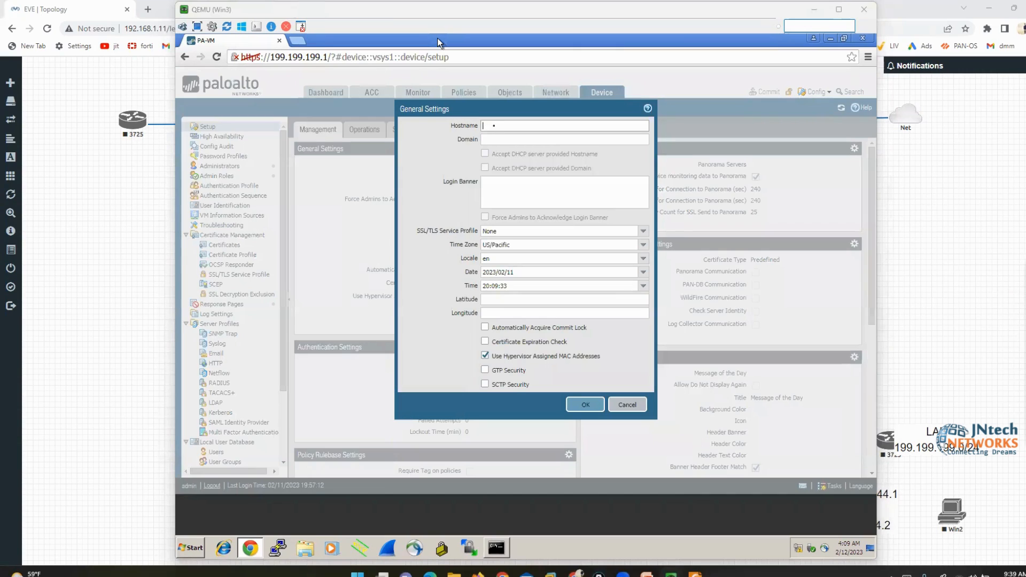
click(496, 126)
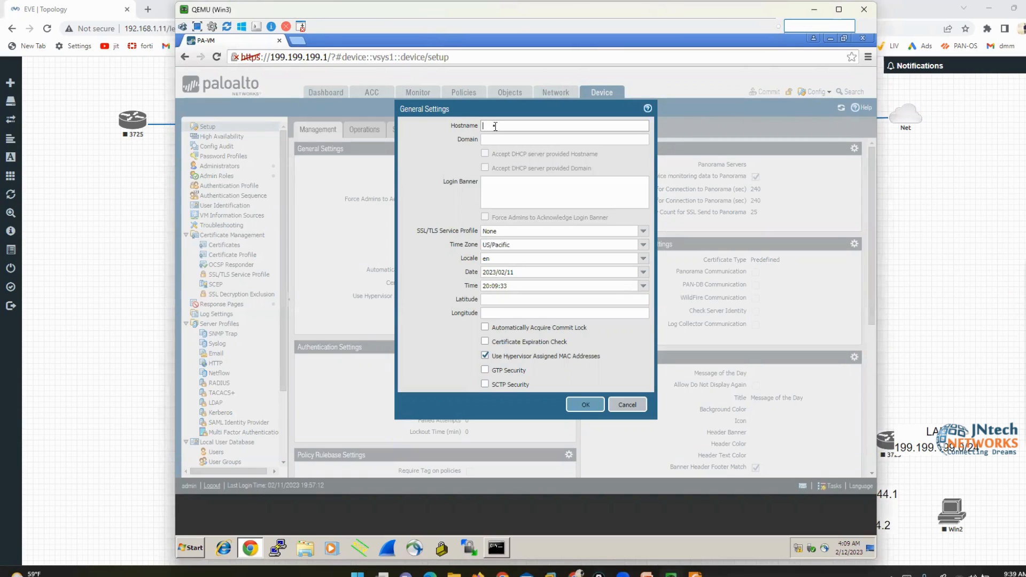
click(621, 404)
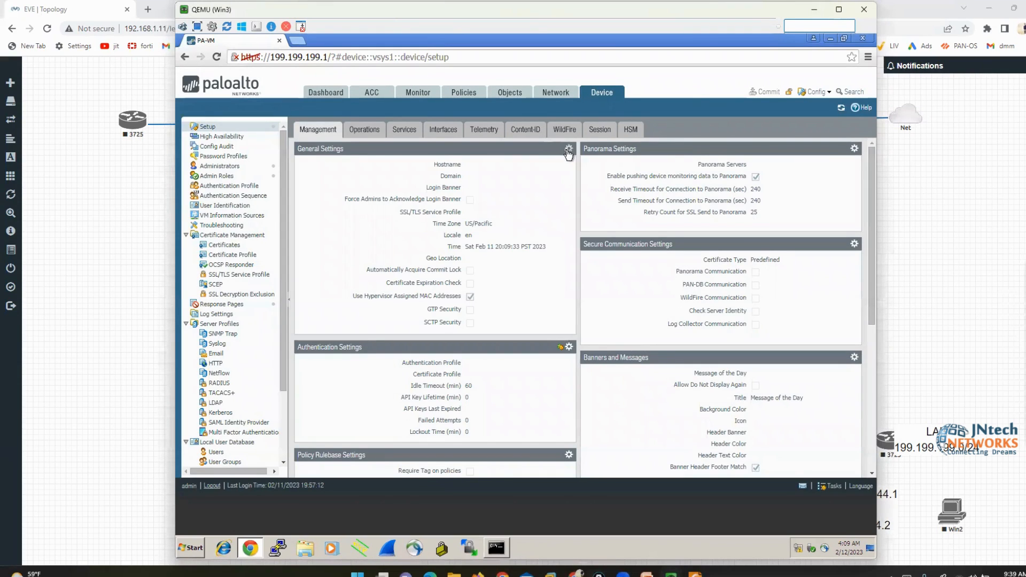
click(568, 150)
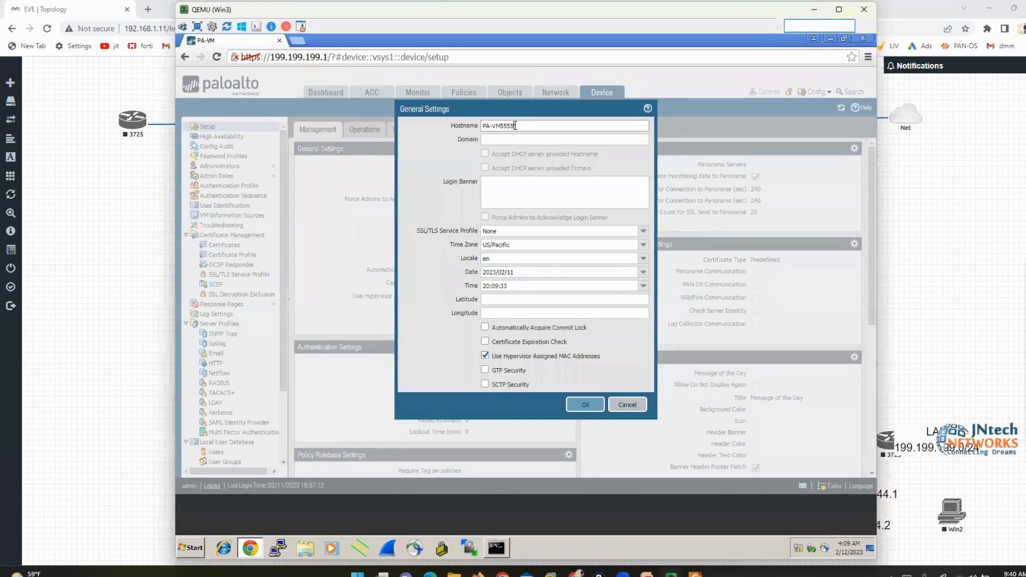
click(513, 197)
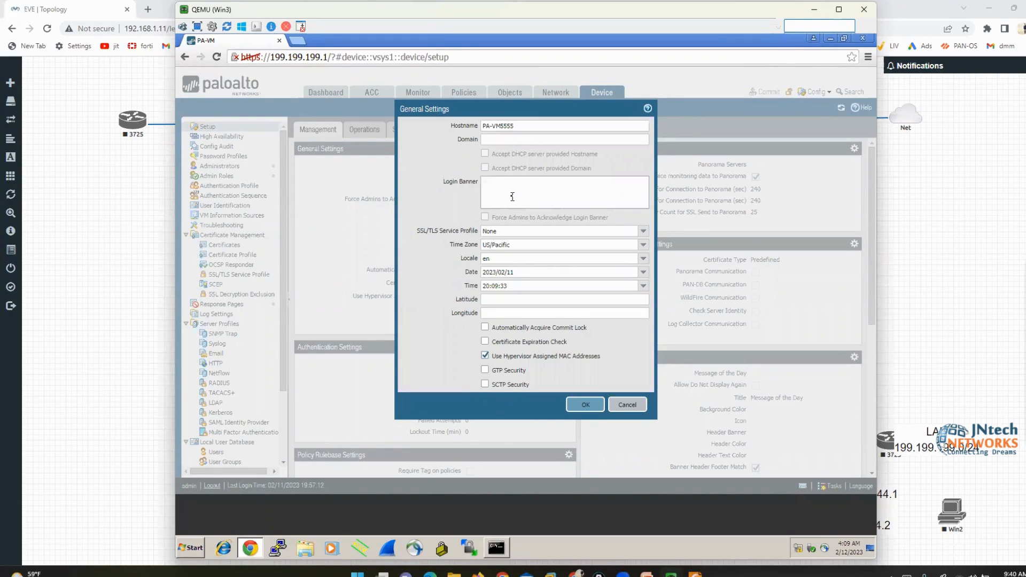
text(WL)
text(LCOM)
text(E)
text( TO PALO AL)
text(TO)
drag(453, 245, 475, 259)
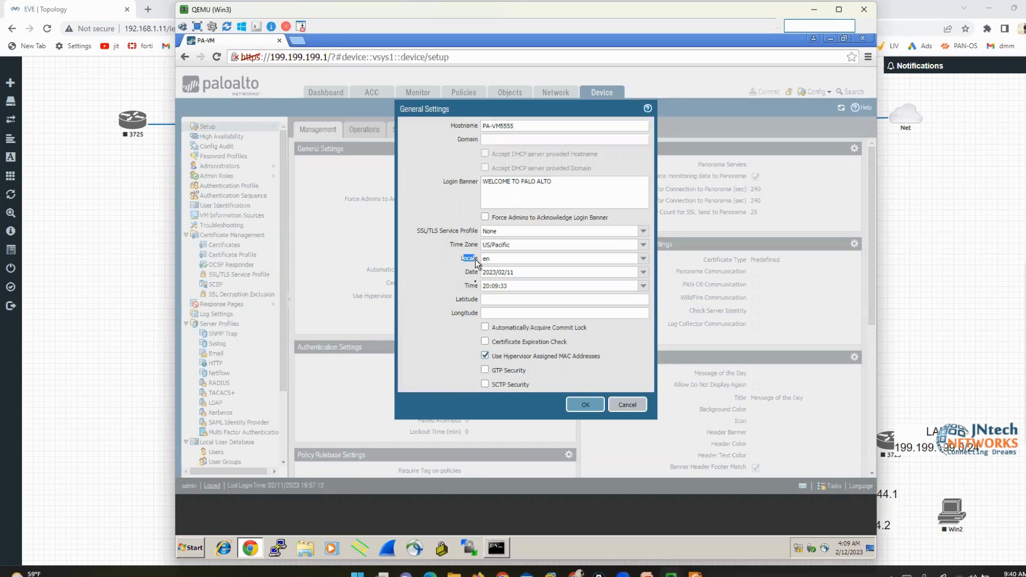
click(586, 406)
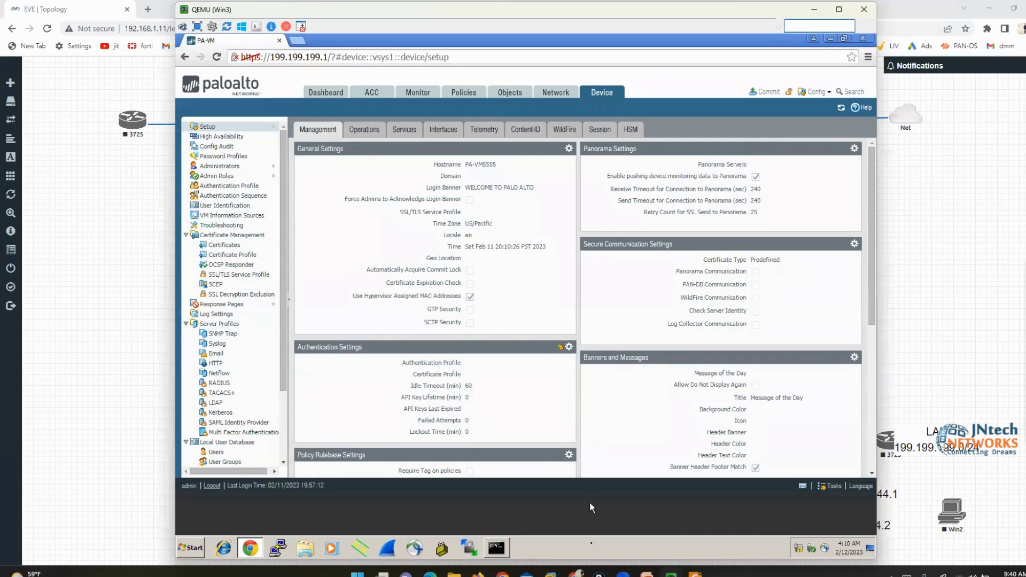
Erase the pending private-data-reset command, print empty admin@PA-VM prompts, and return to the web page
mouse_move(672, 574)
click(634, 529)
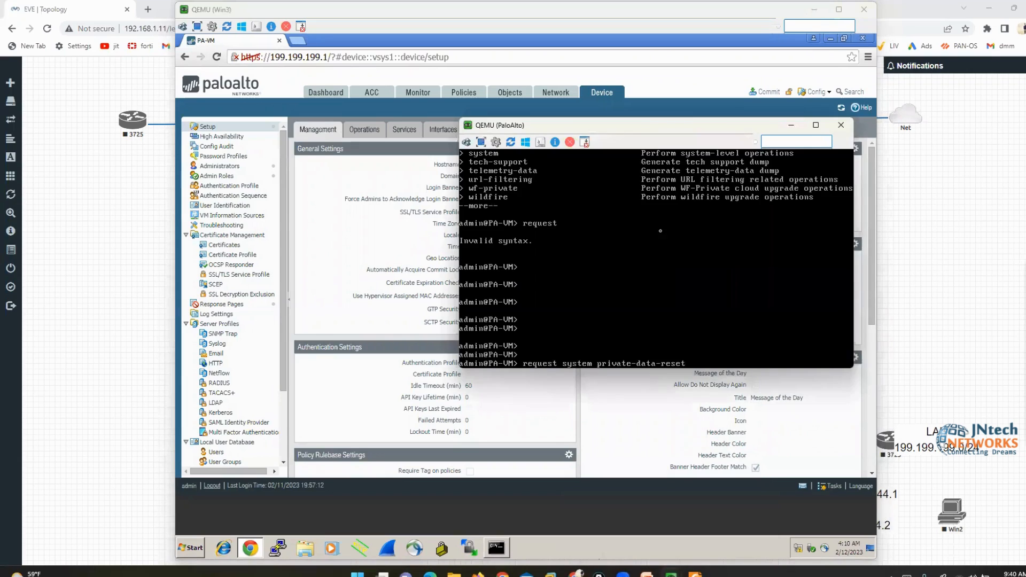
drag(638, 136, 722, 182)
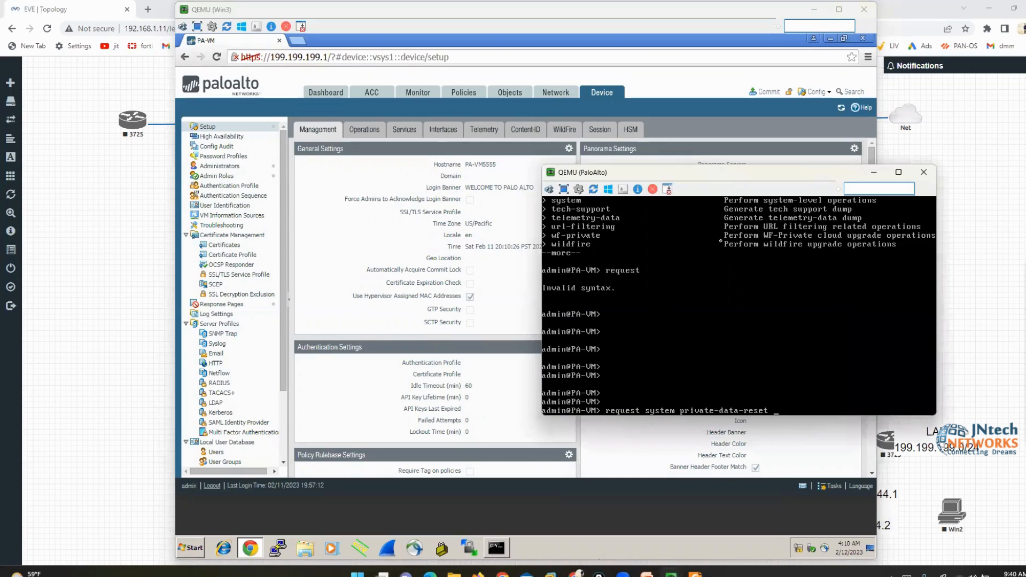
key(BackSpace)
key(BackSpace)
key(BackSpace)
key(BackSpace)
key(BackSpace)
key(BackSpace)
key(BackSpace)
key(BackSpace)
key(BackSpace)
key(BackSpace)
key(BackSpace)
key(BackSpace)
key(BackSpace)
key(BackSpace)
key(BackSpace)
key(BackSpace)
key(BackSpace)
key(BackSpace)
key(BackSpace)
key(BackSpace)
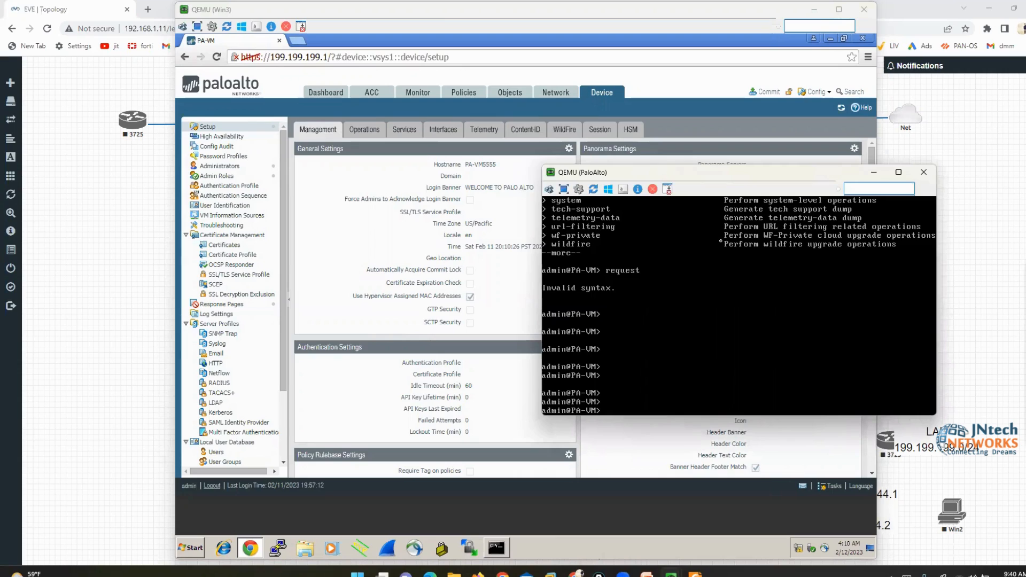
key(Return)
key(Return)
key(Return)
key(Return)
key(Return)
key(Return)
key(Return)
key(Return)
key(Return)
key(Return)
key(Return)
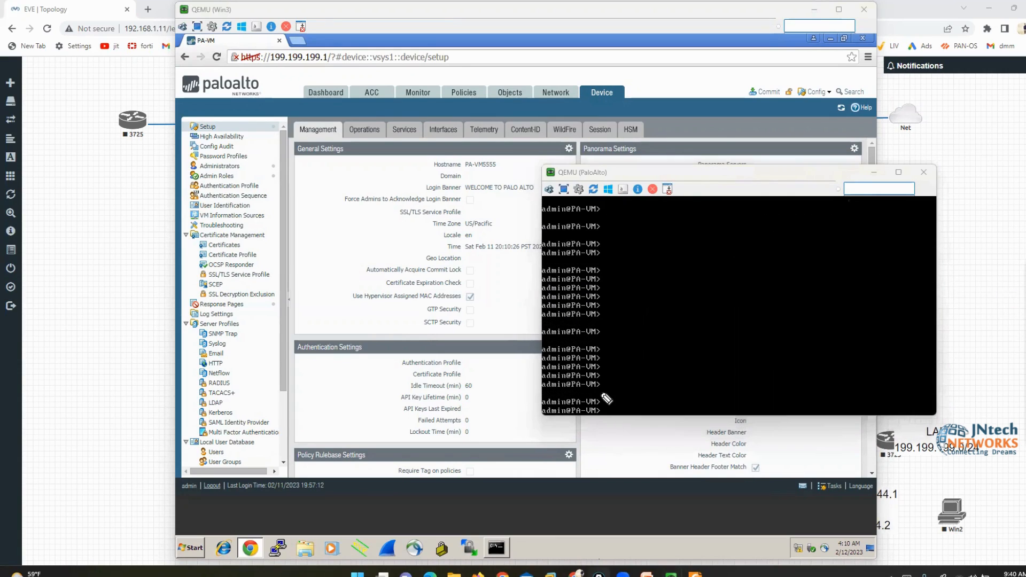
mouse_move(607, 399)
mouse_down()
mouse_move(586, 396)
mouse_move(562, 412)
mouse_move(612, 424)
mouse_move(612, 382)
mouse_up()
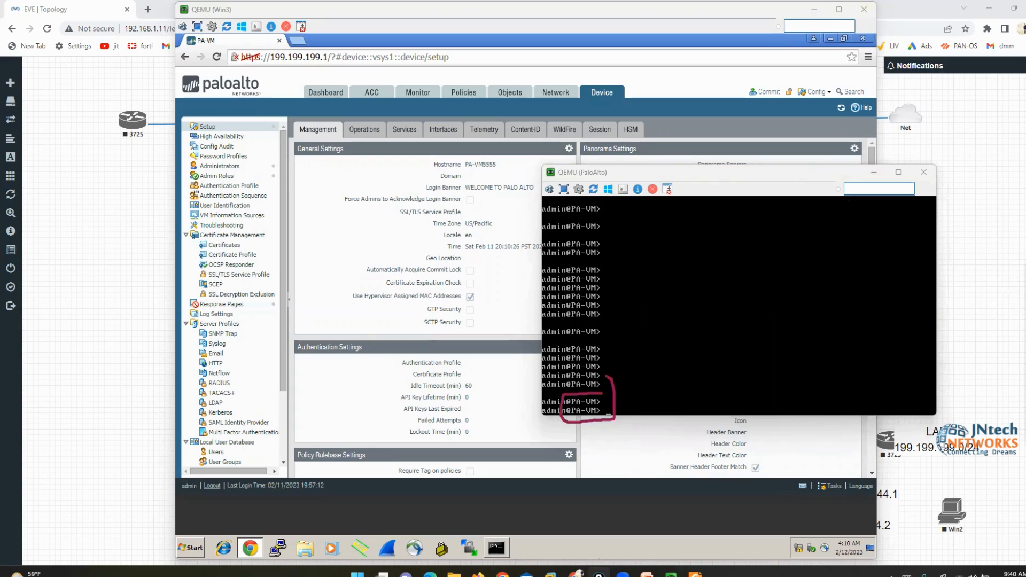
click(540, 156)
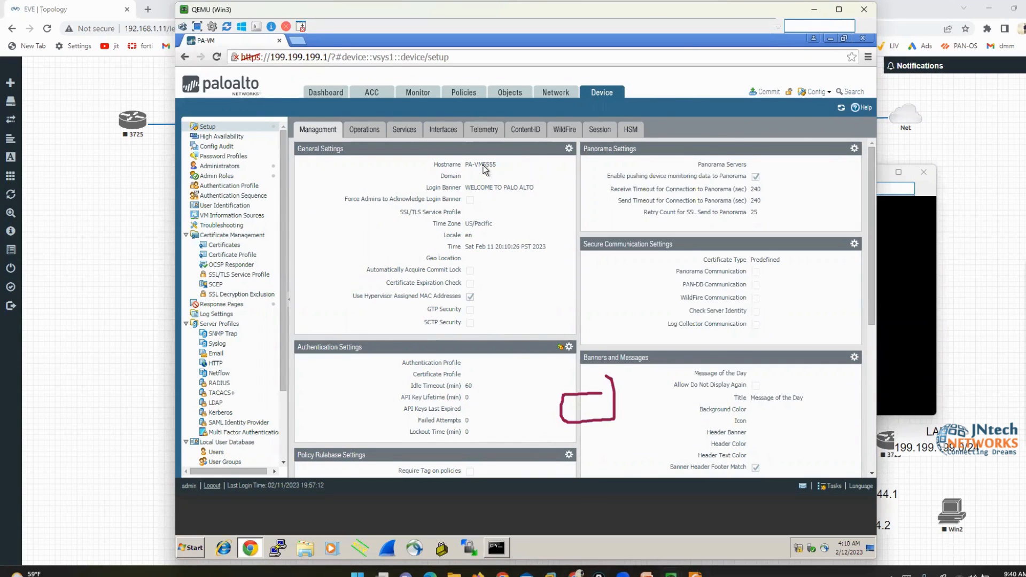
Commit only the admin's own changes and annotate the commit status details
click(767, 94)
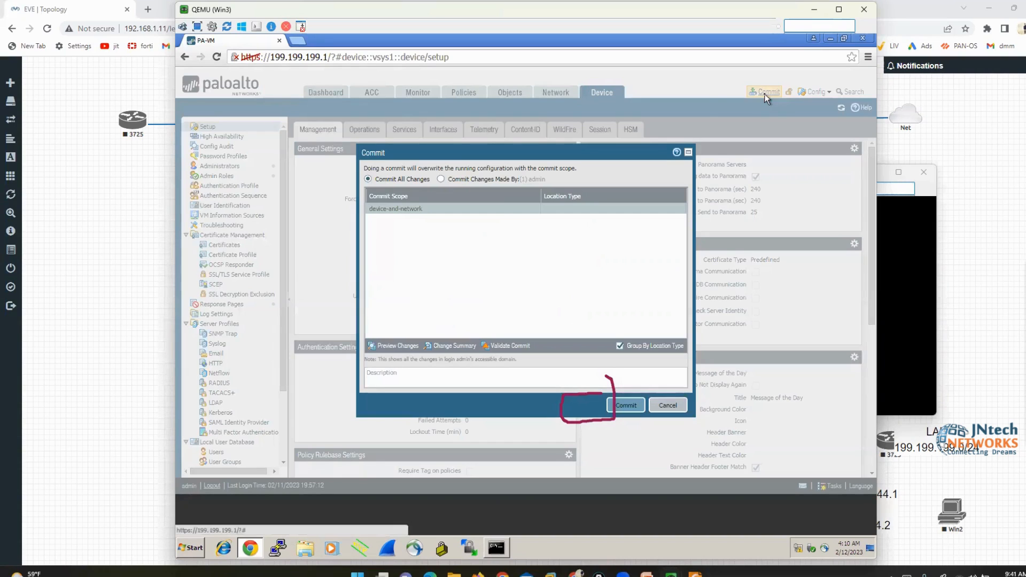
click(441, 180)
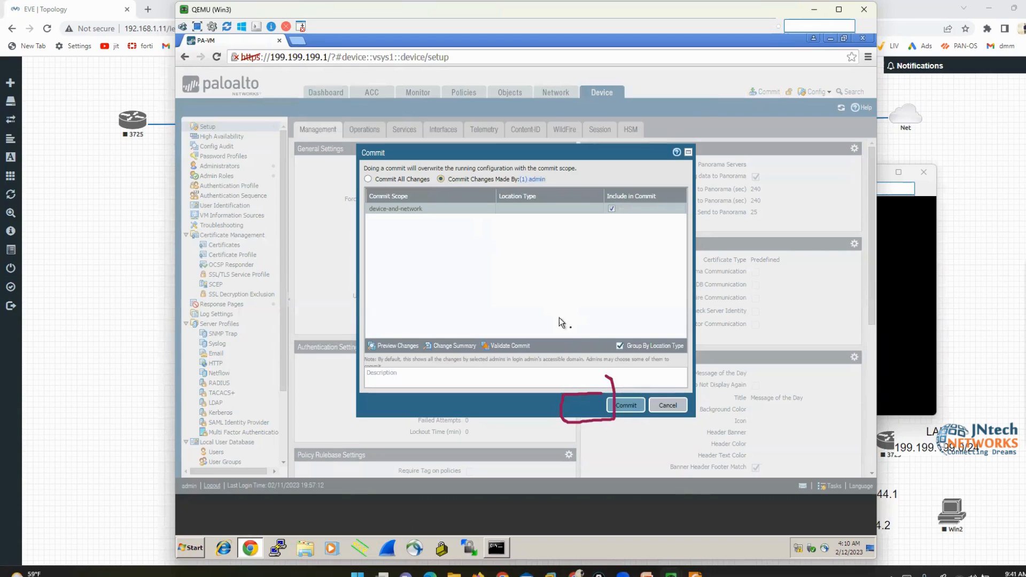
click(627, 406)
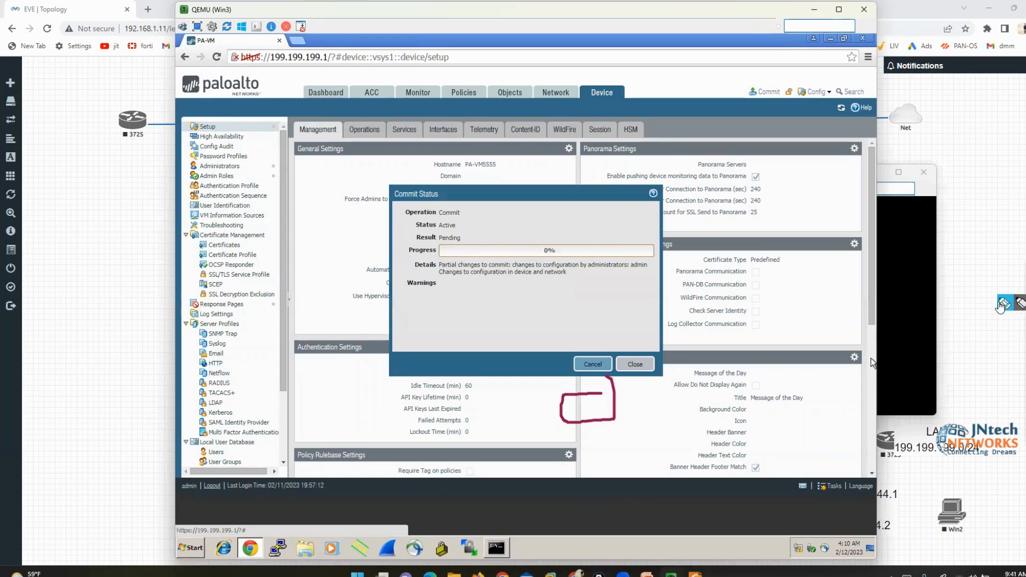
click(1005, 303)
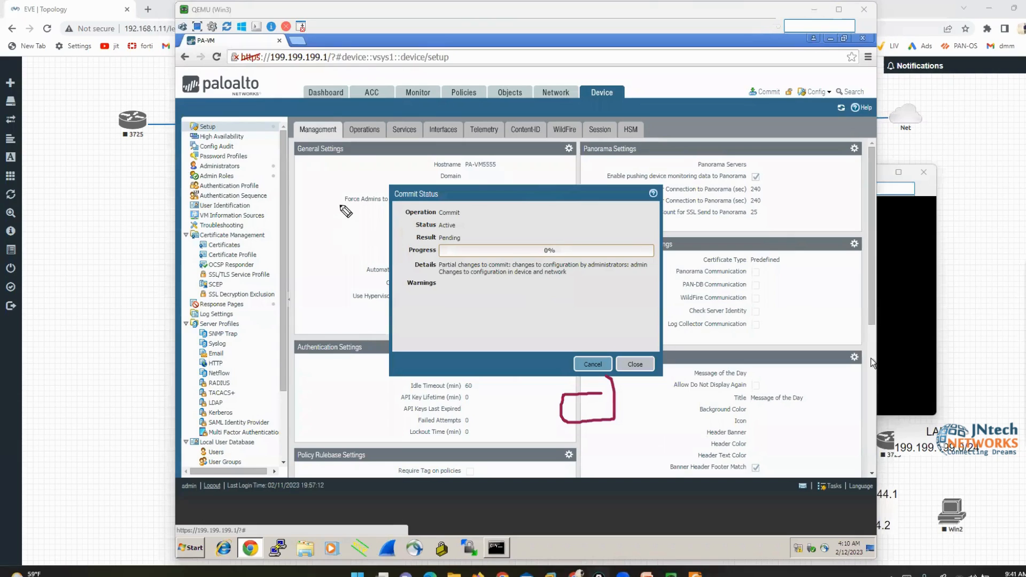
drag(343, 207, 393, 211)
drag(343, 234, 397, 227)
drag(325, 277, 397, 242)
drag(348, 307, 397, 243)
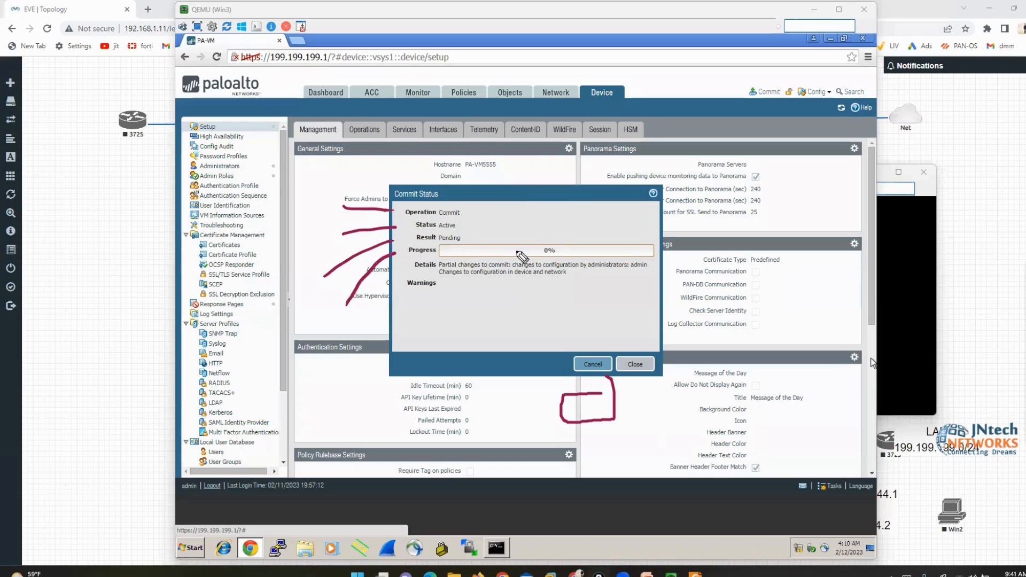
drag(365, 340, 415, 263)
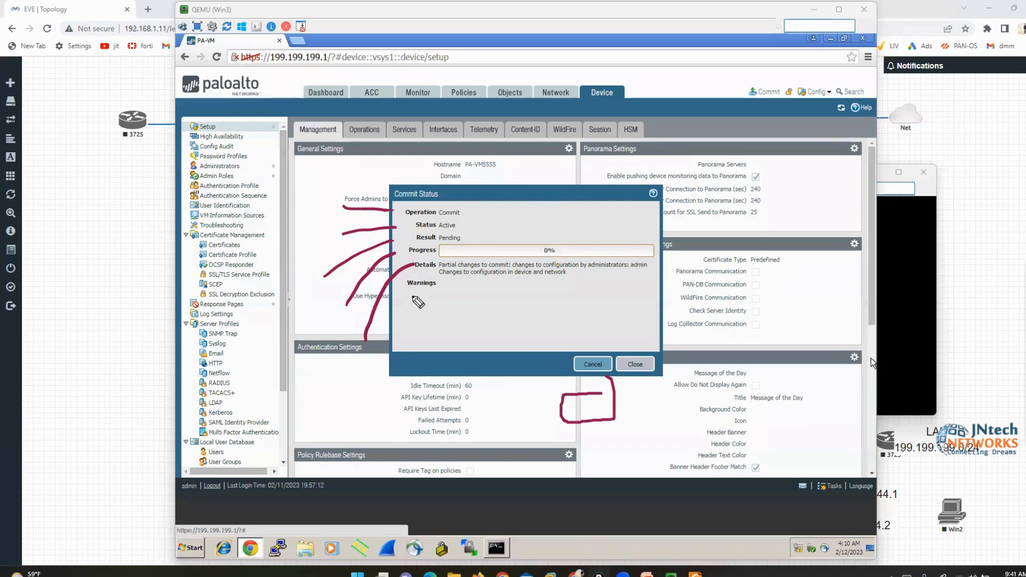
mouse_move(407, 293)
mouse_down()
mouse_move(409, 333)
mouse_move(555, 333)
mouse_move(588, 295)
mouse_move(406, 296)
mouse_up()
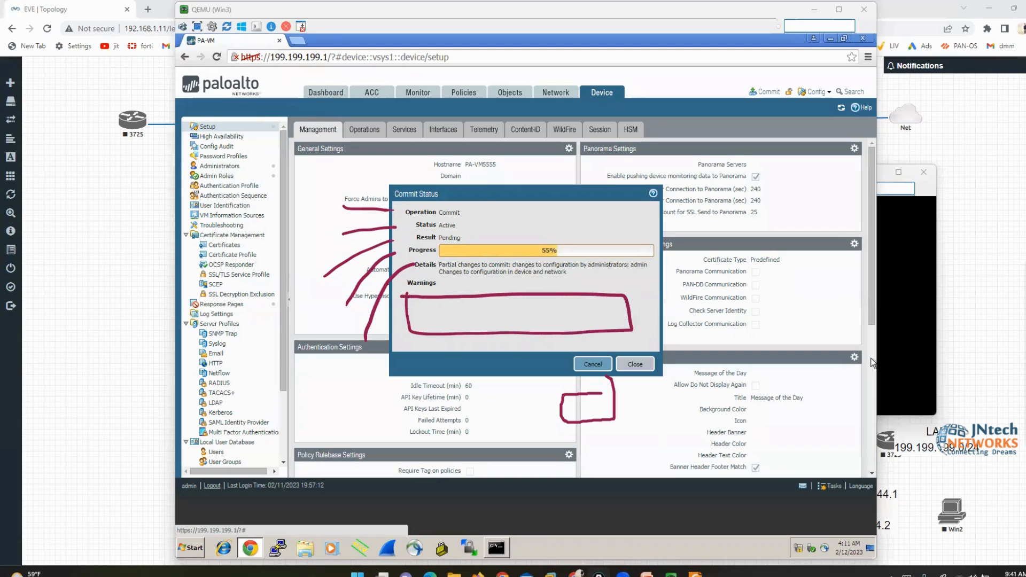
click(1025, 352)
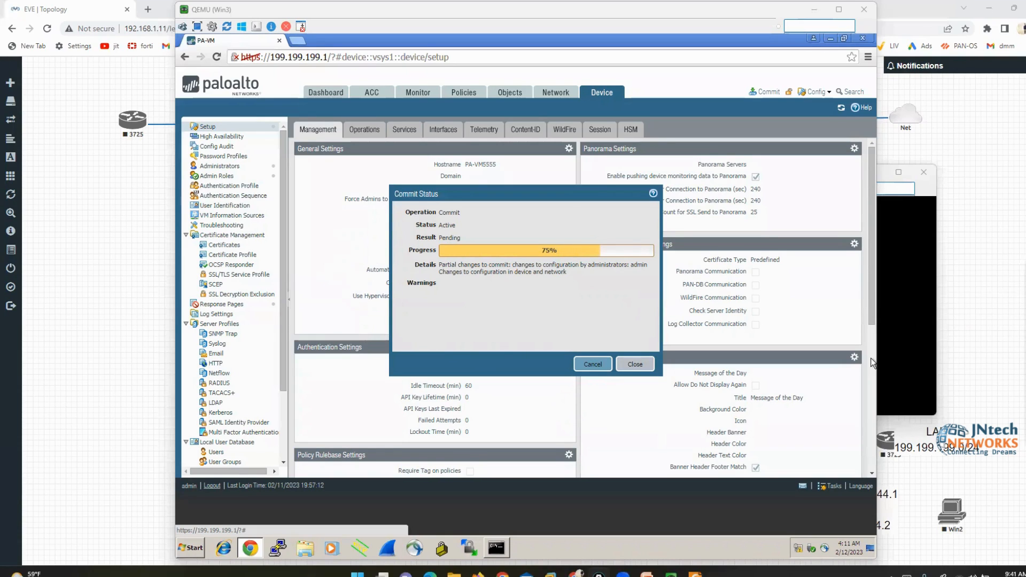
Show the firewall console prompt now reading admin@PA-VM5555
click(879, 358)
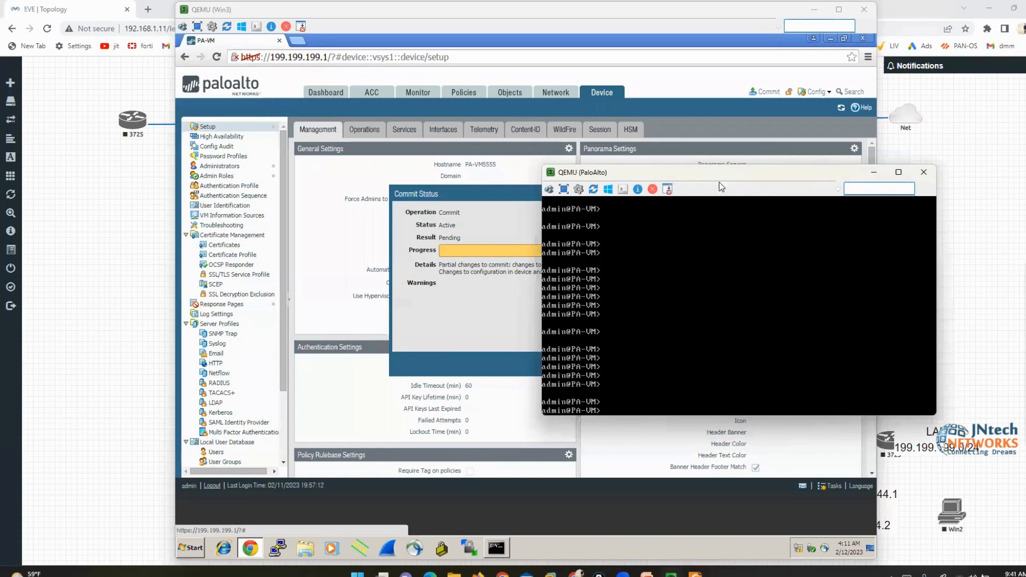
drag(700, 175, 776, 230)
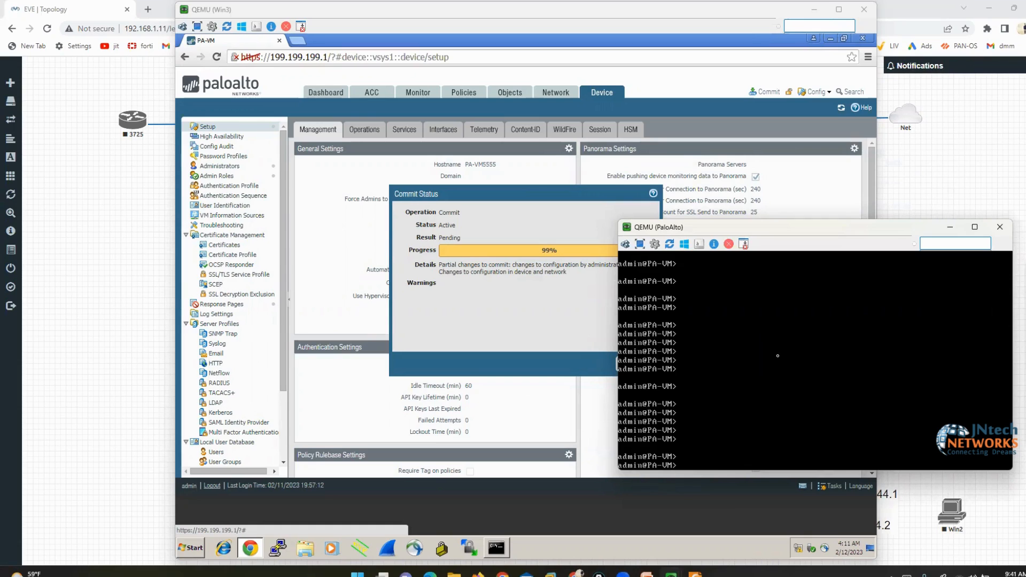
key(Return)
key(Return)
key(Return)
key(Return)
key(Return)
key(Return)
key(Return)
key(Return)
key(Return)
key(Return)
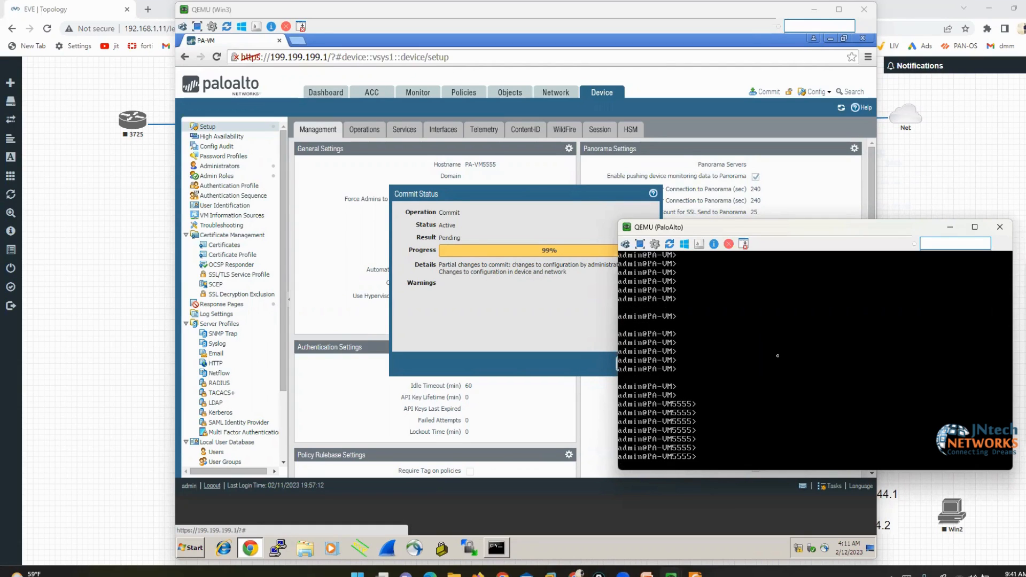
key(Return)
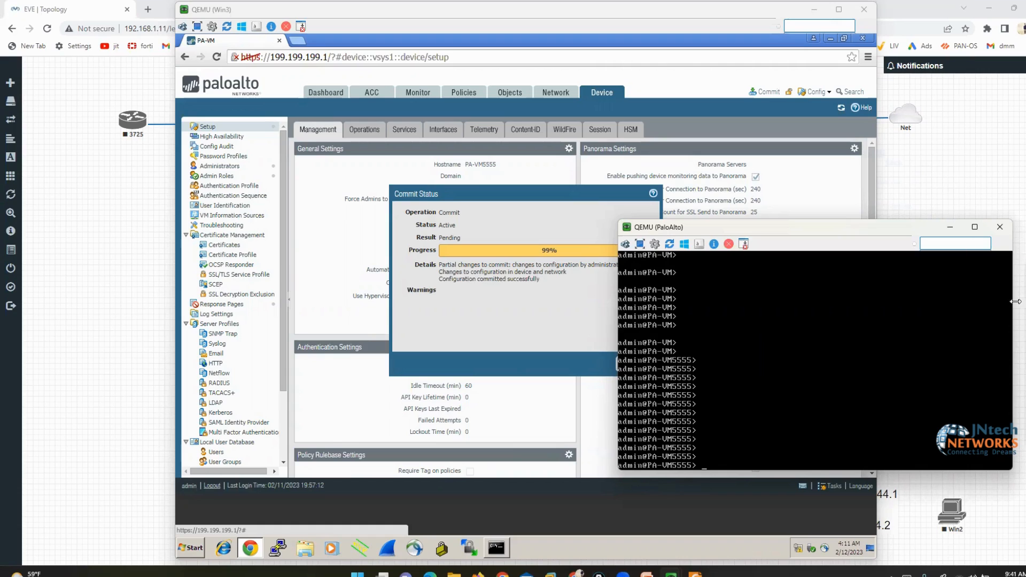
Mark the Successful commit result, then close the Commit Status dialog
click(478, 314)
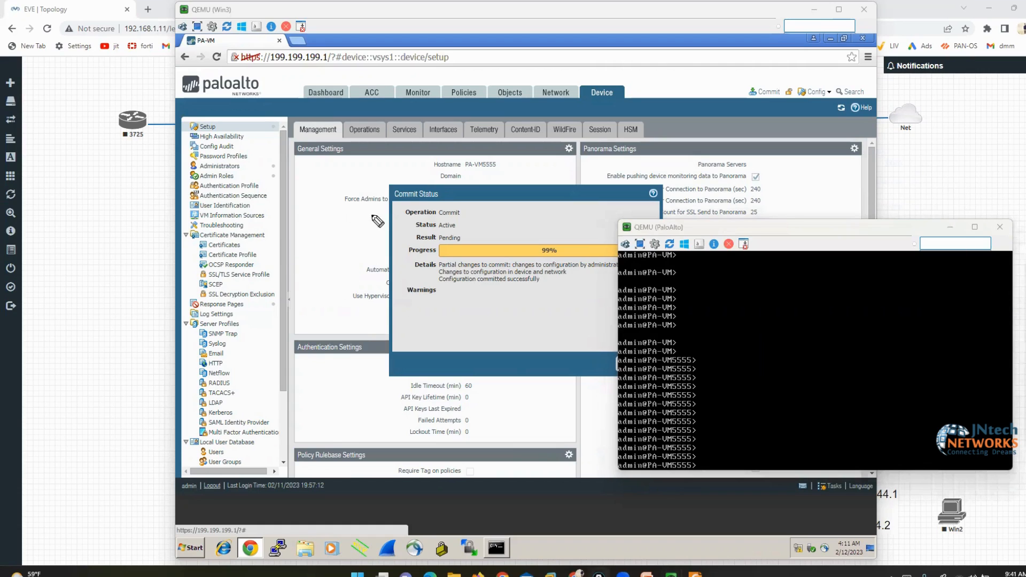
drag(345, 209, 386, 218)
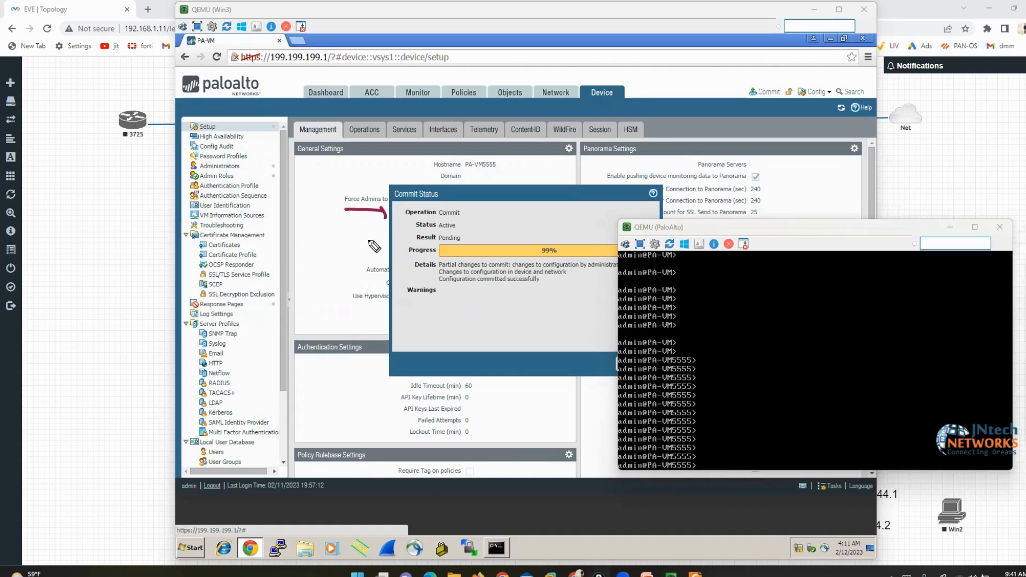
drag(327, 234, 400, 226)
mouse_move(464, 233)
mouse_down()
mouse_move(476, 242)
mouse_move(429, 244)
mouse_up()
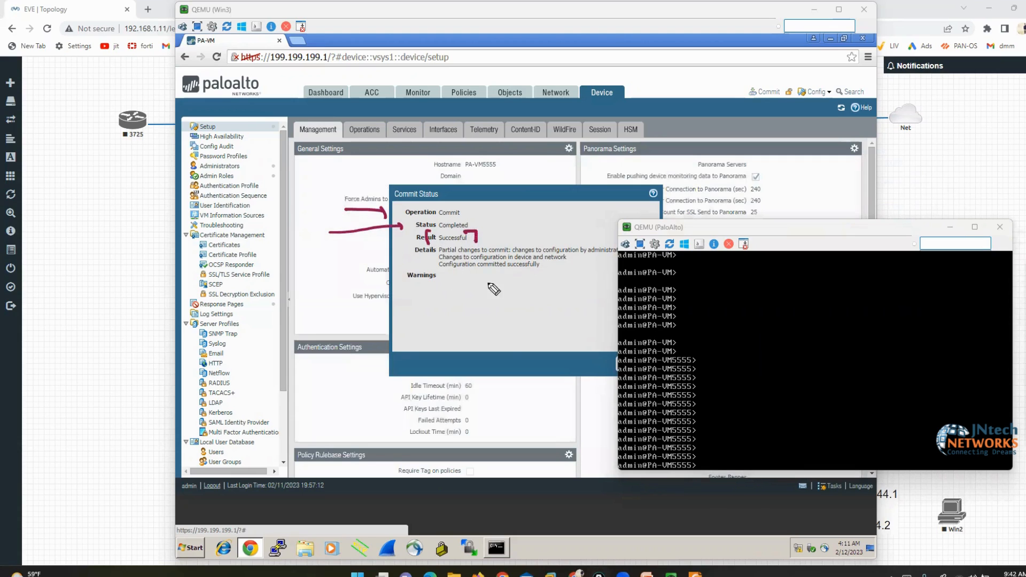
mouse_move(536, 289)
mouse_down()
mouse_move(409, 290)
mouse_move(459, 347)
mouse_move(544, 286)
mouse_up()
click(1015, 322)
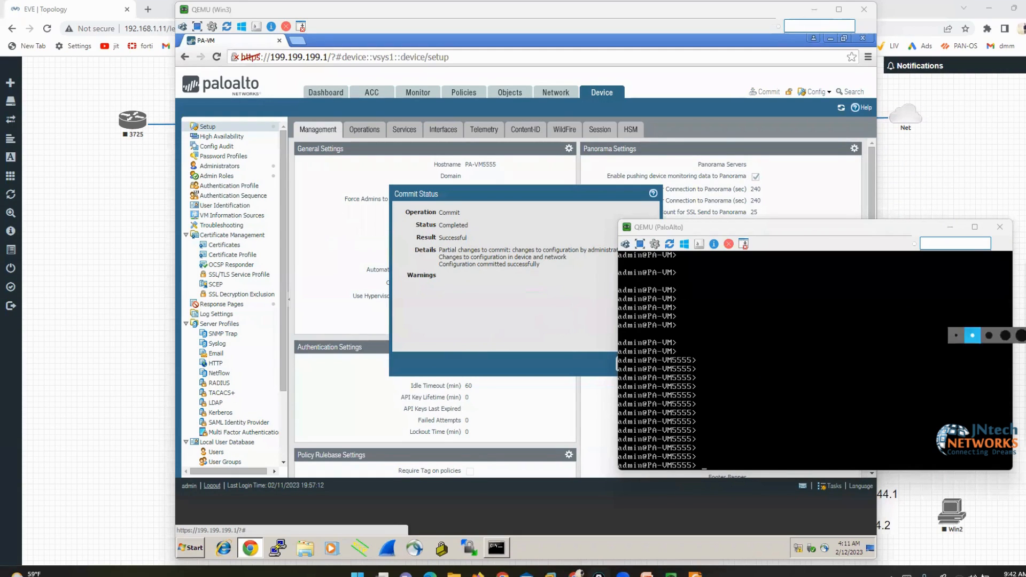
click(617, 361)
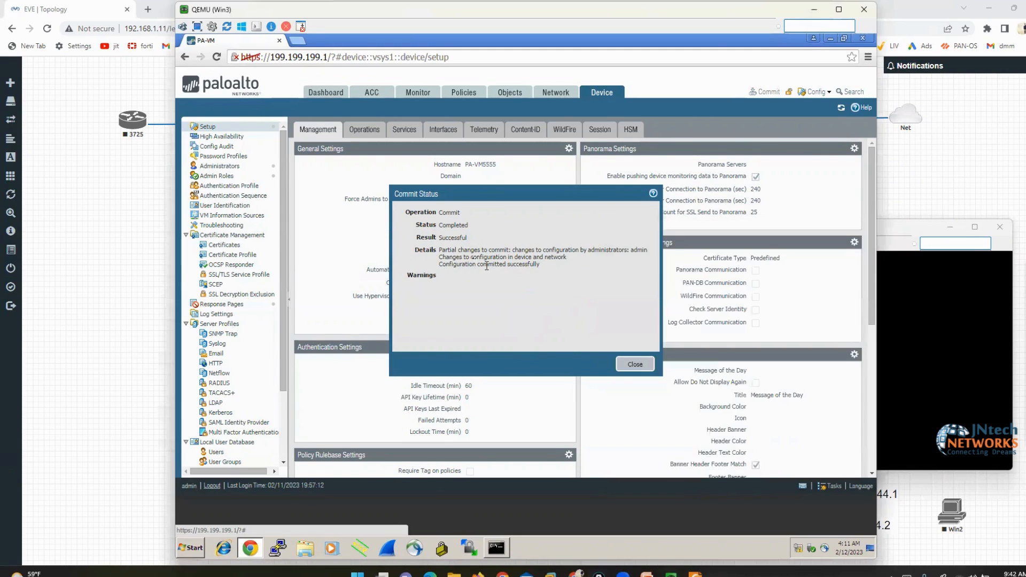
click(635, 365)
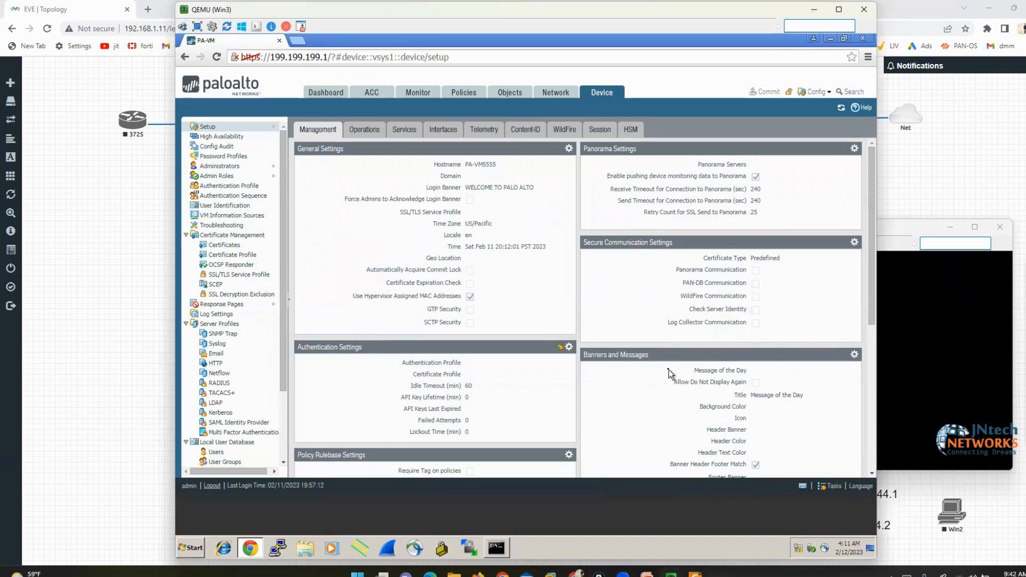
Open the Management interface settings from the device's Interfaces page
click(439, 131)
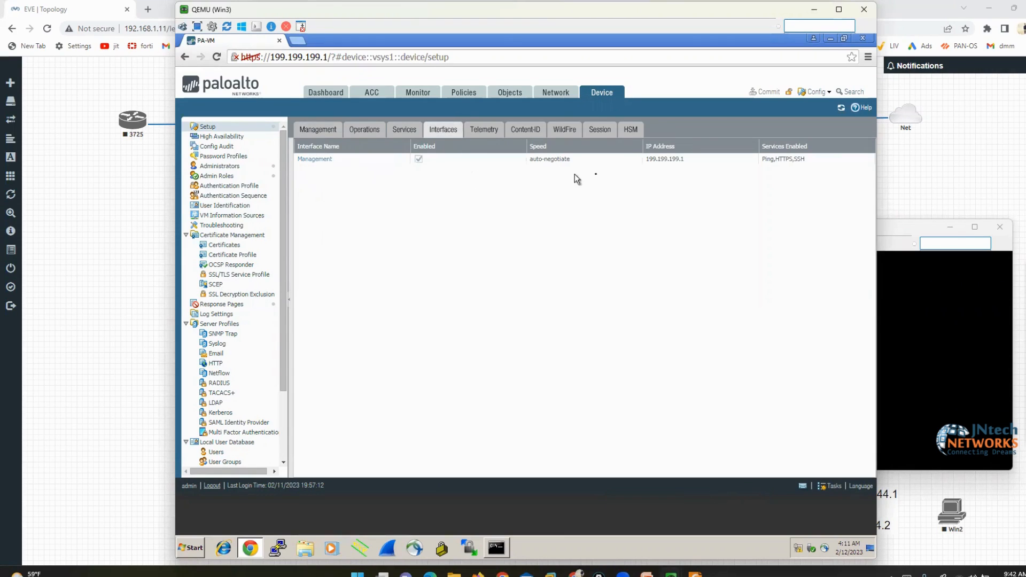
click(322, 164)
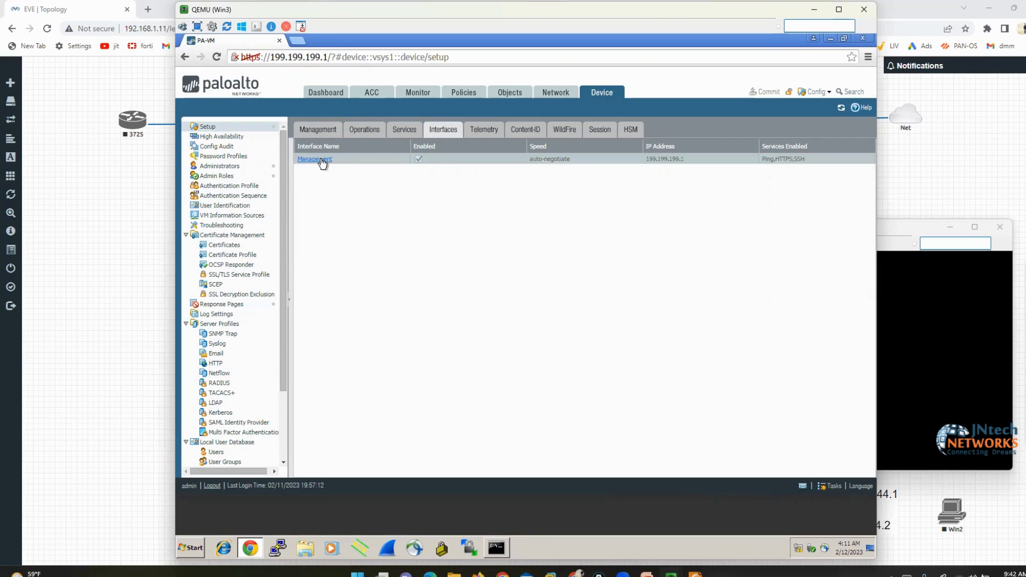
click(321, 159)
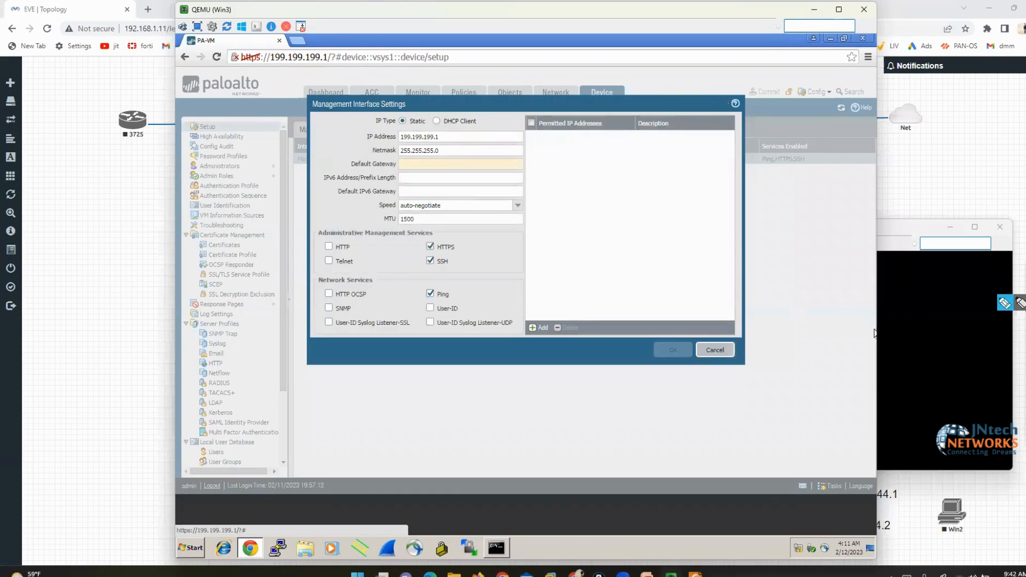
click(1005, 303)
mouse_move(437, 129)
mouse_down()
mouse_move(458, 142)
mouse_move(451, 152)
mouse_up()
mouse_move(374, 130)
mouse_down()
mouse_move(353, 134)
mouse_move(373, 156)
mouse_up()
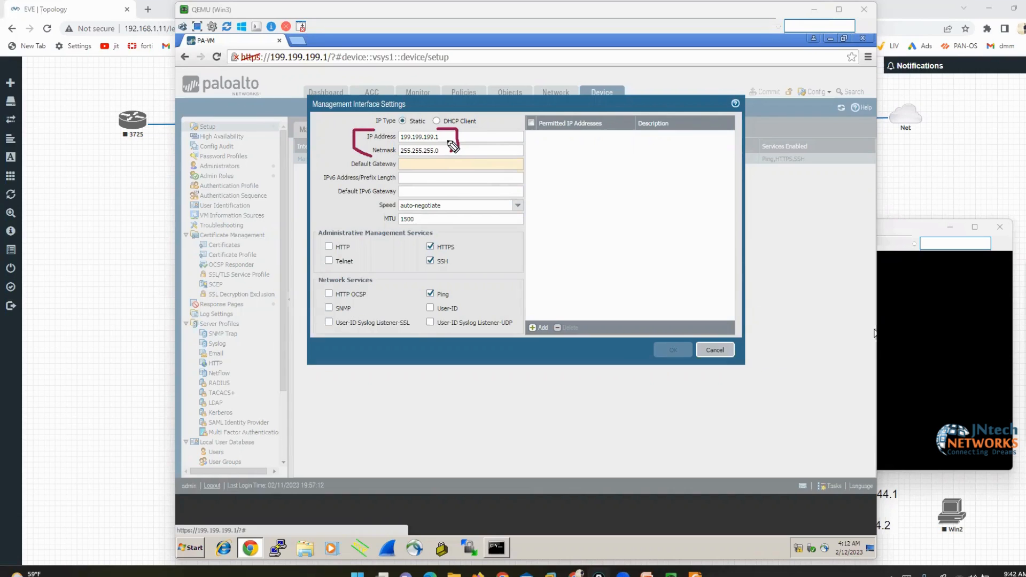
click(1023, 303)
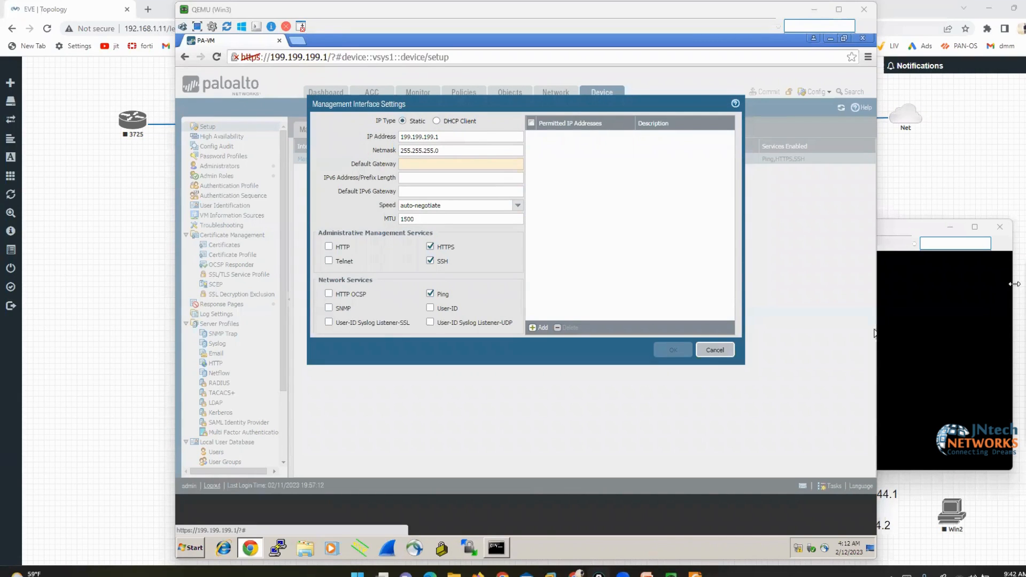
Set the management Default Gateway to 199.199.199.110
click(413, 166)
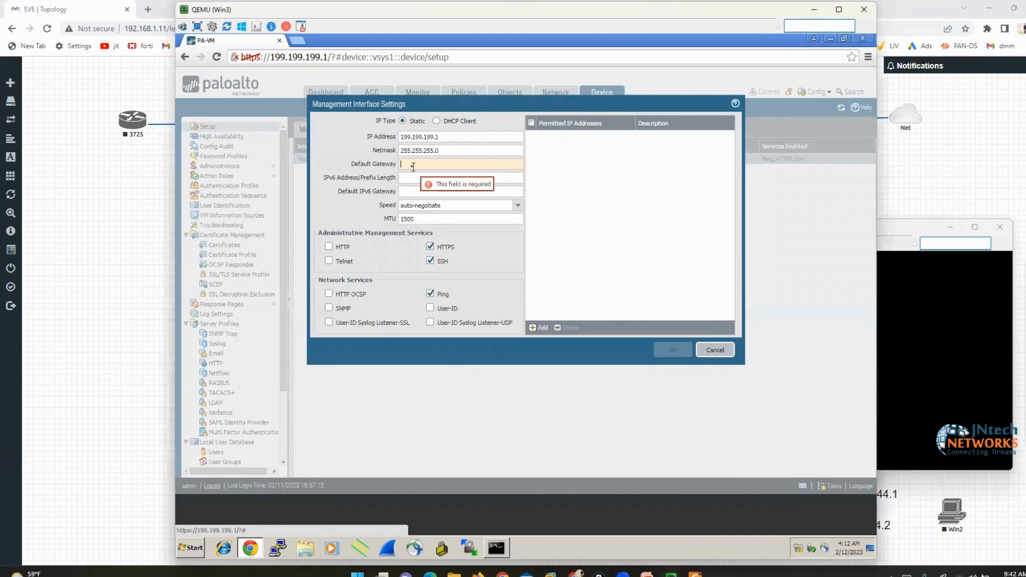
text(199.199)
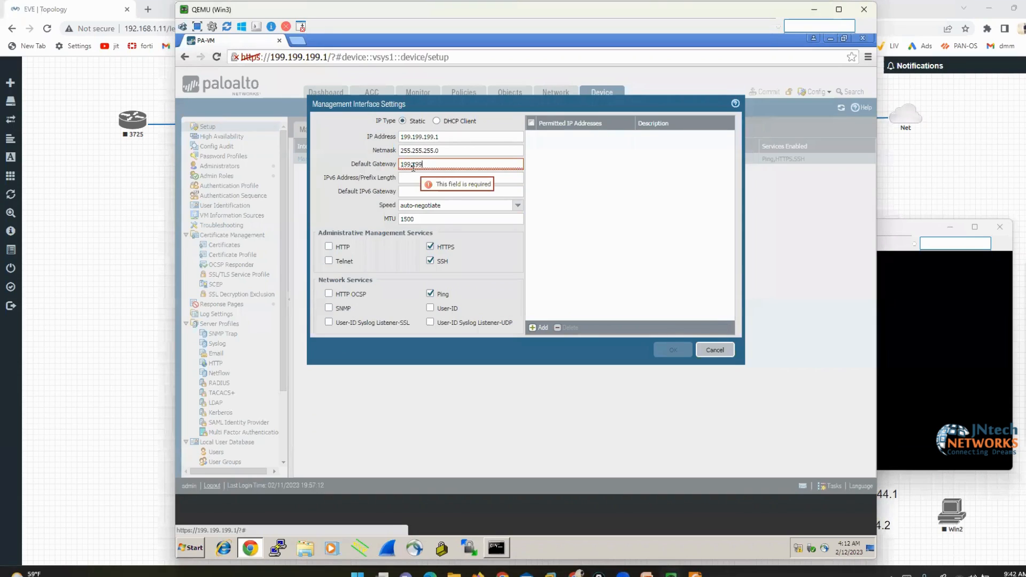
text(.199.110)
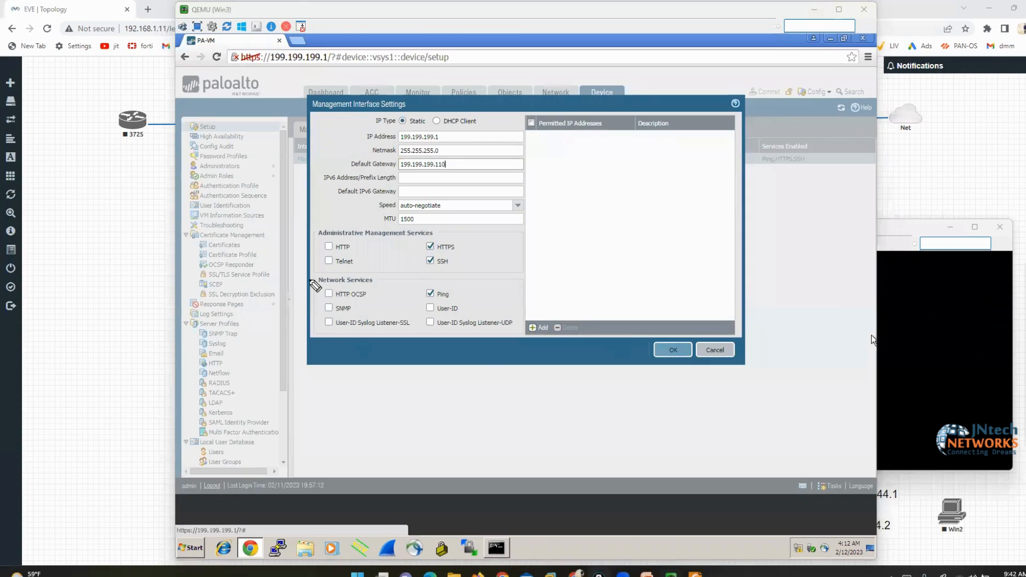
mouse_move(317, 229)
mouse_down()
mouse_move(303, 230)
mouse_move(297, 345)
mouse_move(324, 360)
mouse_up()
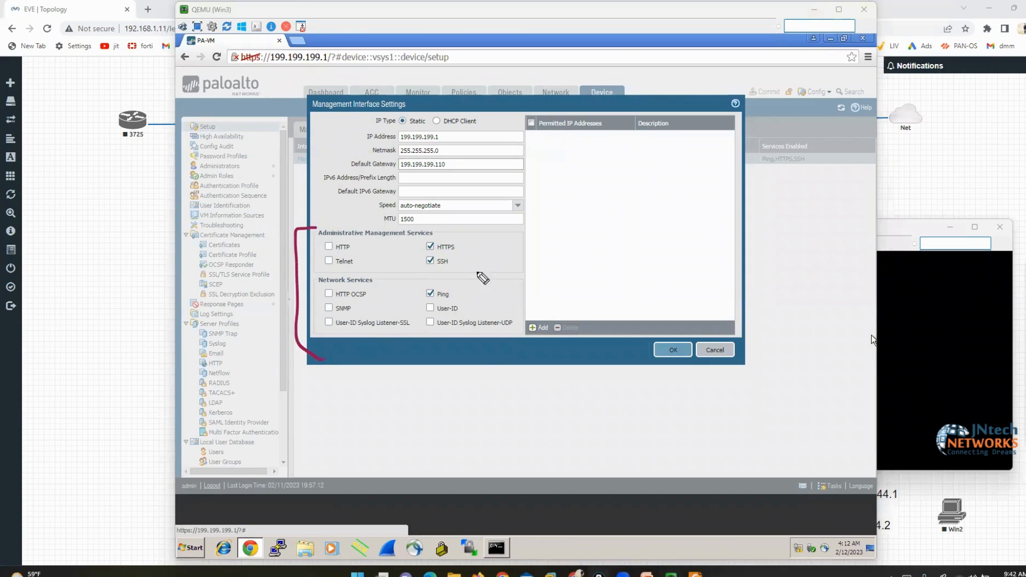
mouse_move(481, 237)
mouse_down()
mouse_move(527, 233)
mouse_move(532, 345)
mouse_move(511, 348)
mouse_up()
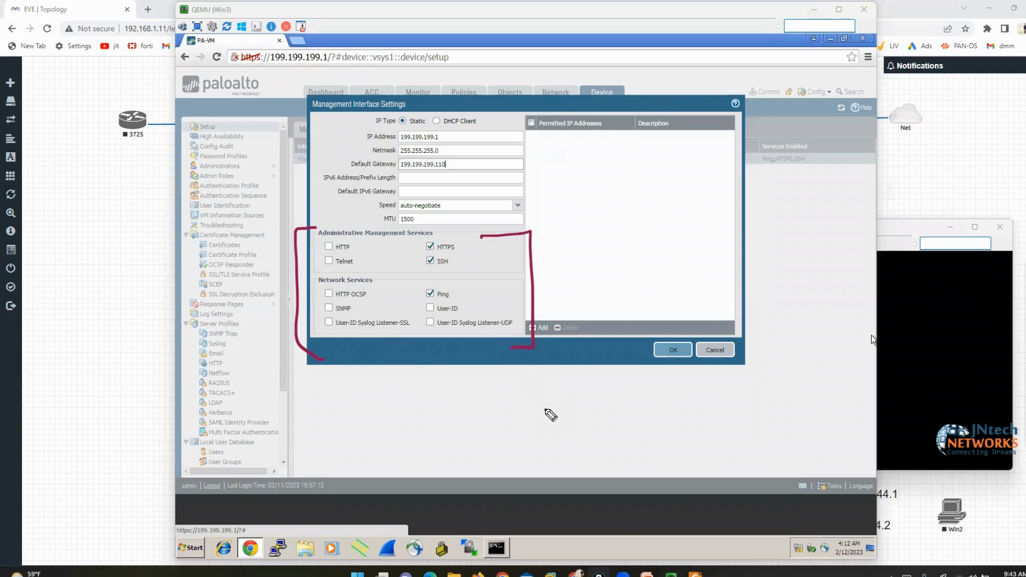
mouse_move(466, 237)
mouse_down()
mouse_move(466, 293)
mouse_move(434, 308)
mouse_move(412, 279)
mouse_move(457, 239)
mouse_move(471, 259)
mouse_up()
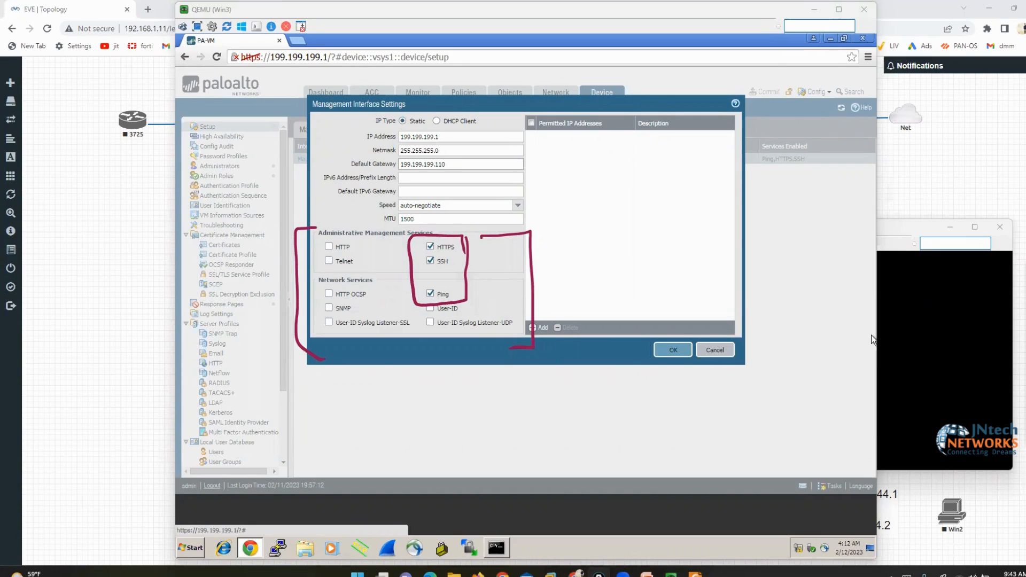
key(Escape)
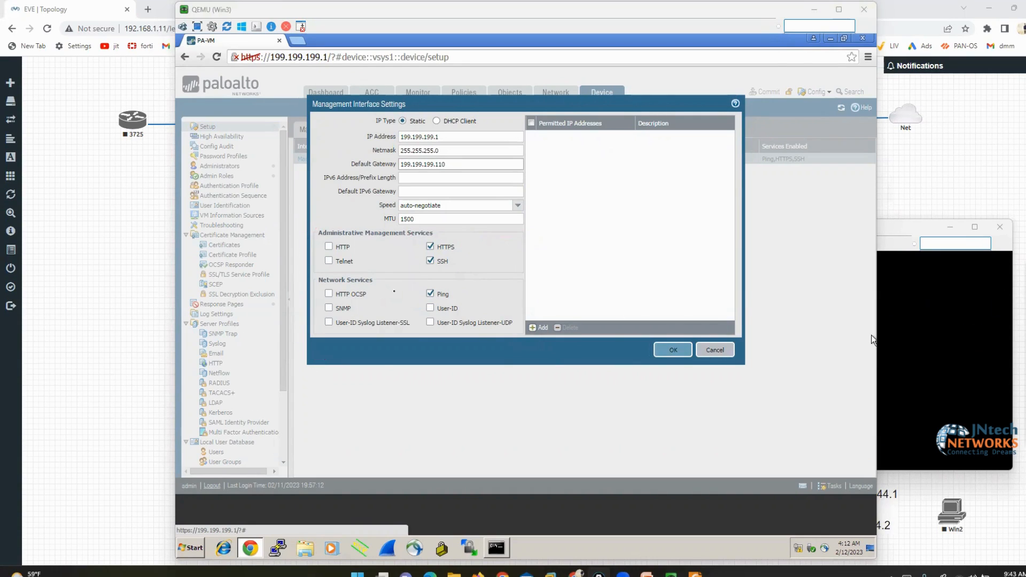
Enable HTTP, add permitted IP 199.199.199.45/32, and save the interface settings
click(329, 246)
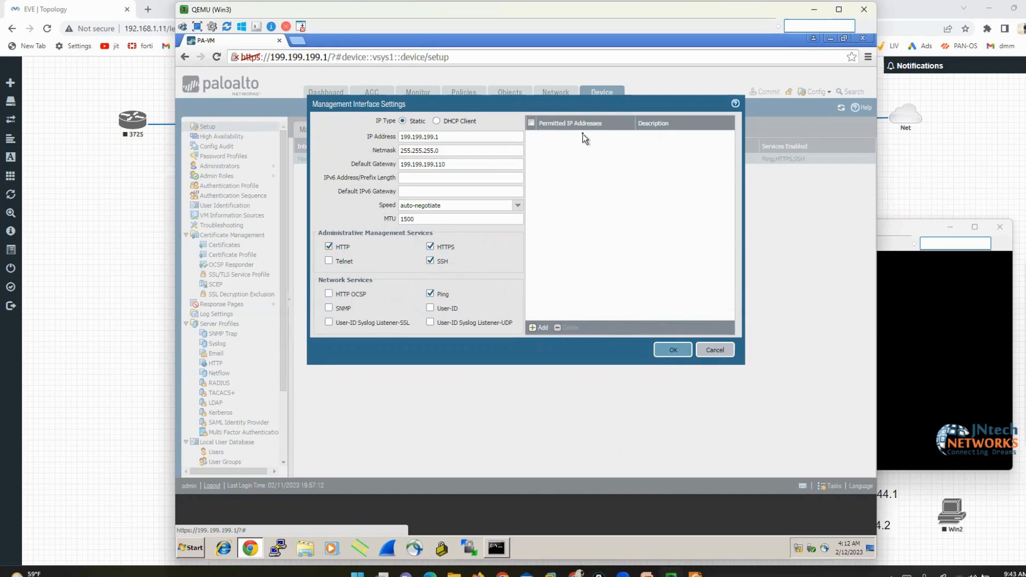
click(541, 328)
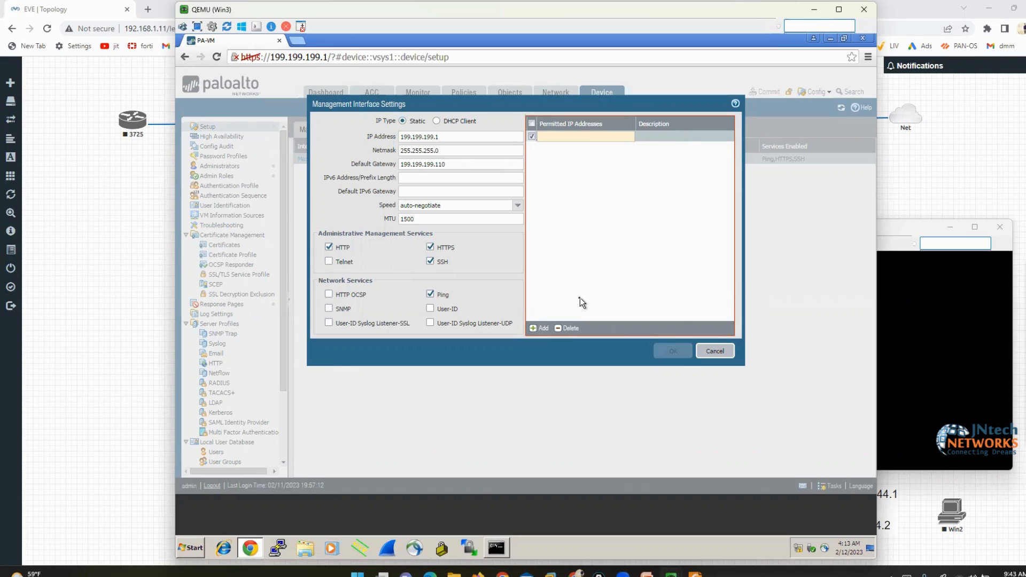
text(19)
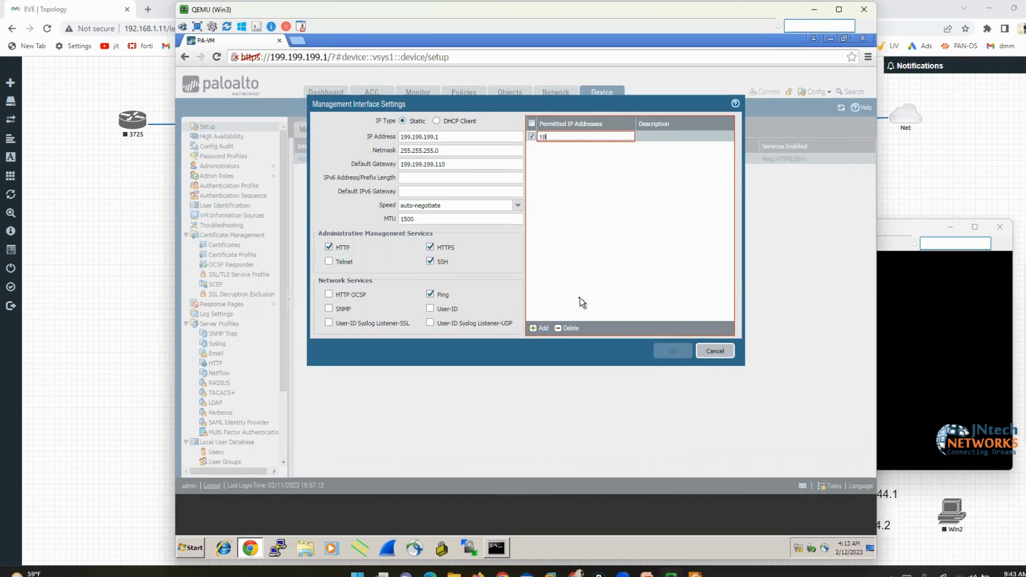
text(9.199.199.45)
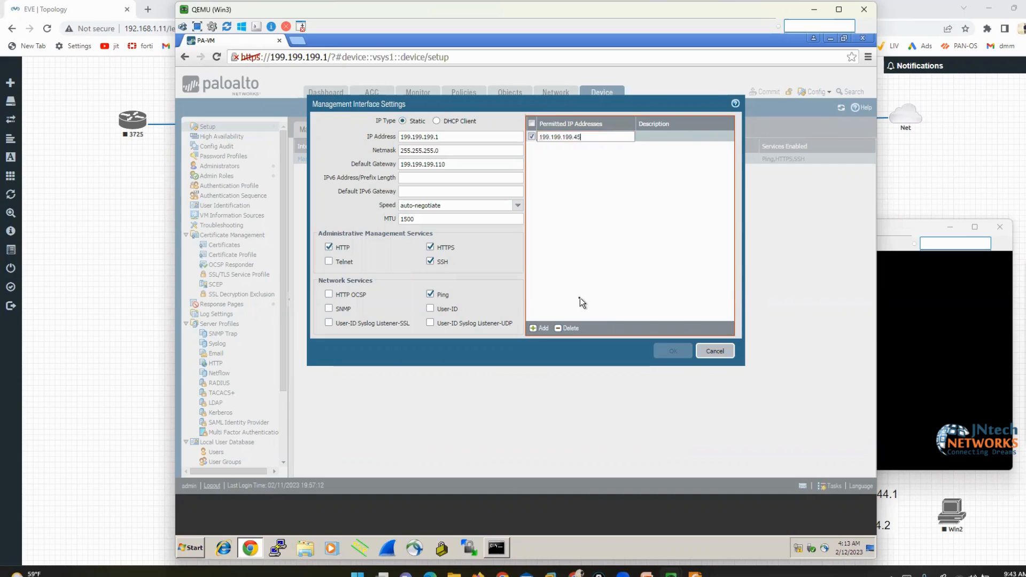
text(/32)
key(Return)
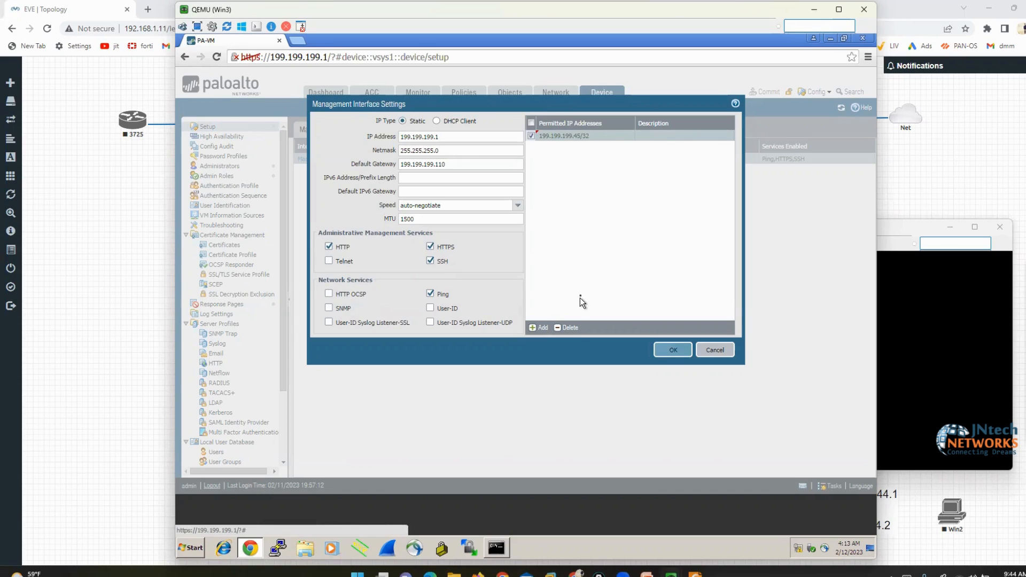
click(665, 362)
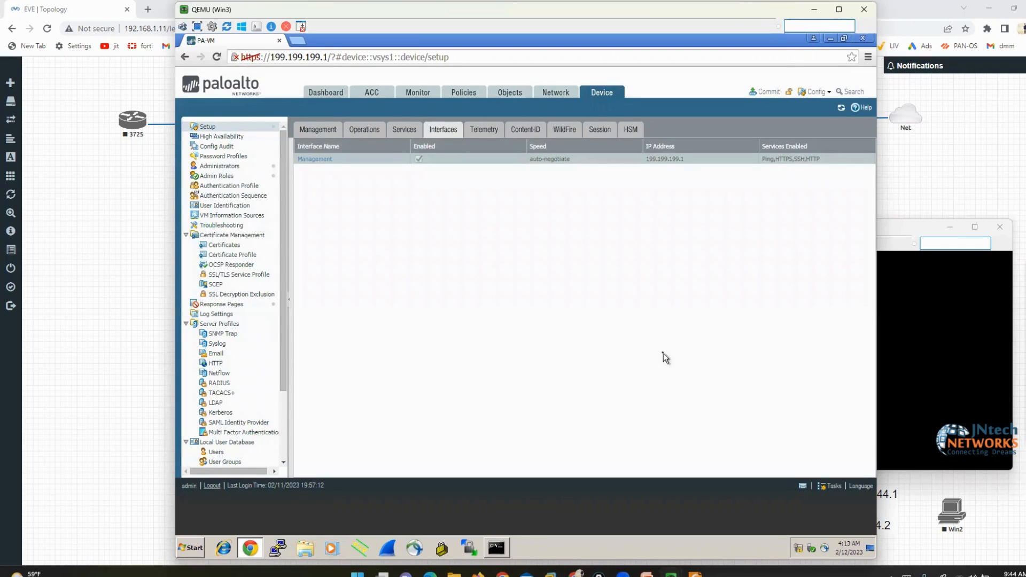
Commit the management interface changes, then run IPCONFIG in the PC's command prompt
click(770, 95)
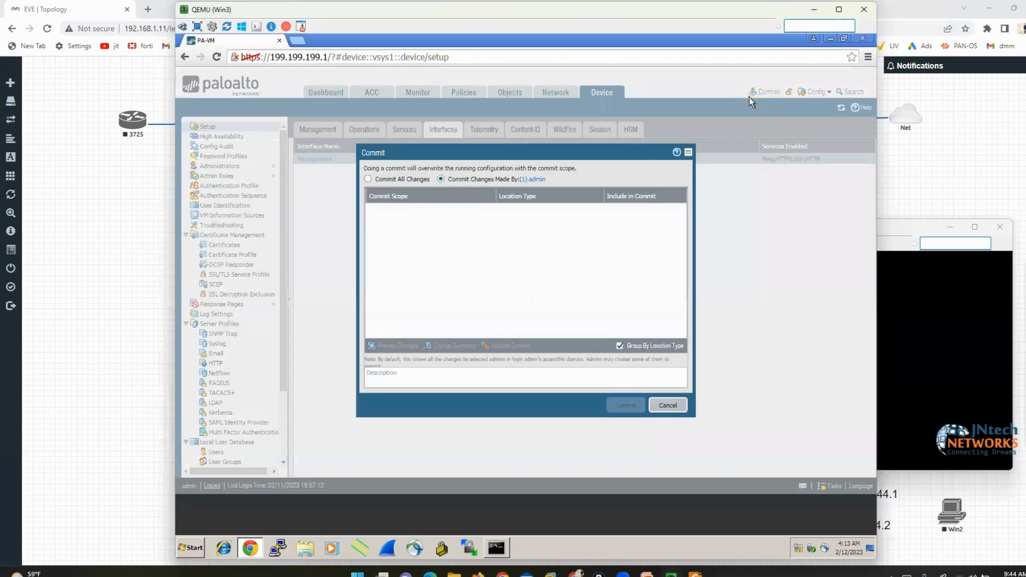
click(626, 406)
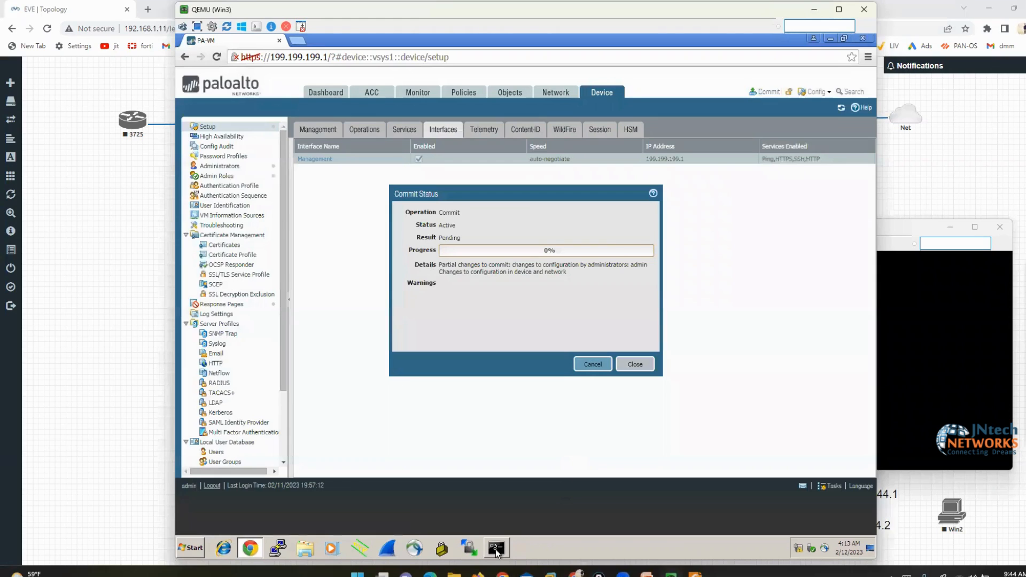
click(496, 548)
drag(498, 306, 590, 151)
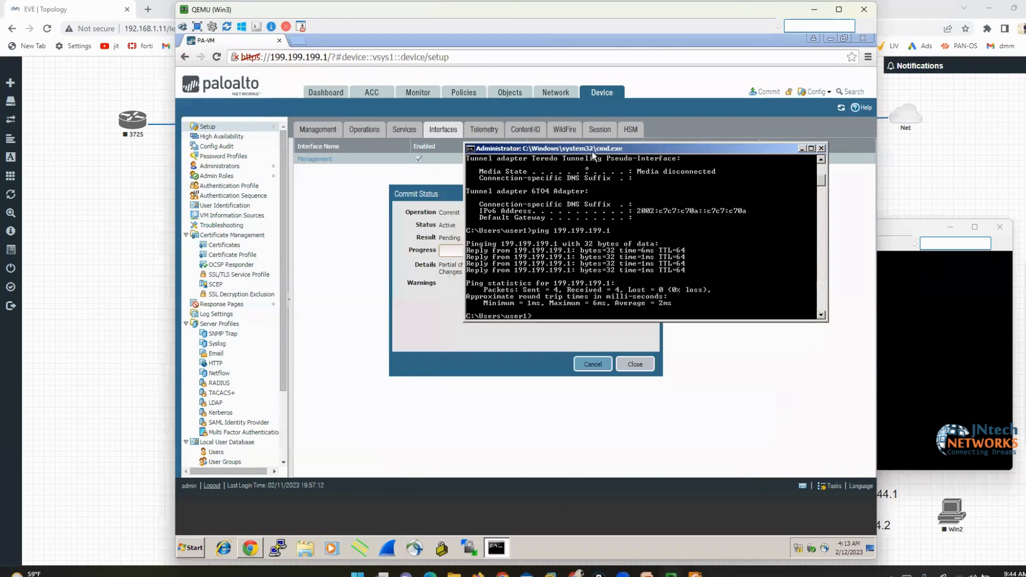
text(IPCONFIG)
key(Return)
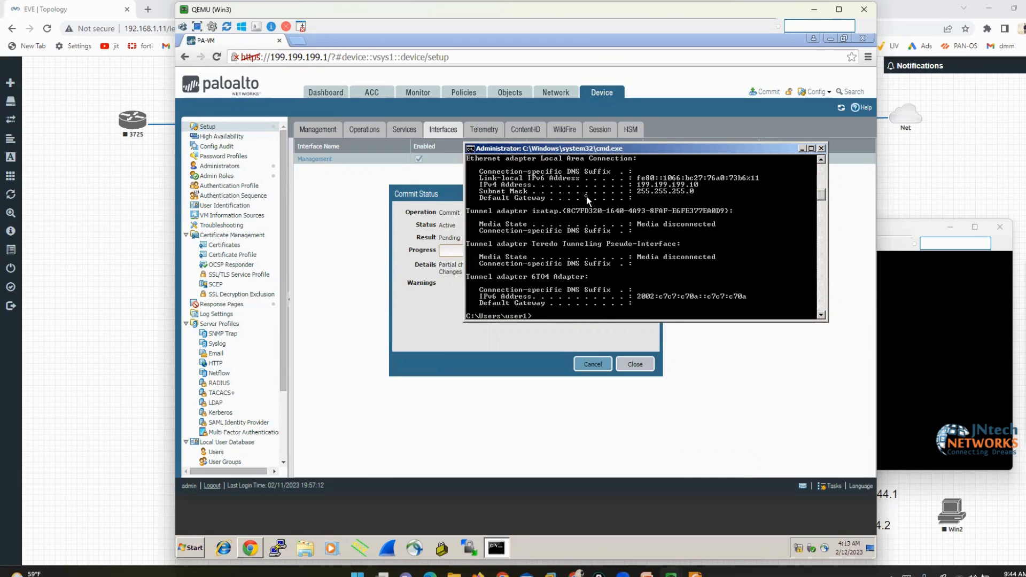
Mark the PC's 199.199.199.10 address on screen and close the firewall's browser window
click(1006, 304)
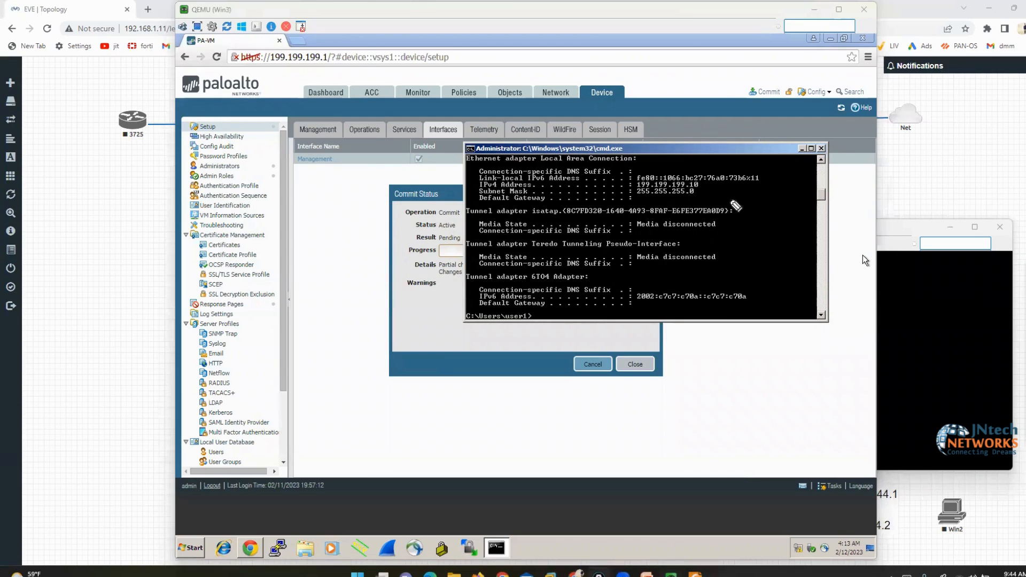
mouse_move(689, 167)
mouse_down()
mouse_move(714, 176)
mouse_move(701, 195)
mouse_up()
mouse_move(644, 167)
mouse_down()
mouse_move(625, 185)
mouse_move(630, 199)
mouse_up()
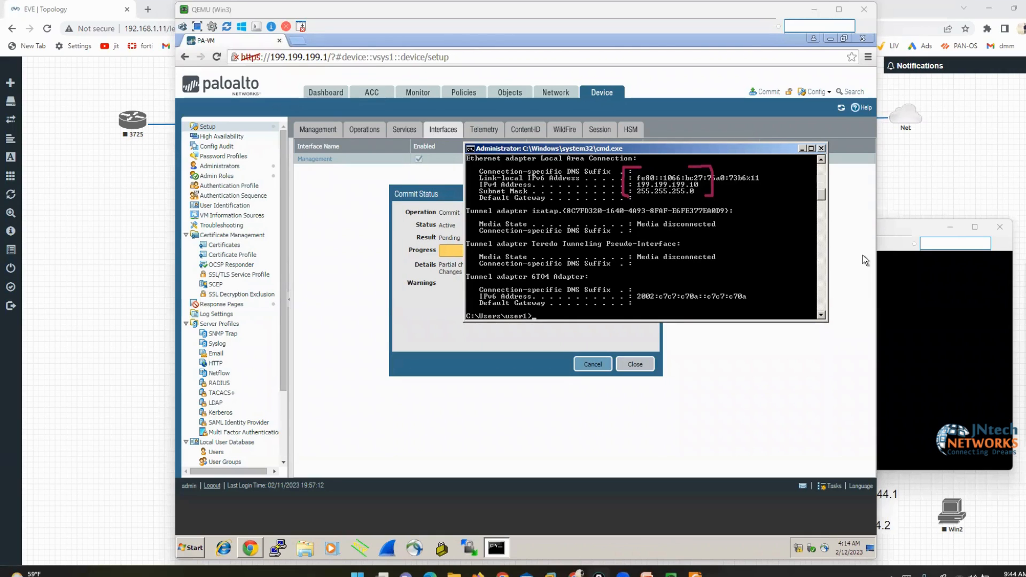
click(863, 39)
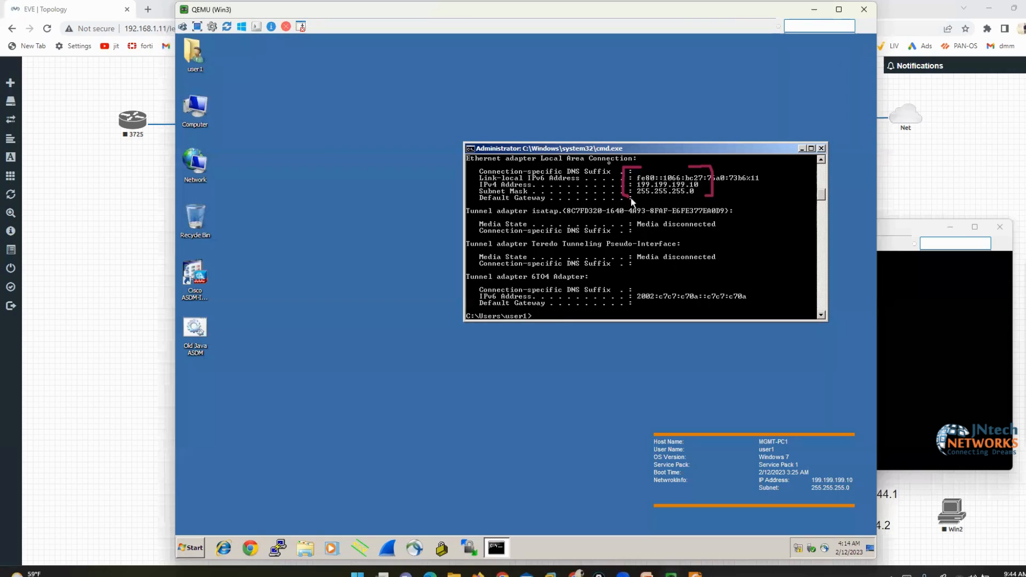
Ping the firewall management address 199.199.199.1 from the command prompt
drag(599, 155, 517, 189)
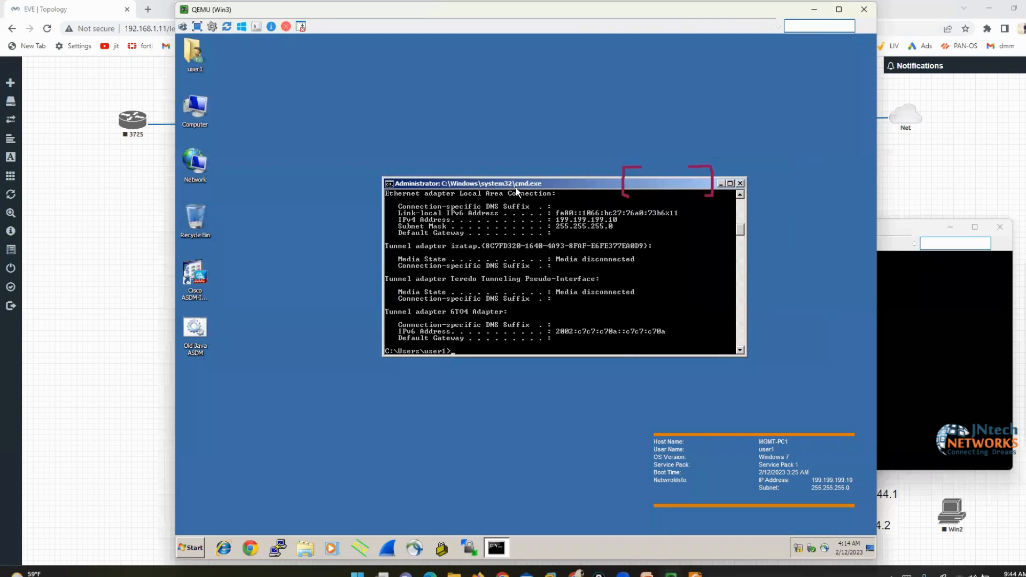
text(ping 199.199.199.1)
key(Return)
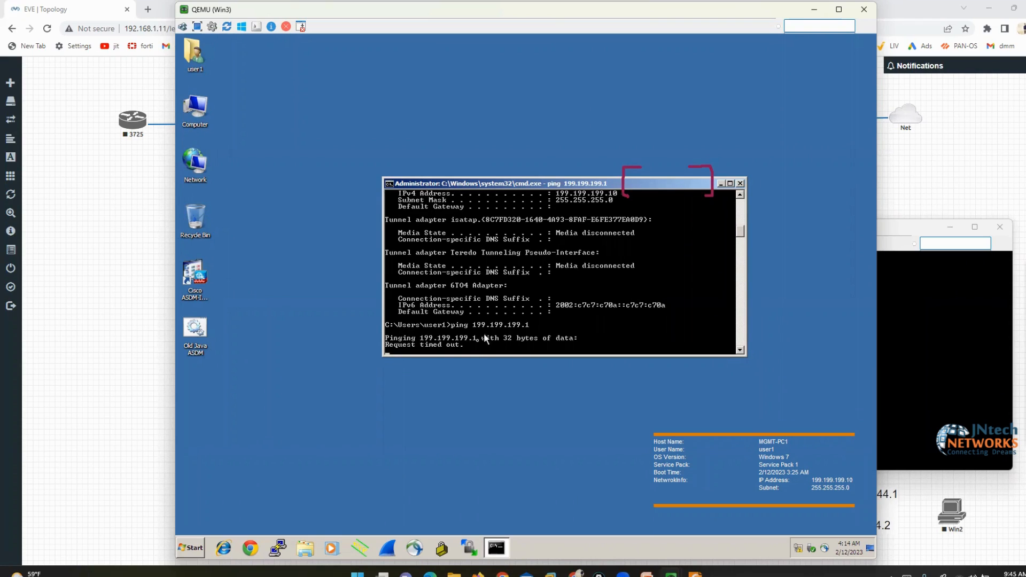
Load 199.199.199.1 in the PC's web browser
click(252, 550)
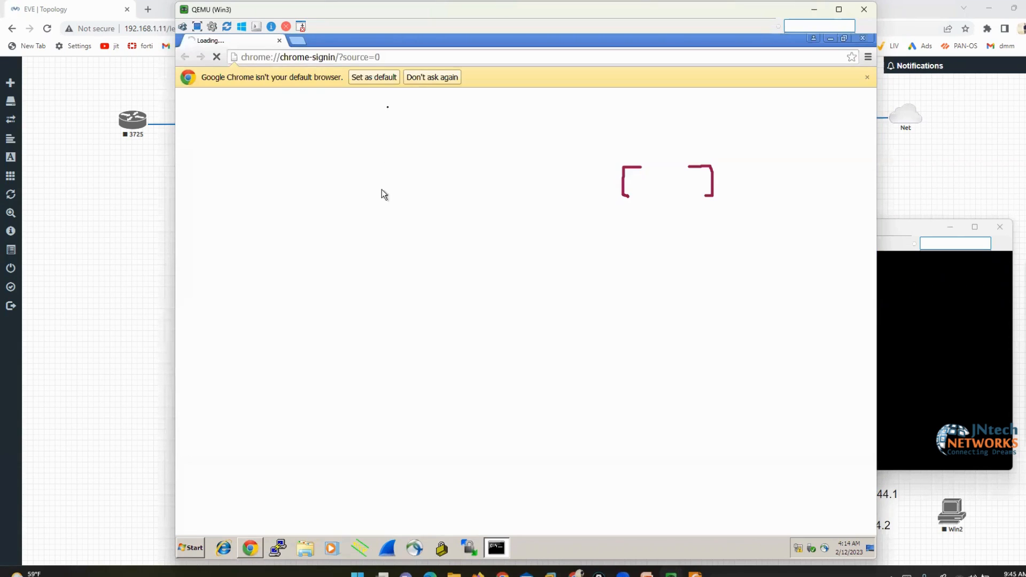
click(379, 63)
text(199)
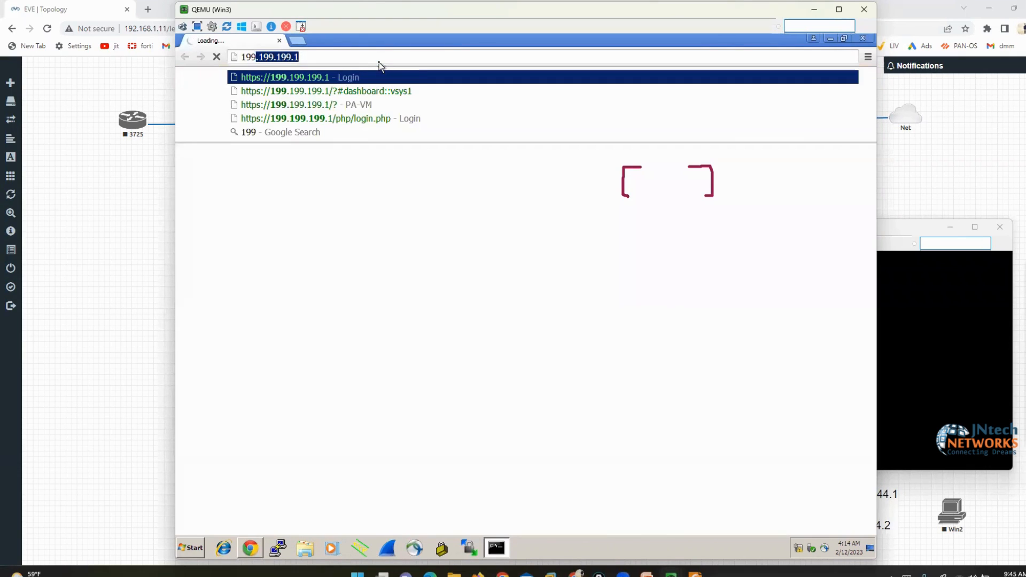
key(Return)
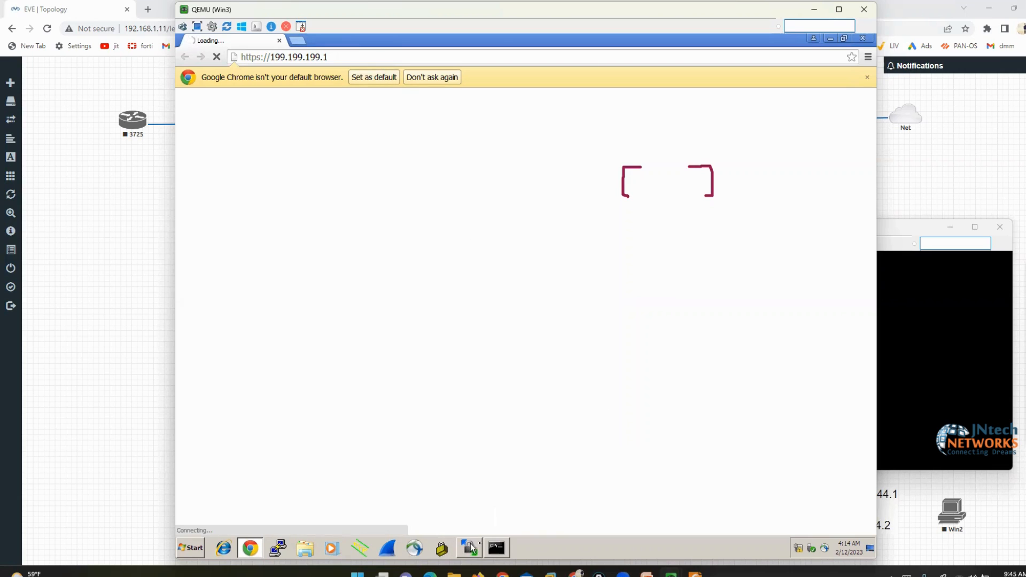
Position the failed ping output below the browser's 'webpage not available' error
click(497, 548)
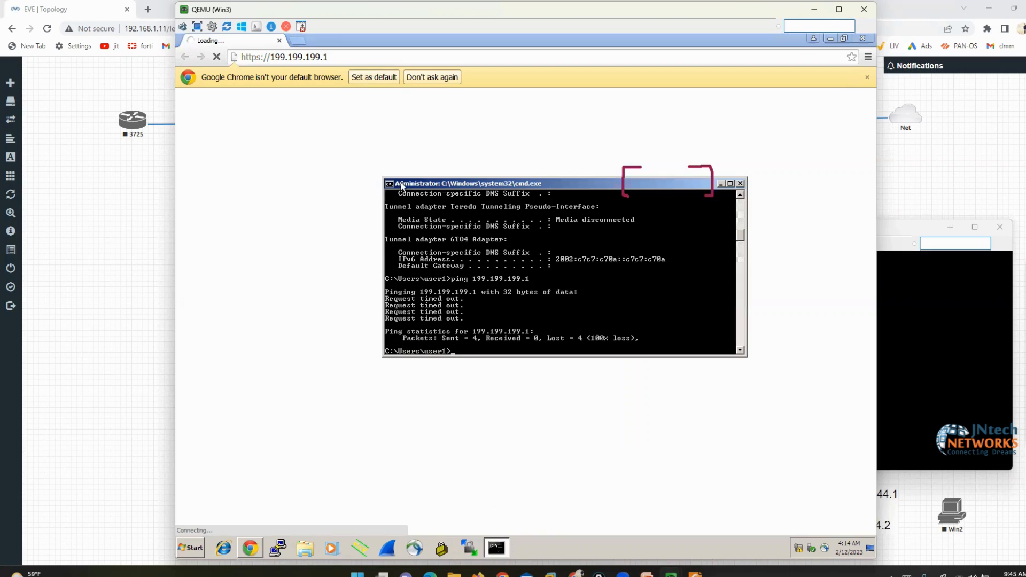
drag(403, 185, 556, 303)
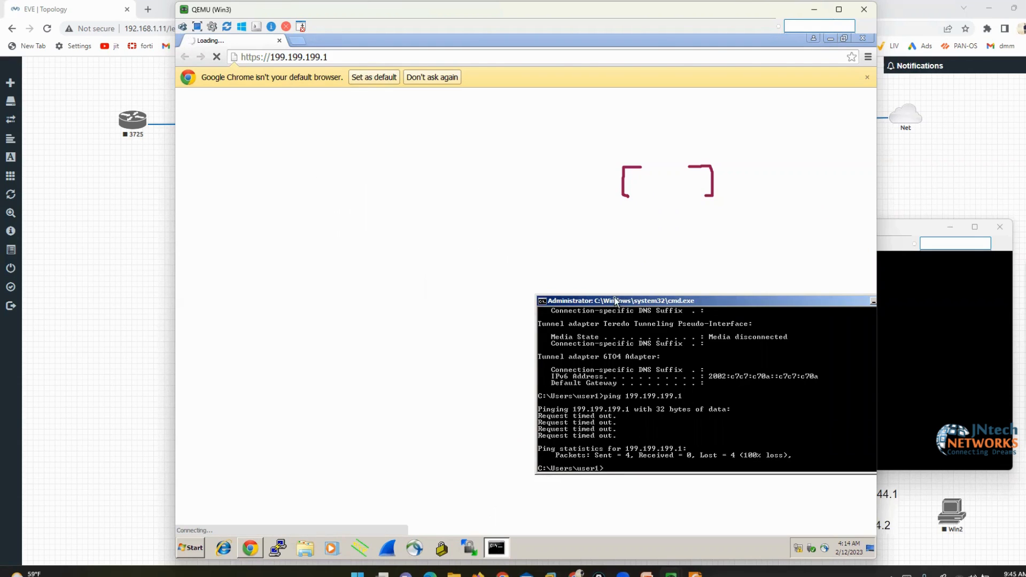
mouse_move(615, 301)
mouse_down()
mouse_move(614, 314)
mouse_move(400, 303)
mouse_move(377, 282)
mouse_up()
click(386, 178)
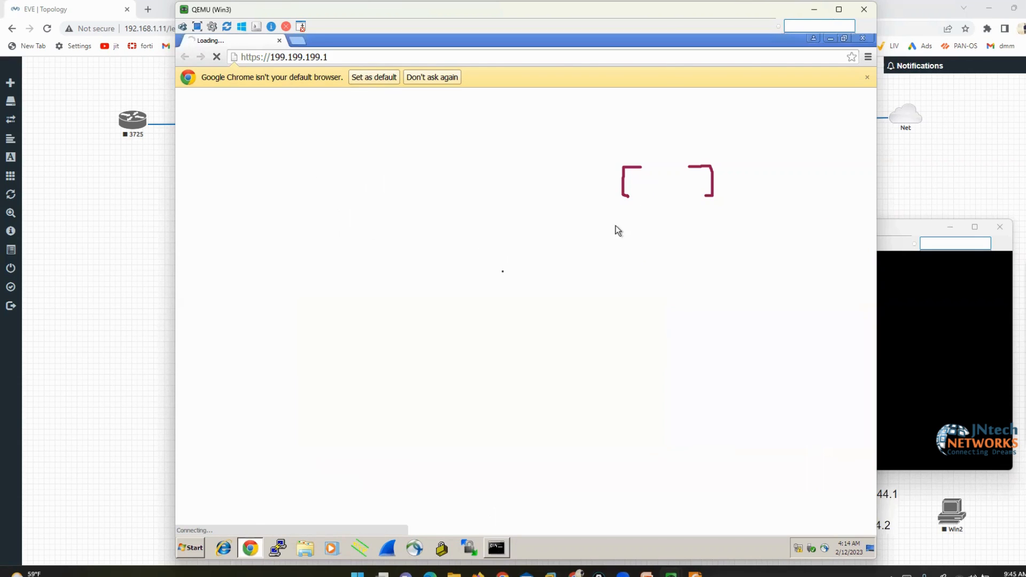
click(497, 547)
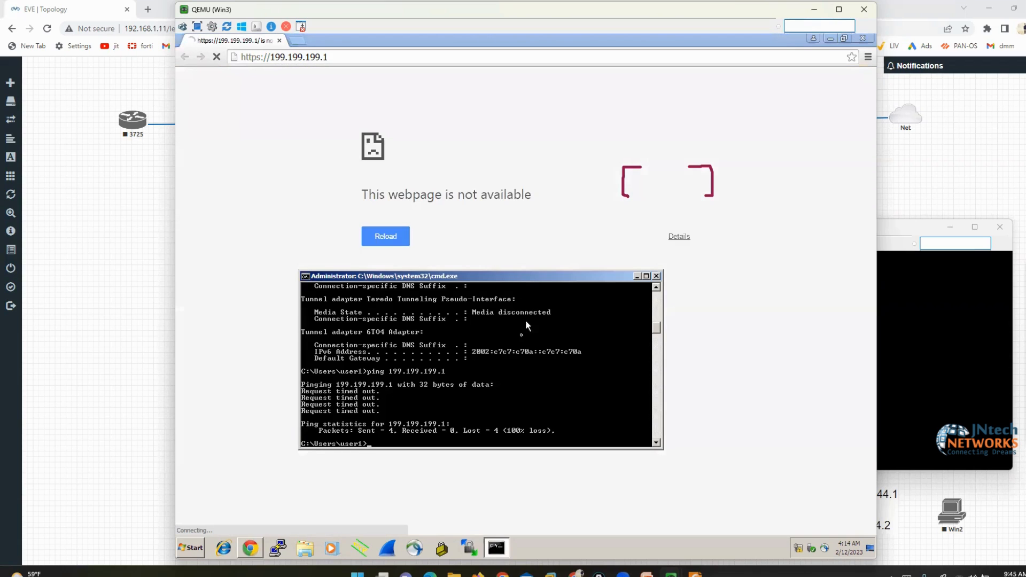
drag(506, 283, 608, 291)
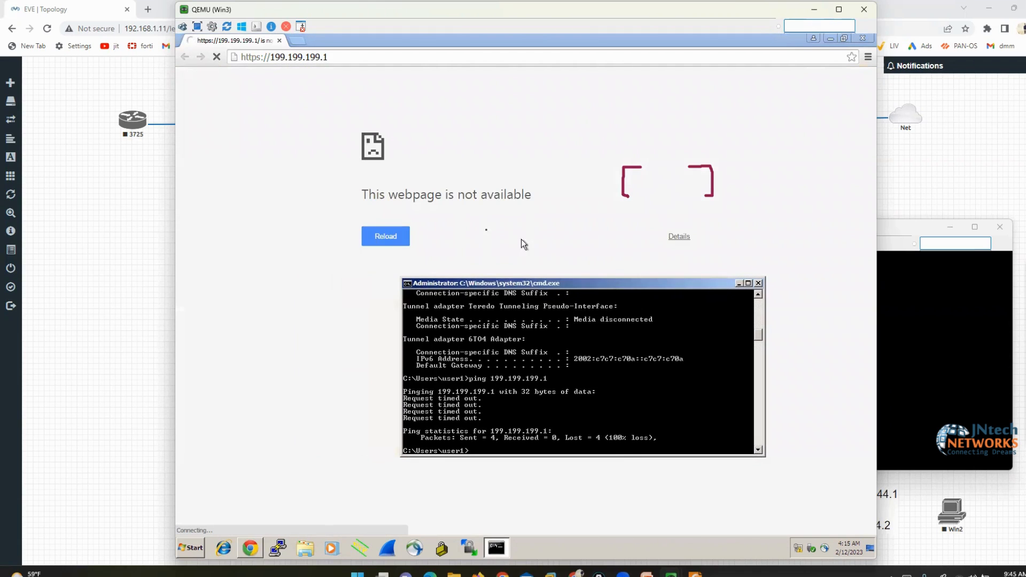
Open the Local Area Connection's properties from Network Connections (ncpa.cpl)
text(ncpa.cpl)
key(Return)
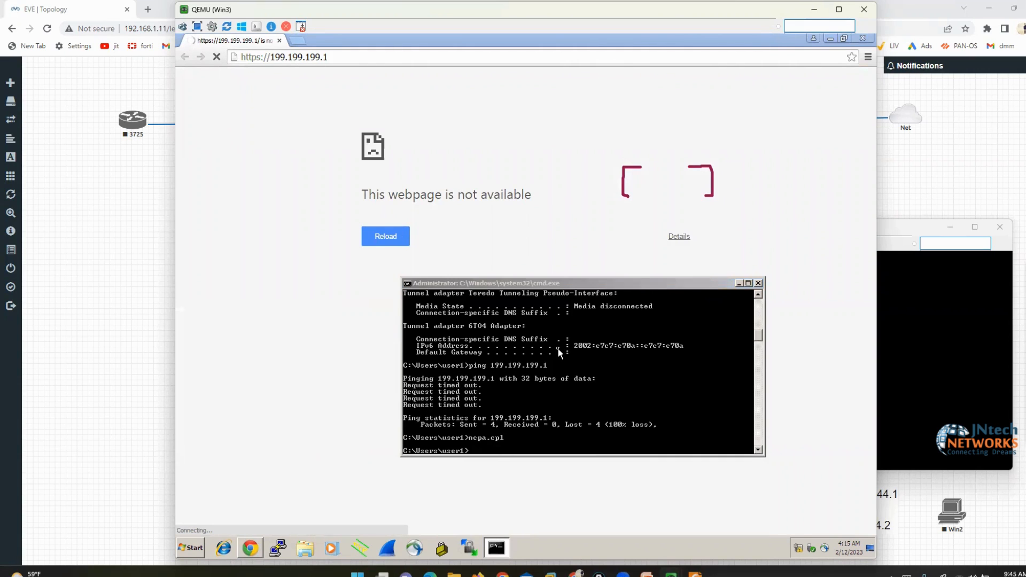
right_click(377, 199)
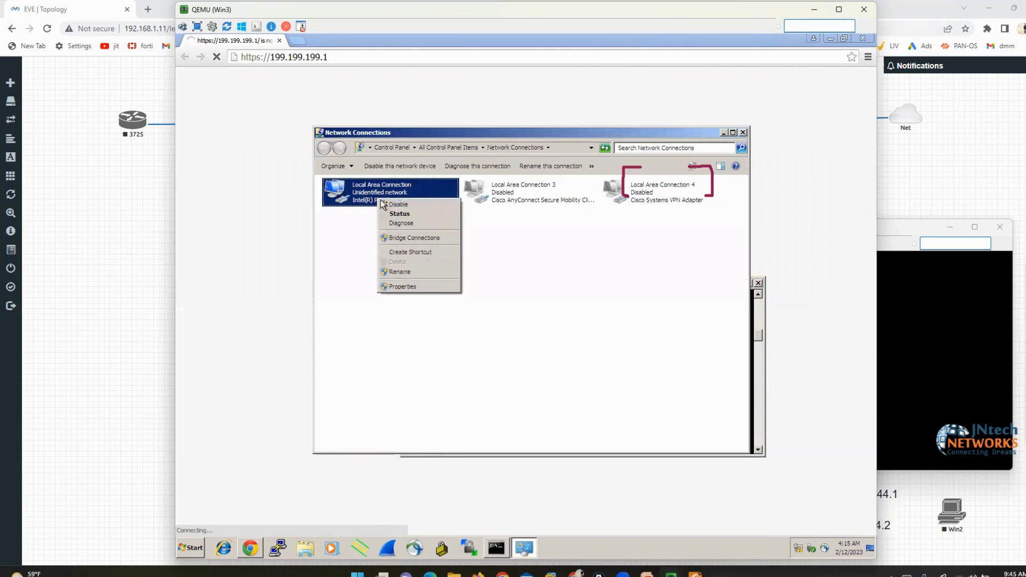
click(412, 287)
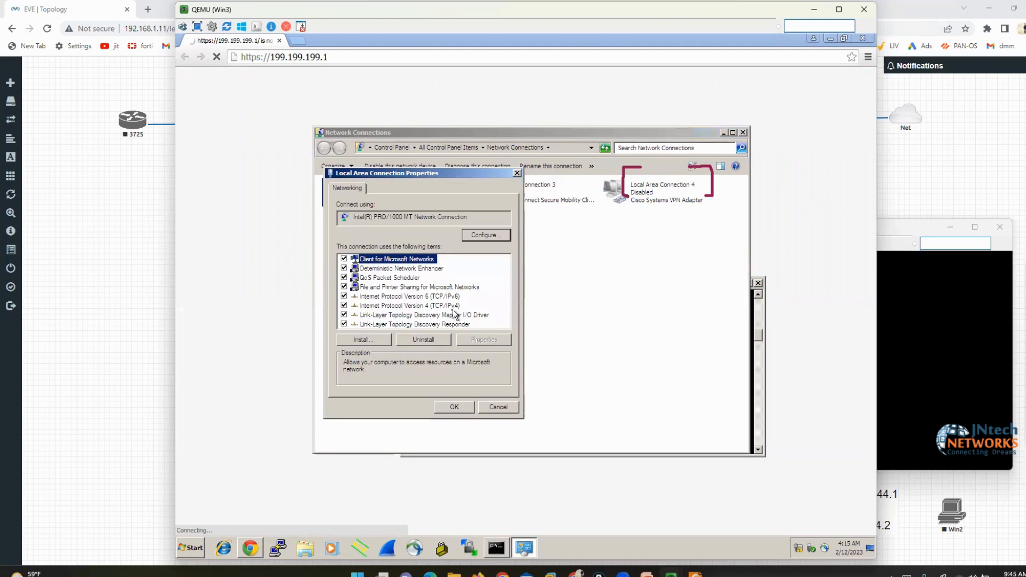
Change the static IPv4 address from 199.199.199.10 to 199.199.199.45 and save it
click(454, 306)
click(486, 341)
click(519, 300)
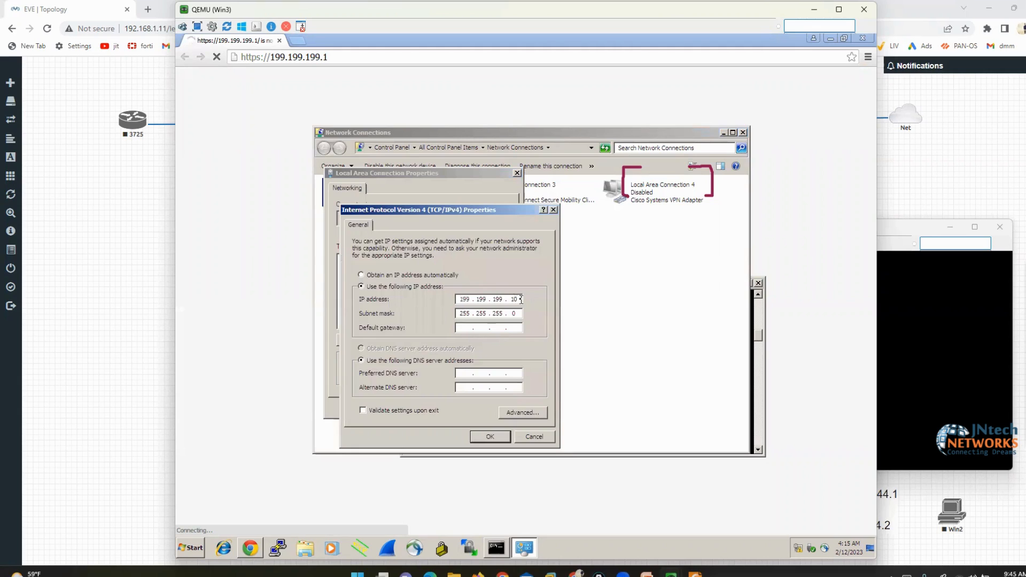
key(BackSpace)
key(BackSpace)
text(45)
click(476, 437)
click(452, 407)
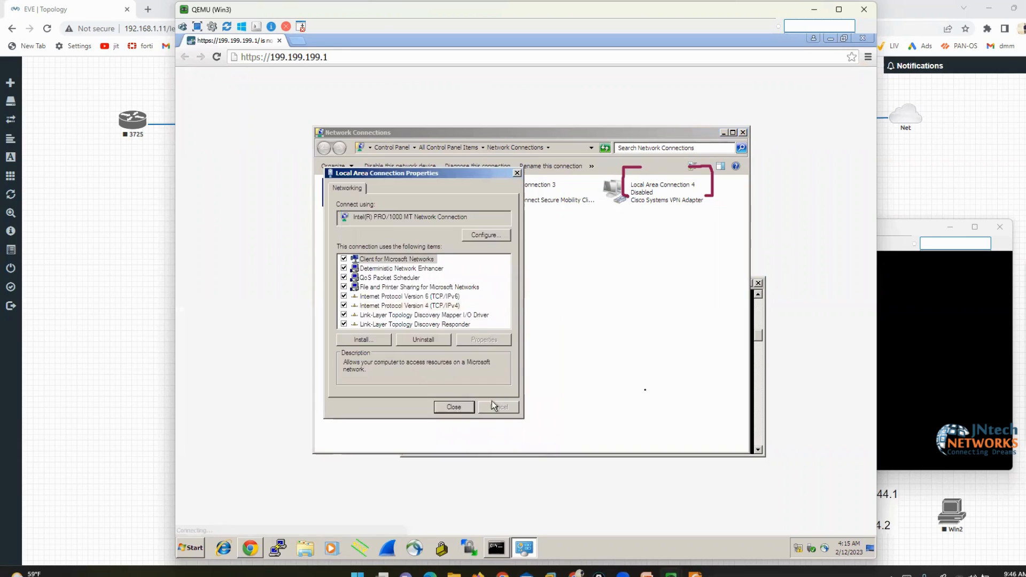
click(758, 368)
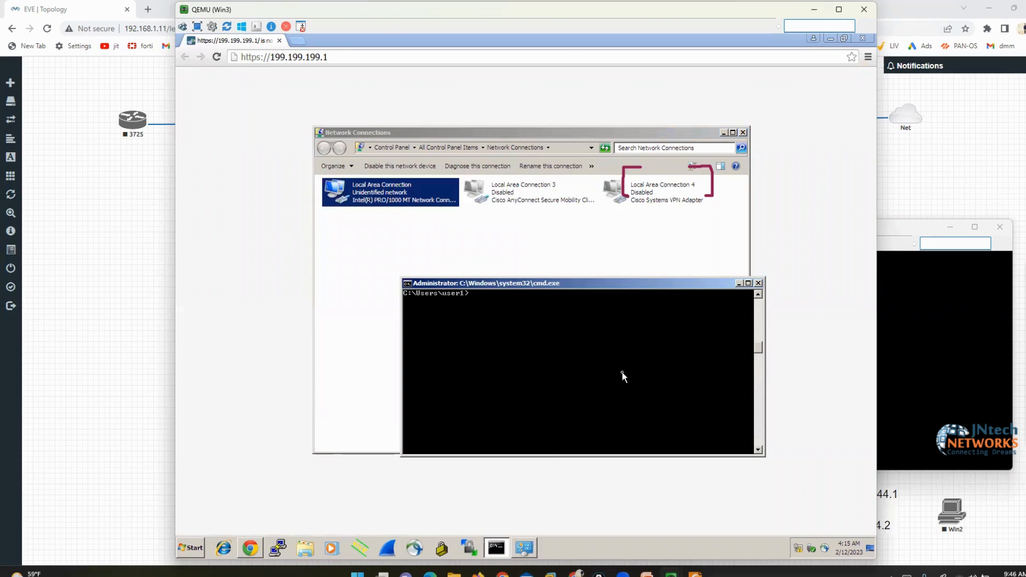
Confirm with ipconfig the PC is 199.199.199.45 and ping 199.199.199.1 successfully
key(Up)
key(Up)
key(Return)
key(Up)
key(Up)
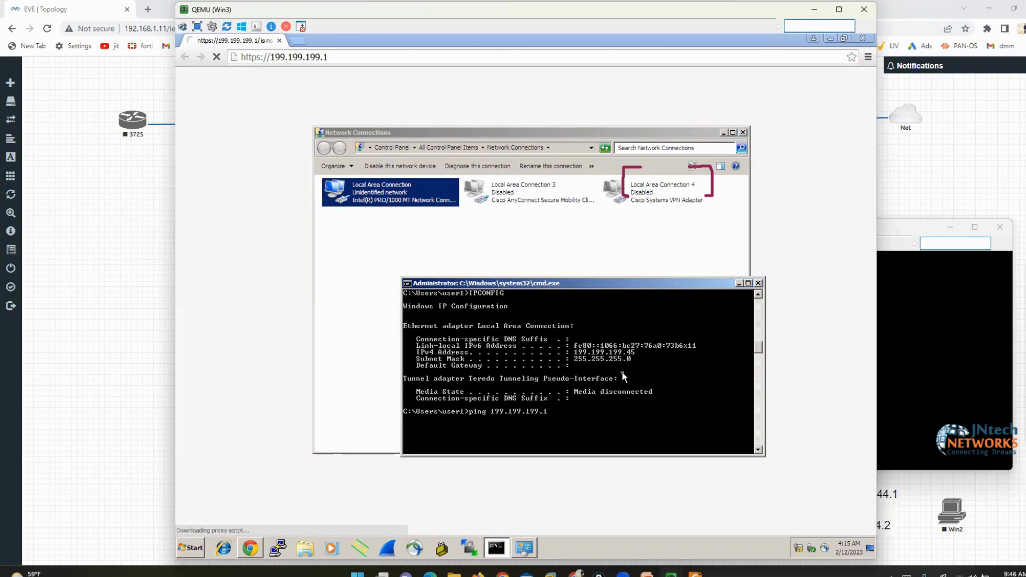
key(Return)
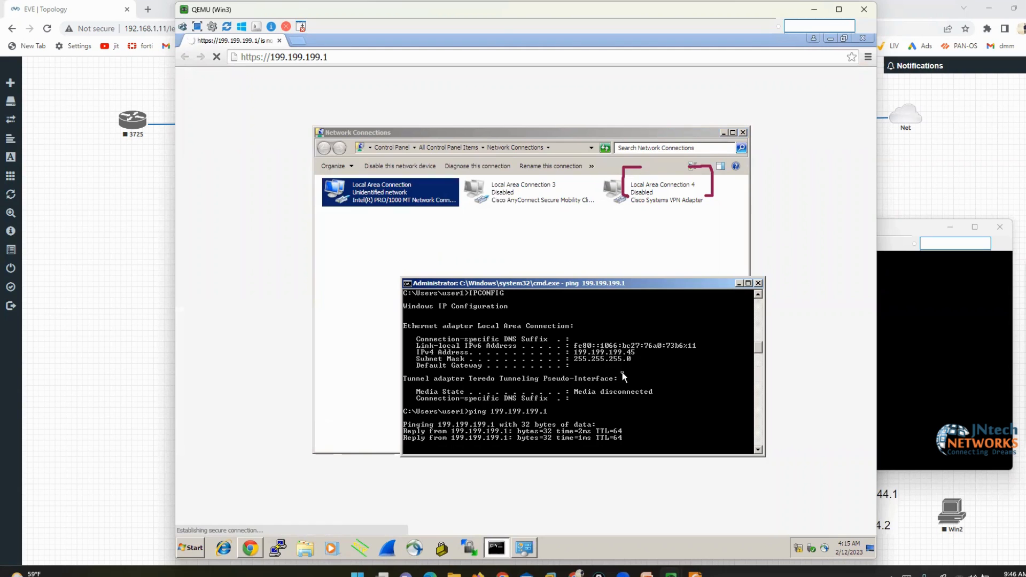
click(243, 88)
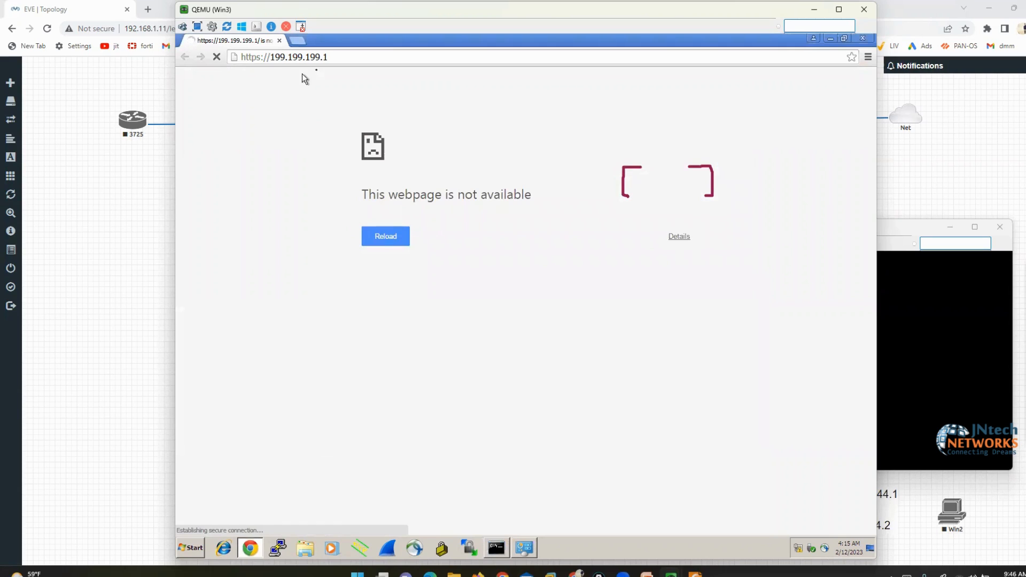
click(342, 59)
key(Return)
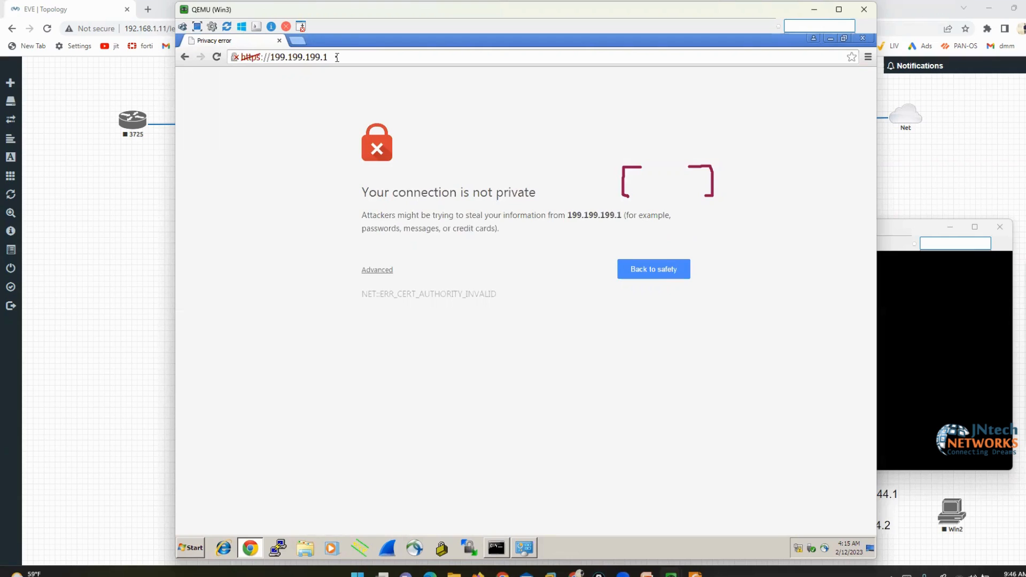
Proceed past the certificate warning to the WELCOME TO PALO ALTO login page
click(369, 272)
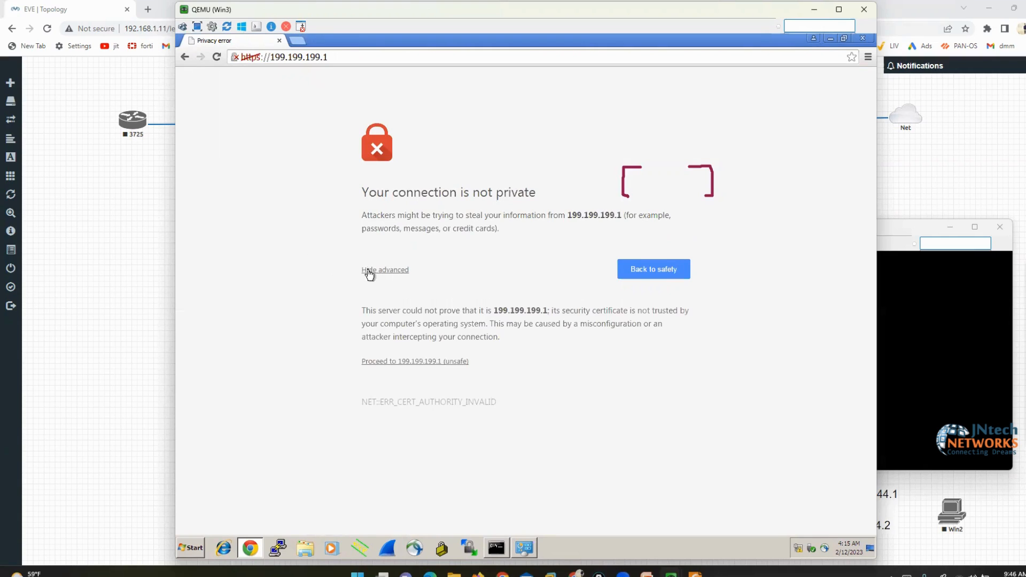
click(417, 364)
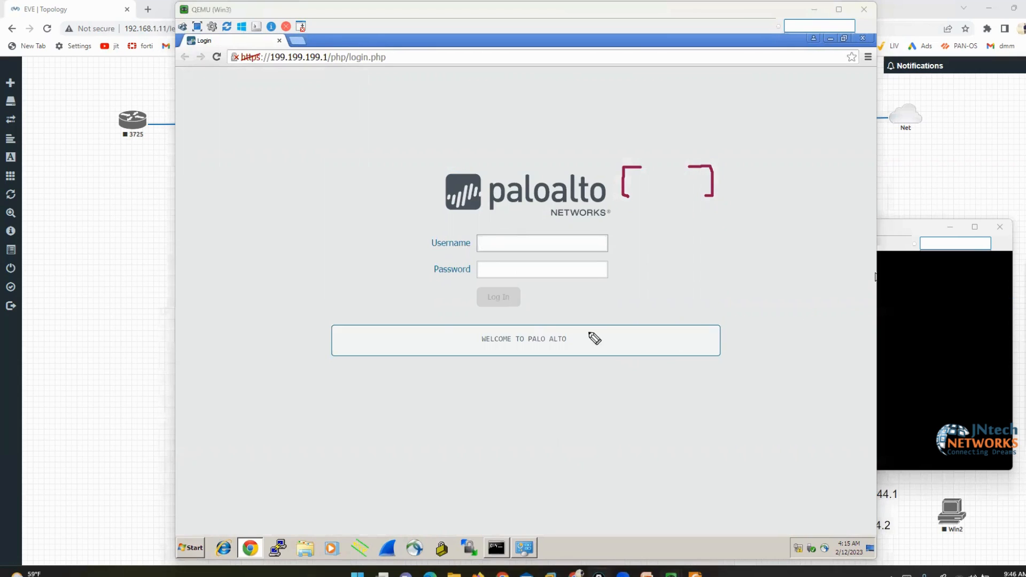
mouse_move(573, 321)
mouse_down()
mouse_move(463, 324)
mouse_move(458, 361)
mouse_move(605, 328)
mouse_move(560, 323)
mouse_up()
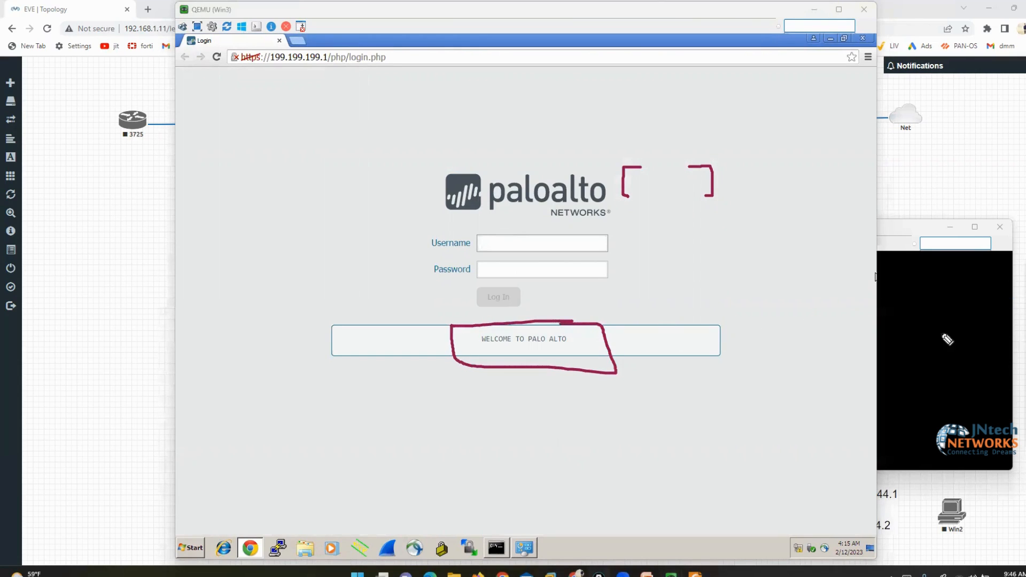
click(1024, 303)
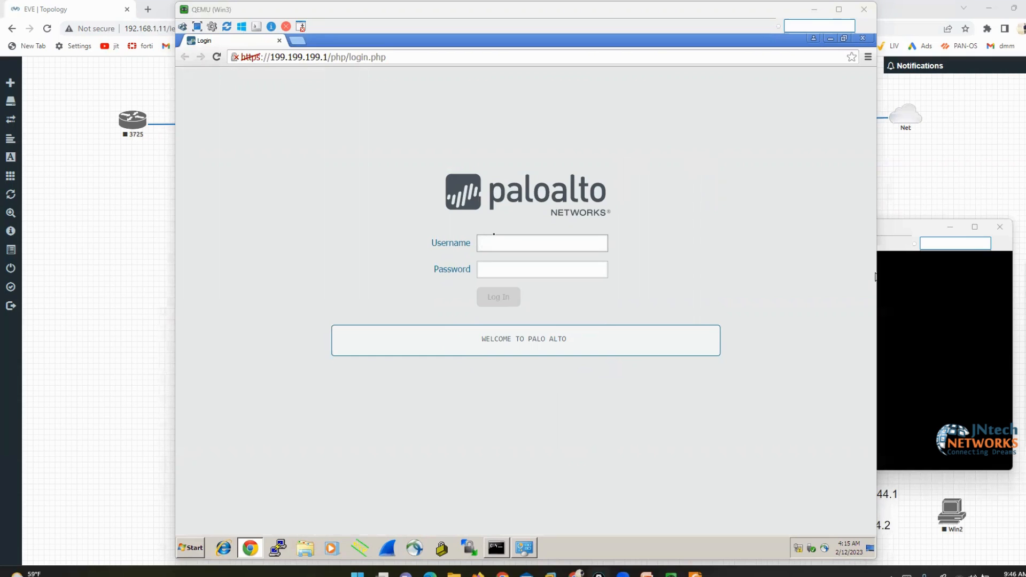
Log in with the admin username and its password, then acknowledge the login notice
click(518, 247)
text(admin)
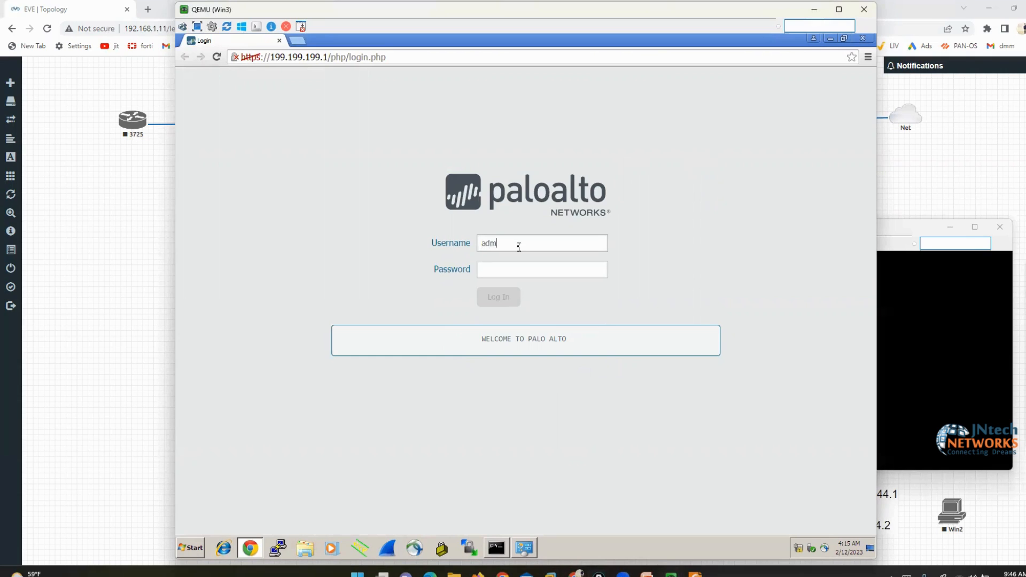
key(Tab)
text(admin)
key(Return)
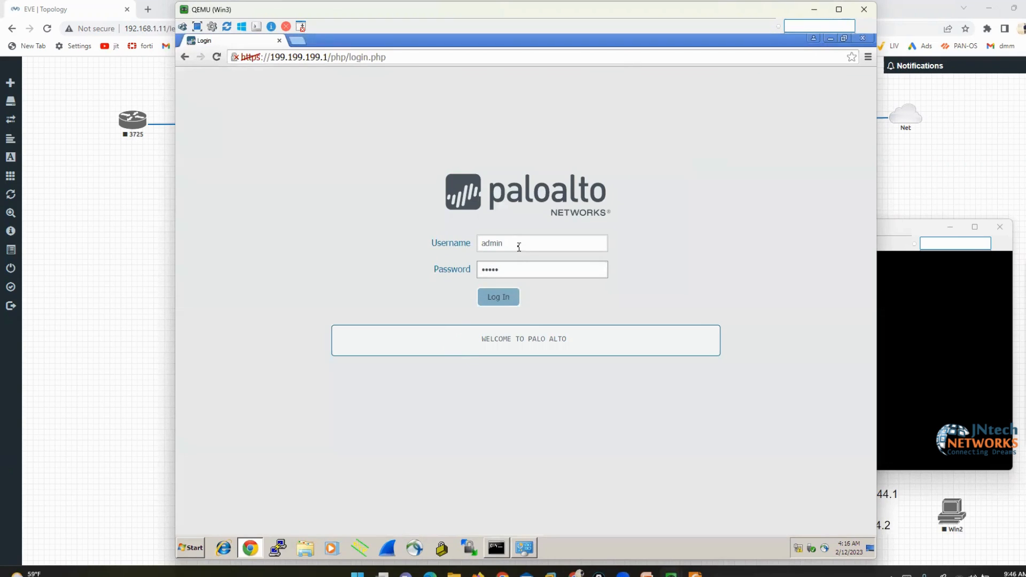
click(594, 136)
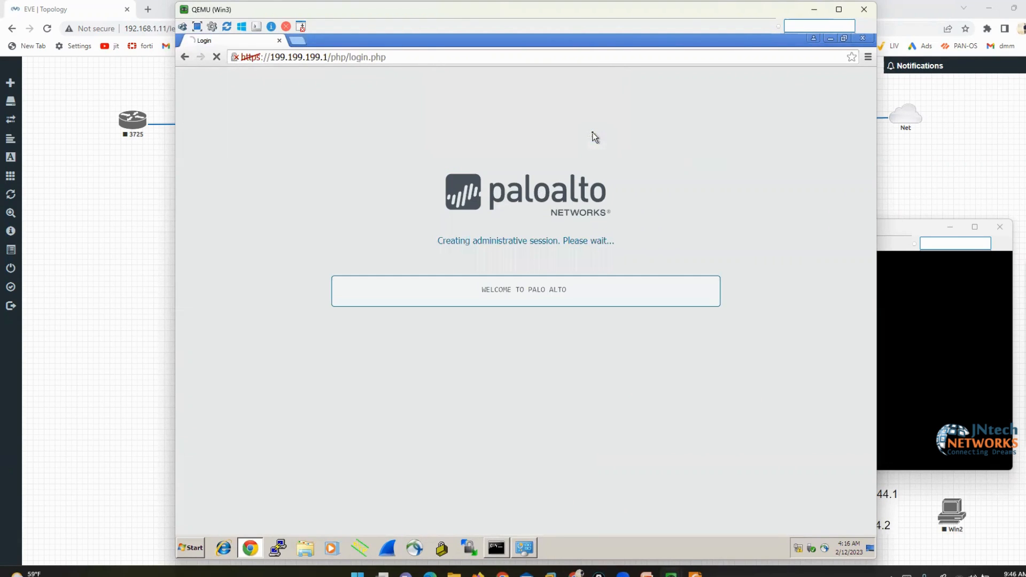
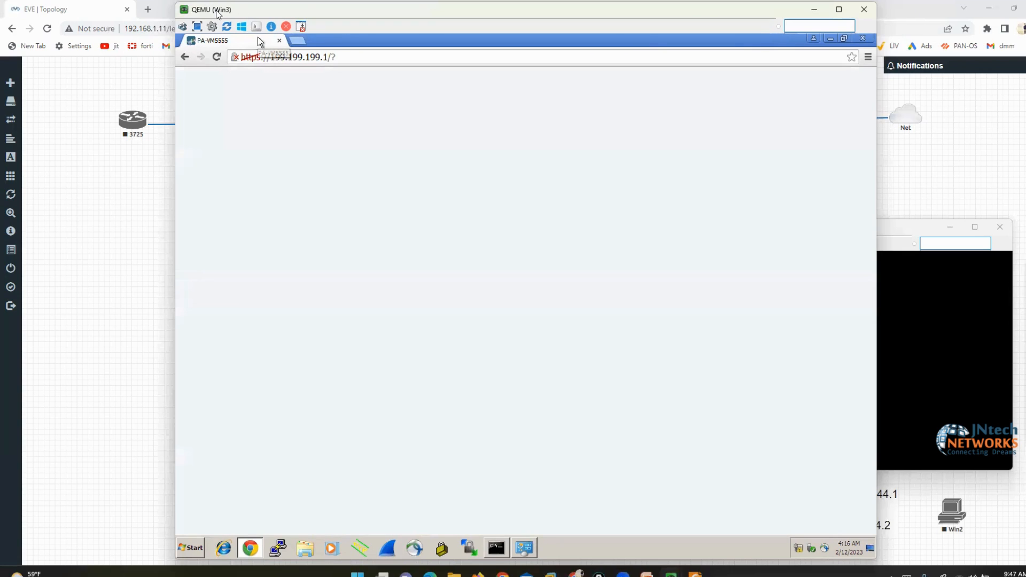
Dismiss the PAN-OS welcome message and open the Device tab's Setup > Interfaces page
drag(217, 13, 239, 14)
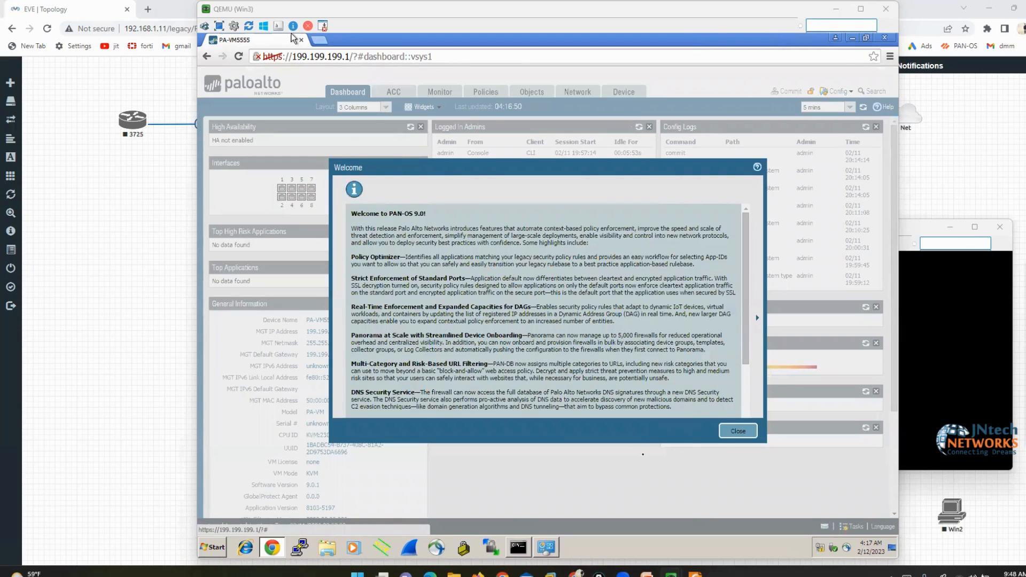
click(740, 432)
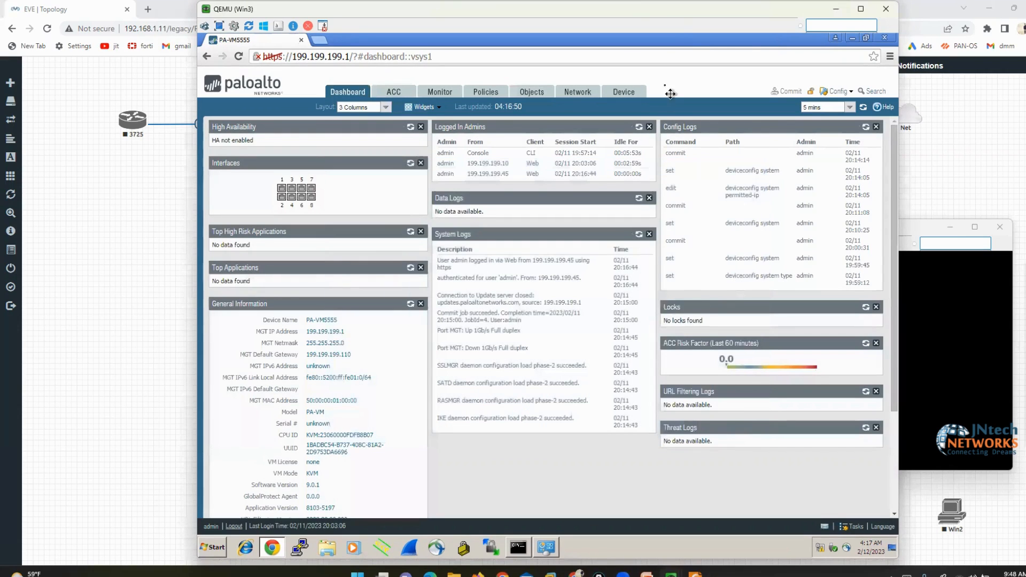
click(621, 91)
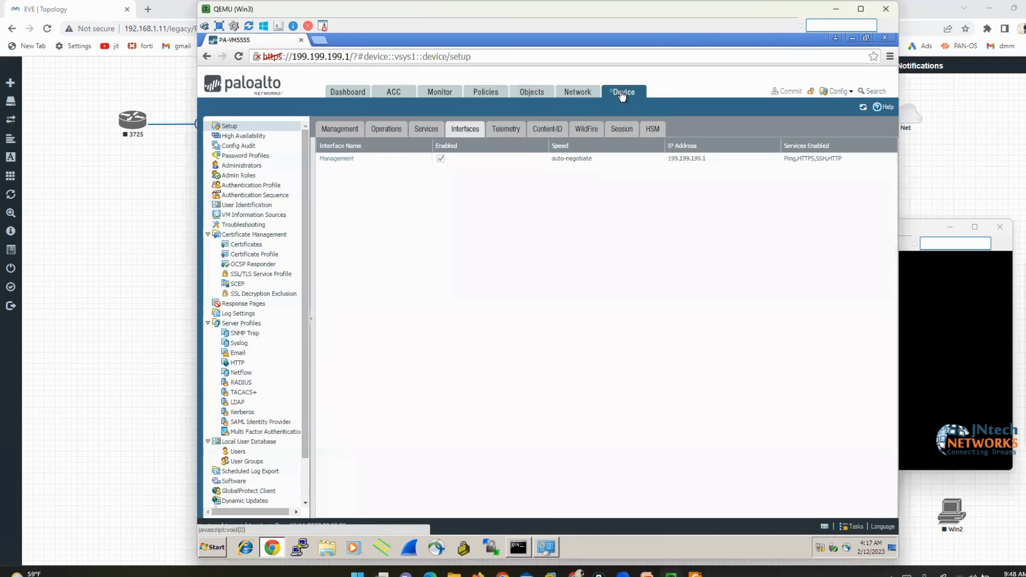
Open the Management interface settings and point out the HTTP and Telnet services
click(339, 159)
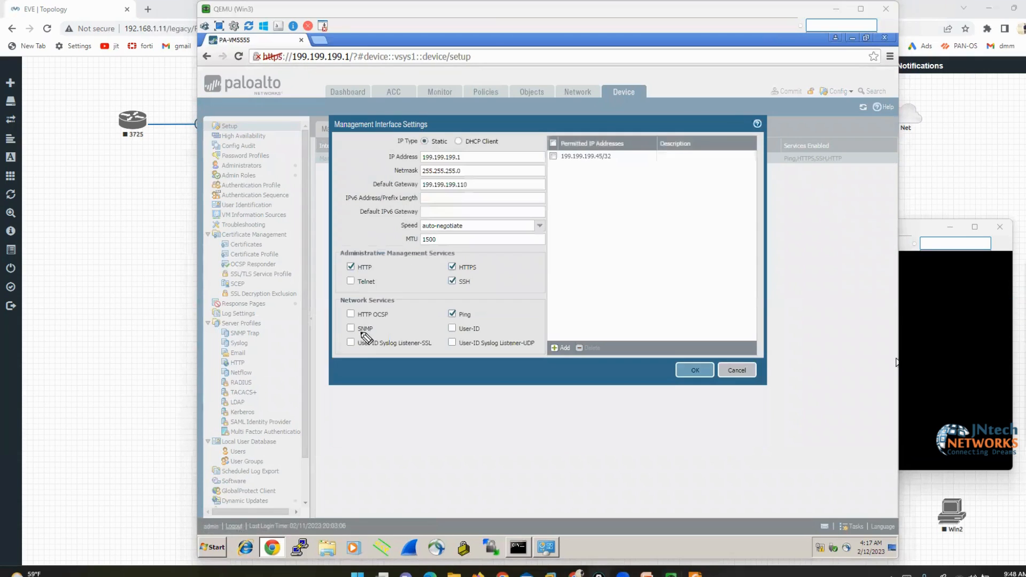
mouse_move(338, 274)
mouse_down()
mouse_move(377, 274)
mouse_move(347, 254)
mouse_move(343, 279)
mouse_up()
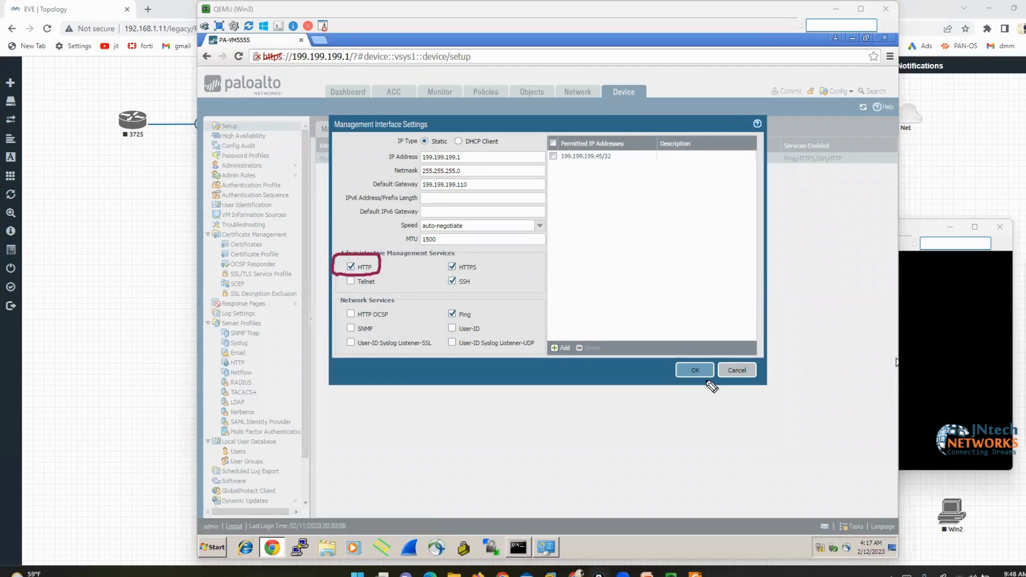
key(Escape)
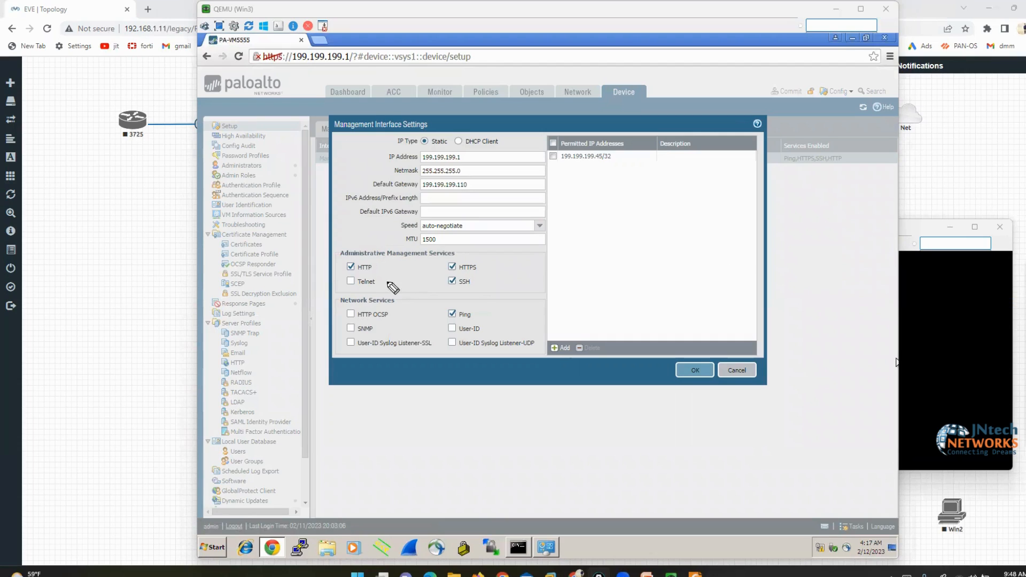
mouse_move(376, 274)
mouse_down()
mouse_move(334, 275)
mouse_move(333, 298)
mouse_move(380, 296)
mouse_move(389, 273)
mouse_move(376, 272)
mouse_up()
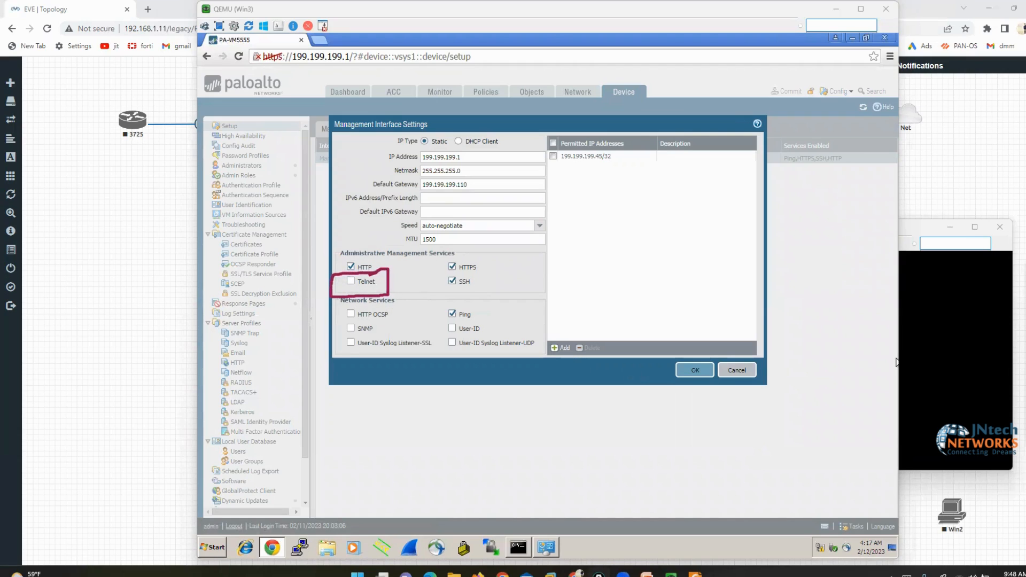
key(Escape)
Enter configuration mode on the PaloAlto CLI, then close the Management interface settings unchanged
click(900, 362)
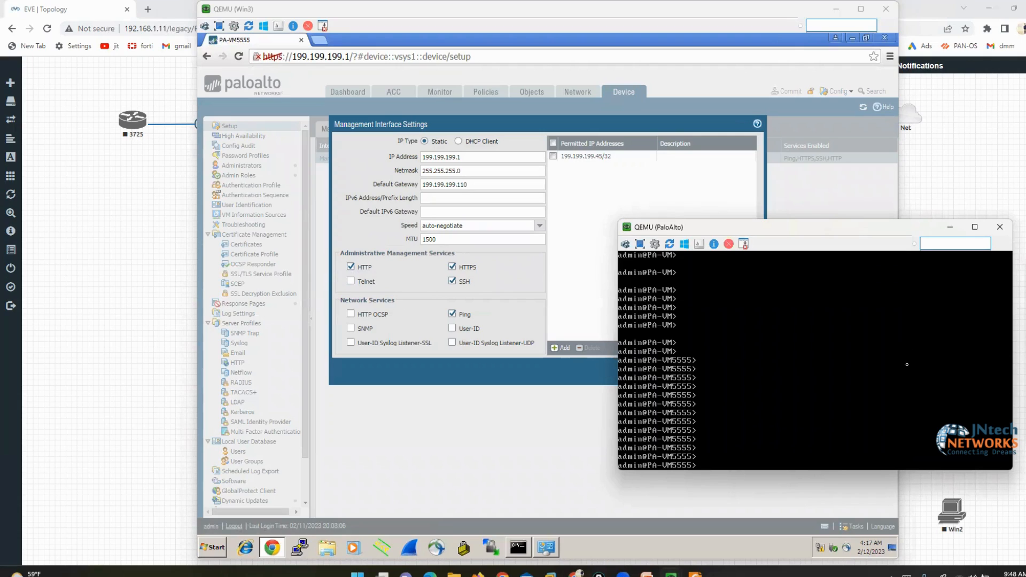
text(configure)
key(Return)
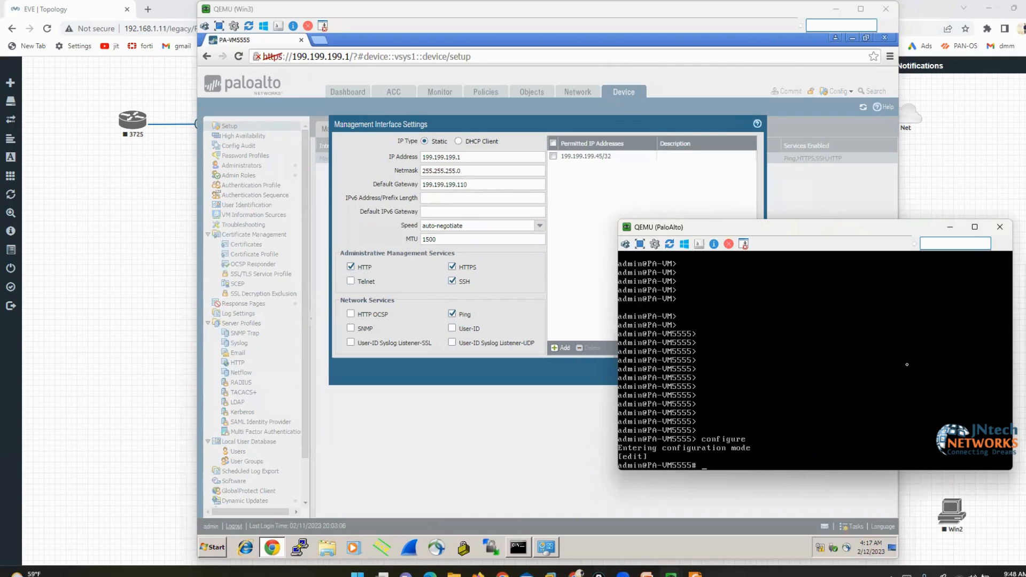
click(570, 384)
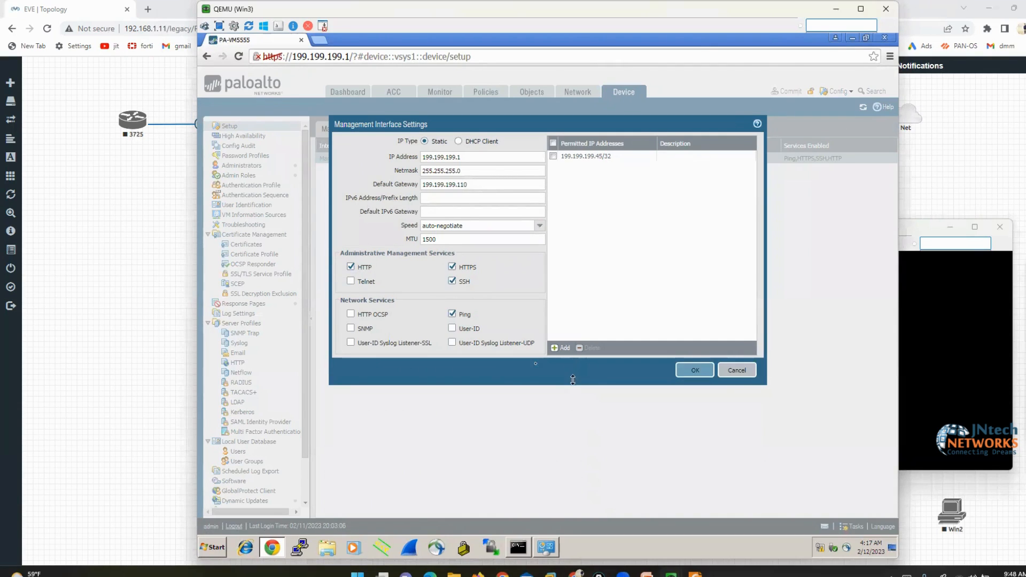
click(695, 370)
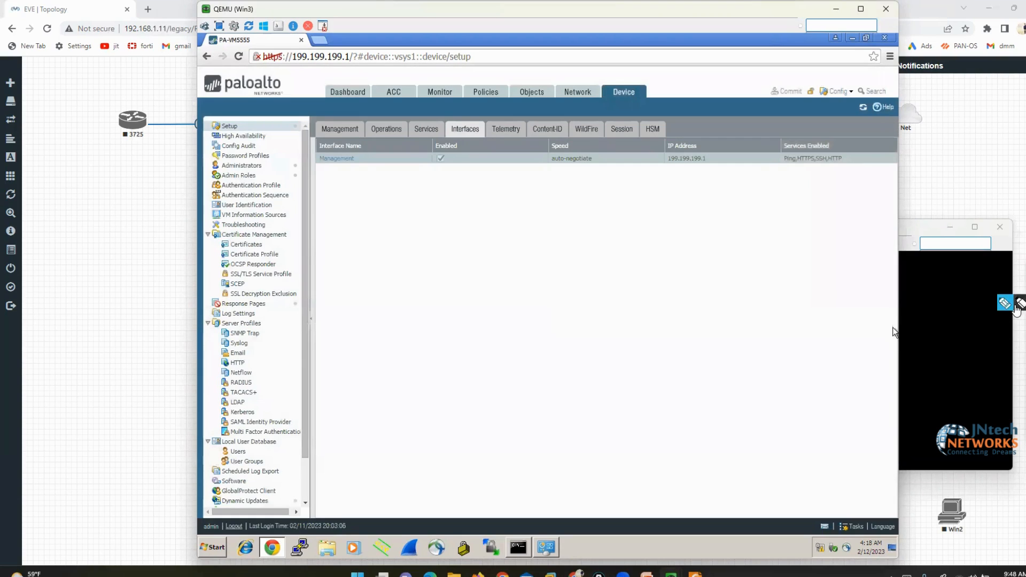
Underline the enabled services Ping, HTTPS, SSH and HTTP on the Interfaces page
click(1015, 305)
mouse_move(775, 170)
mouse_down()
mouse_move(833, 169)
mouse_move(843, 155)
mouse_up()
click(1024, 351)
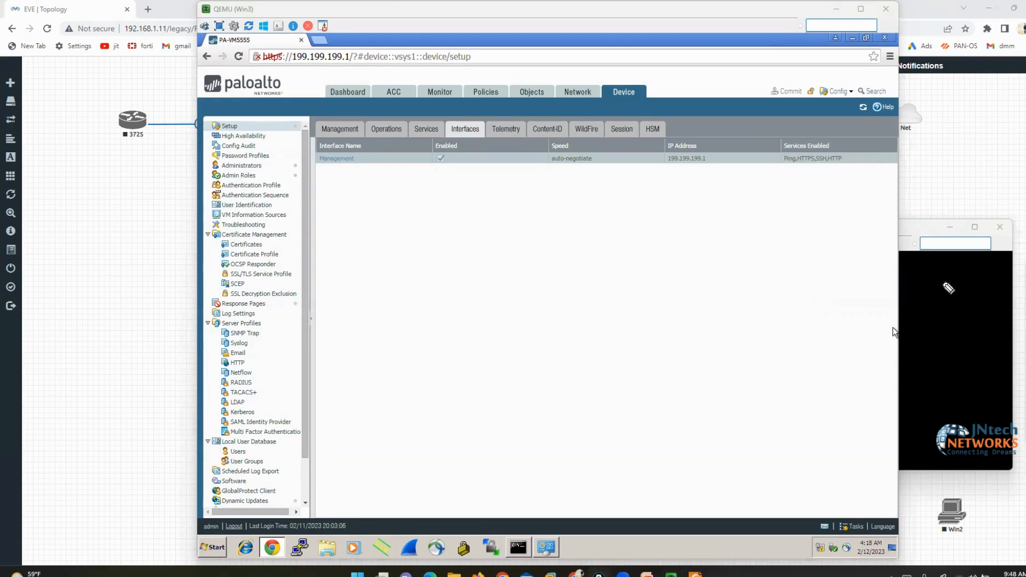
drag(772, 171, 842, 172)
List the 'set deviceconfig system service' options in the CLI and mark disable-telnet
click(969, 318)
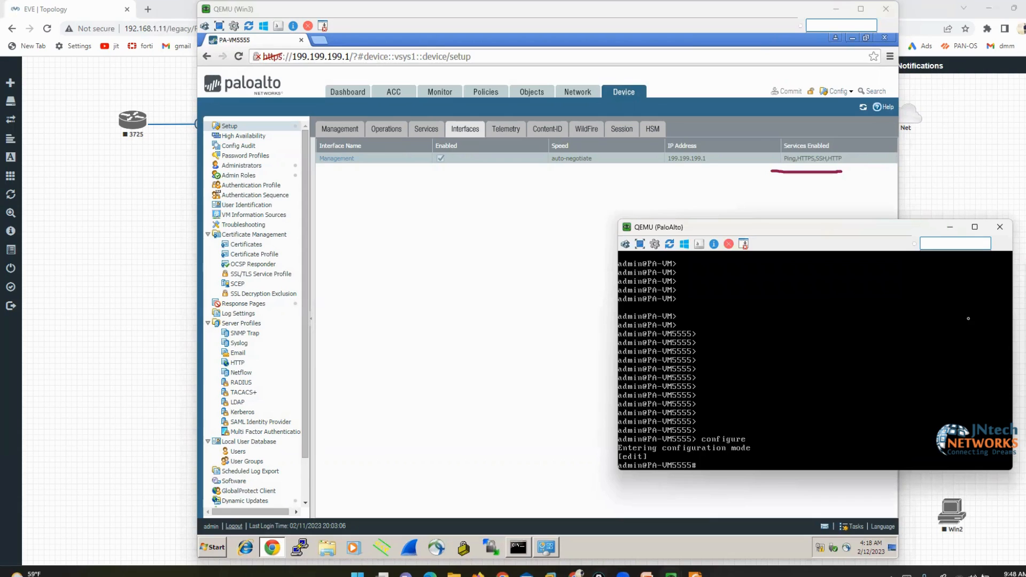
text(setdev)
key(BackSpace)
key(BackSpace)
text(deviceconfig system service)
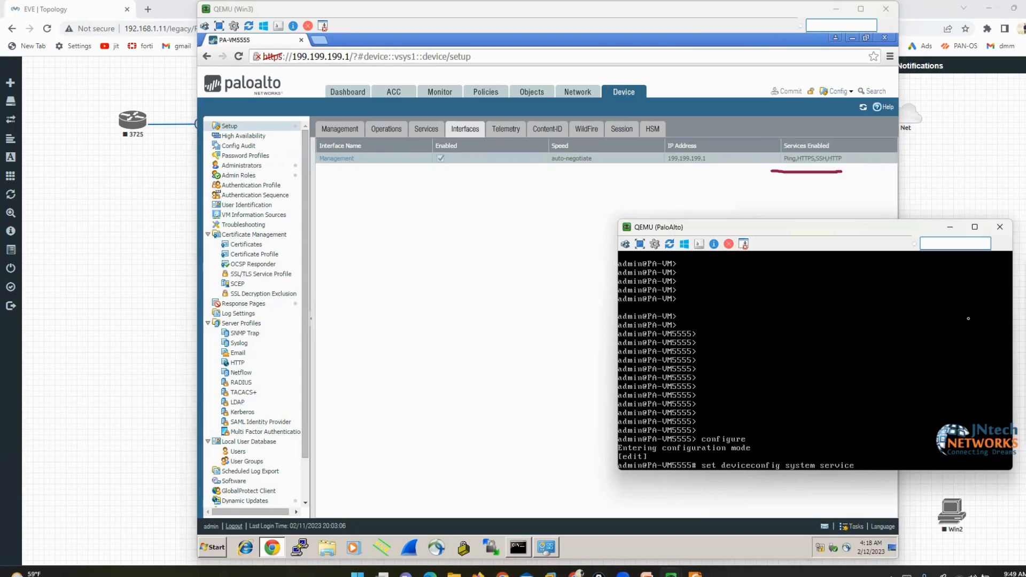
key(question)
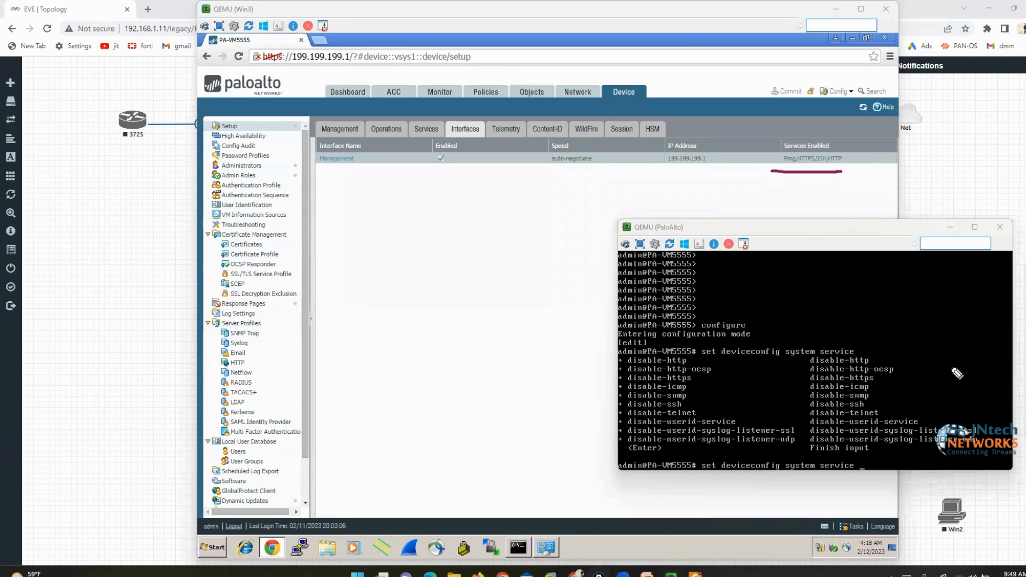
mouse_move(949, 351)
mouse_down()
mouse_move(988, 376)
mouse_move(995, 459)
mouse_up()
mouse_move(612, 354)
mouse_down()
mouse_move(602, 408)
mouse_move(610, 465)
mouse_up()
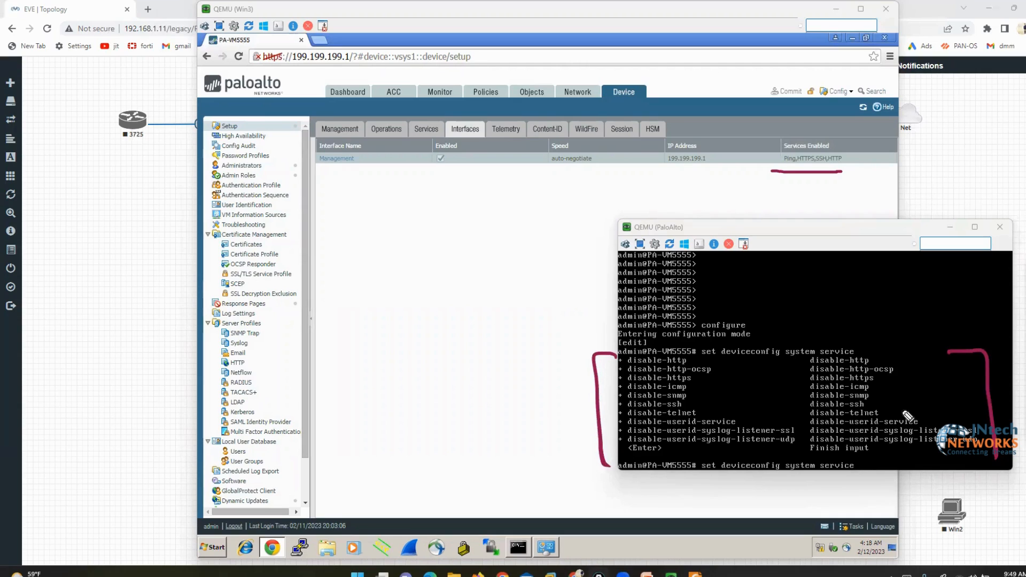
drag(882, 407, 890, 420)
drag(807, 420, 807, 401)
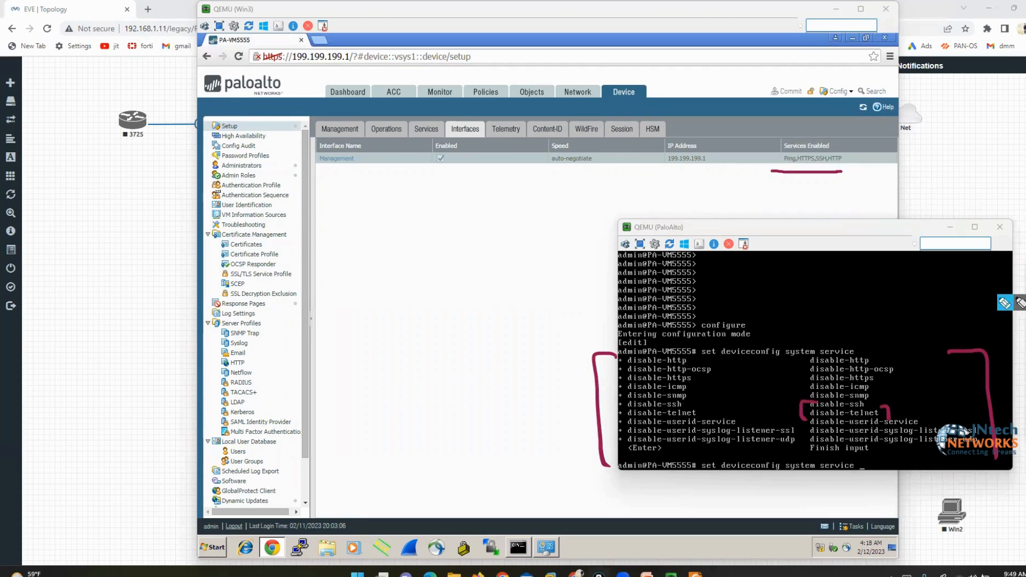
Run 'set deviceconfig system service disable-telnet no' to enable Telnet
text(disable-)
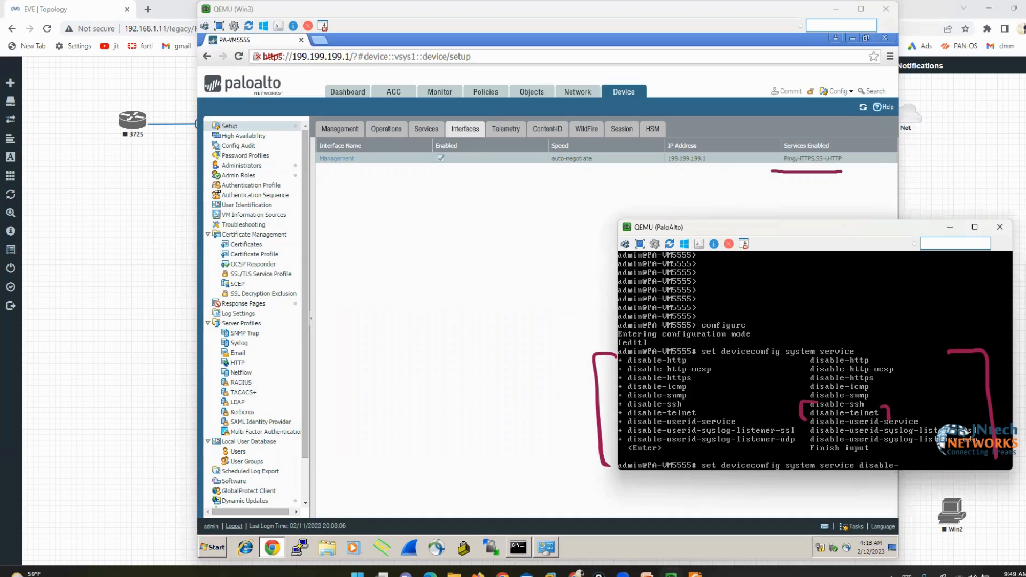
text(telnet no)
click(1019, 302)
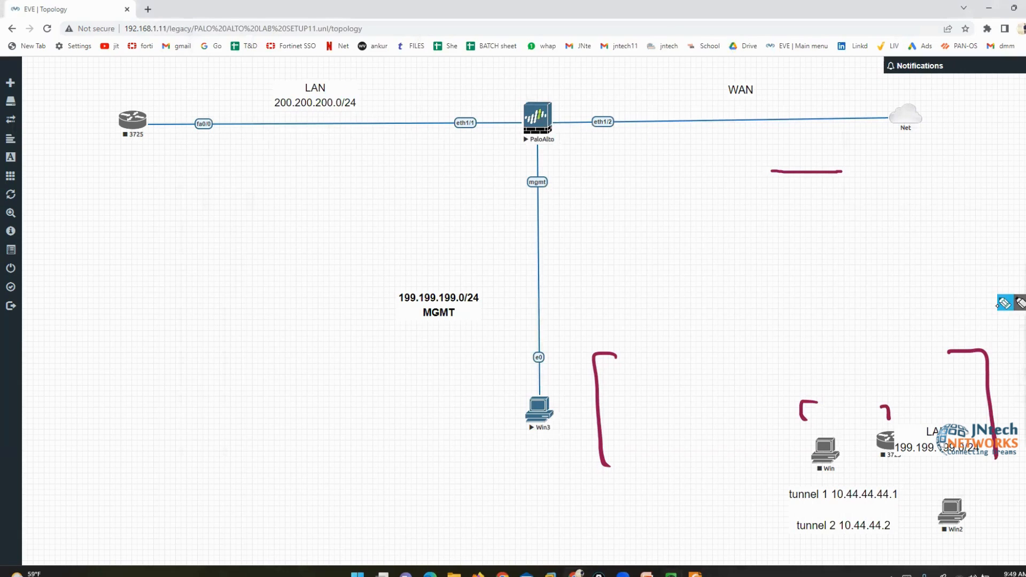
click(673, 574)
click(629, 513)
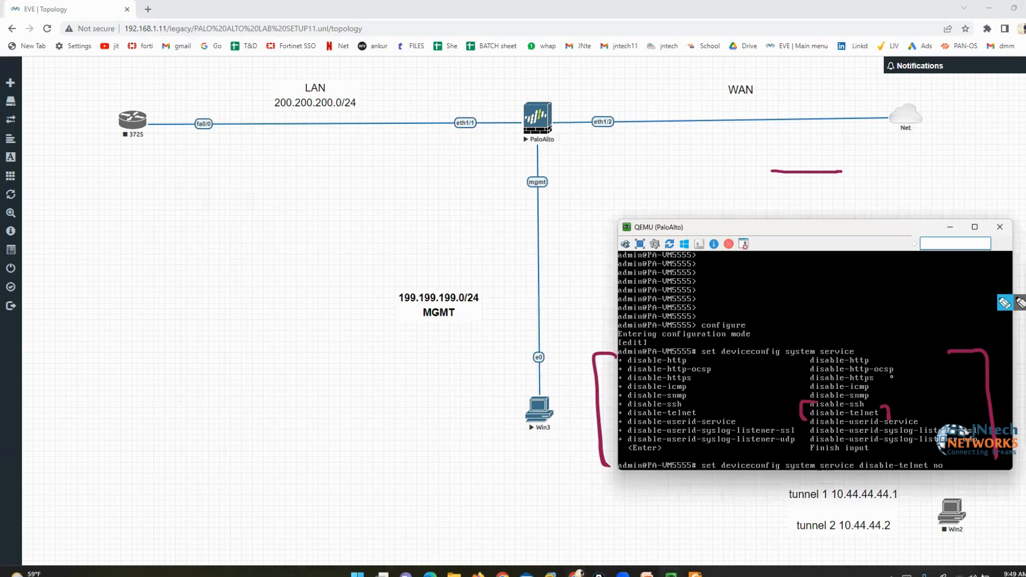
click(1006, 304)
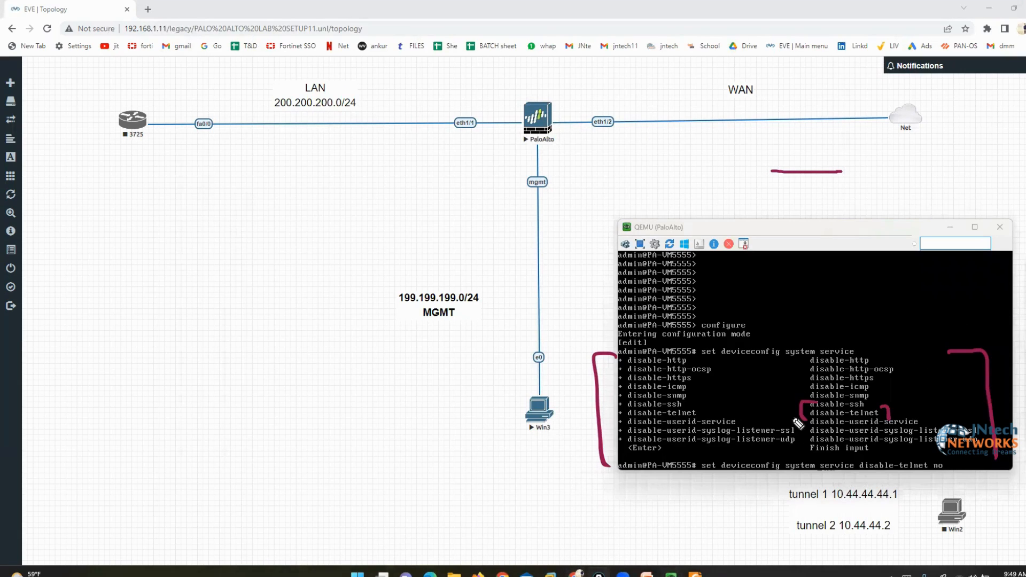
mouse_move(854, 392)
mouse_down()
mouse_move(899, 459)
mouse_move(931, 482)
mouse_move(954, 464)
mouse_up()
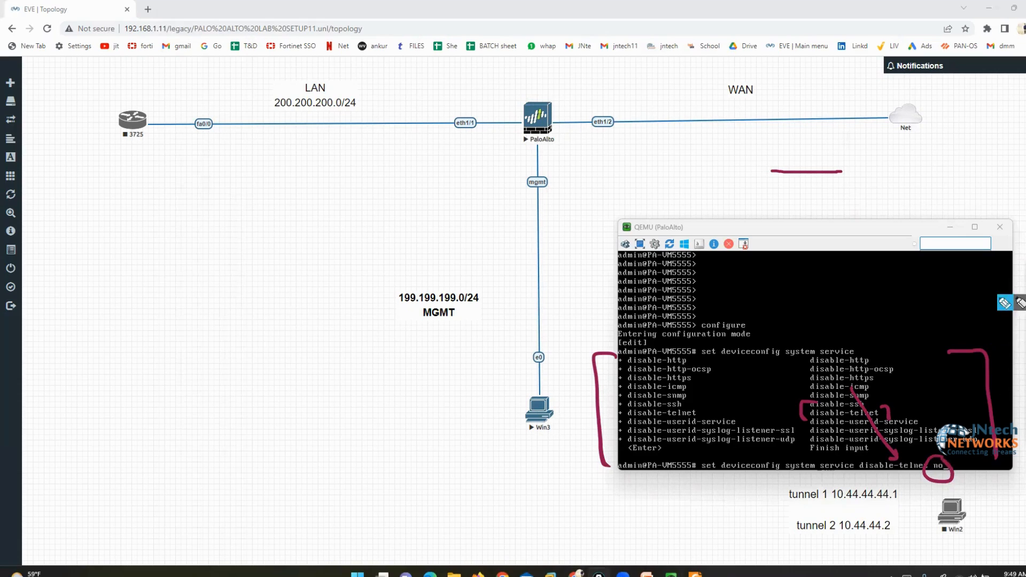
click(1007, 304)
key(Return)
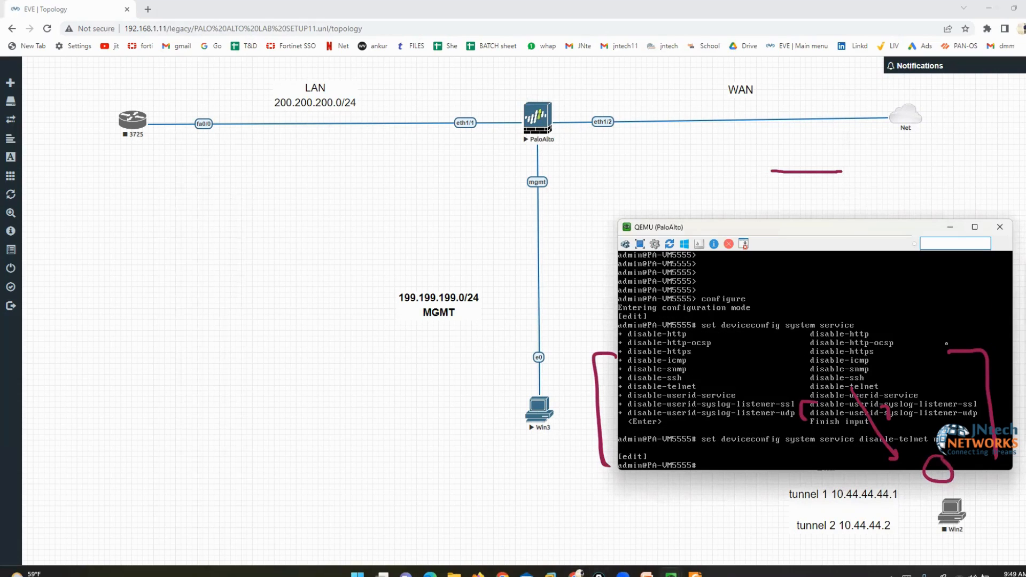
Commit the configuration change and move the PaloAlto console aside
text(commit)
key(Return)
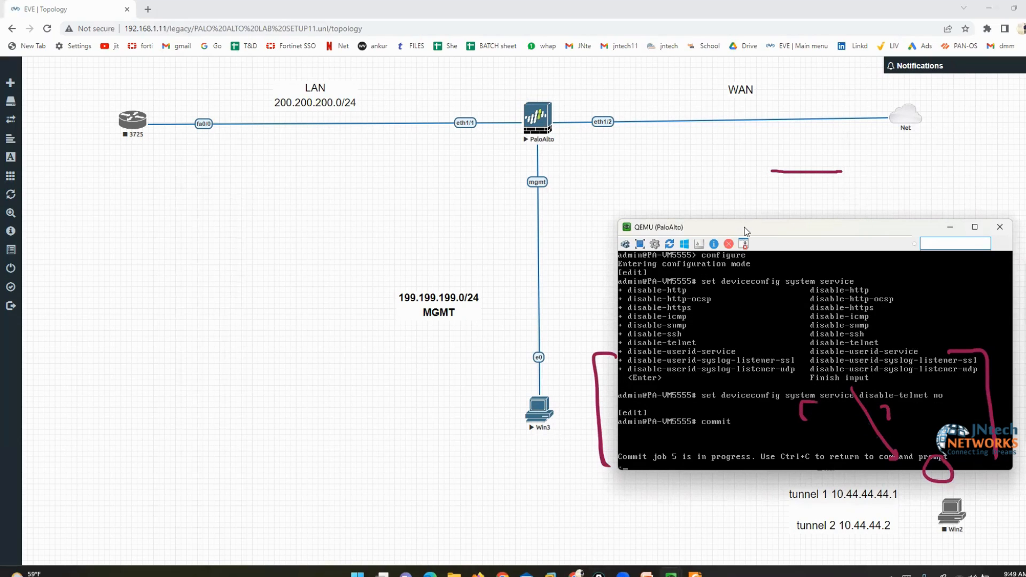
drag(746, 224, 709, 120)
click(599, 575)
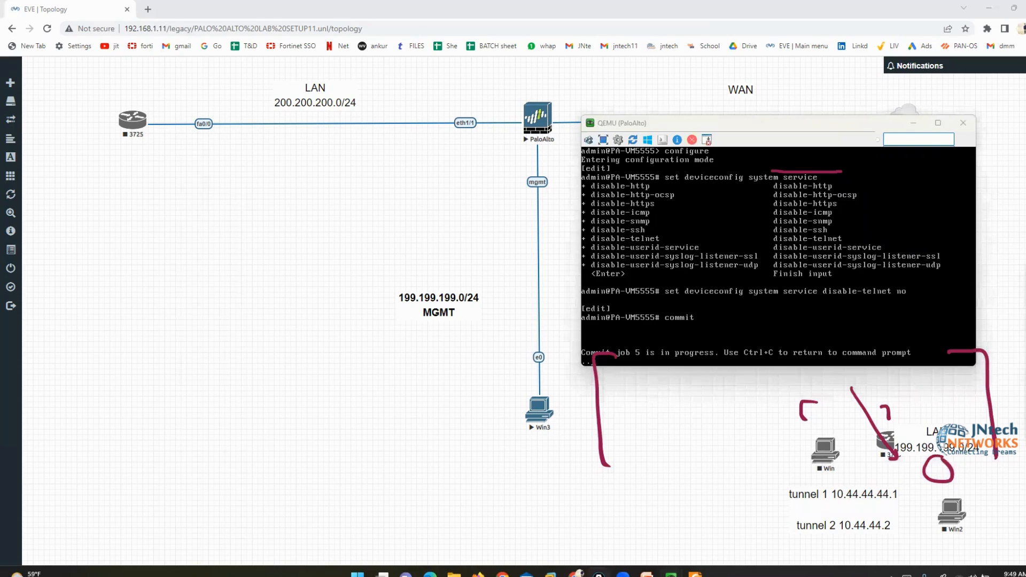
mouse_move(671, 575)
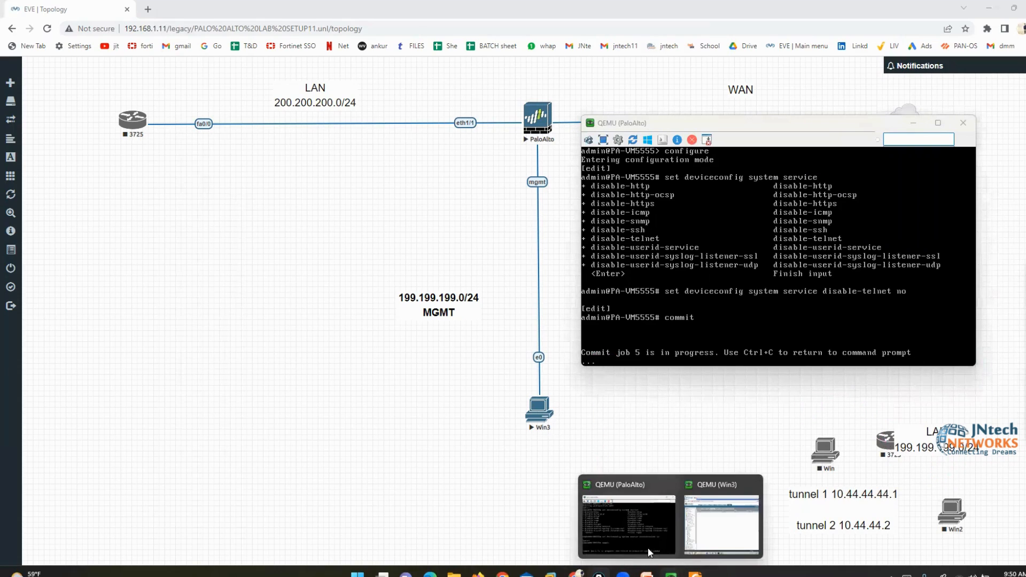
Bring the Win3 web interface forward and mark Telnet now listed among enabled services
click(728, 530)
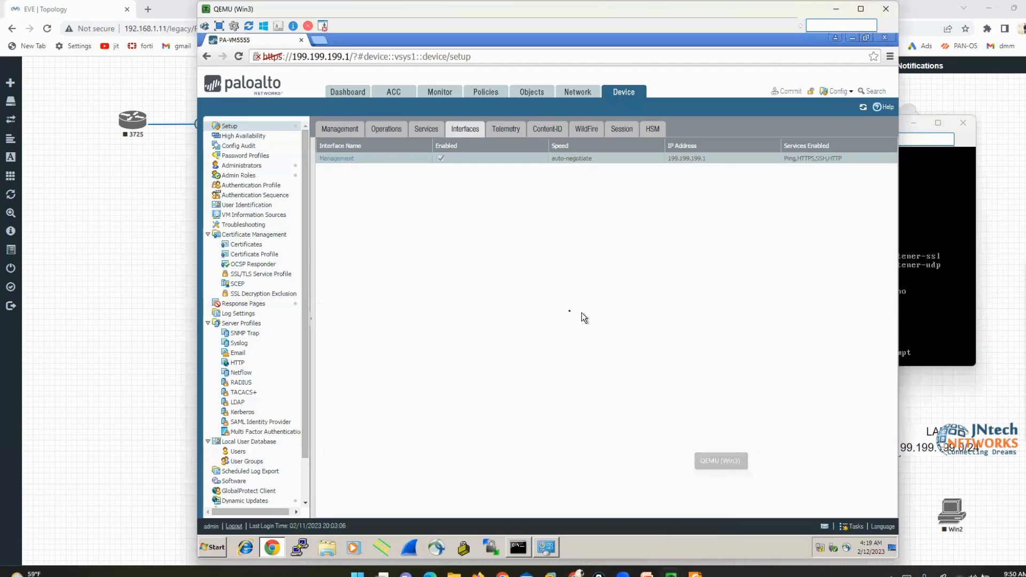
click(908, 293)
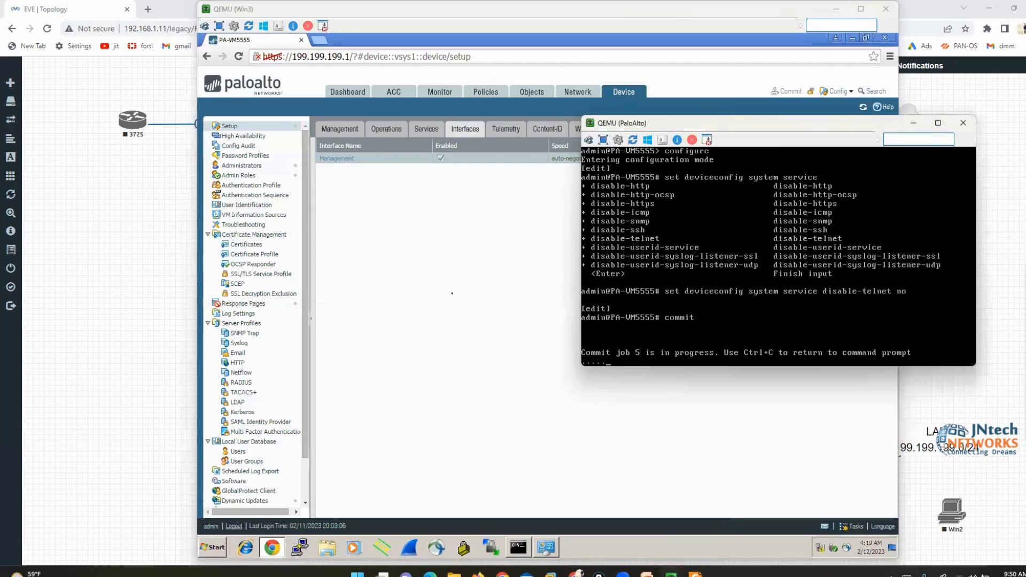
click(301, 15)
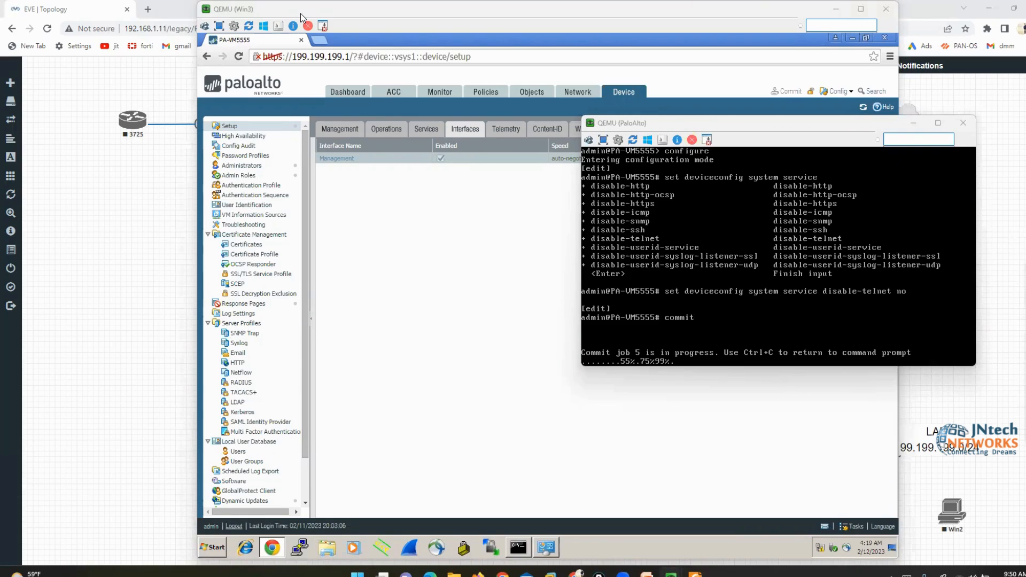
click(448, 270)
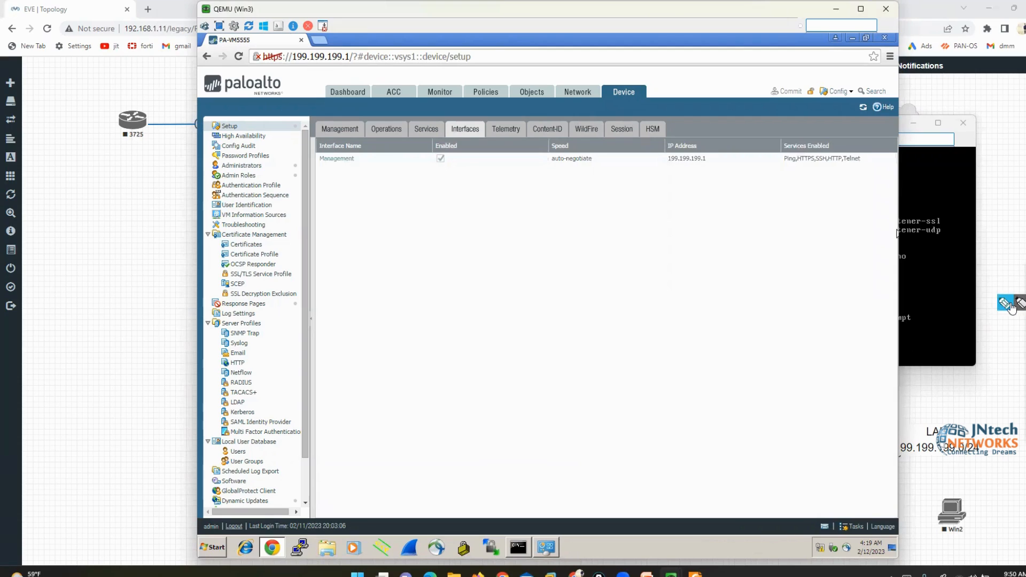
click(1010, 303)
mouse_move(866, 152)
mouse_down()
mouse_move(870, 160)
mouse_move(842, 169)
mouse_up()
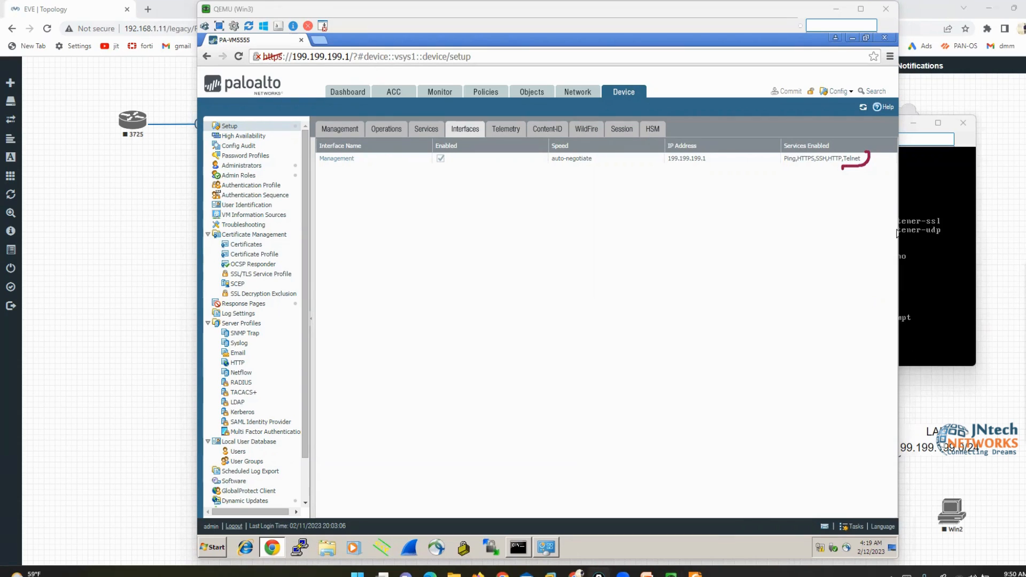
key(Escape)
Close Foxit Reader and open PaloAlto_Lab_Part 1 in Adobe Acrobat DC
click(695, 574)
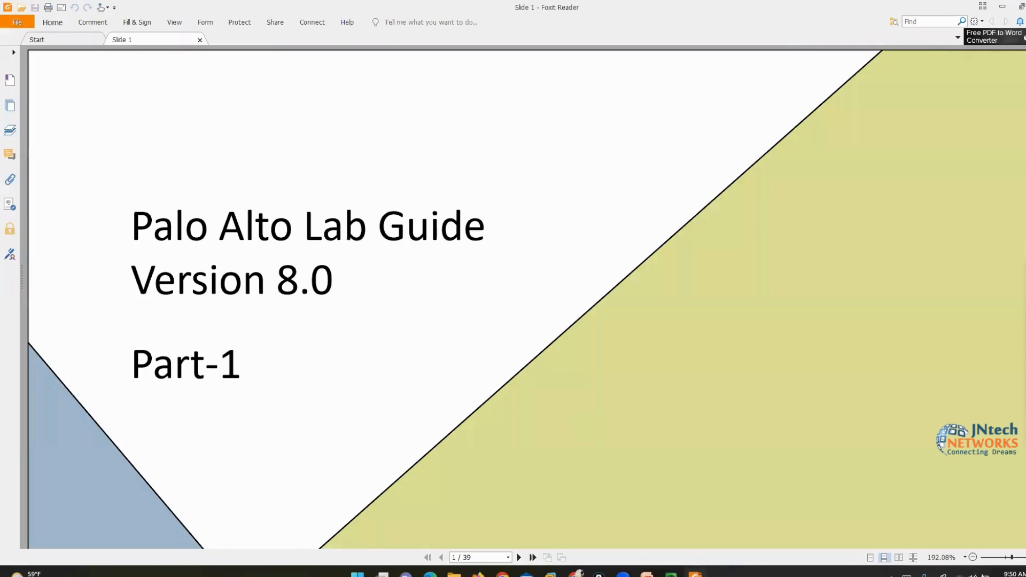
click(1025, 7)
click(466, 575)
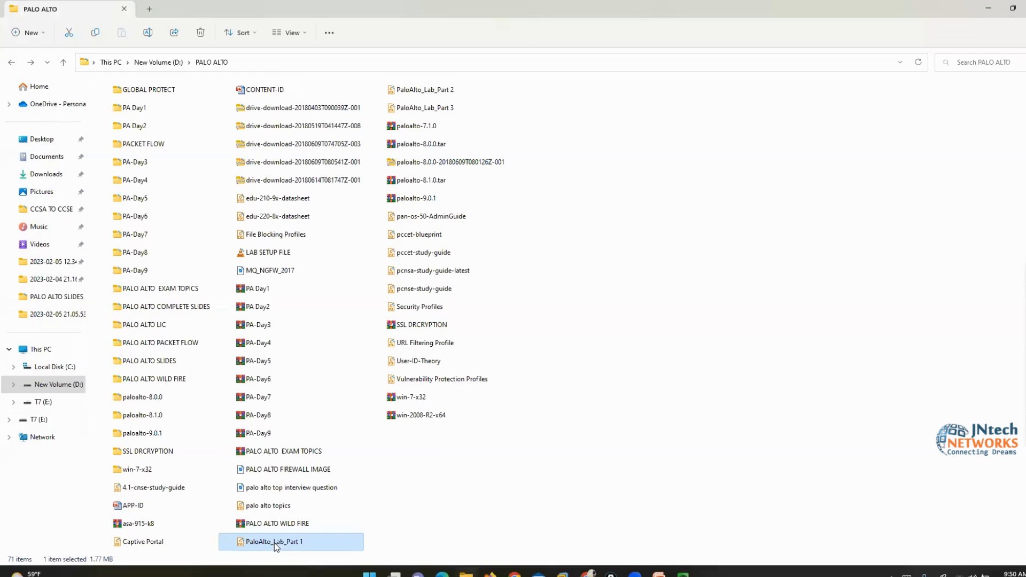
right_click(275, 543)
mouse_move(394, 416)
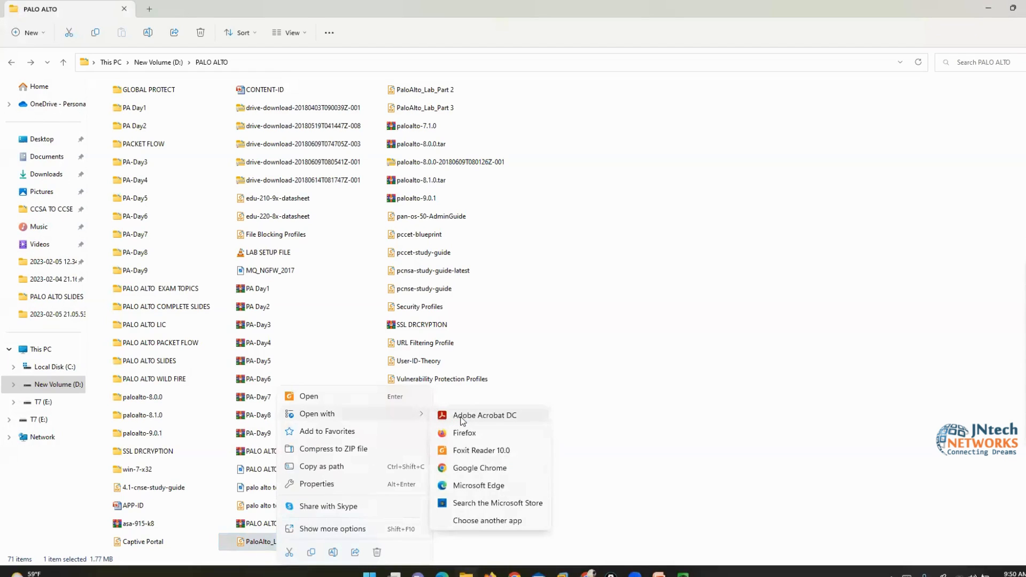
click(501, 423)
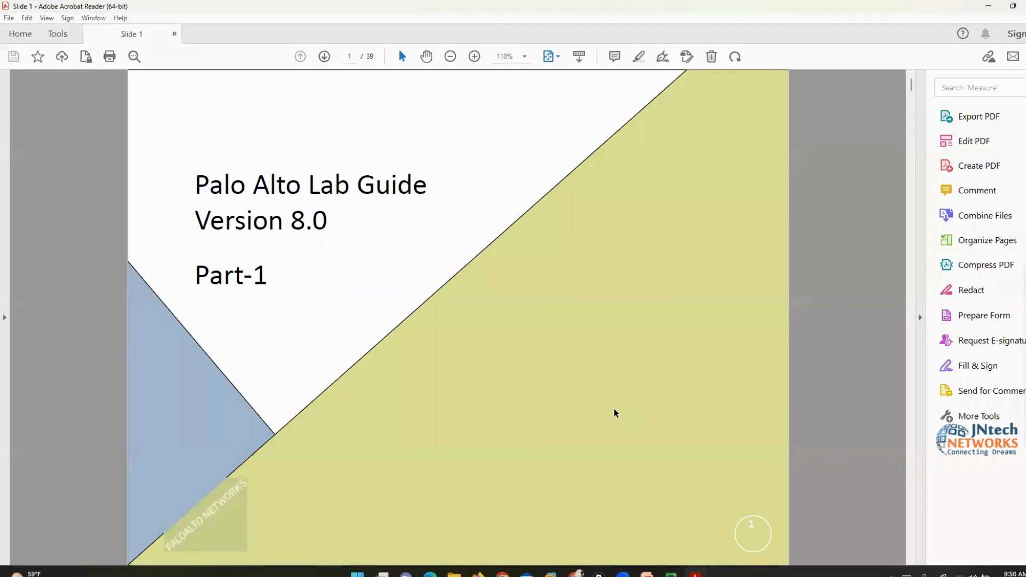
Scroll the lab guide to page 12 and underline the 'set deviceconfig system service disable-http no' command
scroll(614, 410, down, 15)
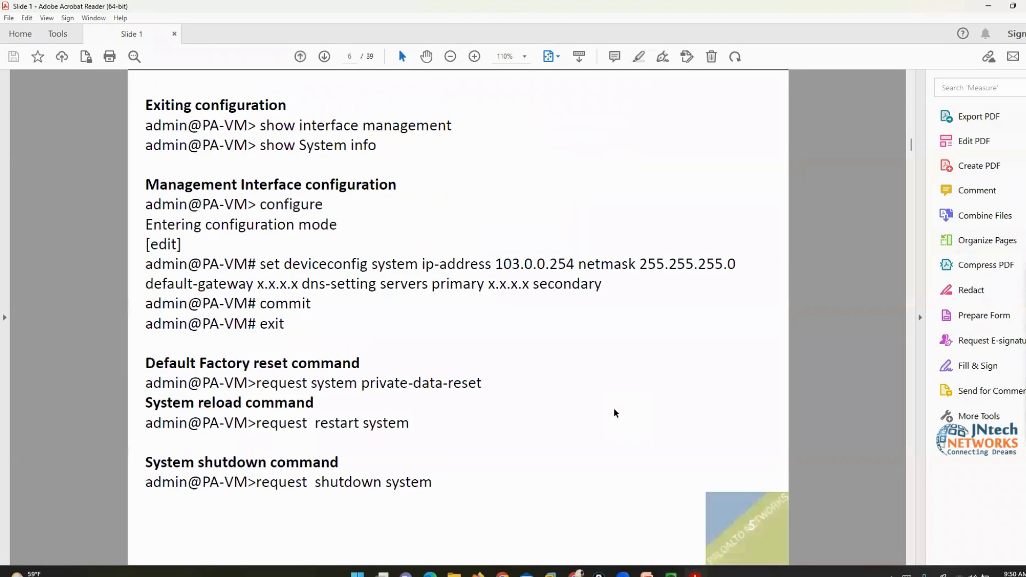
scroll(614, 413, down, 12)
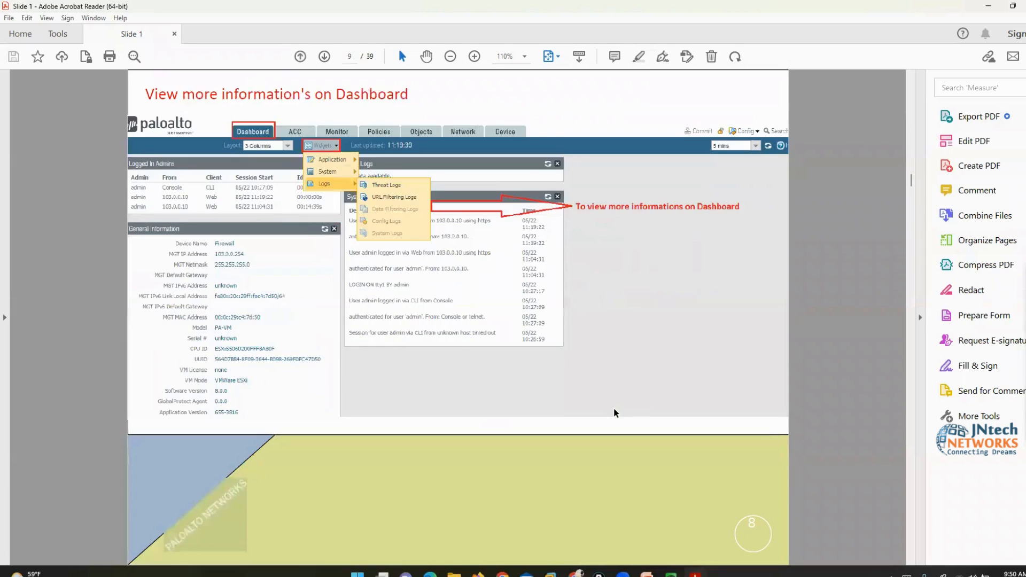
scroll(614, 413, down, 6)
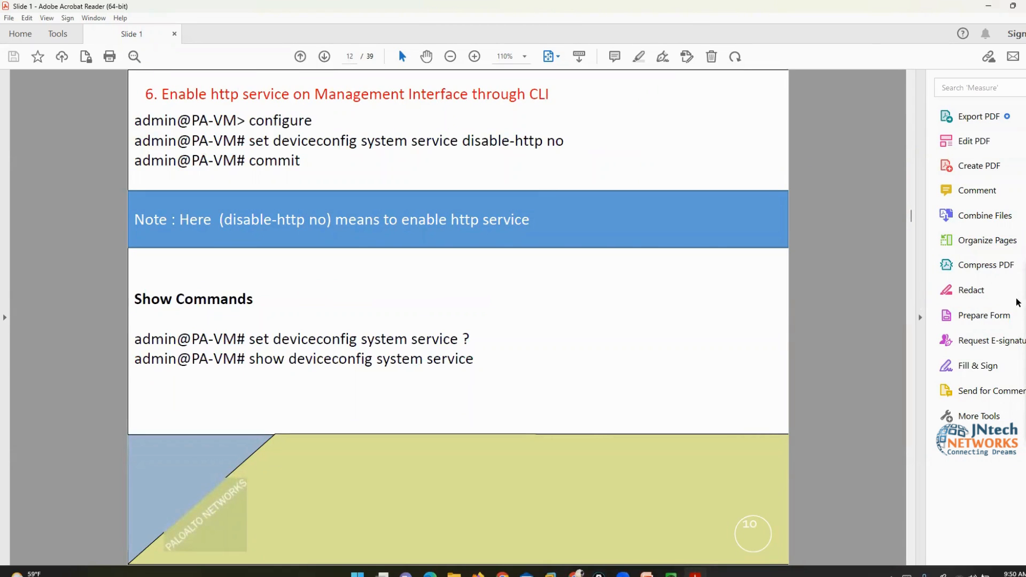
click(1004, 305)
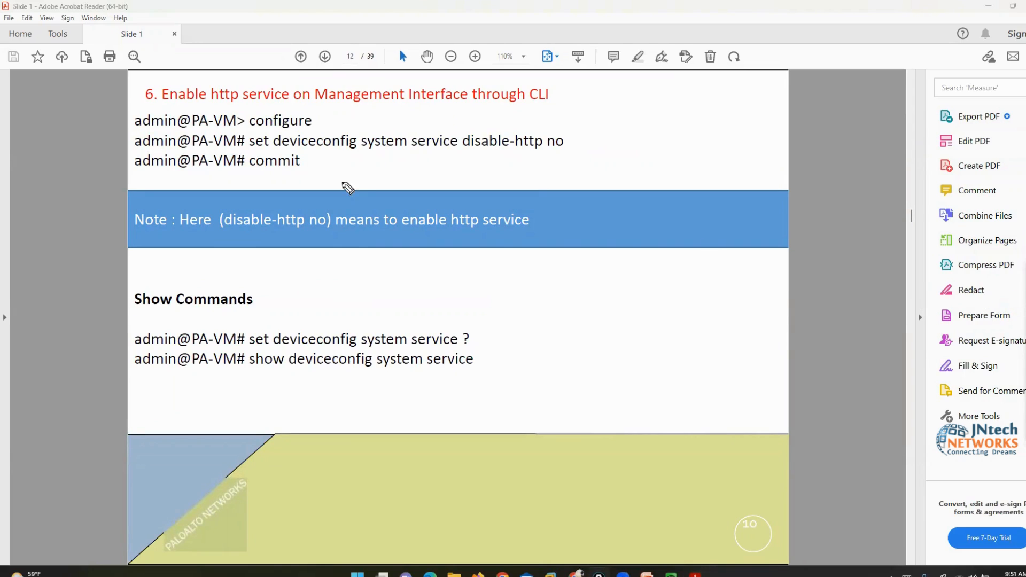
drag(247, 152, 566, 151)
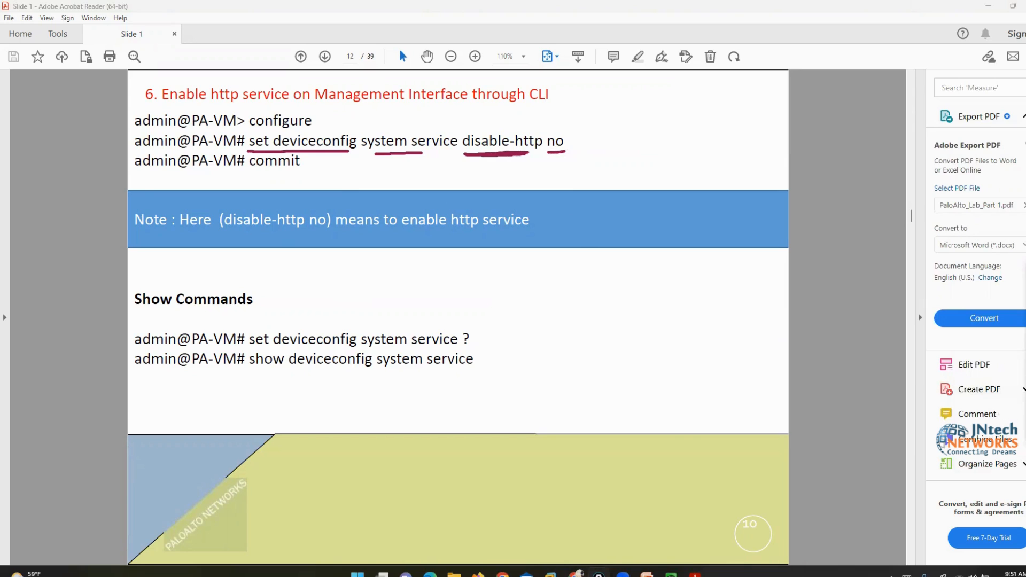
click(1024, 414)
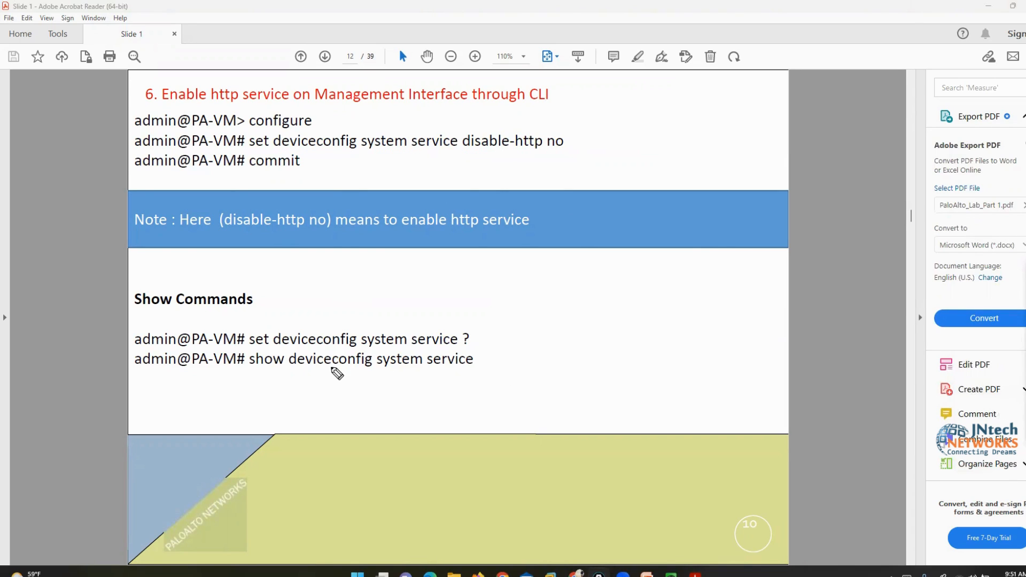
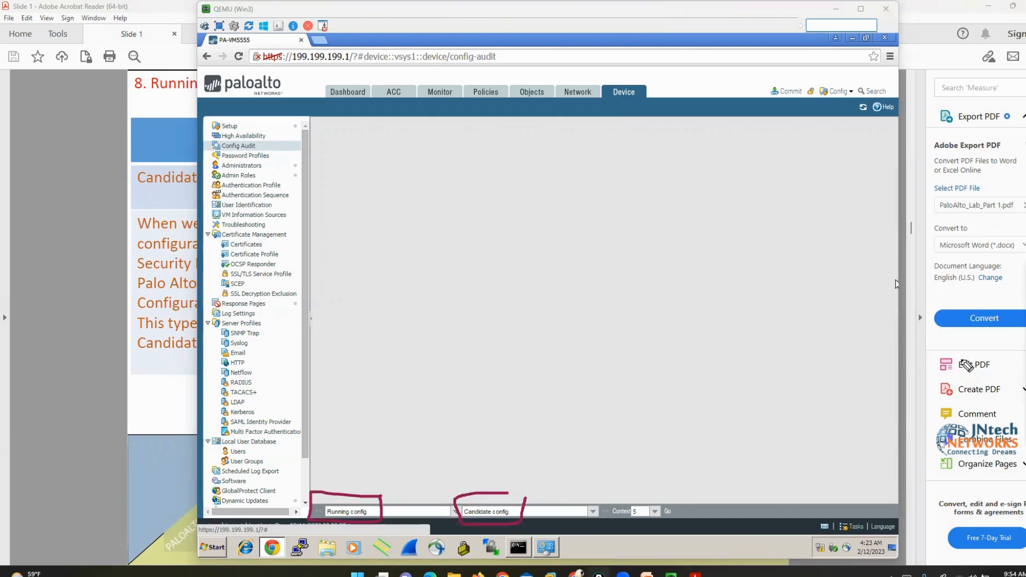
Run the Config Audit running-versus-candidate diff with Context set to 5
click(1024, 305)
click(711, 312)
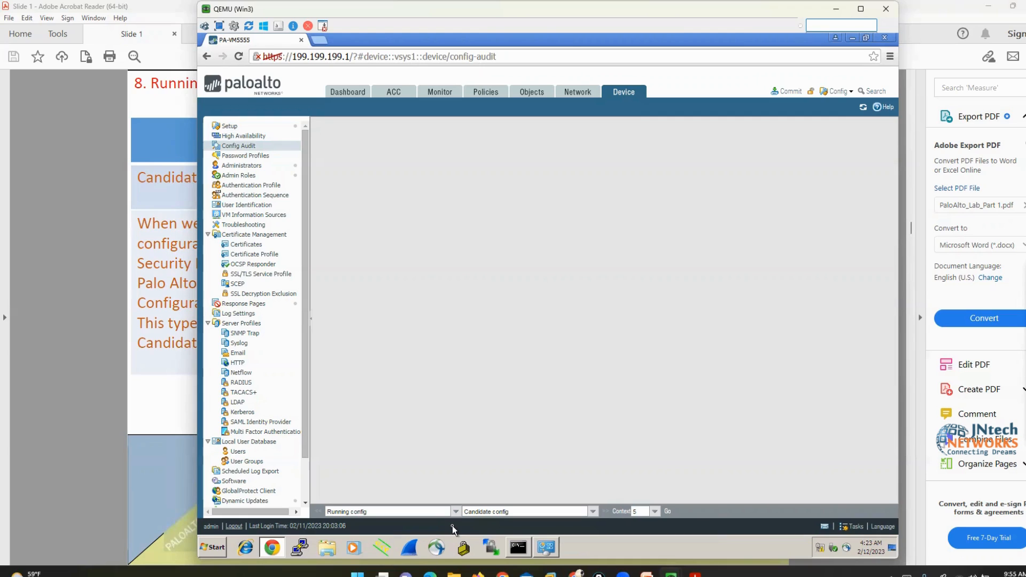
click(655, 512)
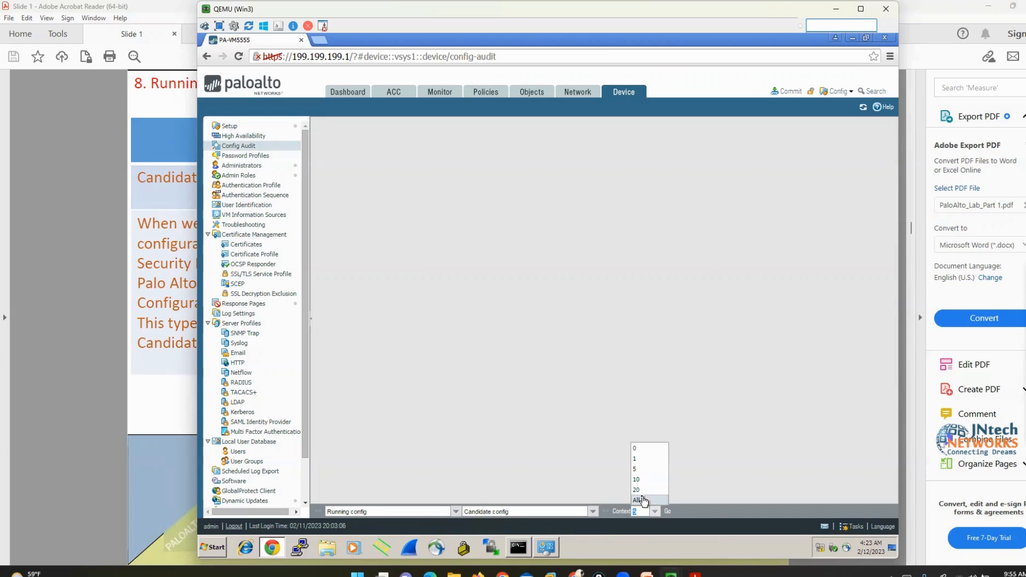
click(636, 469)
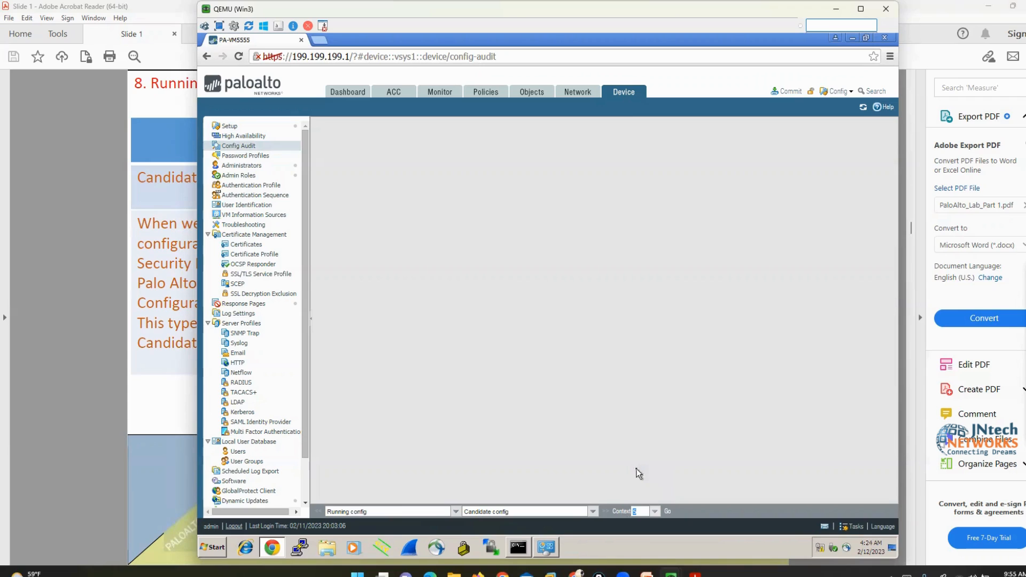
click(669, 513)
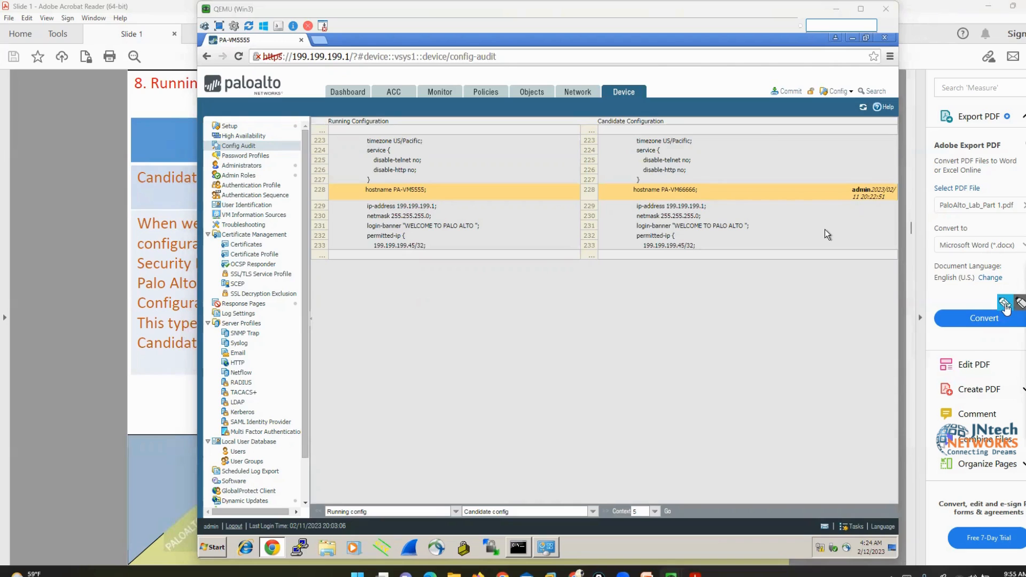
drag(381, 111, 399, 133)
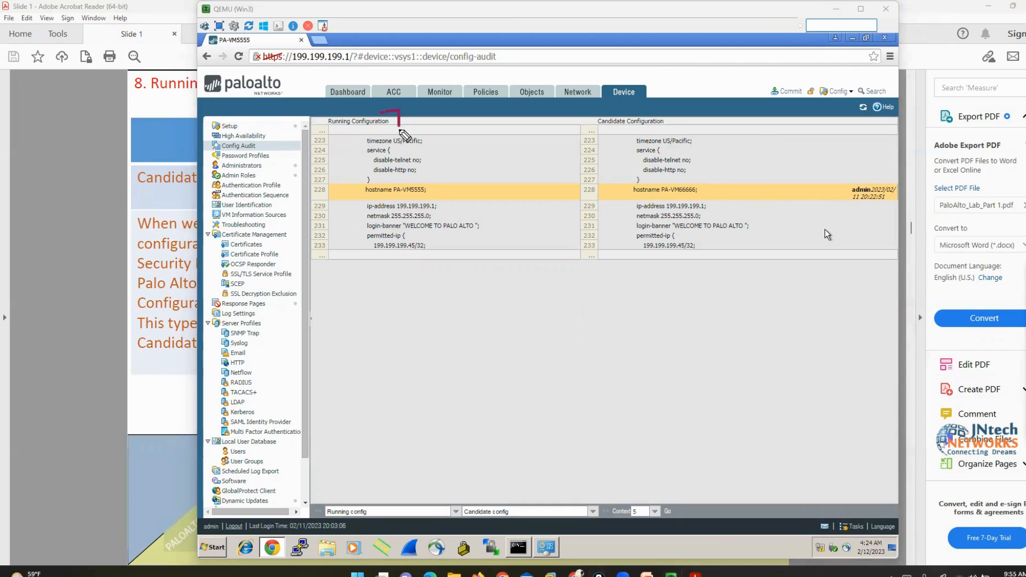
drag(324, 112, 324, 130)
mouse_move(354, 203)
mouse_down()
mouse_move(435, 198)
mouse_move(355, 184)
mouse_move(358, 207)
mouse_up()
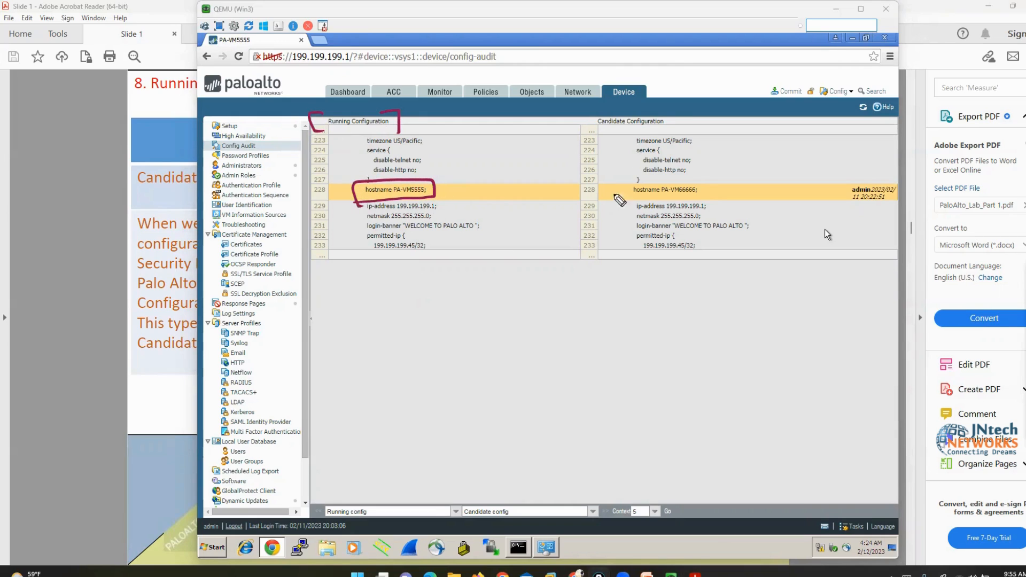
drag(657, 108, 678, 131)
drag(603, 112, 593, 137)
mouse_move(693, 178)
mouse_down()
mouse_move(710, 188)
mouse_move(704, 206)
mouse_up()
drag(617, 178, 635, 206)
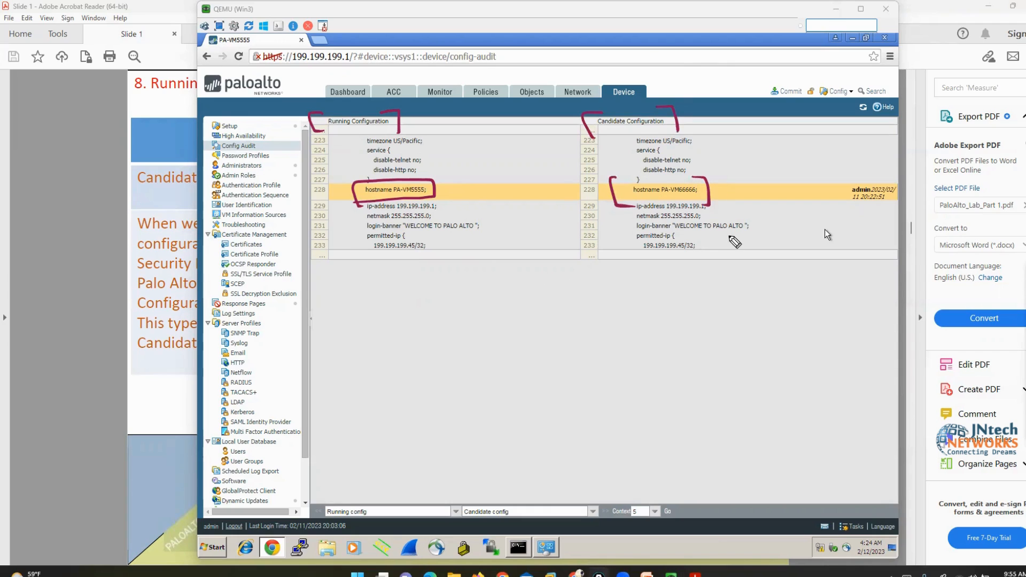
mouse_move(796, 153)
mouse_down()
mouse_move(856, 185)
mouse_move(838, 187)
mouse_up()
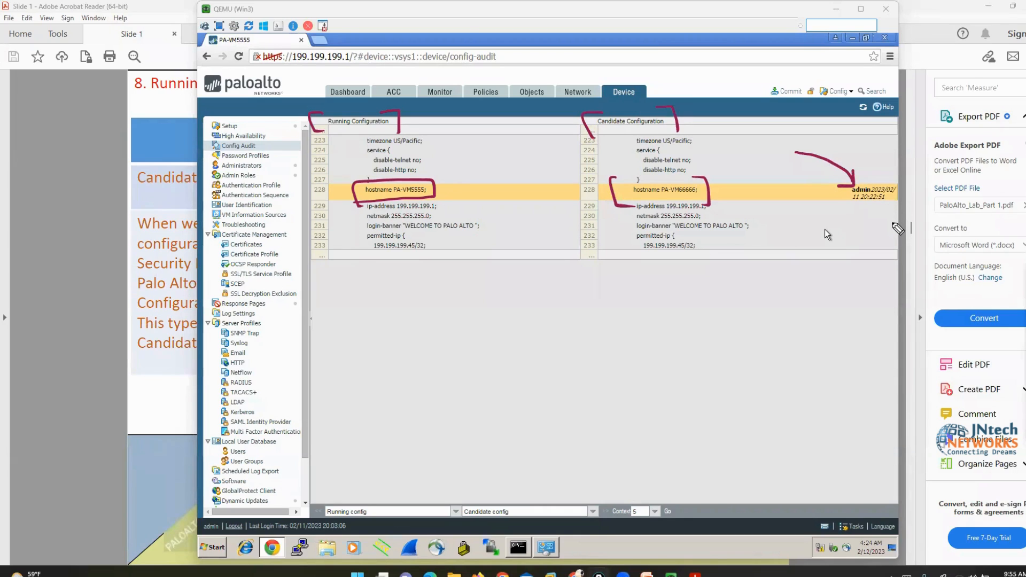
mouse_move(890, 148)
mouse_down()
mouse_move(881, 175)
mouse_move(898, 207)
mouse_up()
drag(835, 182, 847, 208)
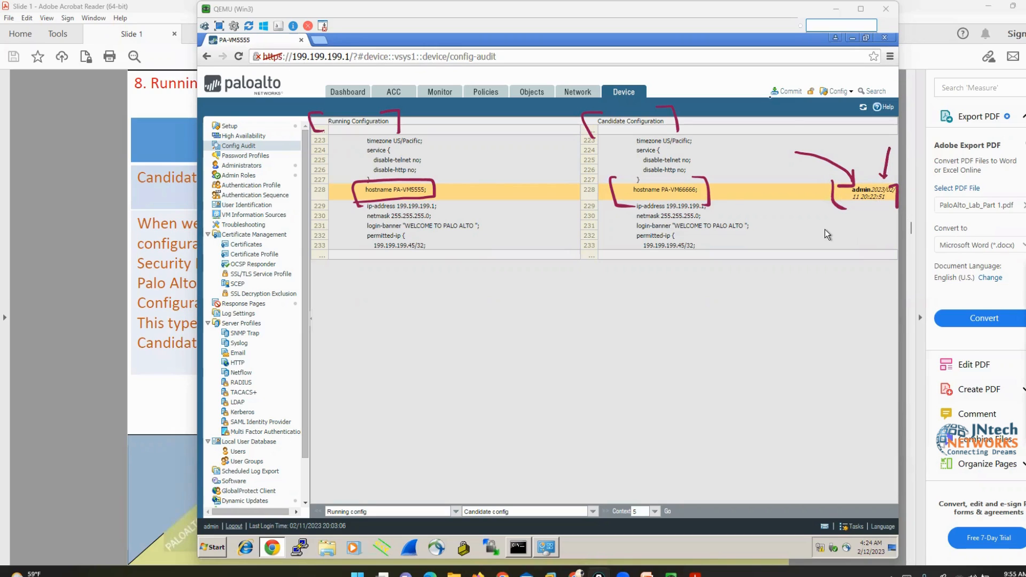
Commit the hostname change, check the console prompt shows PA-VM66666, and close Commit Status
click(787, 92)
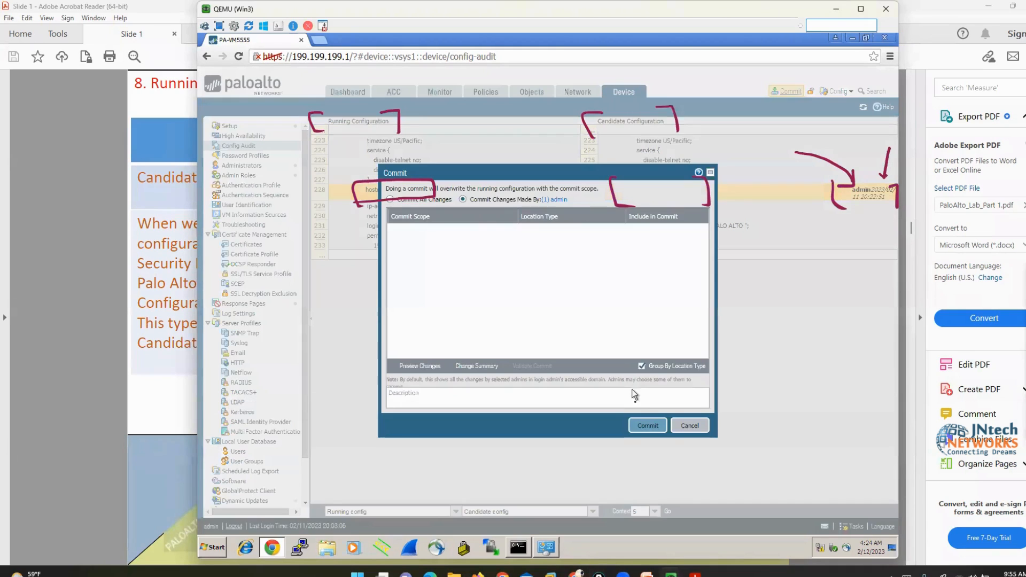
click(648, 426)
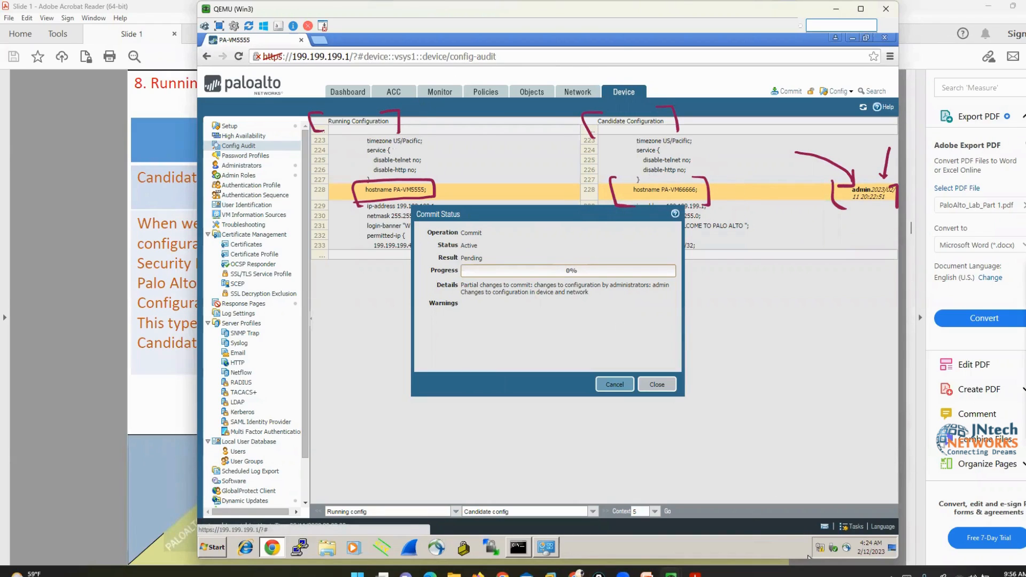
mouse_move(671, 575)
click(636, 521)
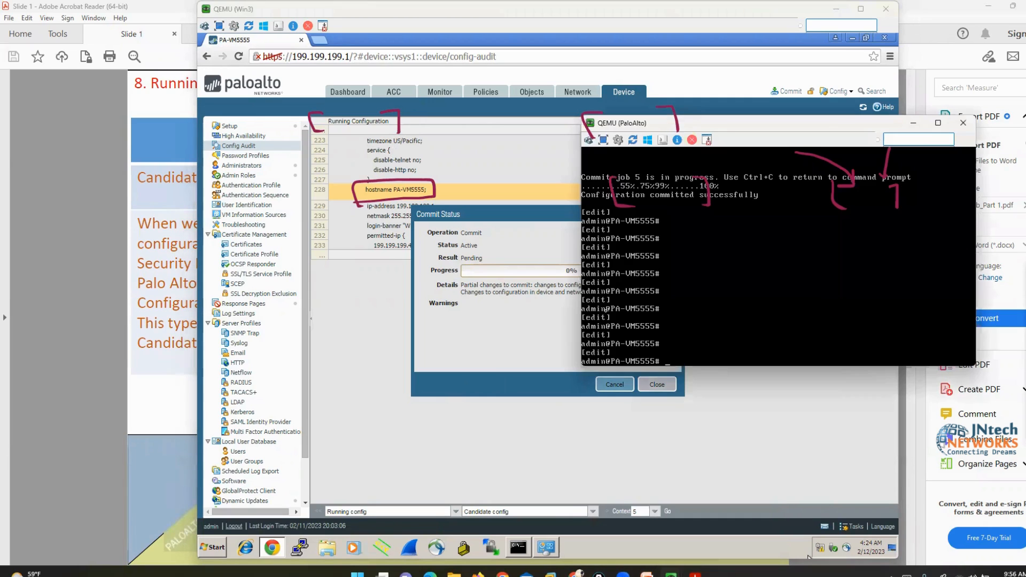
drag(701, 124, 757, 233)
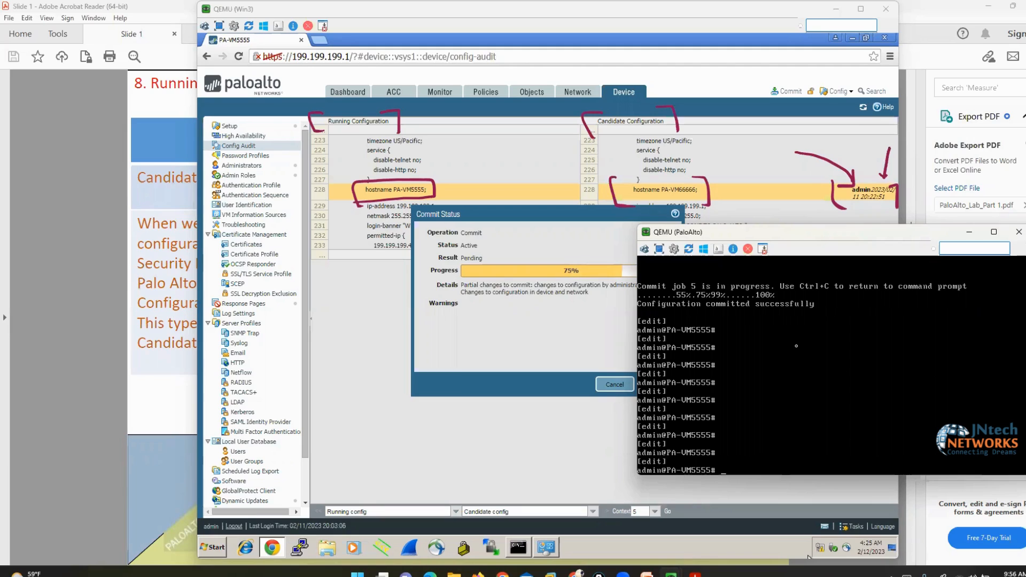
key(Return)
key(Return)
key(Return)
key(Return)
key(Return)
key(Return)
key(Return)
key(Return)
key(Return)
key(Return)
key(Return)
key(Return)
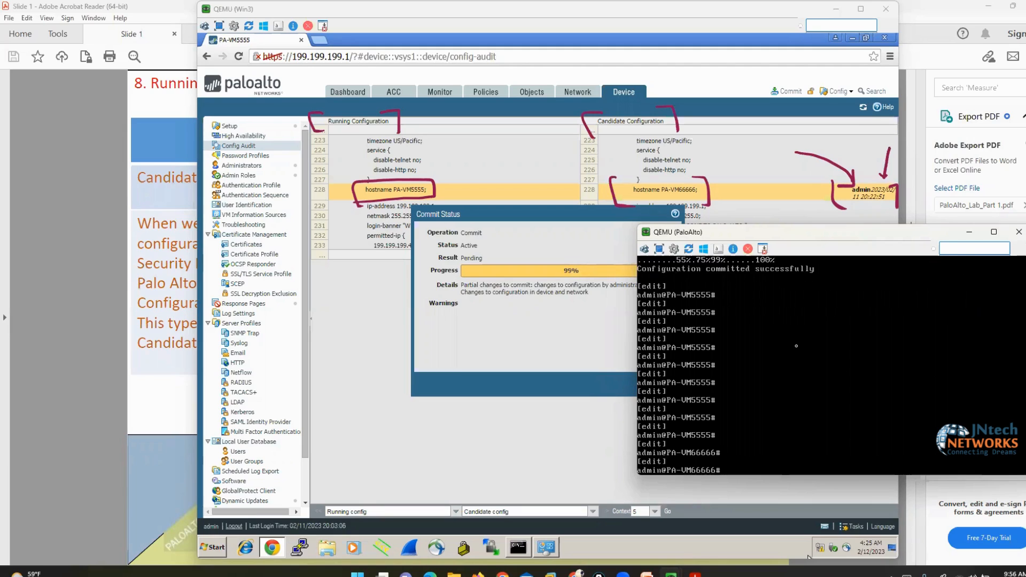
key(Return)
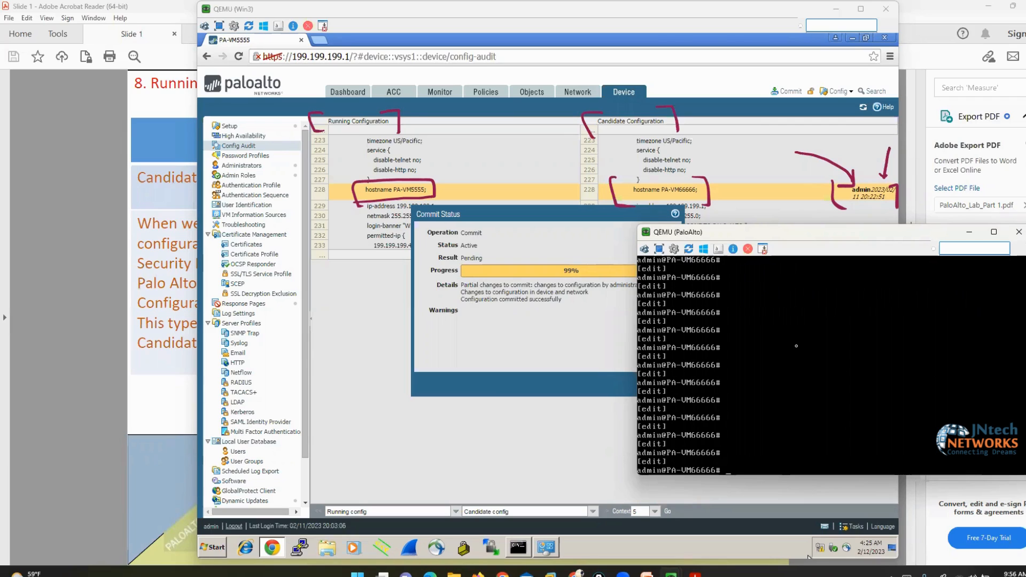
click(809, 558)
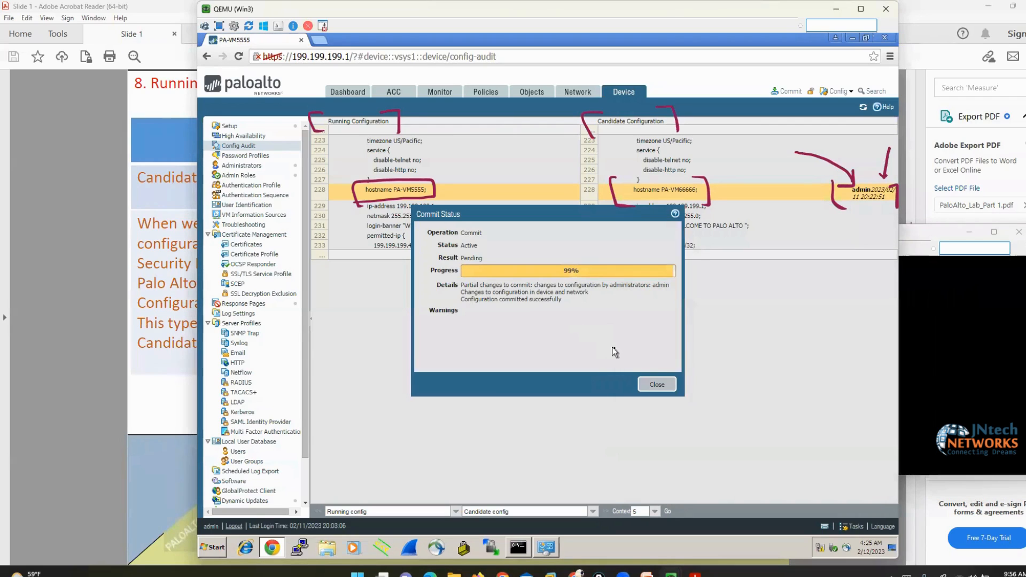
click(655, 386)
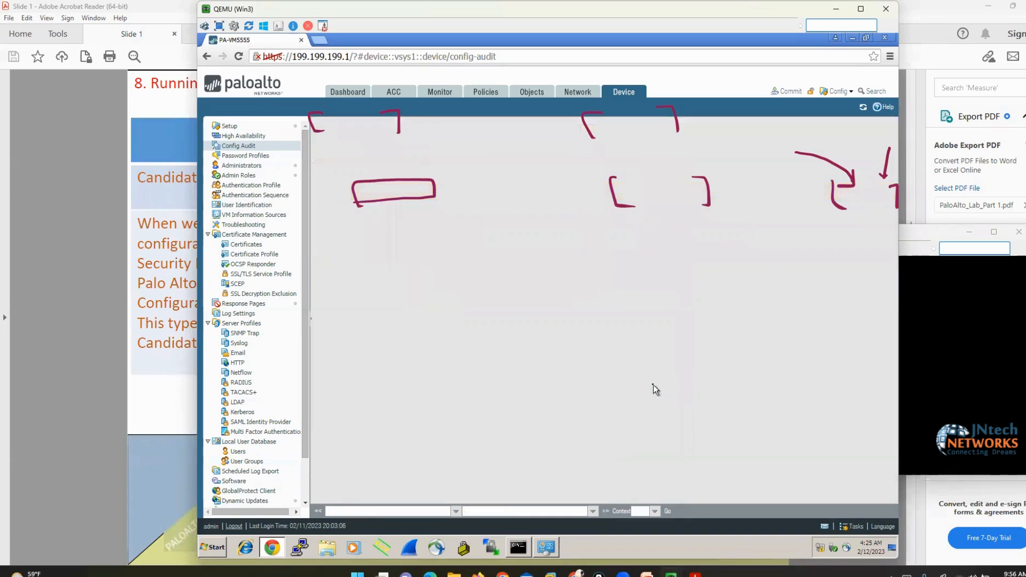
Rerun the Config Audit comparison, confirm 'These versions are identical', and bring back the lab slides
click(896, 448)
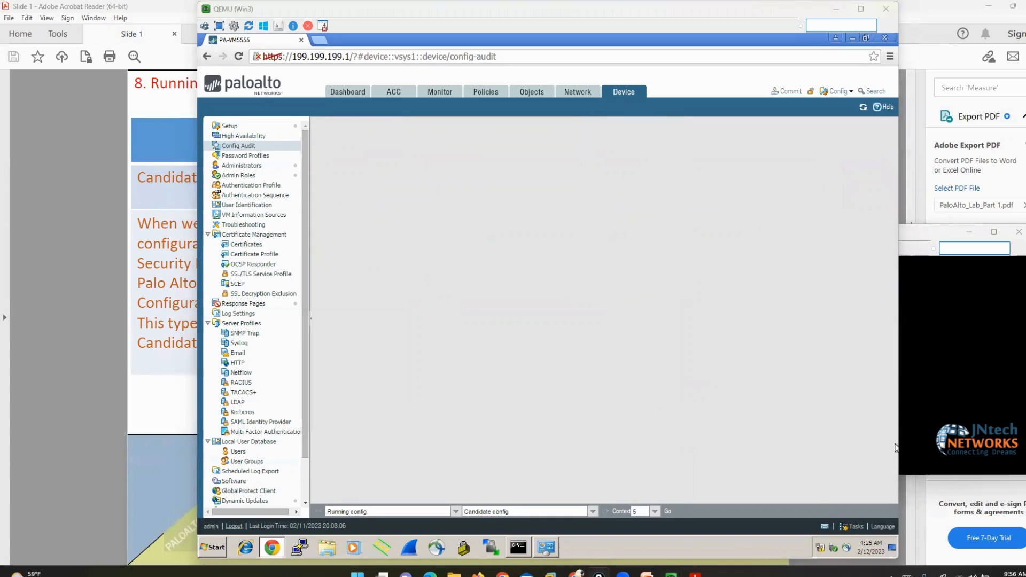
click(684, 285)
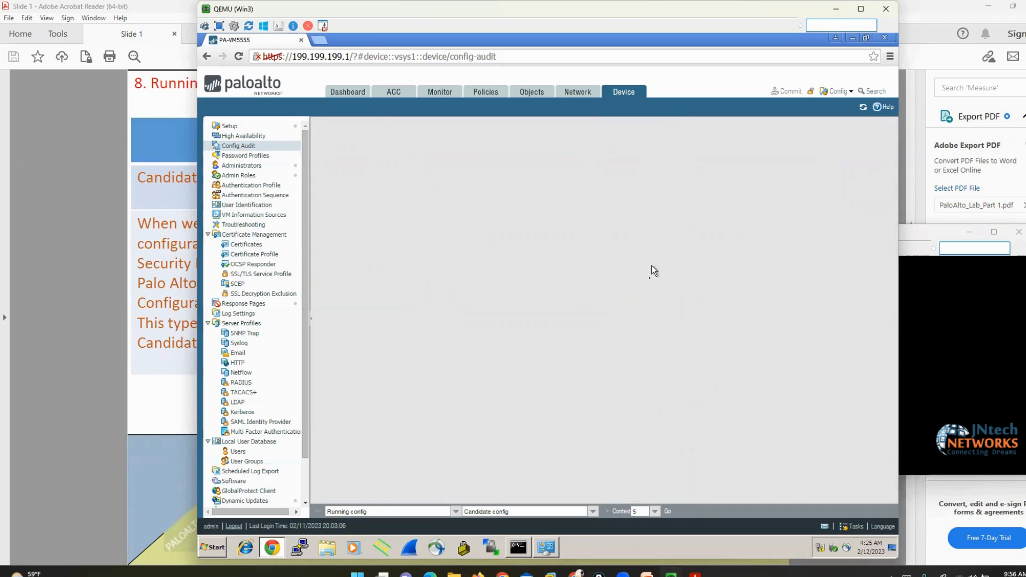
click(668, 512)
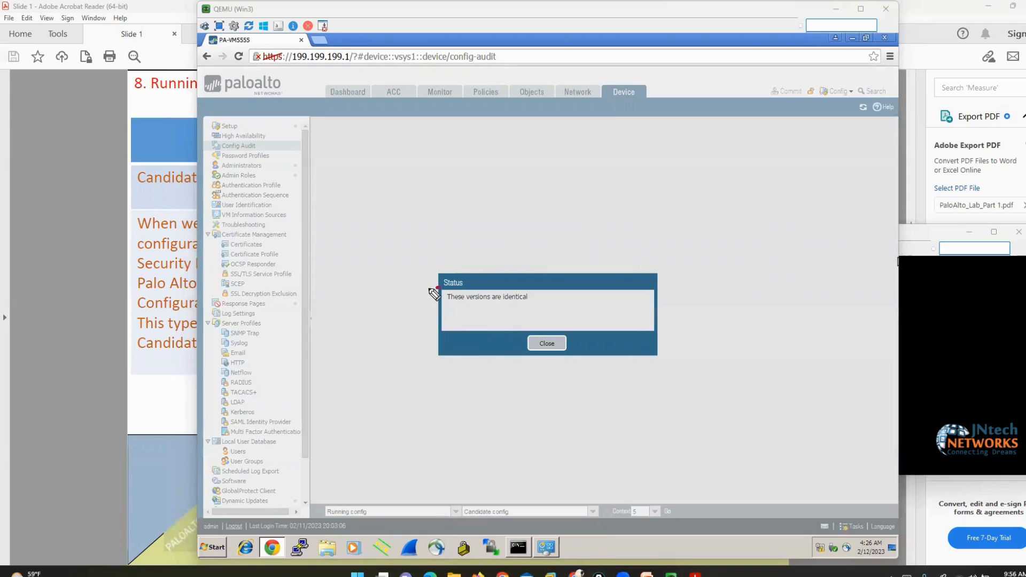
drag(440, 288, 443, 310)
mouse_move(517, 289)
mouse_down()
mouse_move(536, 299)
mouse_move(532, 315)
mouse_up()
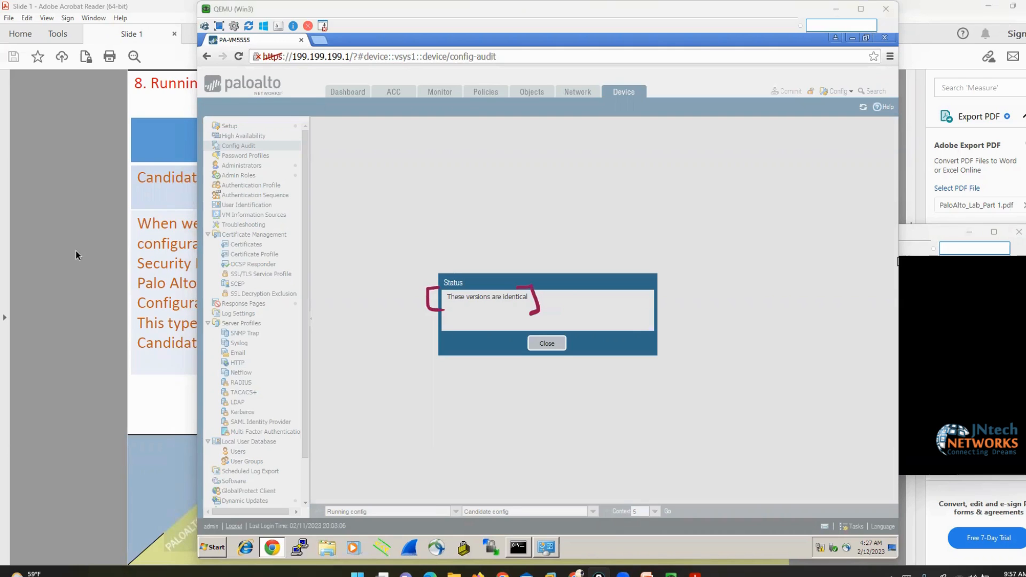
click(86, 293)
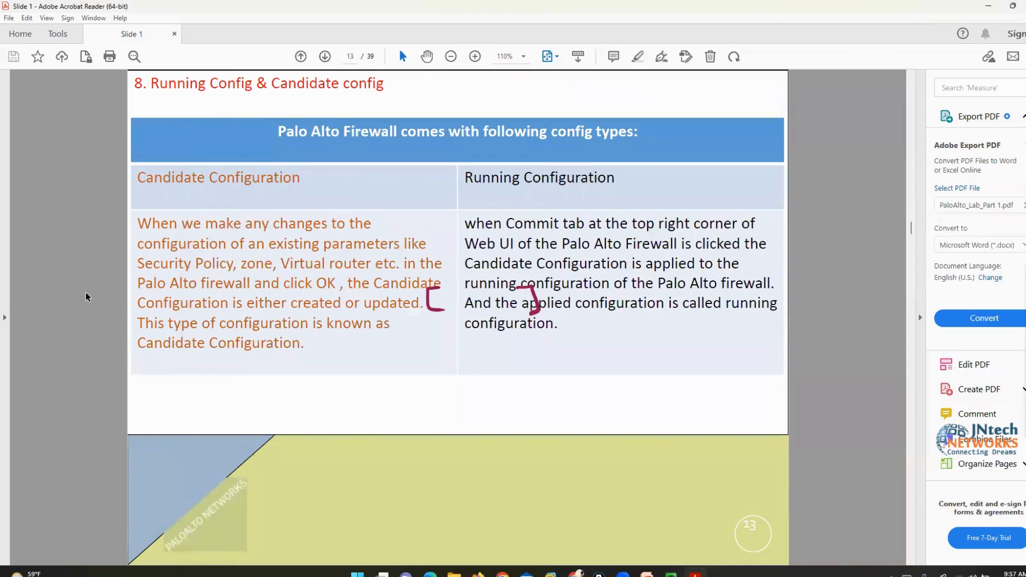
Scroll the lab guide to the Role based access slide, then dismiss the firewall UI's identical-versions status
scroll(86, 292, down, 2)
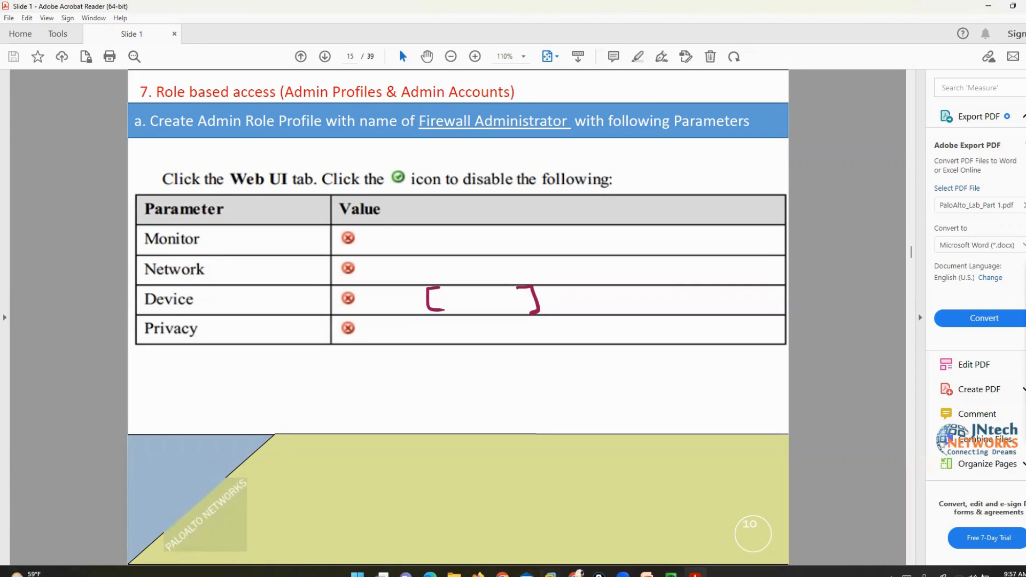
mouse_move(671, 574)
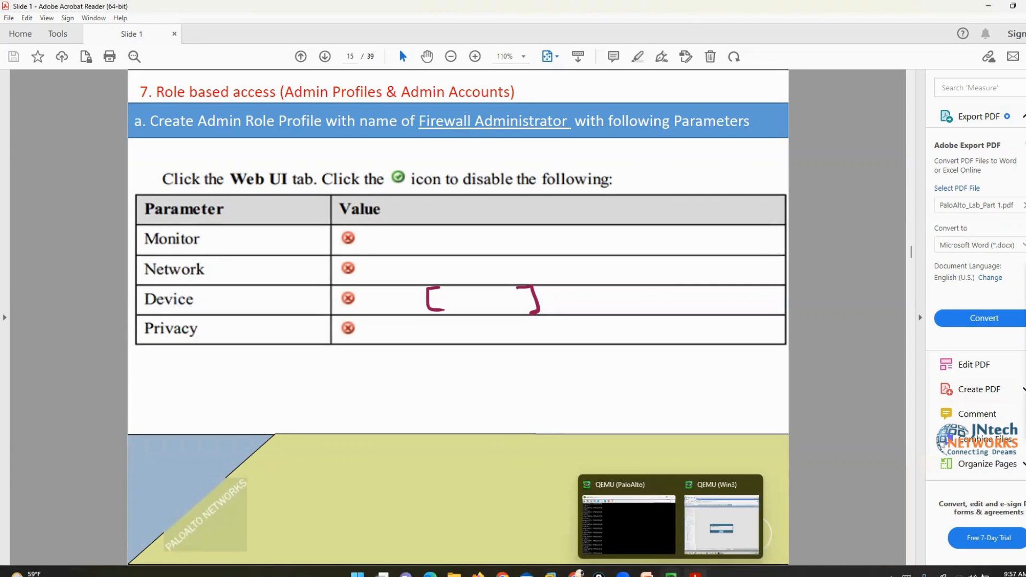
click(717, 535)
click(546, 343)
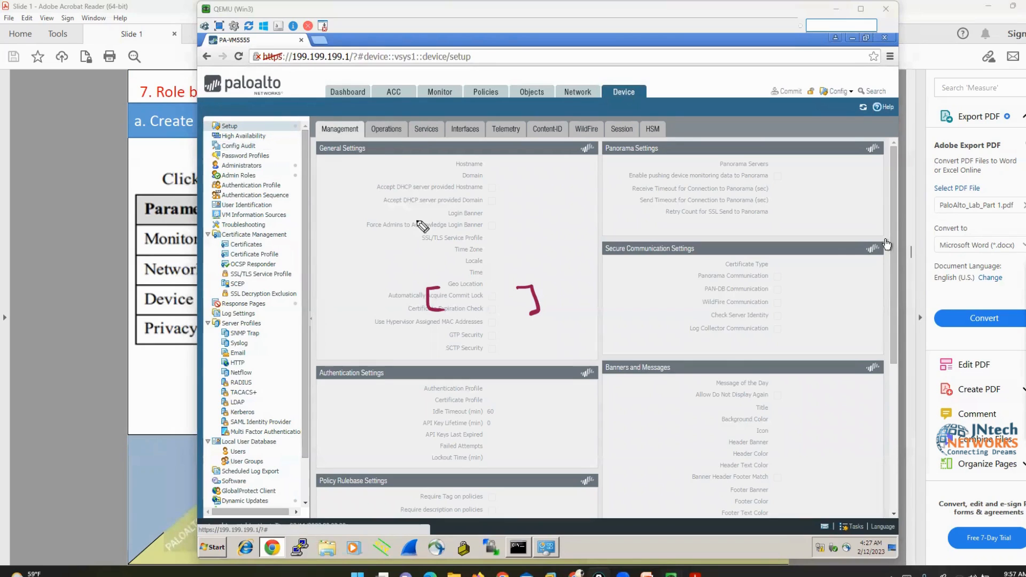
Review Device > Setup > Operations, including Revert to last saved configuration, then return to the slides
click(386, 129)
mouse_move(464, 159)
mouse_down()
mouse_move(473, 170)
mouse_move(341, 161)
mouse_move(385, 177)
mouse_up()
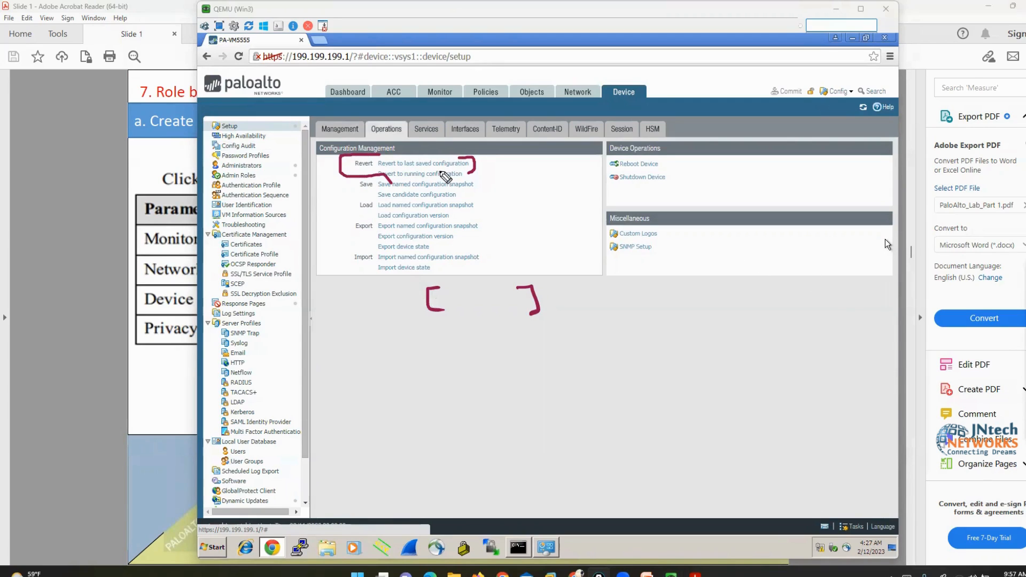
click(1021, 302)
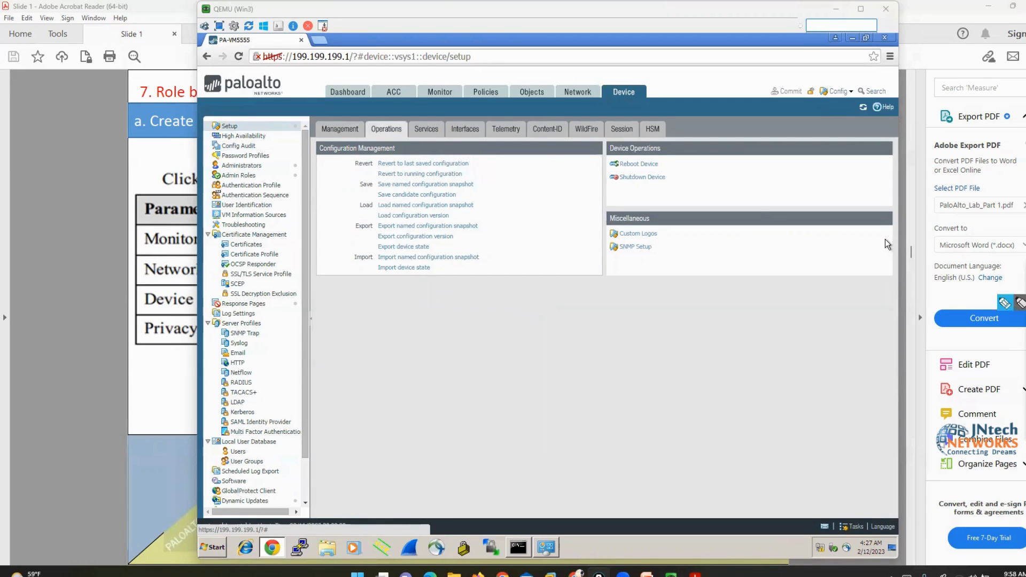
click(822, 321)
click(64, 289)
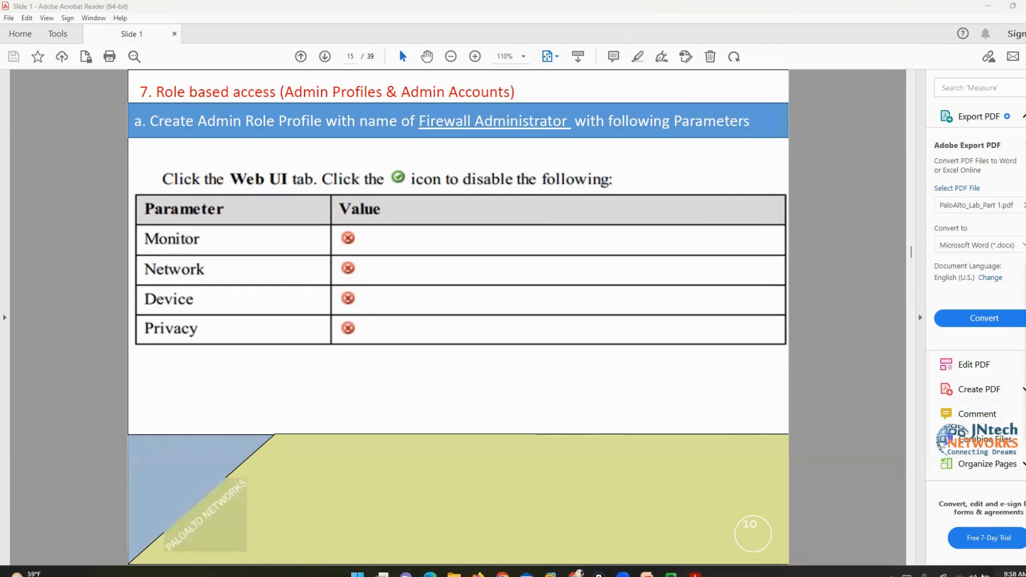
Present slide 15's Firewall Administrator role profile table, briefly selecting its Value column
key(super+n)
click(825, 288)
drag(338, 197, 489, 343)
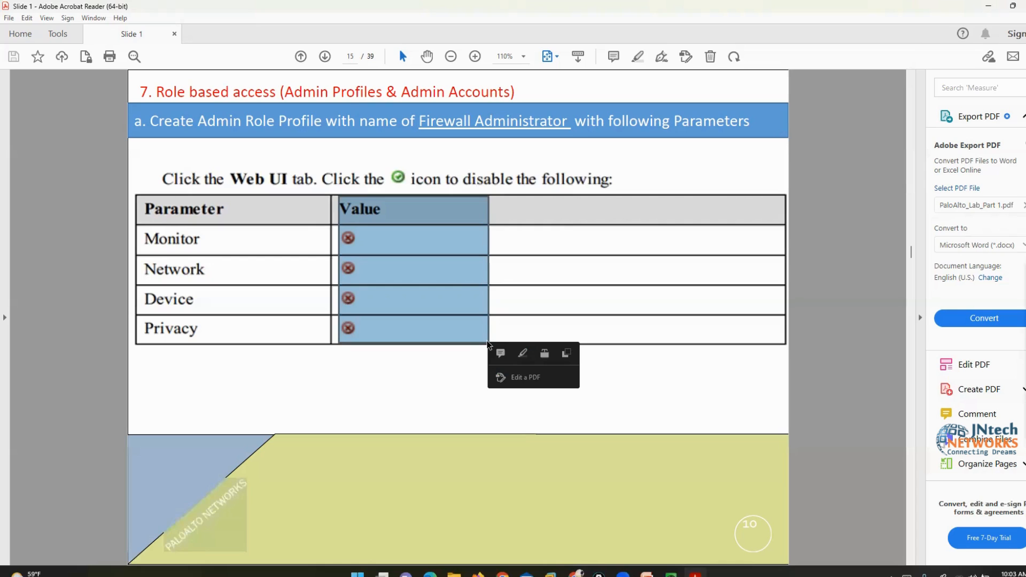
click(554, 213)
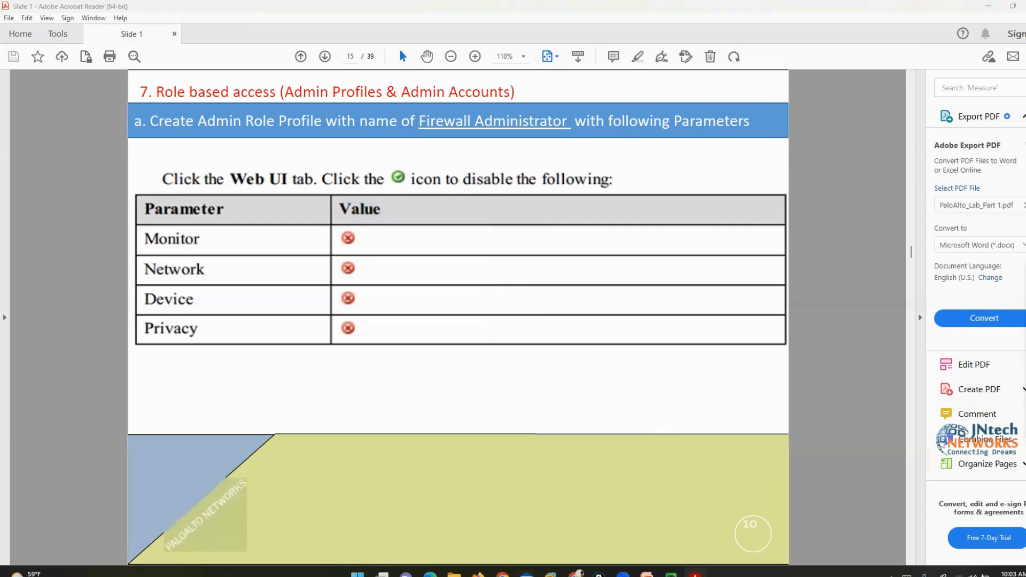
Bring the PaloAlto console and then the Win3 firewall web UI window forward
mouse_move(578, 573)
click(589, 524)
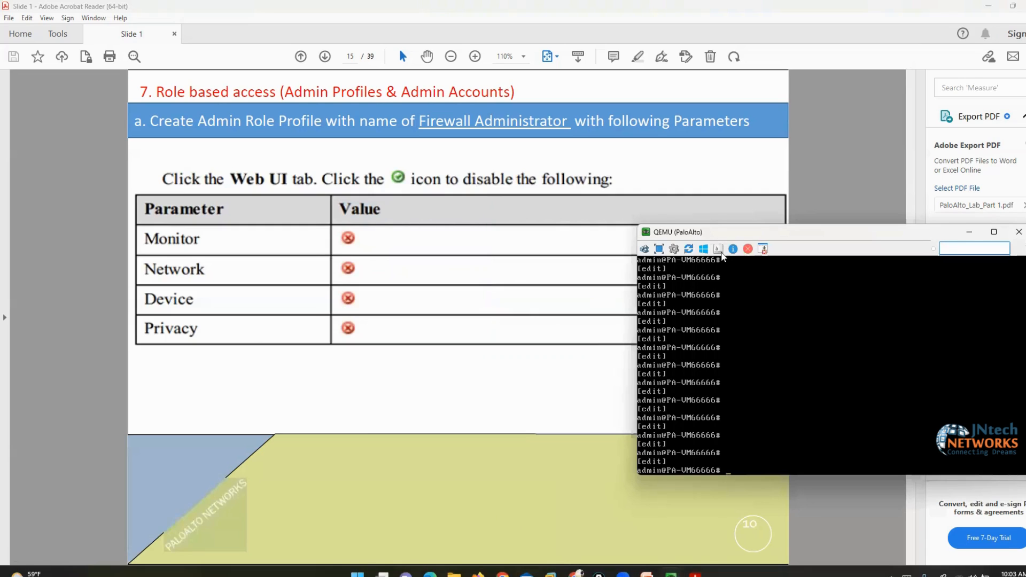
mouse_move(671, 574)
click(725, 532)
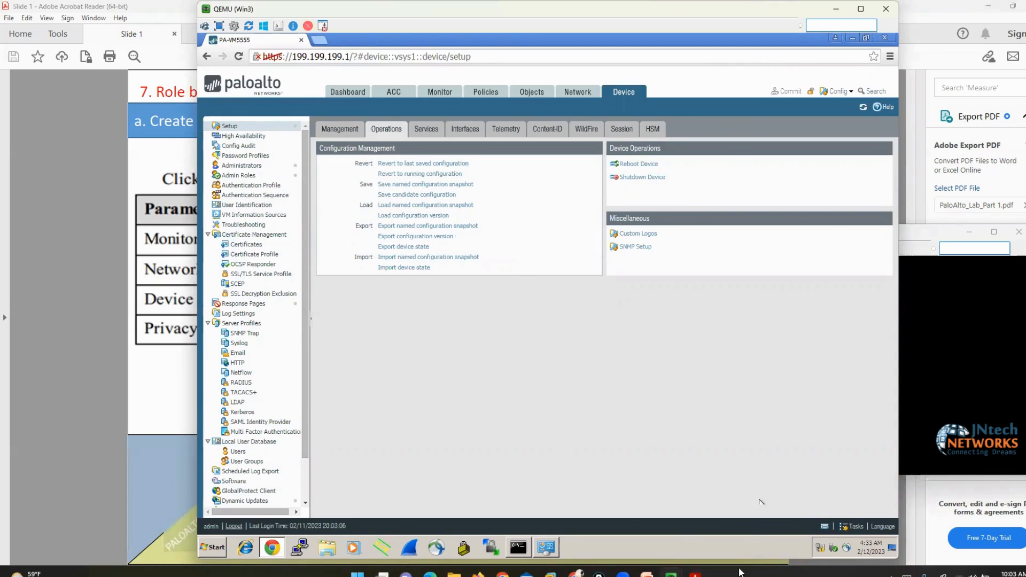
Launch mspaint from the Run box by typing ms
key(super+r)
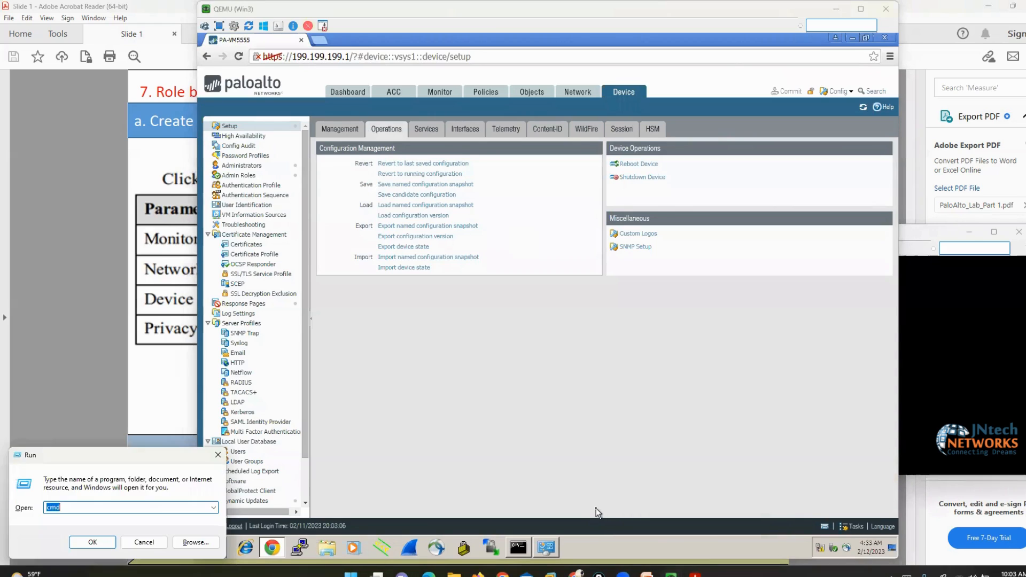
text(ms)
key(Up)
key(Up)
key(Return)
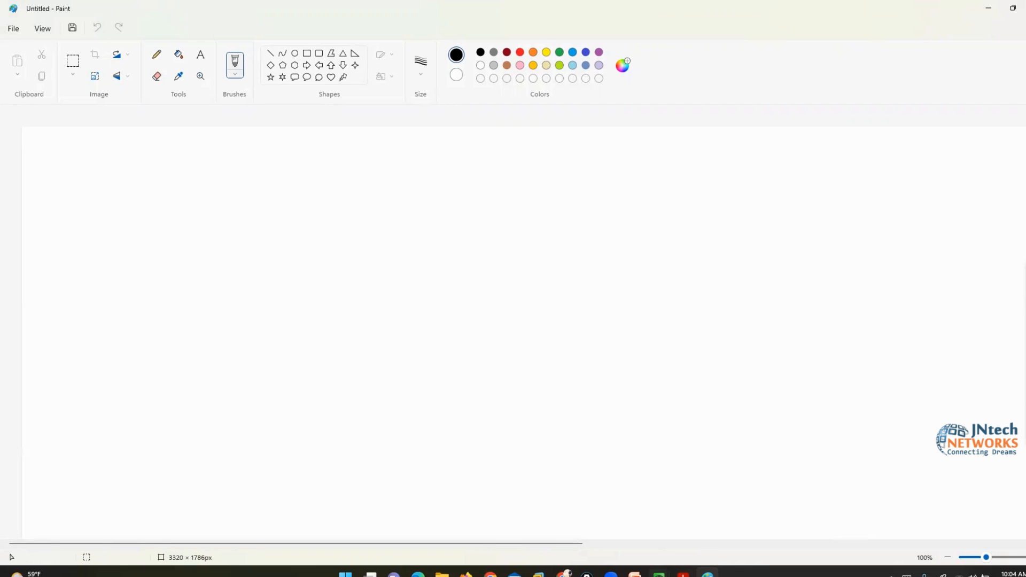
Highlight the Role based access slide title, then minimize Acrobat
click(683, 574)
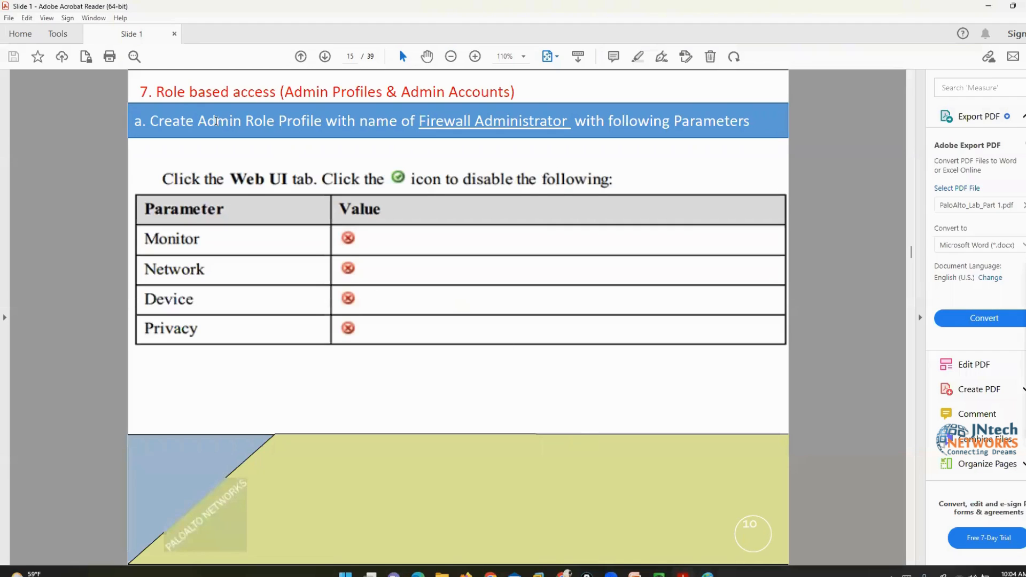
drag(156, 92, 269, 90)
click(772, 366)
click(989, 6)
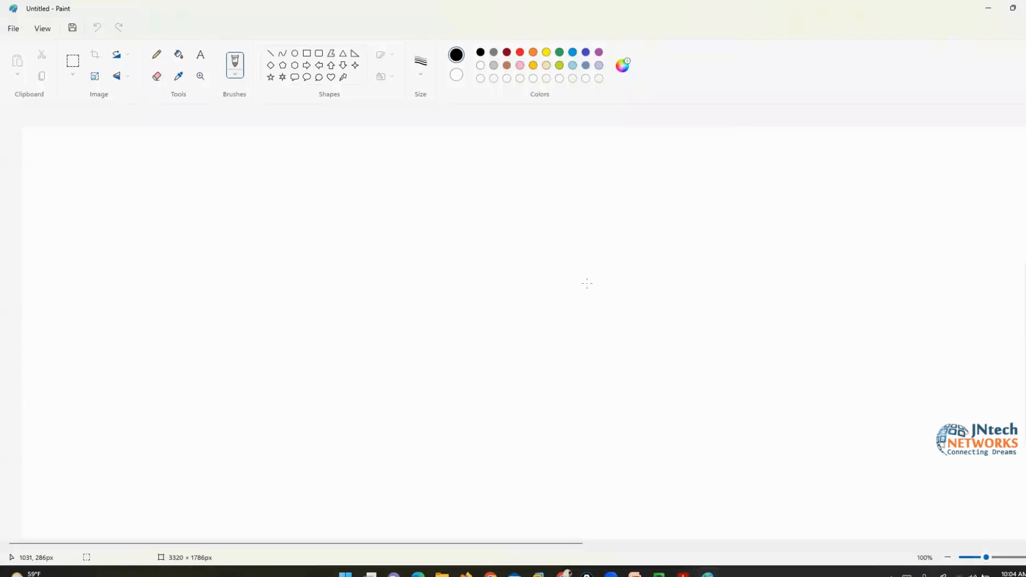
Fill the Paint canvas black and draw a yellow rectangle across the top centre
click(372, 318)
click(179, 54)
click(410, 337)
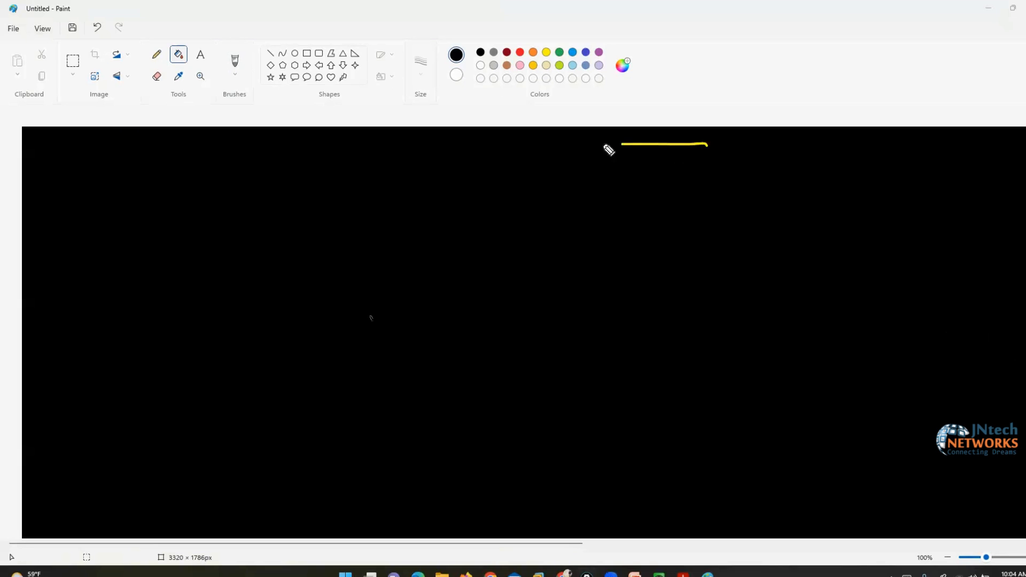
mouse_move(609, 151)
mouse_down()
mouse_move(380, 149)
mouse_move(351, 165)
mouse_move(354, 224)
mouse_move(692, 229)
mouse_move(732, 181)
mouse_move(707, 146)
mouse_up()
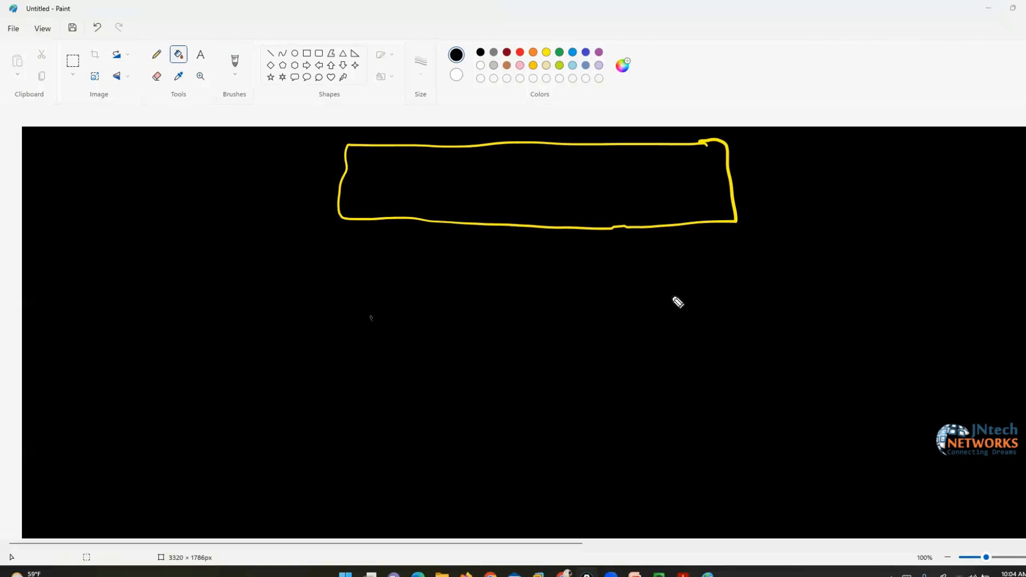
Write admin1 and admin 2 on the left and PA-FW inside the yellow rectangle
drag(243, 339, 345, 345)
mouse_move(236, 441)
mouse_down()
mouse_move(235, 454)
mouse_move(336, 461)
mouse_up()
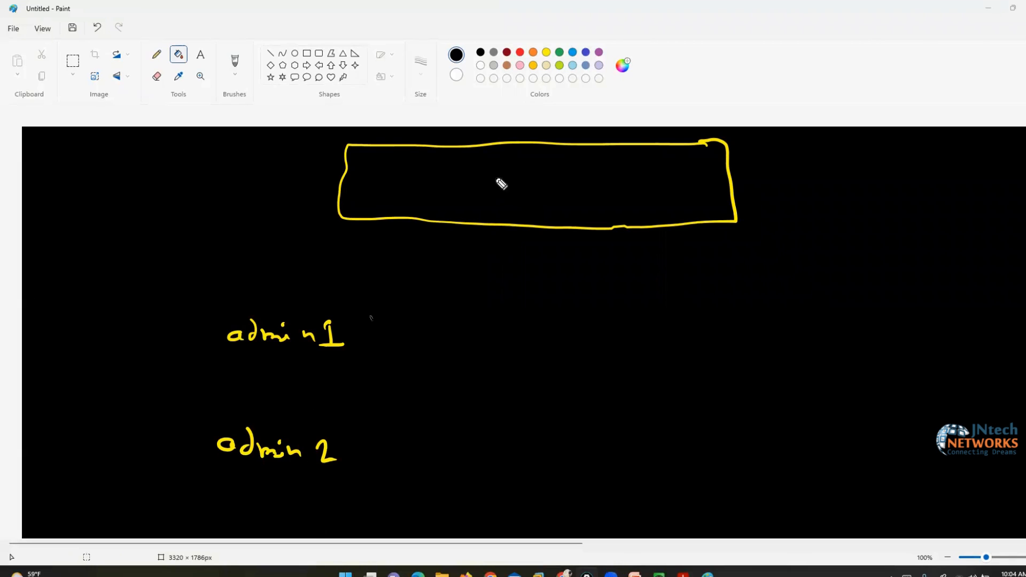
mouse_move(484, 169)
mouse_down()
mouse_move(486, 203)
mouse_move(489, 188)
mouse_move(606, 169)
mouse_move(603, 183)
mouse_move(648, 177)
mouse_up()
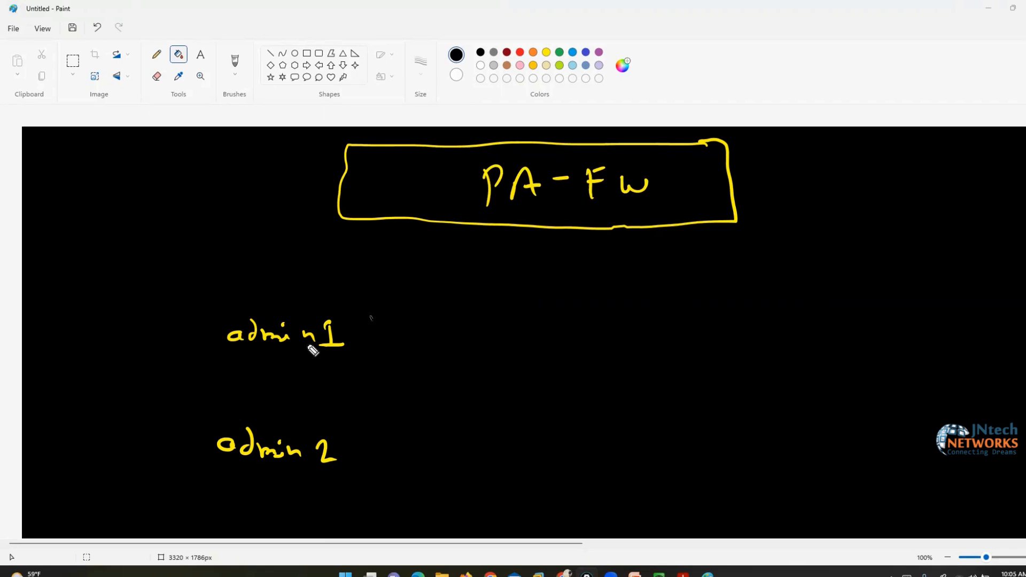
Sketch brackets and arrows linking admin1 and admin 2 to PA-FW, then undo them
drag(355, 310, 356, 354)
mouse_move(229, 305)
mouse_down()
mouse_move(208, 340)
mouse_move(236, 362)
mouse_up()
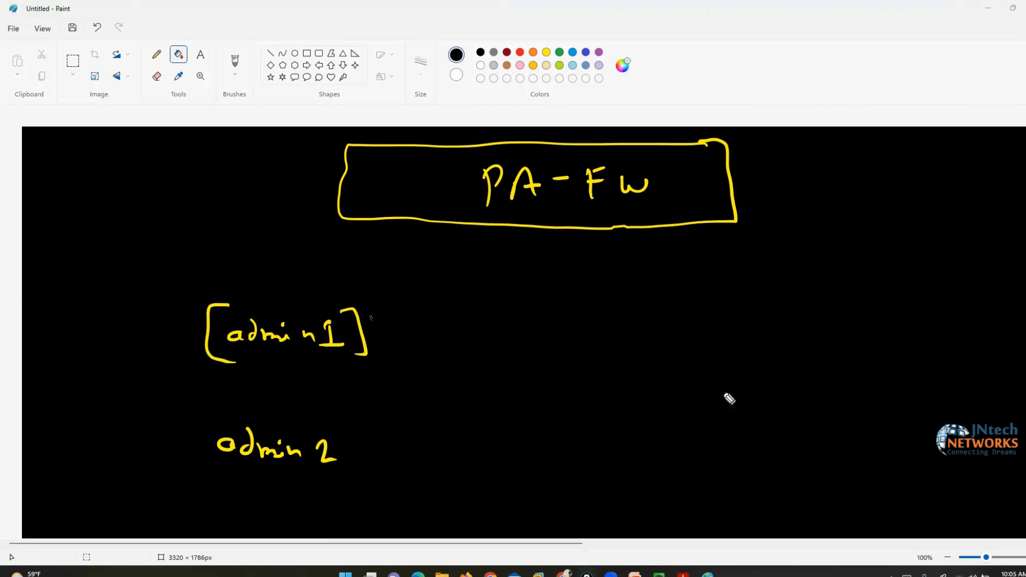
mouse_move(185, 331)
mouse_down()
mouse_move(152, 291)
mouse_move(326, 193)
mouse_move(314, 208)
mouse_up()
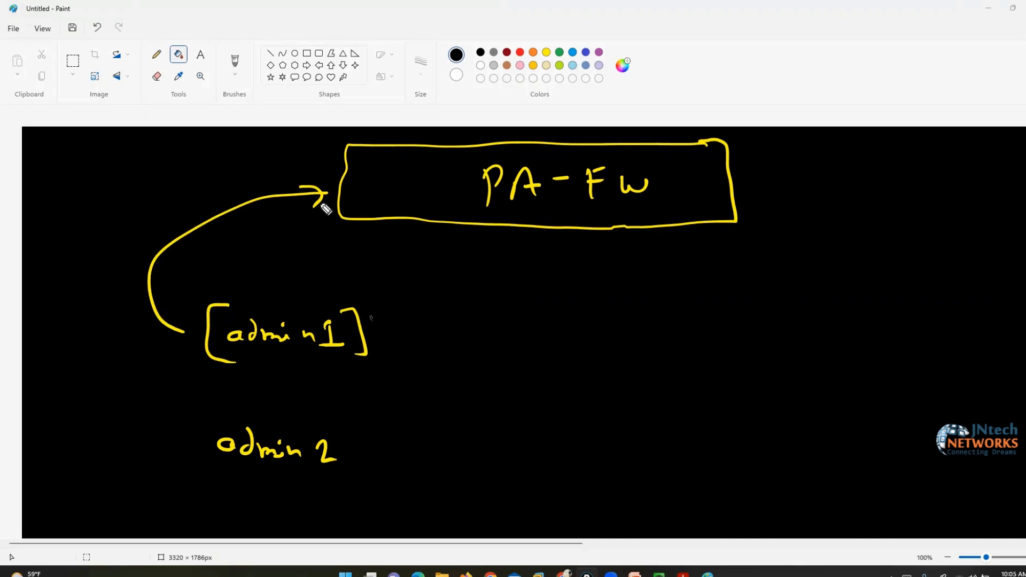
mouse_move(332, 419)
mouse_down()
mouse_move(252, 419)
mouse_move(197, 444)
mouse_move(345, 480)
mouse_move(352, 422)
mouse_move(333, 420)
mouse_up()
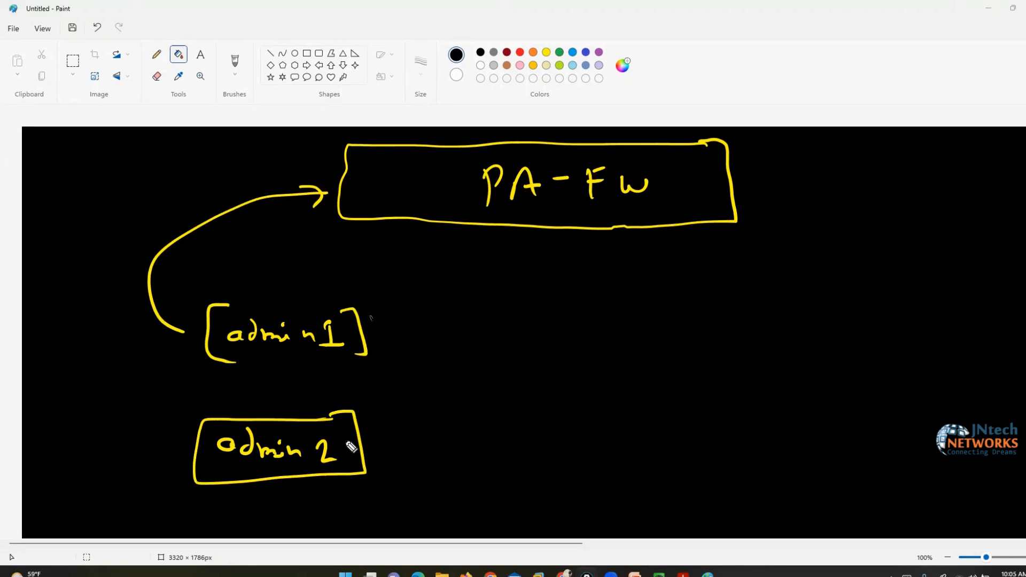
mouse_move(191, 460)
mouse_down()
mouse_move(80, 399)
mouse_move(296, 166)
mouse_move(315, 165)
mouse_up()
mouse_move(301, 146)
mouse_down()
mouse_move(320, 167)
mouse_move(303, 169)
mouse_up()
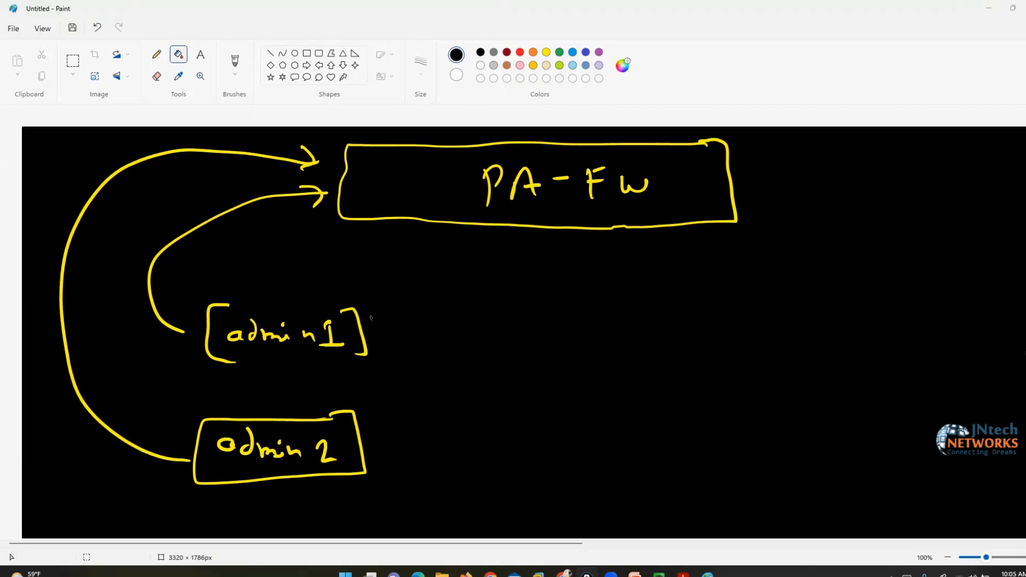
key(ctrl+z)
key(ctrl+z)
key(ctrl+z)
key(ctrl+z)
key(ctrl+z)
key(ctrl+z)
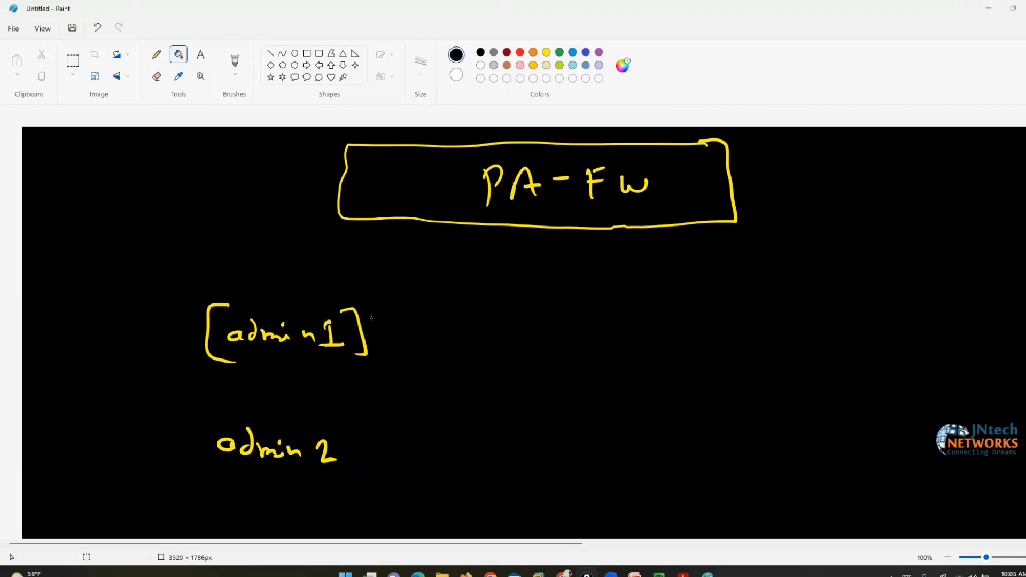
key(ctrl+z)
key(ctrl+z)
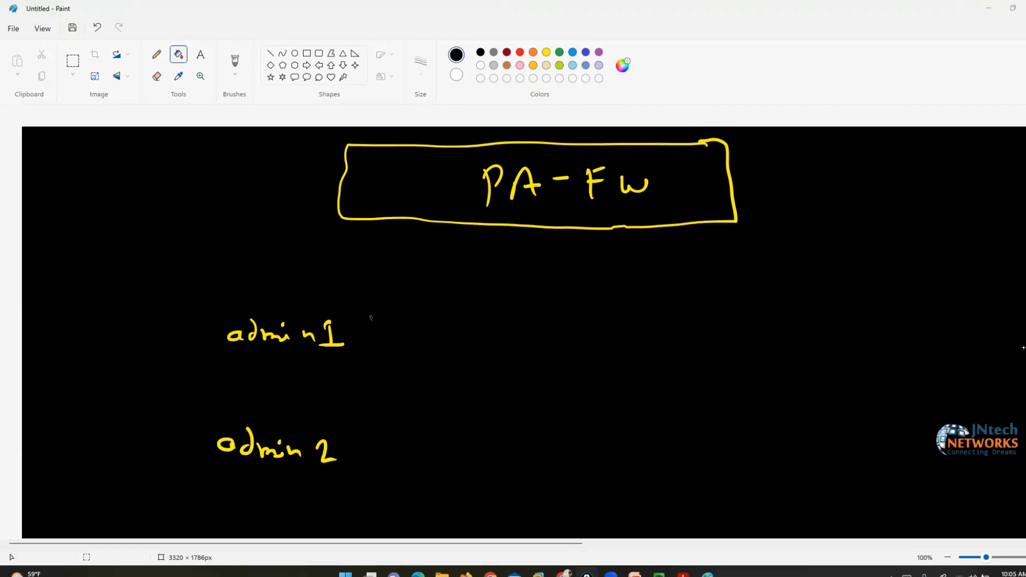
Write a bracketed yellow admin Profile label and a bracketed crimson L3 admin
mouse_move(590, 290)
mouse_down()
mouse_move(680, 287)
mouse_move(743, 316)
mouse_move(773, 304)
mouse_move(788, 324)
mouse_up()
drag(567, 270, 575, 306)
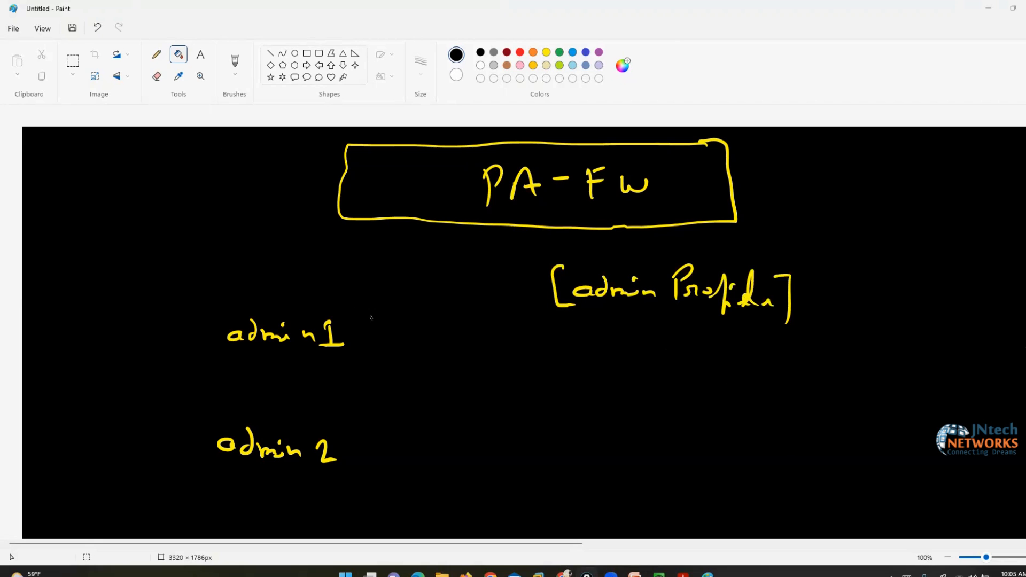
click(993, 369)
mouse_move(588, 336)
mouse_down()
mouse_move(589, 357)
mouse_move(623, 348)
mouse_move(717, 365)
mouse_move(749, 348)
mouse_move(762, 392)
mouse_up()
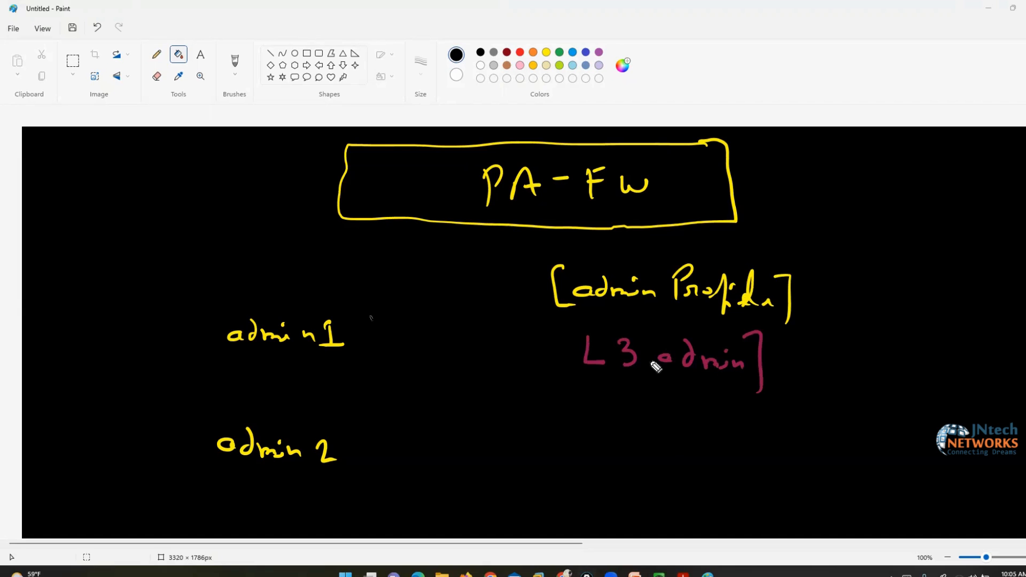
drag(564, 324, 569, 378)
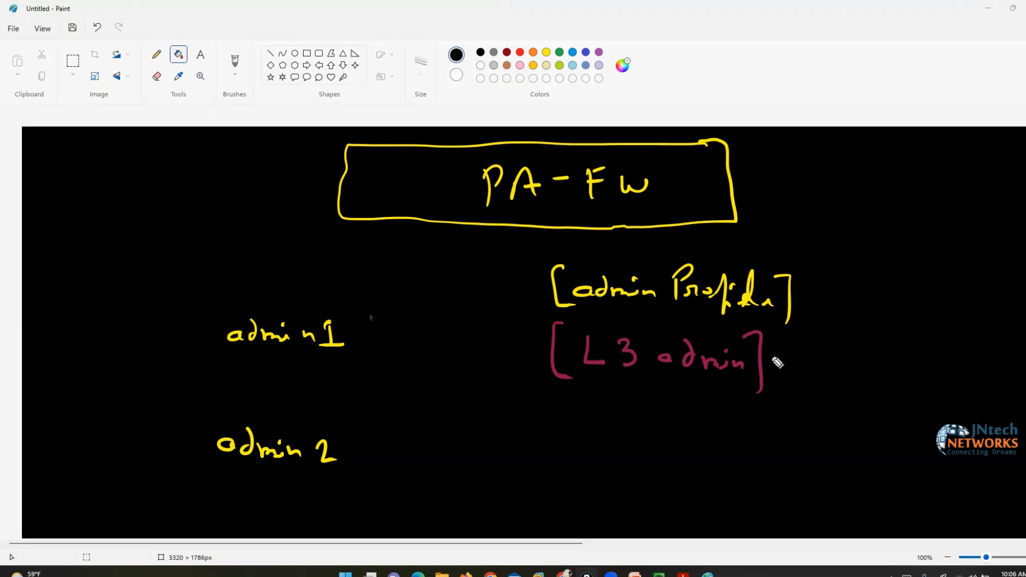
Arrow L3 admin to a bracketed full Access and to a crimson-bracketed admin1
mouse_move(770, 350)
mouse_down()
mouse_move(824, 340)
mouse_move(809, 351)
mouse_move(849, 306)
mouse_move(877, 335)
mouse_move(991, 326)
mouse_move(1016, 342)
mouse_move(1020, 361)
mouse_up()
drag(843, 302, 845, 368)
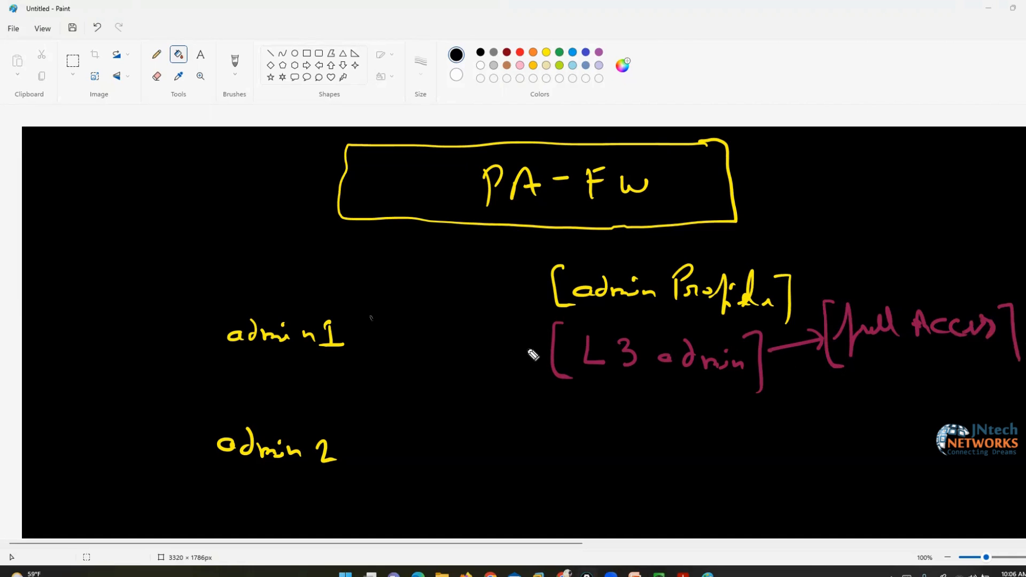
mouse_move(544, 351)
mouse_down()
mouse_move(374, 345)
mouse_move(367, 336)
mouse_move(370, 351)
mouse_up()
mouse_move(341, 312)
mouse_down()
mouse_move(353, 310)
mouse_move(361, 358)
mouse_up()
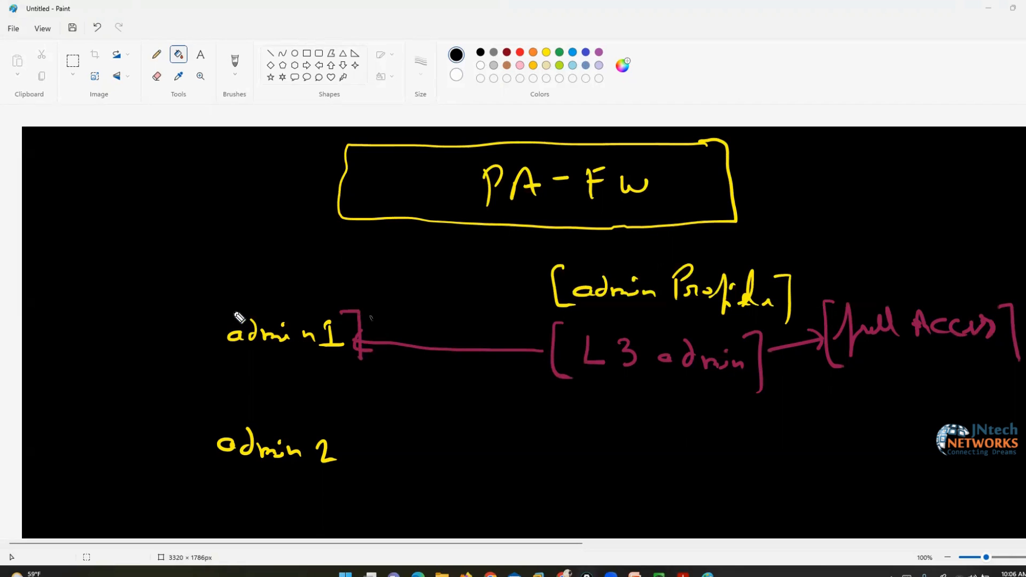
mouse_move(235, 306)
mouse_down()
mouse_move(206, 320)
mouse_move(219, 356)
mouse_up()
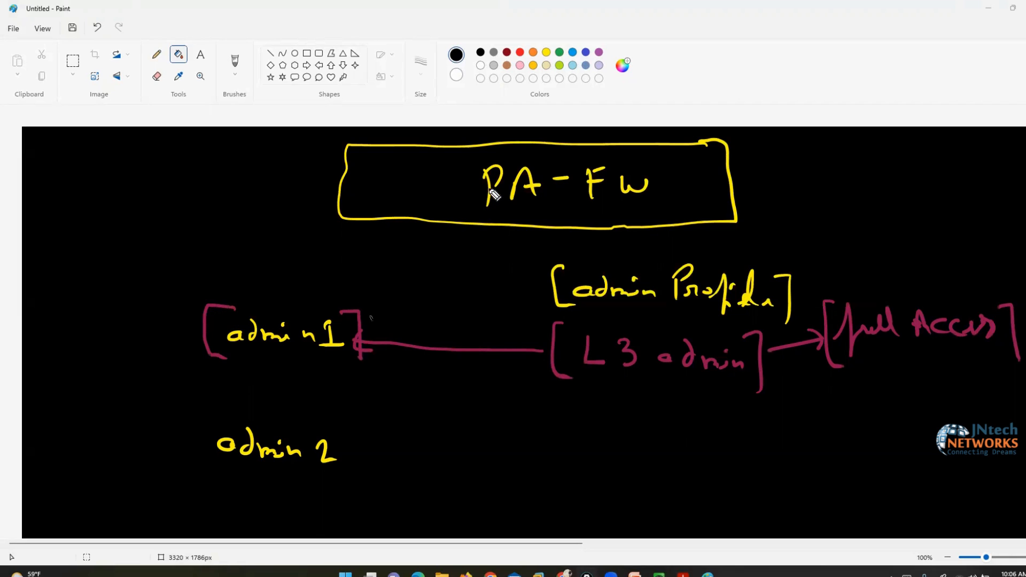
In crimson, underline Access and write [L1 admin] → [Read only], arrowed to a bracketed admin 2
drag(903, 353, 946, 348)
mouse_move(568, 416)
mouse_down()
mouse_move(543, 477)
mouse_move(557, 476)
mouse_up()
mouse_move(579, 433)
mouse_down()
mouse_move(593, 455)
mouse_move(743, 449)
mouse_move(751, 485)
mouse_up()
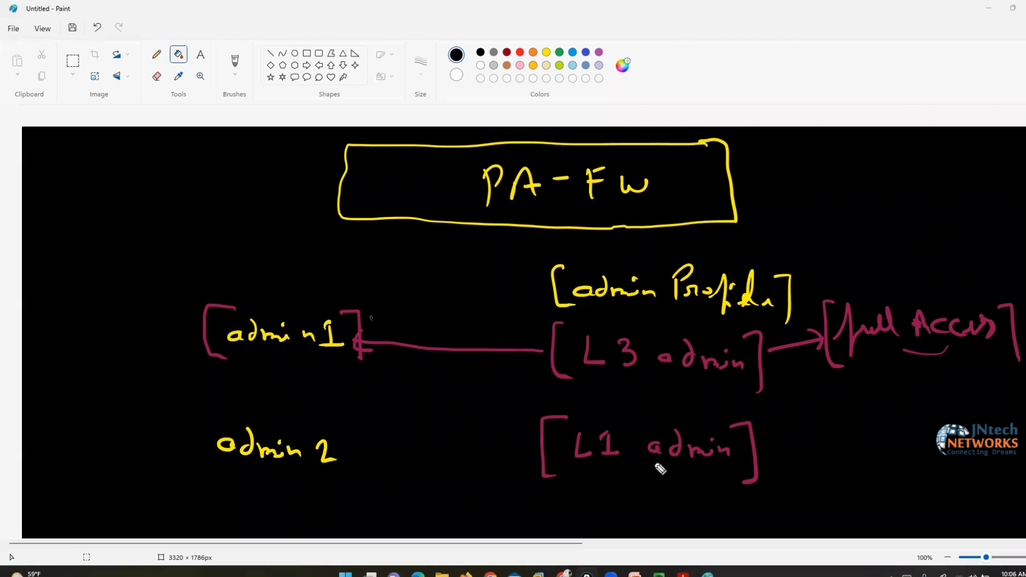
mouse_move(760, 470)
mouse_down()
mouse_move(807, 469)
mouse_move(797, 480)
mouse_up()
mouse_move(836, 453)
mouse_down()
mouse_move(839, 478)
mouse_move(880, 476)
mouse_move(898, 458)
mouse_move(904, 479)
mouse_move(947, 470)
mouse_move(977, 481)
mouse_move(978, 495)
mouse_up()
drag(989, 438, 992, 510)
drag(830, 432, 834, 506)
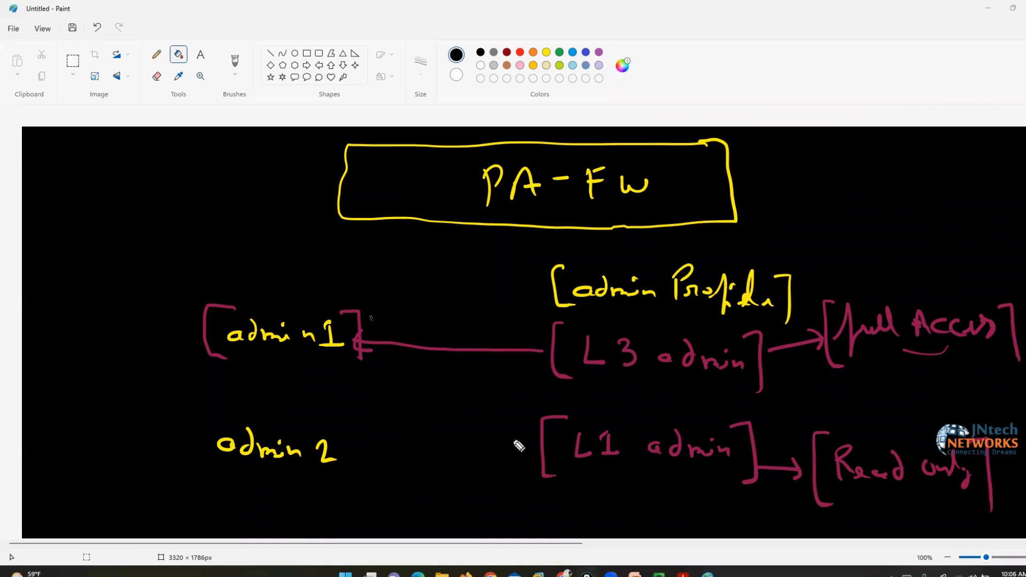
mouse_move(533, 448)
mouse_down()
mouse_move(353, 454)
mouse_move(366, 467)
mouse_up()
mouse_move(349, 430)
mouse_down()
mouse_move(336, 432)
mouse_move(355, 471)
mouse_up()
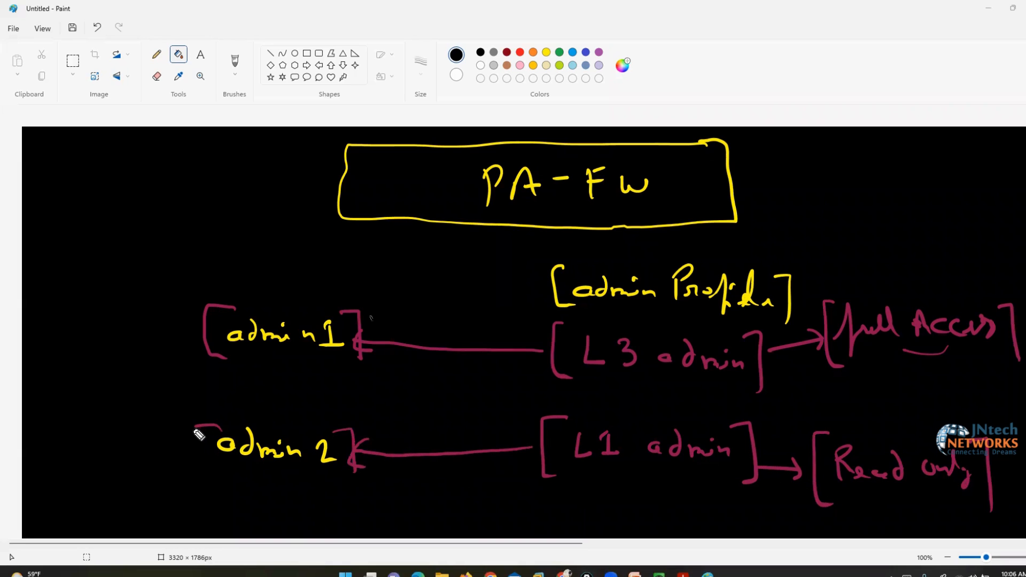
drag(206, 426, 217, 469)
drag(967, 504, 851, 498)
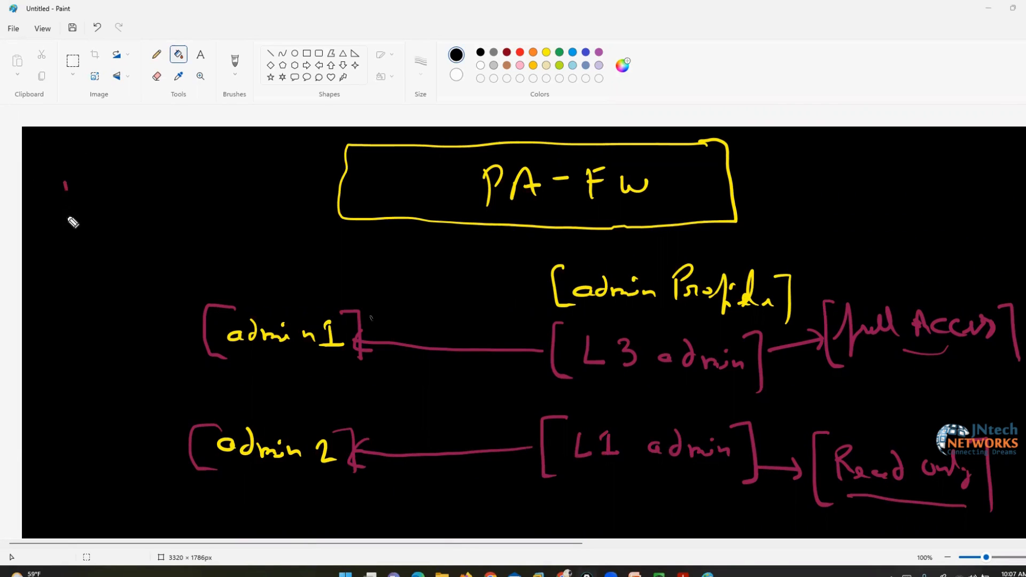
Write a bracketed RBAC title at the top-left of the canvas
mouse_move(66, 218)
mouse_down()
mouse_move(68, 187)
mouse_move(99, 217)
mouse_up()
drag(113, 173, 114, 226)
drag(114, 205, 115, 227)
drag(113, 176, 114, 206)
mouse_move(159, 172)
mouse_down()
mouse_move(145, 220)
mouse_move(174, 218)
mouse_up()
drag(150, 203, 211, 216)
drag(202, 166, 214, 249)
mouse_move(63, 160)
mouse_down()
mouse_move(31, 169)
mouse_move(58, 249)
mouse_up()
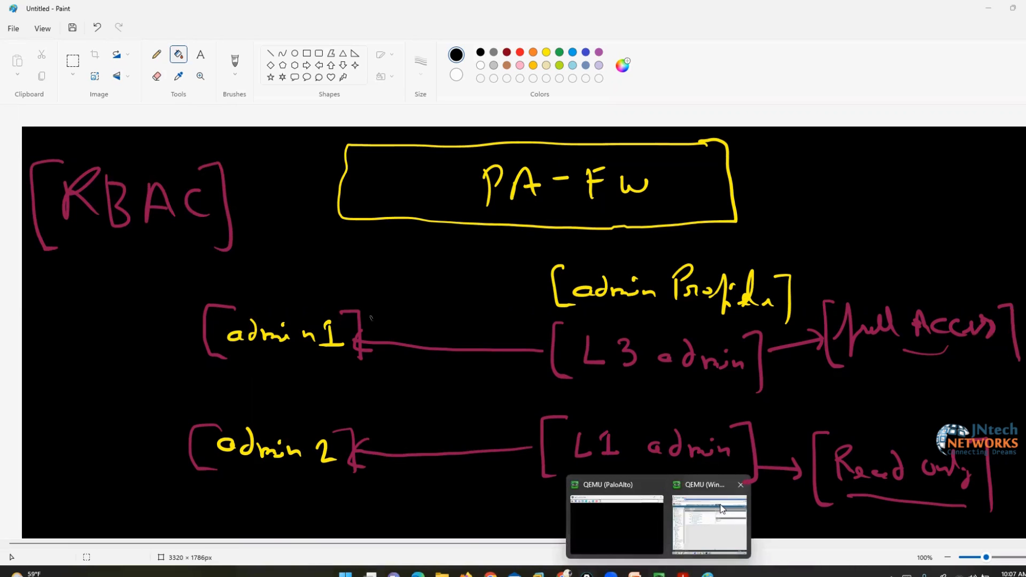
click(717, 513)
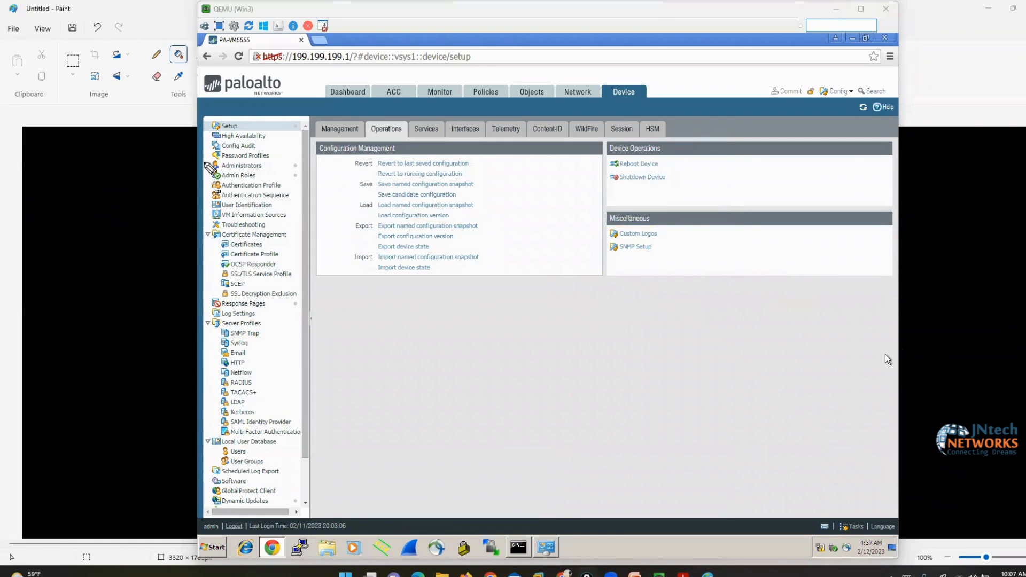
mouse_move(212, 159)
mouse_down()
mouse_move(196, 172)
mouse_move(206, 185)
mouse_up()
mouse_move(258, 161)
mouse_down()
mouse_move(269, 162)
mouse_move(260, 183)
mouse_up()
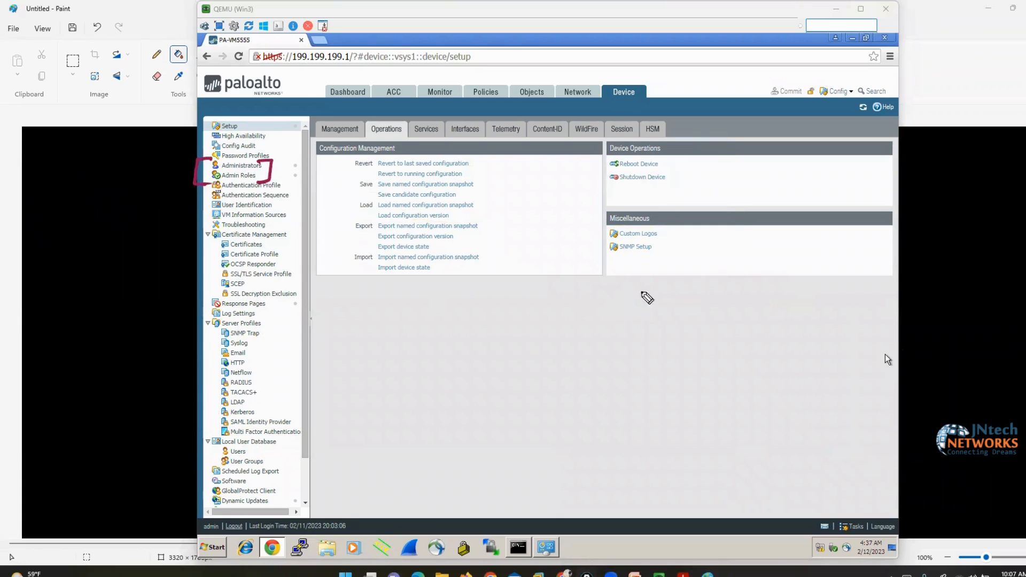
click(885, 354)
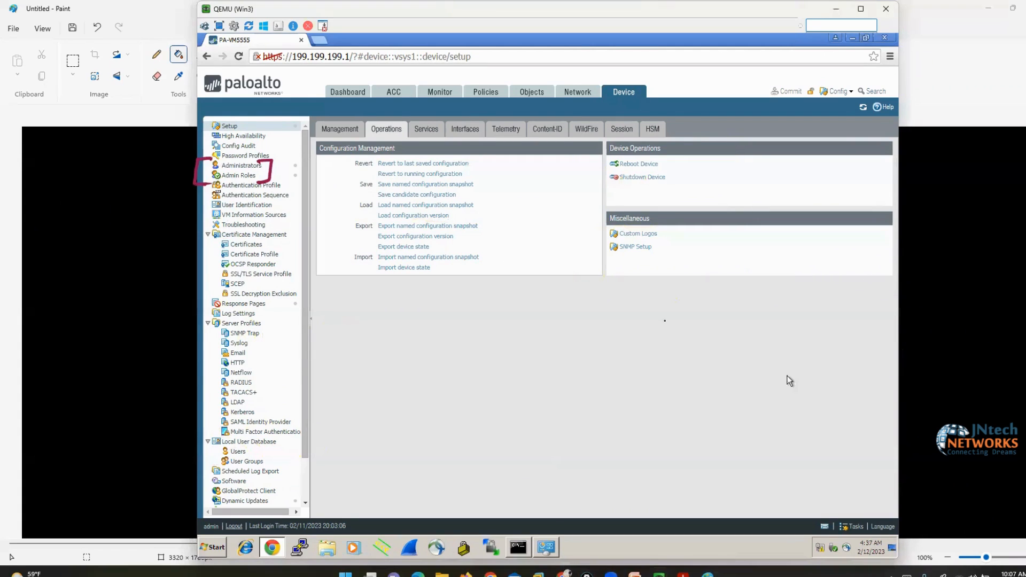
click(237, 170)
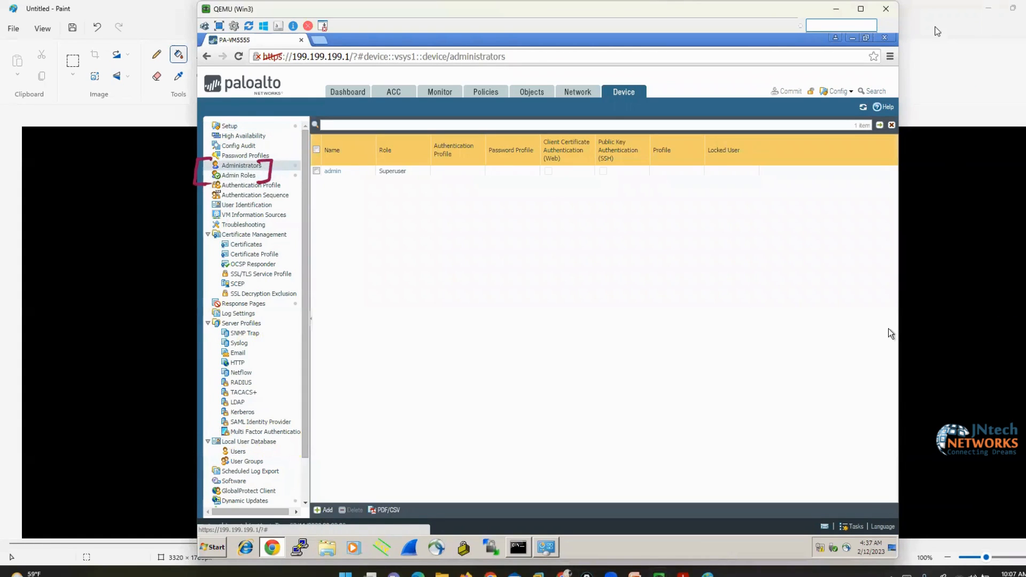
click(1022, 310)
click(1010, 309)
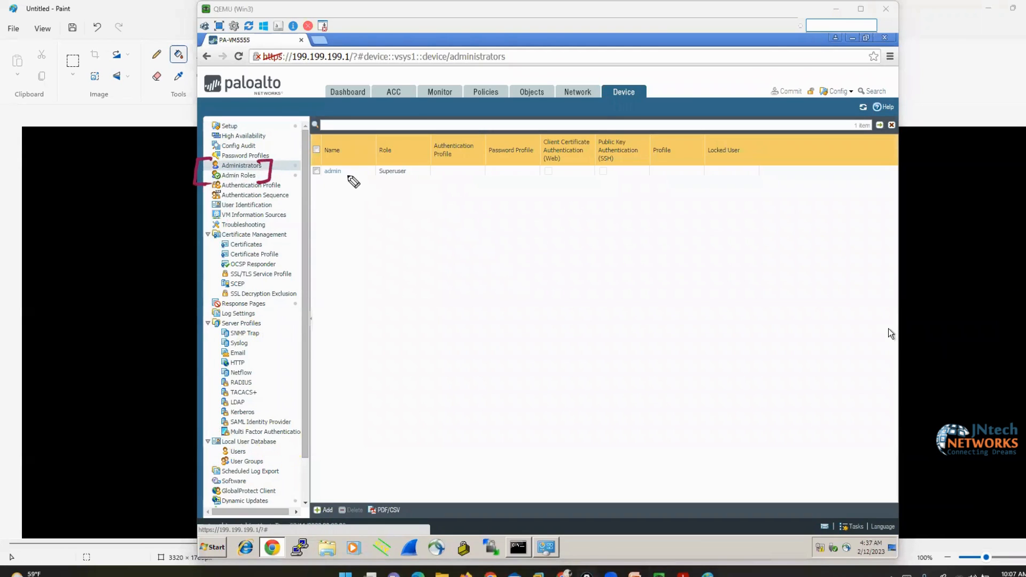
mouse_move(302, 188)
mouse_down()
mouse_move(355, 184)
mouse_move(323, 163)
mouse_move(302, 185)
mouse_up()
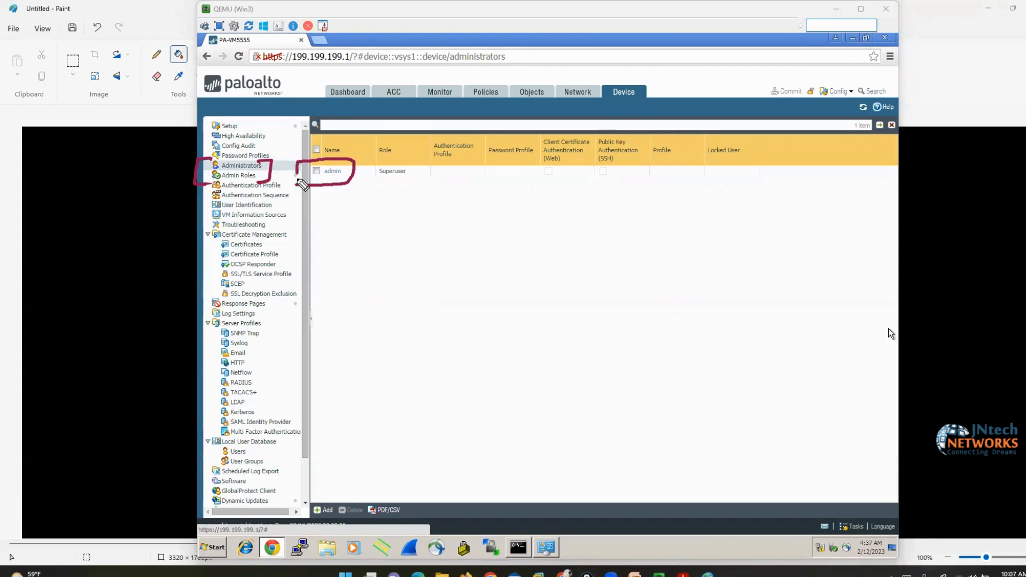
mouse_move(385, 231)
mouse_down()
mouse_move(390, 183)
mouse_move(379, 192)
mouse_move(398, 188)
mouse_move(378, 158)
mouse_move(370, 181)
mouse_move(414, 187)
mouse_move(420, 160)
mouse_move(379, 165)
mouse_up()
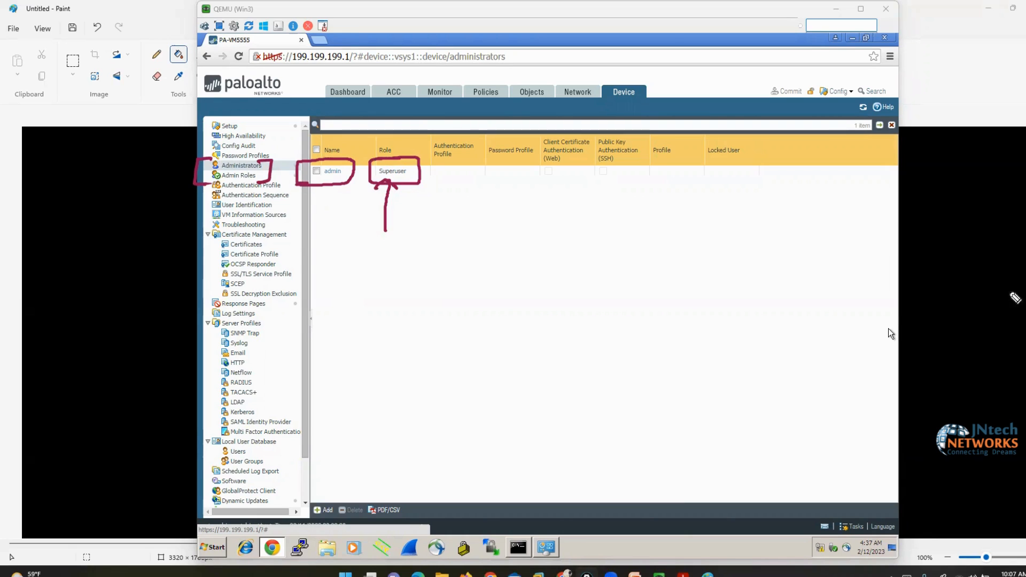
mouse_move(470, 177)
mouse_down()
mouse_move(446, 171)
mouse_move(449, 184)
mouse_up()
mouse_move(323, 242)
mouse_down()
mouse_move(333, 196)
mouse_move(342, 202)
mouse_up()
mouse_move(389, 272)
mouse_down()
mouse_move(386, 197)
mouse_move(402, 211)
mouse_up()
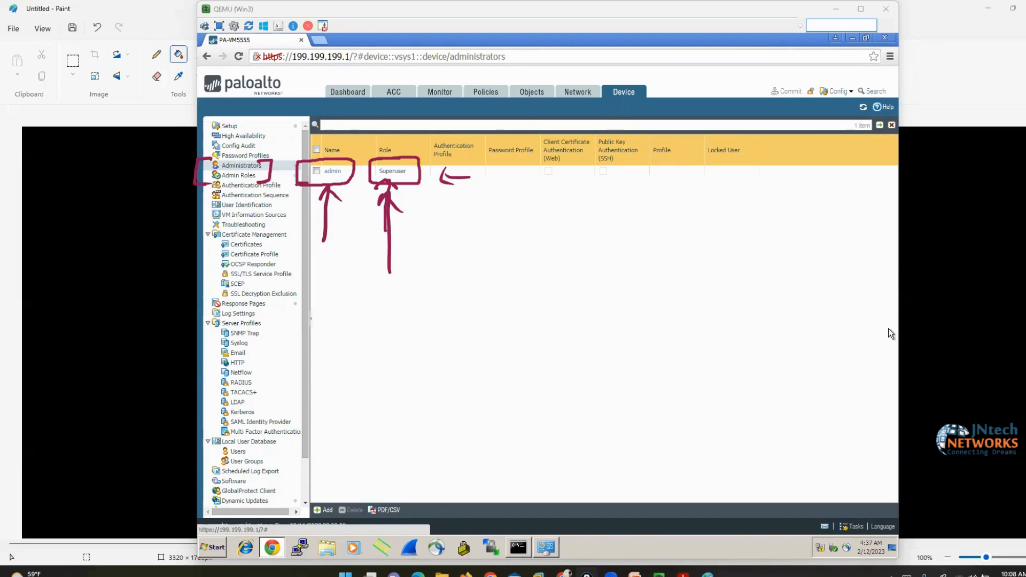
key(Escape)
click(553, 298)
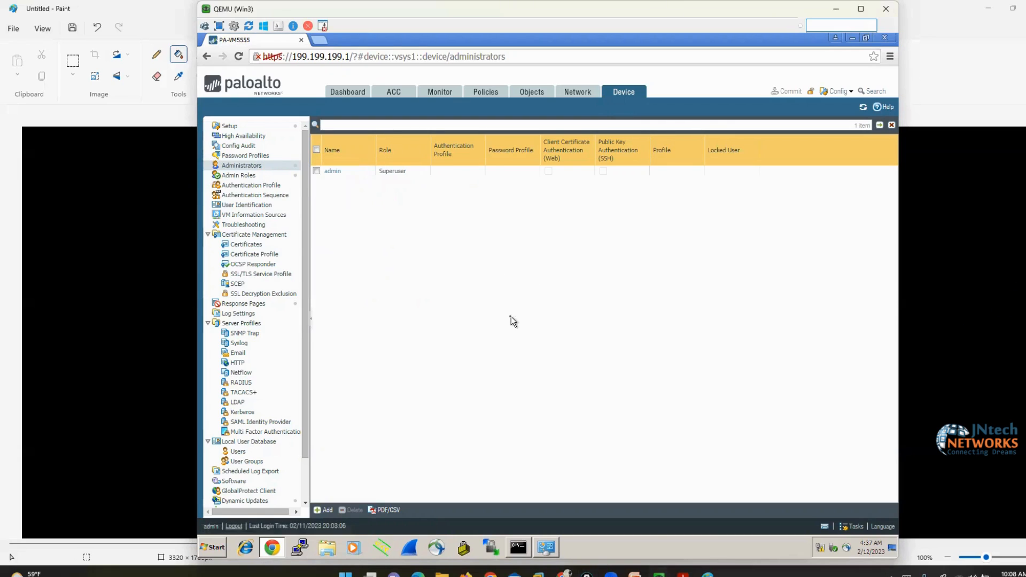
Add a new admin role profile under Admin Roles named L3ADMIN
click(240, 176)
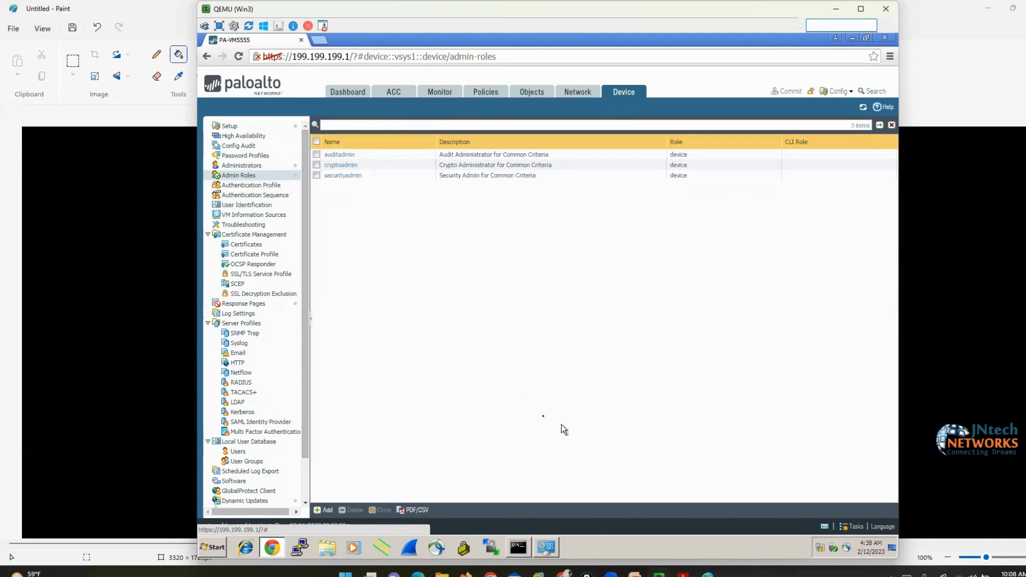
click(324, 510)
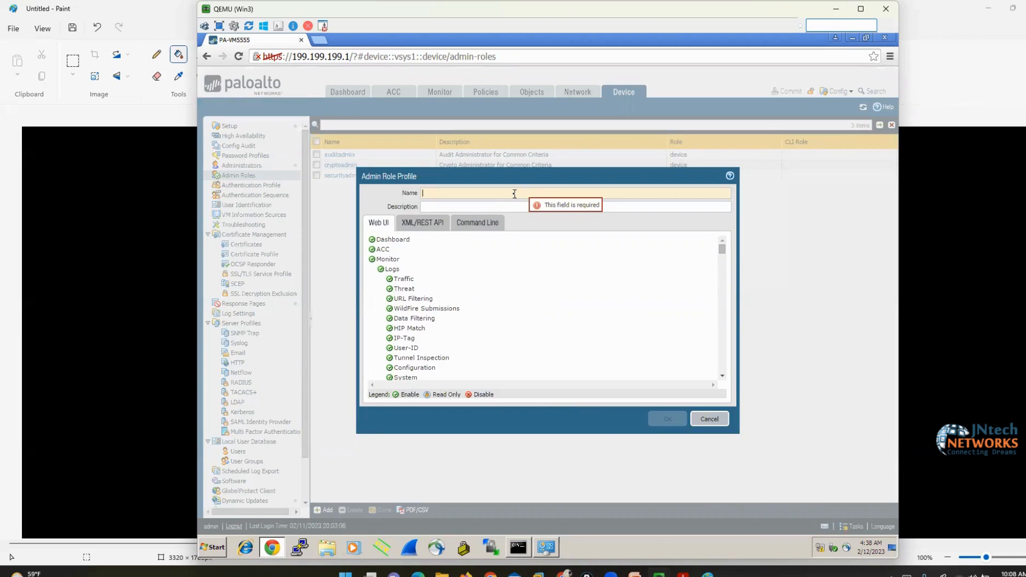
text(u)
text(3)
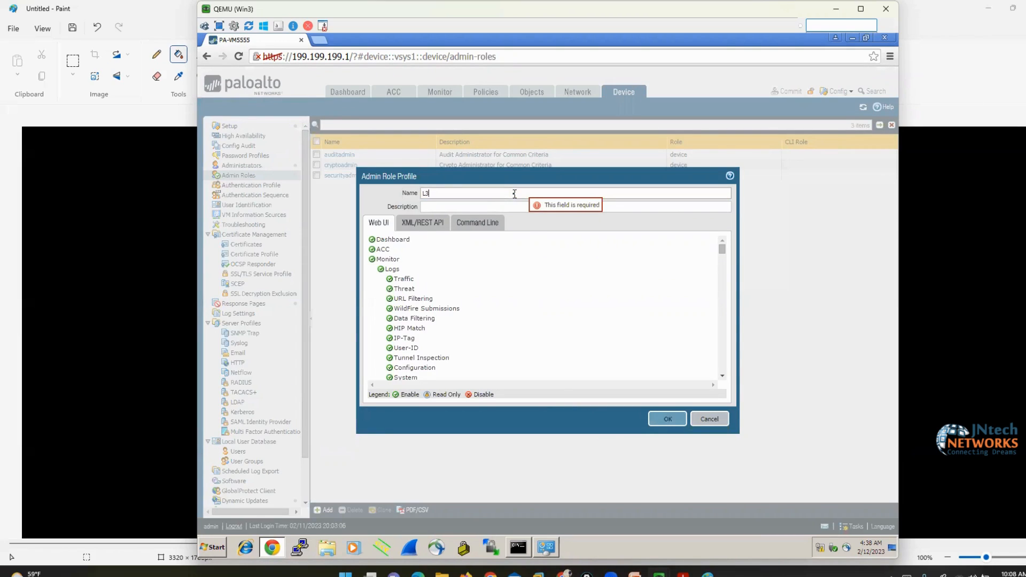
text(ADMIN)
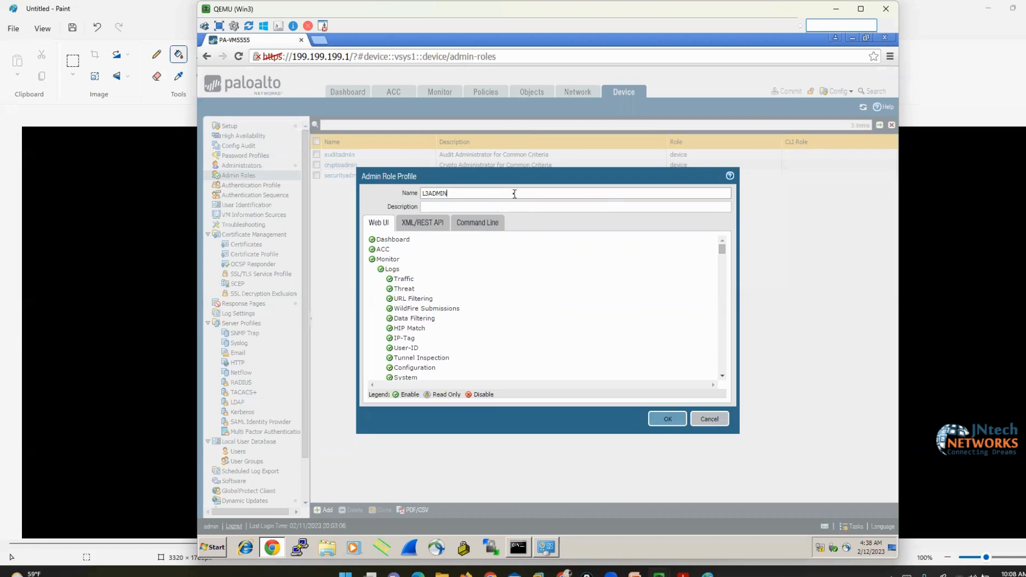
scroll(452, 299, down, 5)
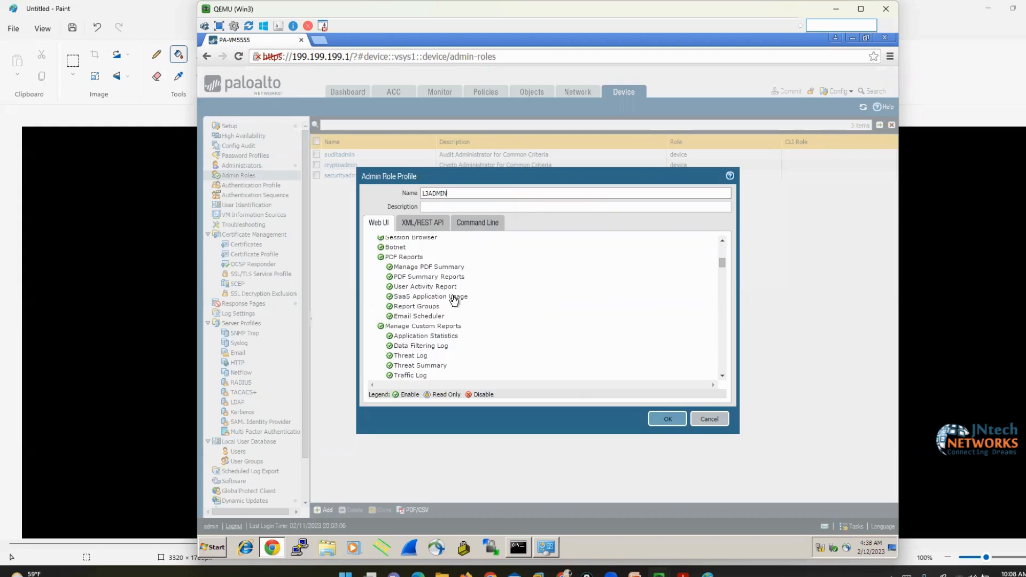
scroll(453, 315, up, 5)
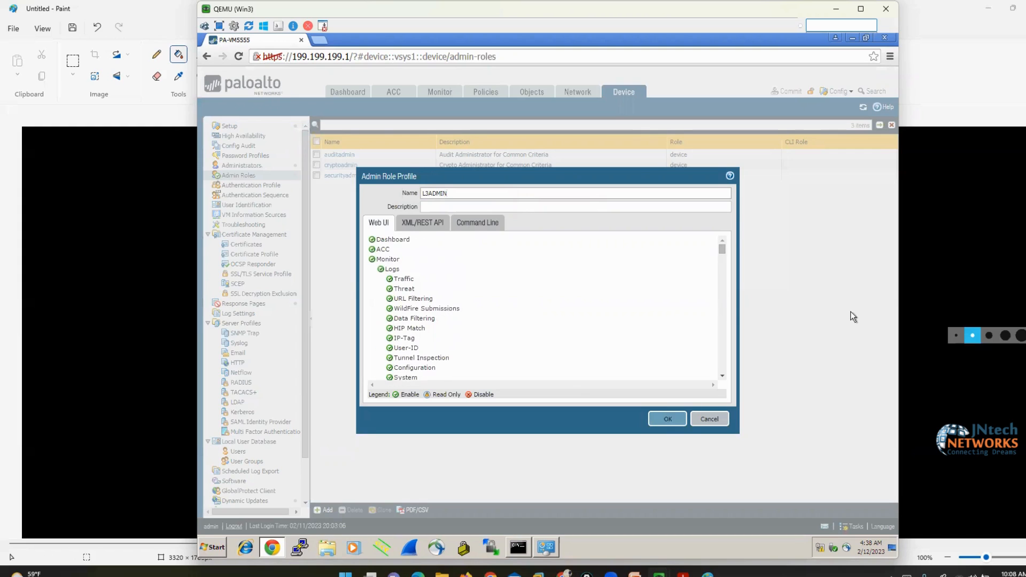
Ink lines linking Dashboard, ACC and Monitor to their Web UI permissions, then clear them
click(1006, 303)
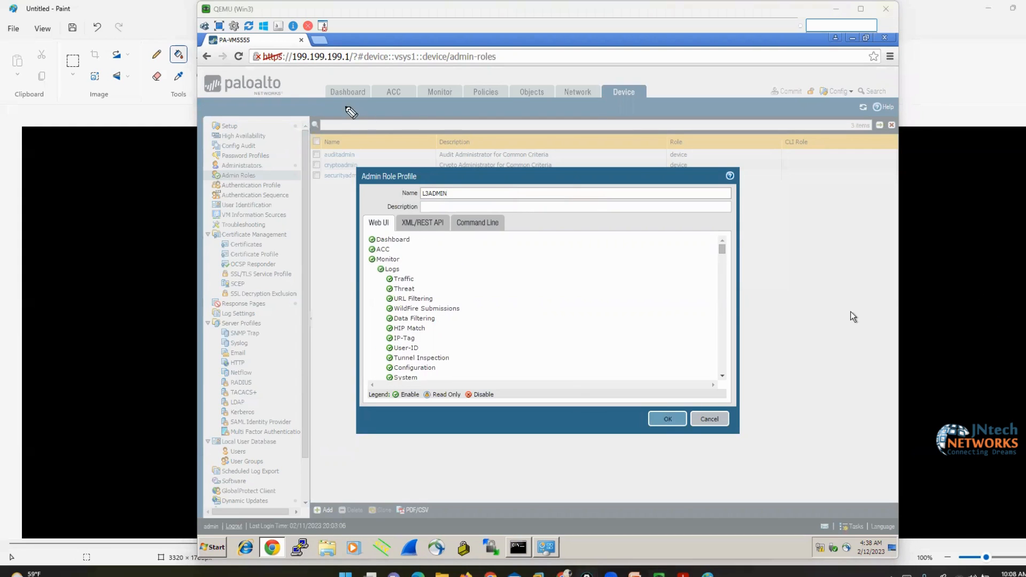
mouse_move(327, 102)
mouse_down()
mouse_move(344, 229)
mouse_move(362, 244)
mouse_up()
mouse_move(396, 119)
mouse_down()
mouse_move(431, 155)
mouse_move(408, 258)
mouse_move(393, 251)
mouse_up()
mouse_move(443, 112)
mouse_down()
mouse_move(468, 168)
mouse_move(435, 256)
mouse_move(403, 266)
mouse_up()
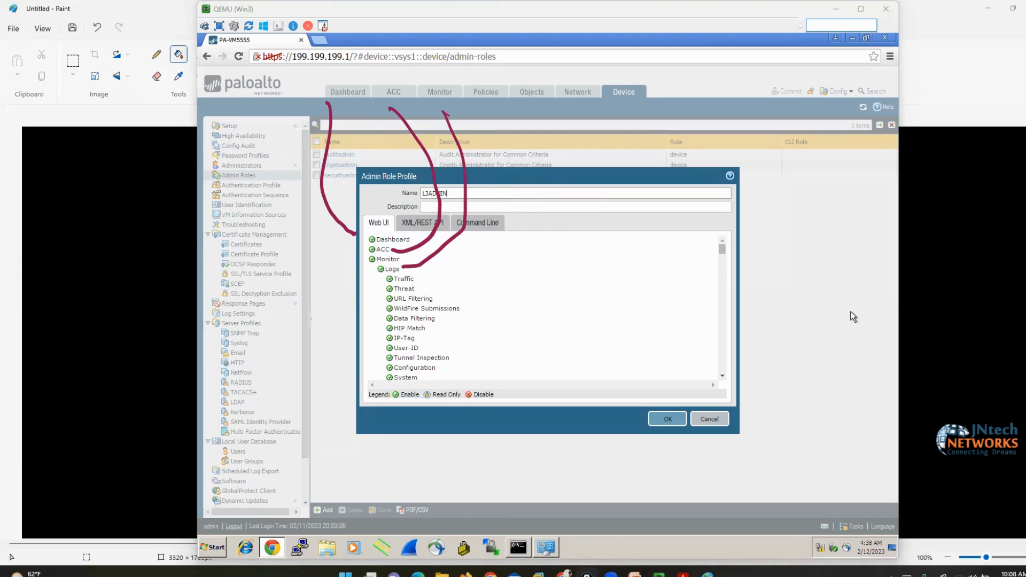
click(1022, 352)
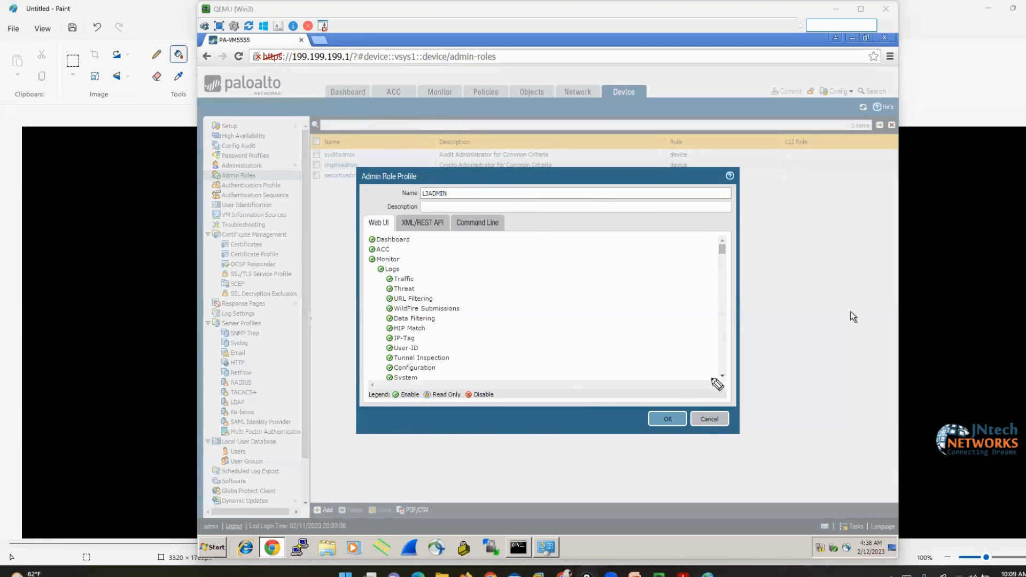
Ink arrows at the Enable, Read Only and Disable permission legend entries, then clear them
mouse_move(376, 447)
mouse_down()
mouse_move(402, 405)
mouse_move(409, 411)
mouse_up()
drag(440, 463, 438, 402)
drag(431, 413, 449, 411)
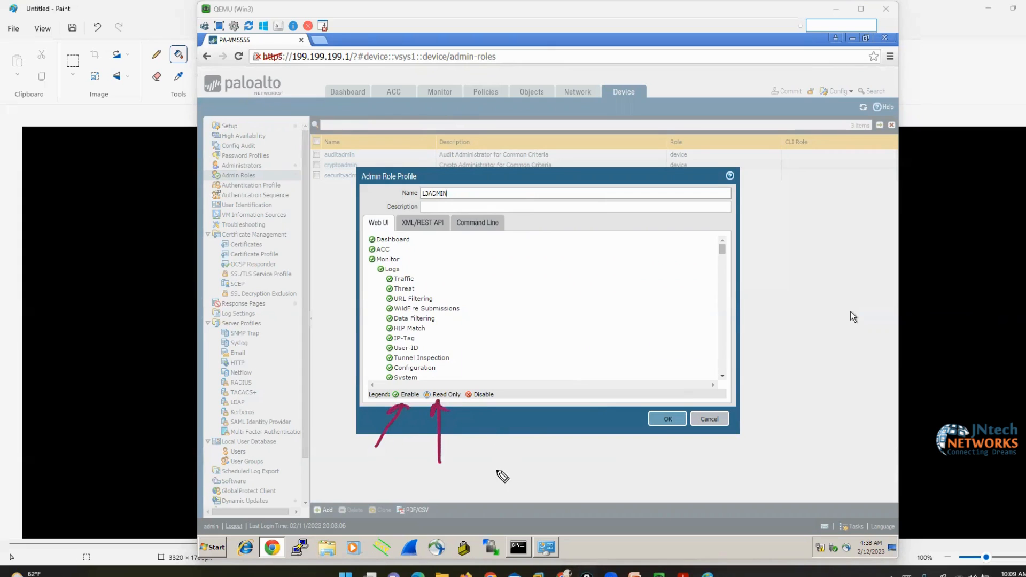
mouse_move(497, 473)
mouse_down()
mouse_move(482, 406)
mouse_move(500, 413)
mouse_up()
drag(375, 404, 412, 406)
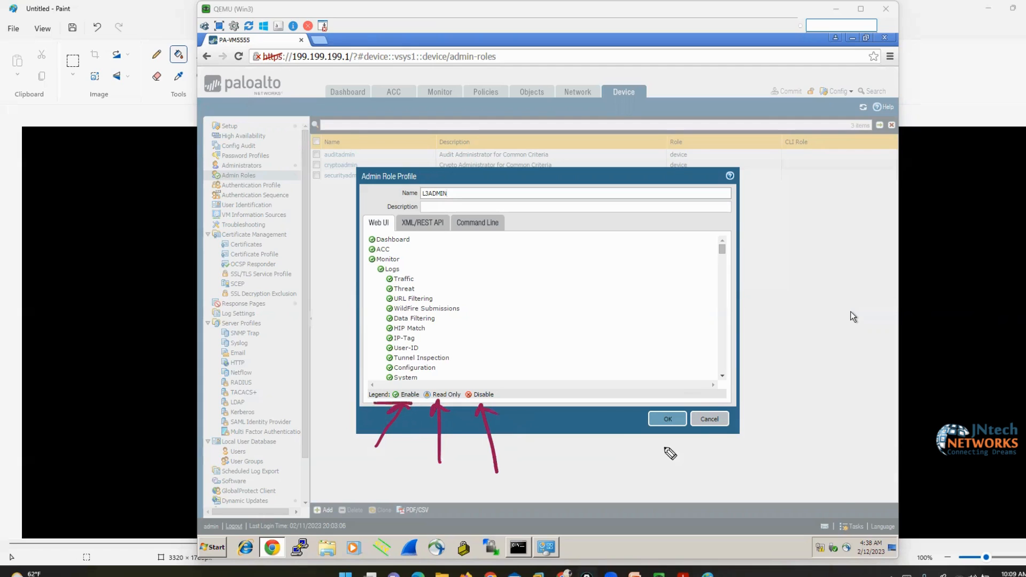
key(Escape)
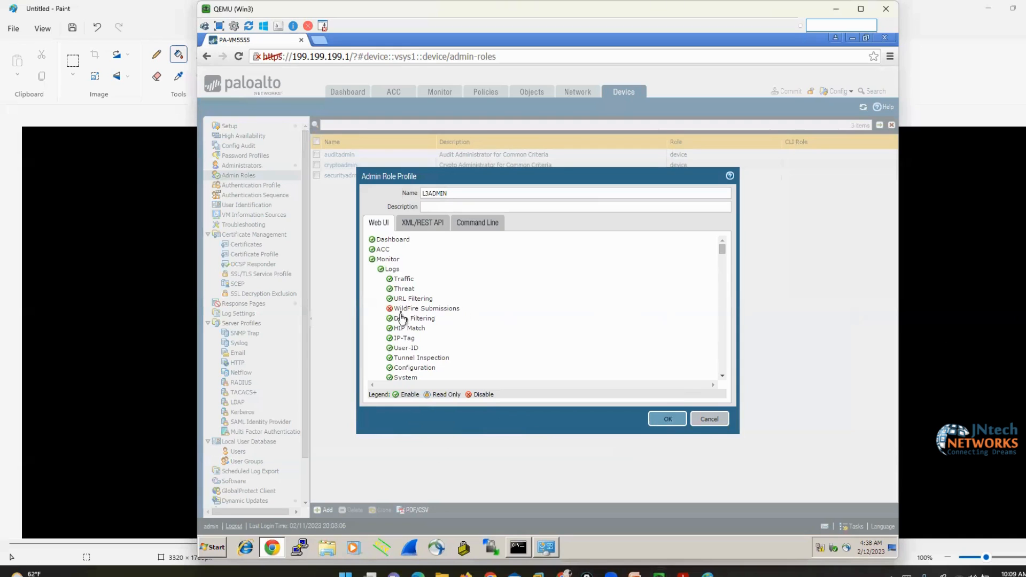
scroll(510, 334, down, 15)
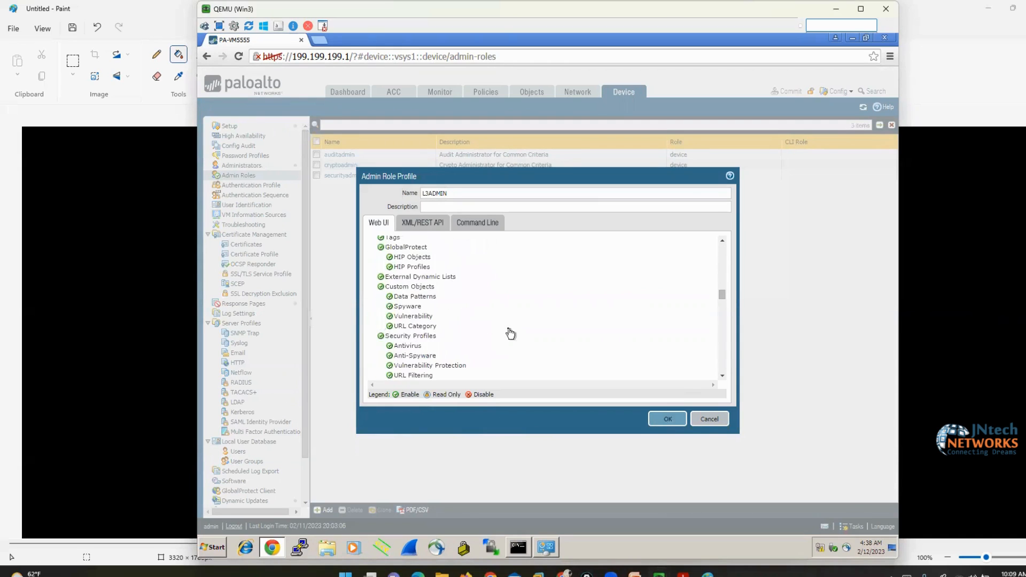
Save the L3ADMIN role and start a new role named L1ADMIN
click(668, 419)
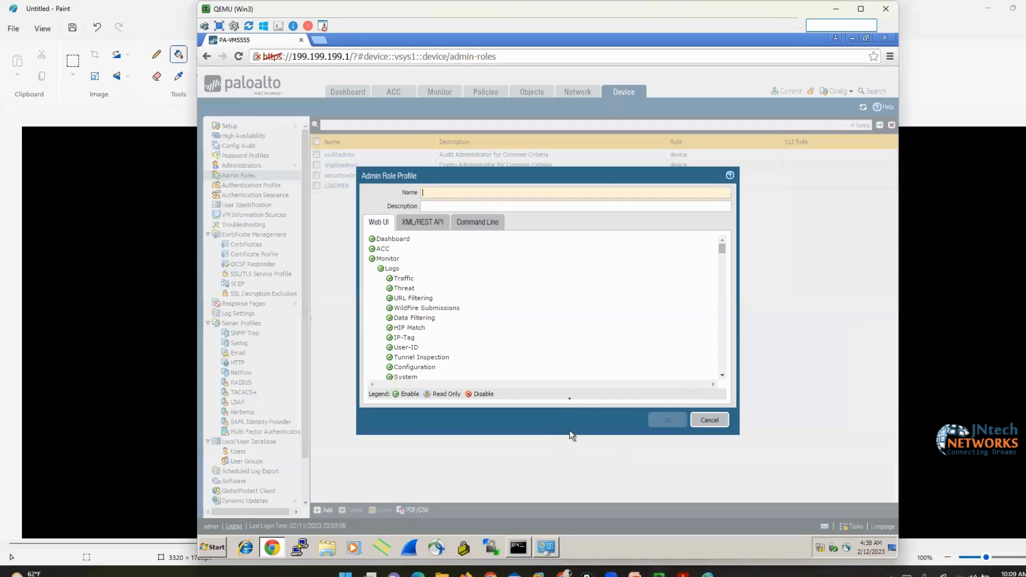
text(L1ADMIN)
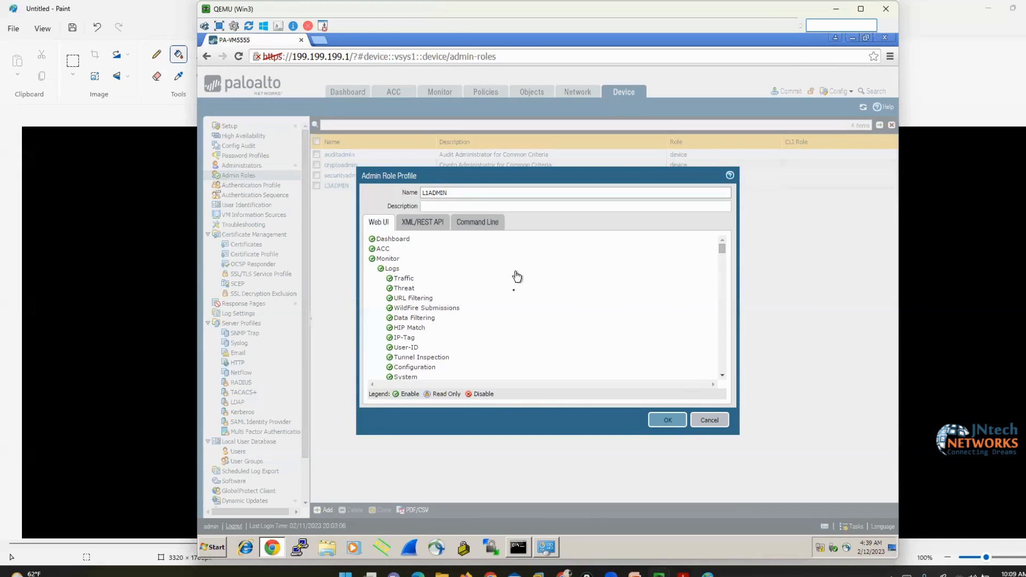
scroll(513, 331, down, 5)
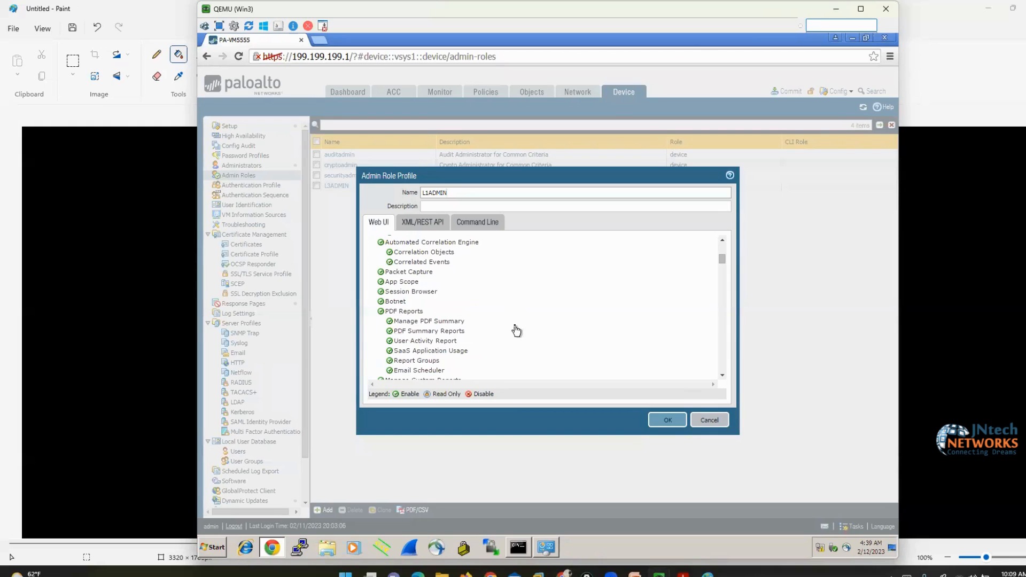
scroll(516, 330, down, 6)
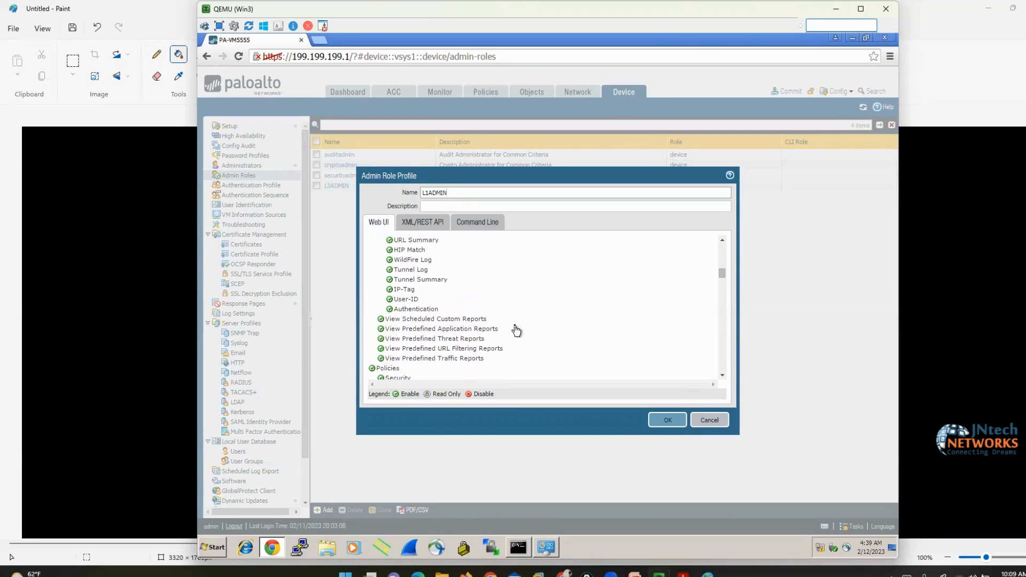
scroll(516, 330, down, 2)
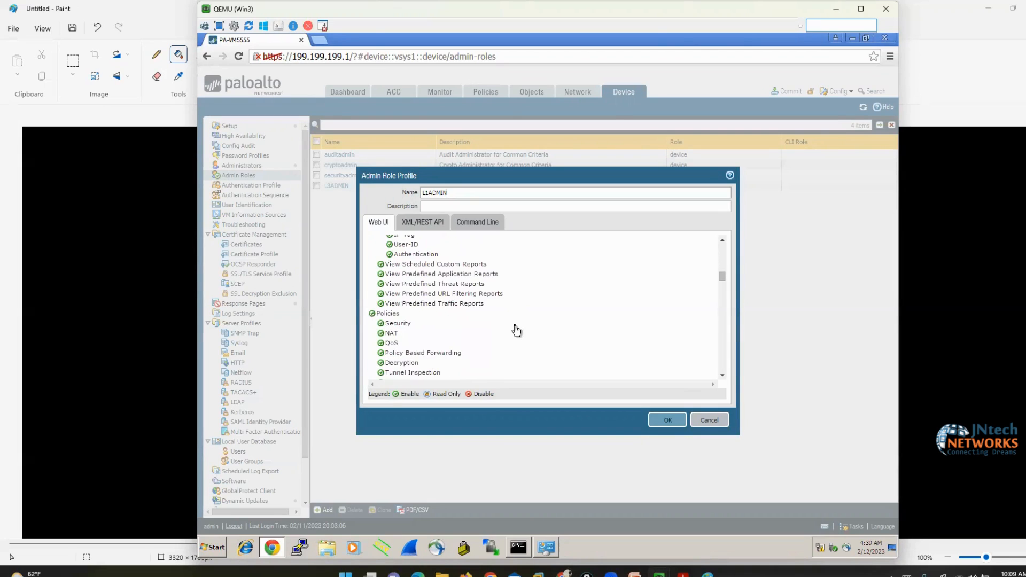
Disable Policies, Objects, Network, Device and Commit for L1ADMIN and save it
click(382, 317)
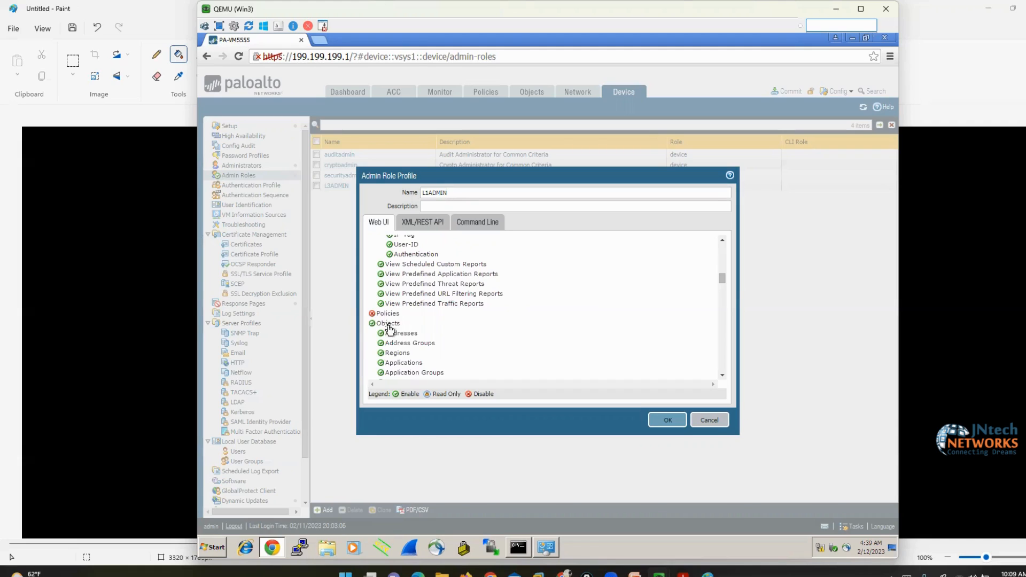
click(388, 325)
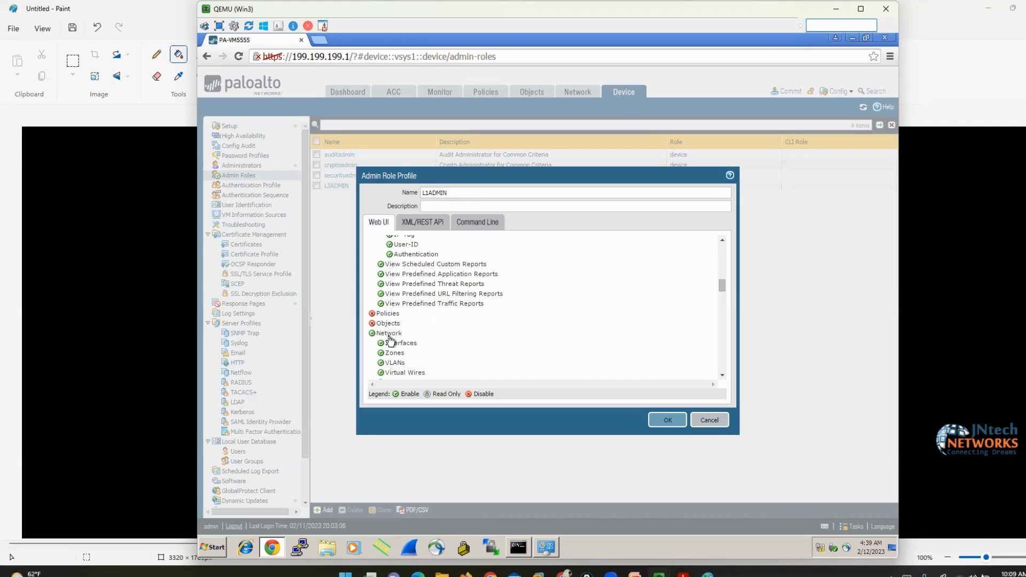
click(390, 335)
click(388, 345)
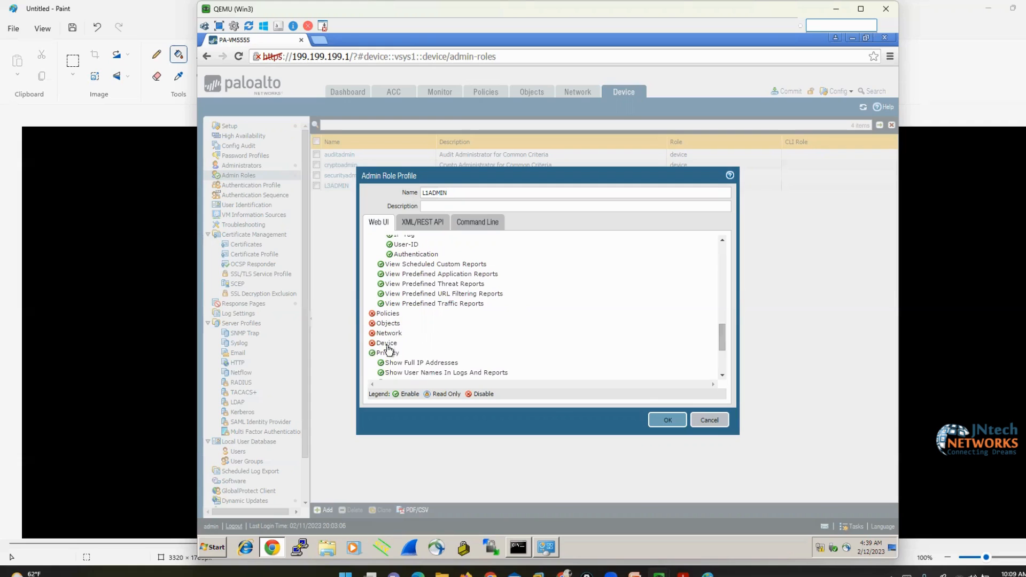
scroll(389, 350, down, 3)
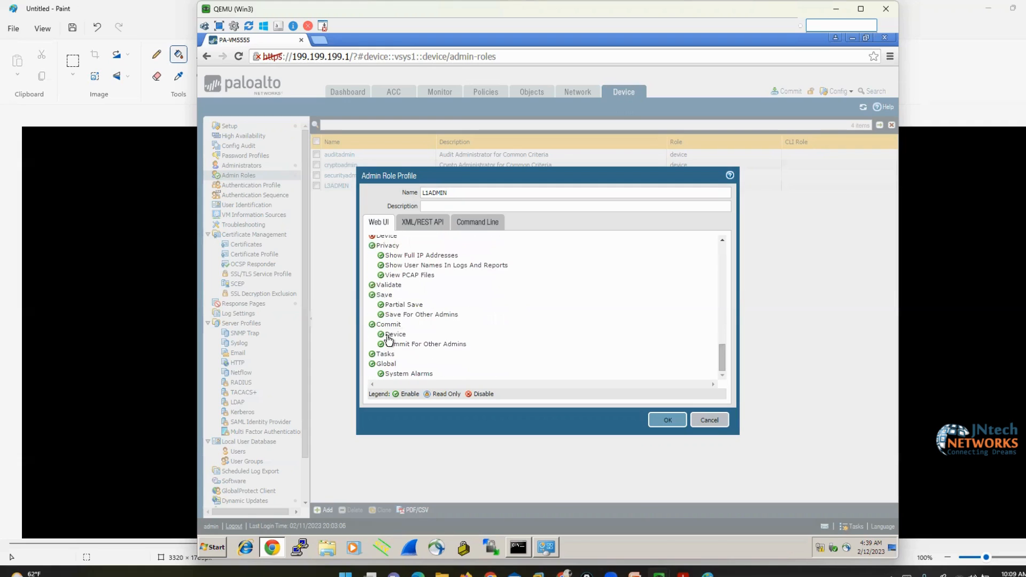
click(389, 336)
click(397, 345)
click(389, 325)
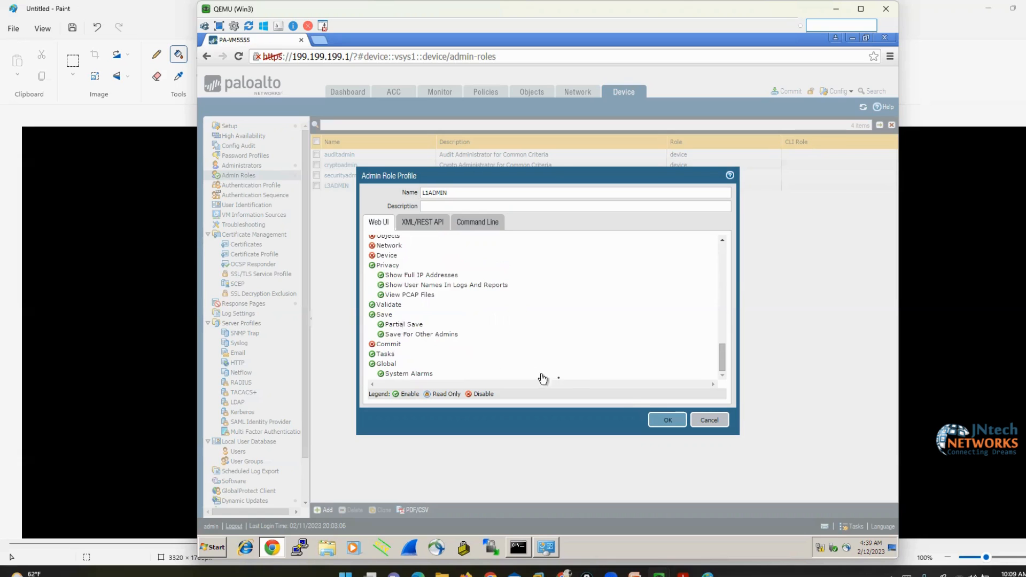
click(661, 421)
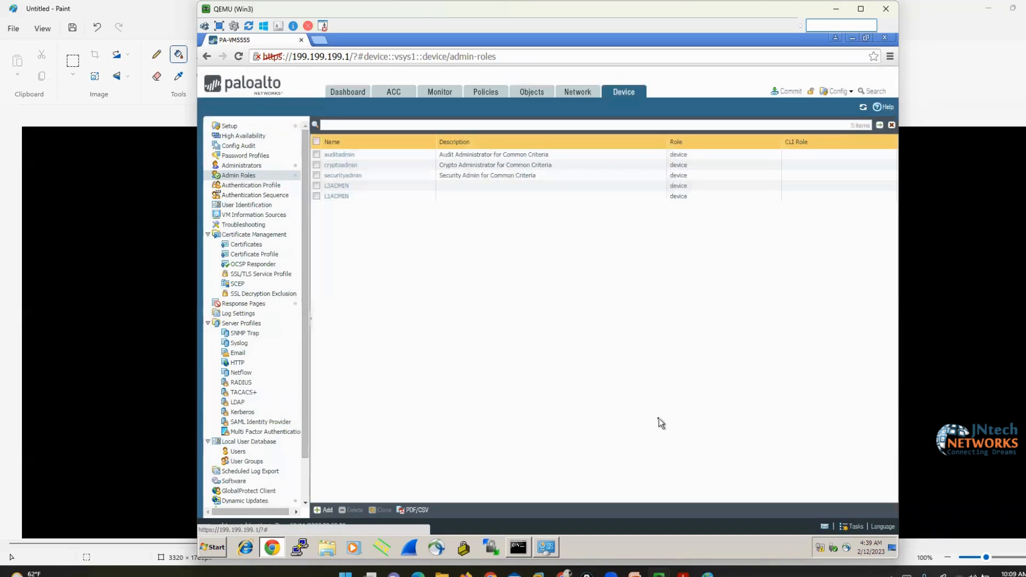
Check the L1ADMIN and L3ADMIN roles, return to Administrators, and bring the Paint RBAC diagram forward
click(364, 198)
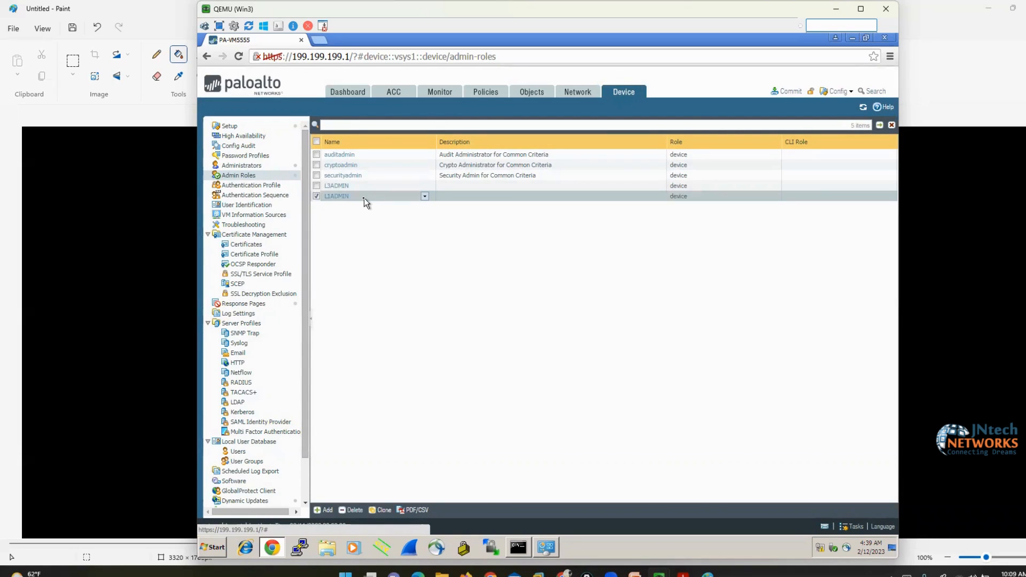
click(364, 185)
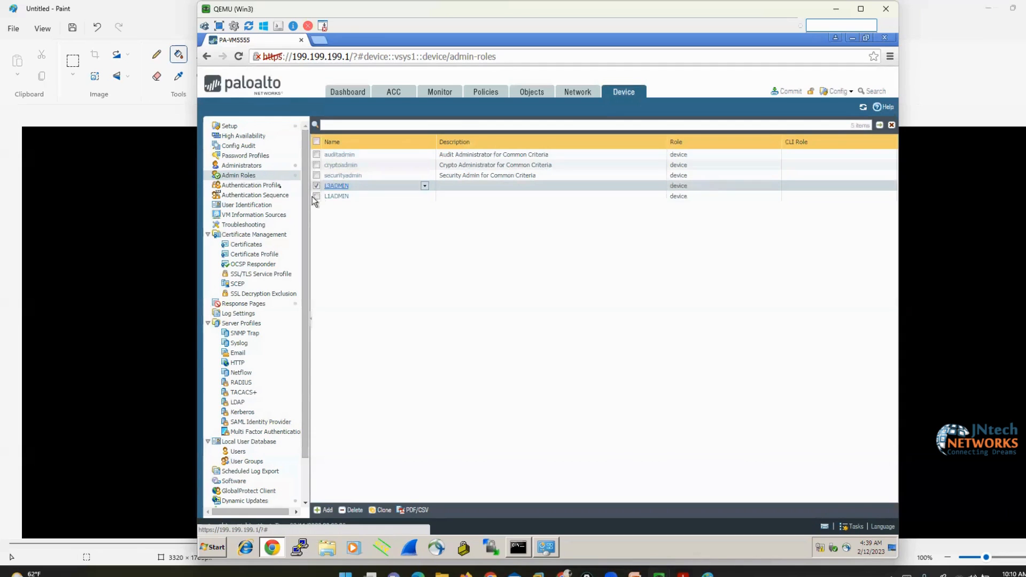
click(239, 166)
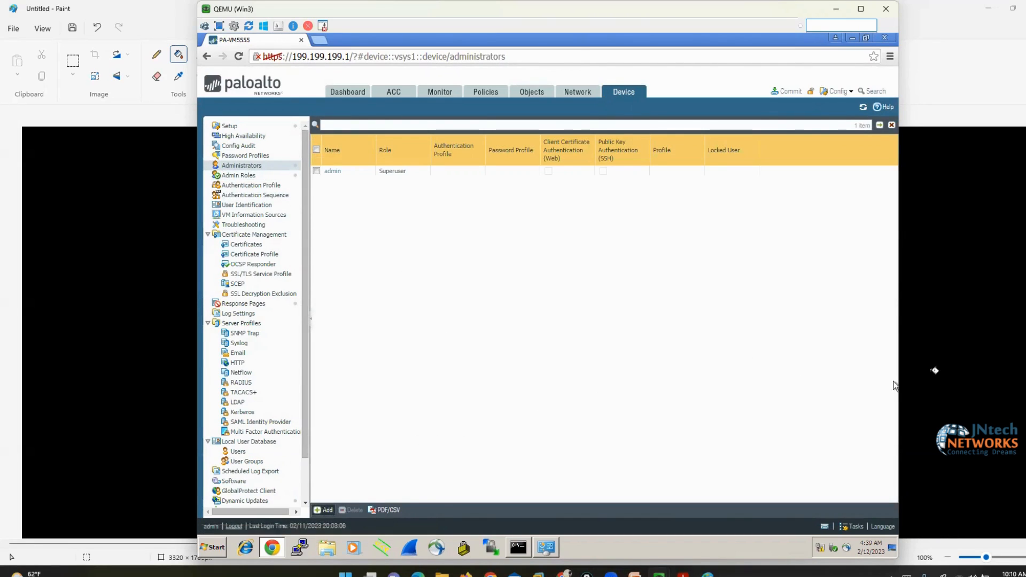
click(994, 357)
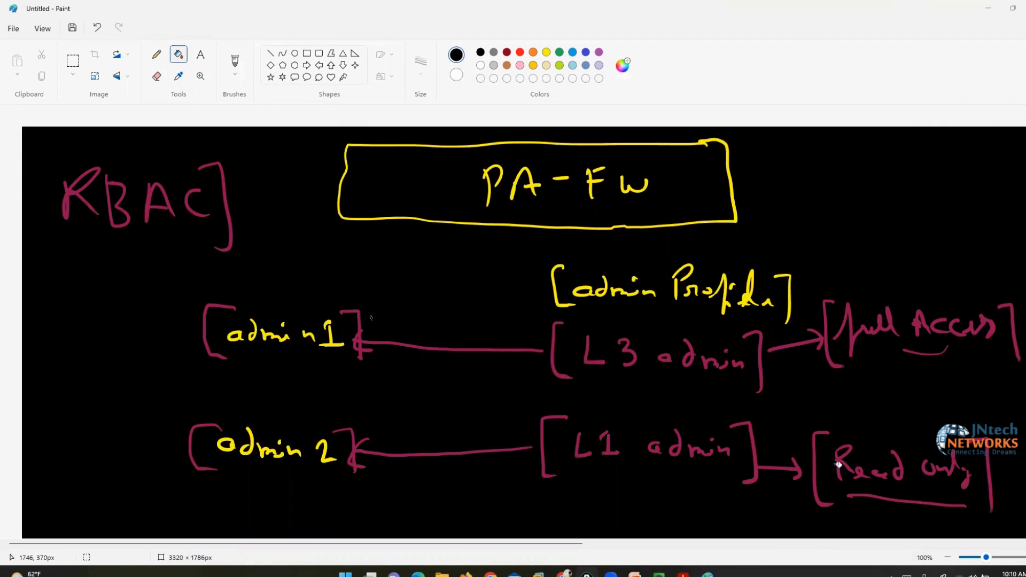
Back in the firewall window, name the new administrator admin1 and enter its password twice
mouse_move(659, 573)
click(703, 532)
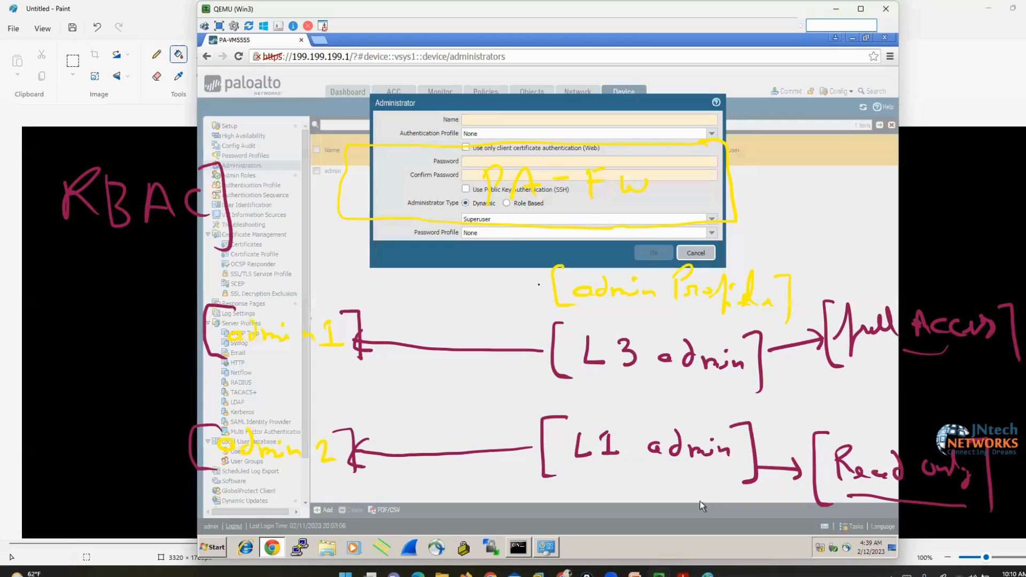
drag(490, 97, 495, 161)
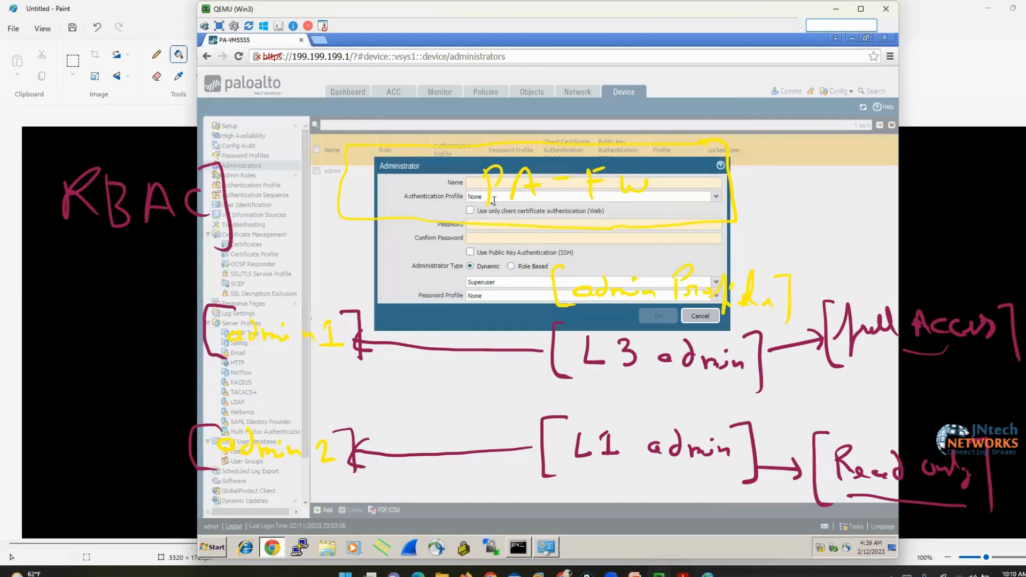
click(895, 317)
click(534, 182)
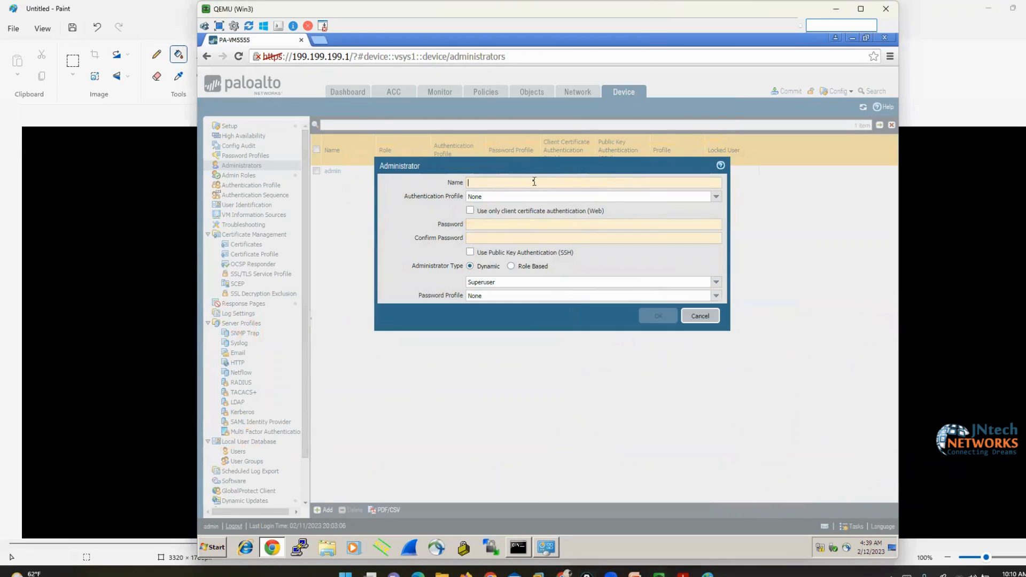
text(ADM)
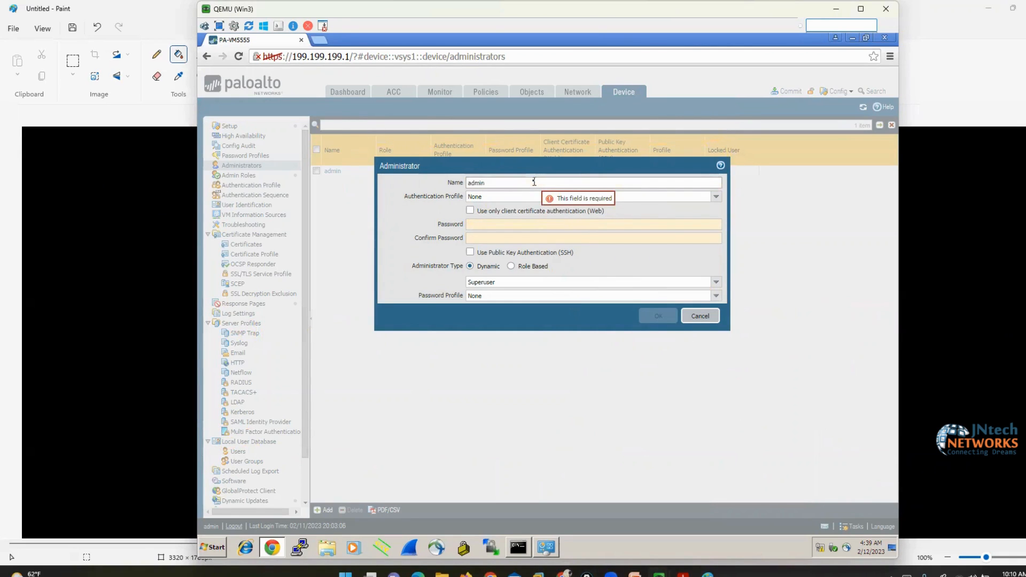
click(495, 225)
text(pas)
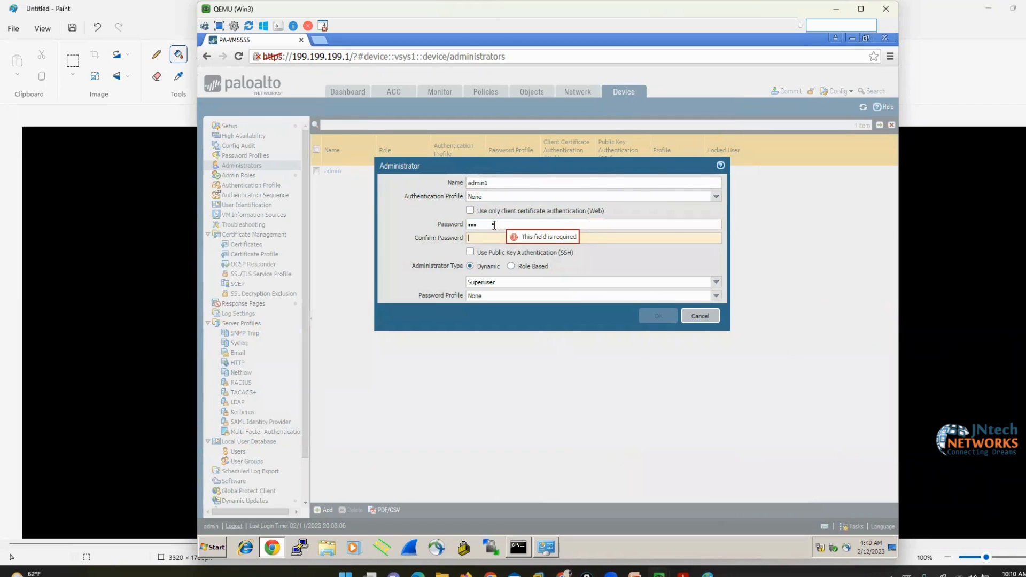
key(Tab)
text(pas)
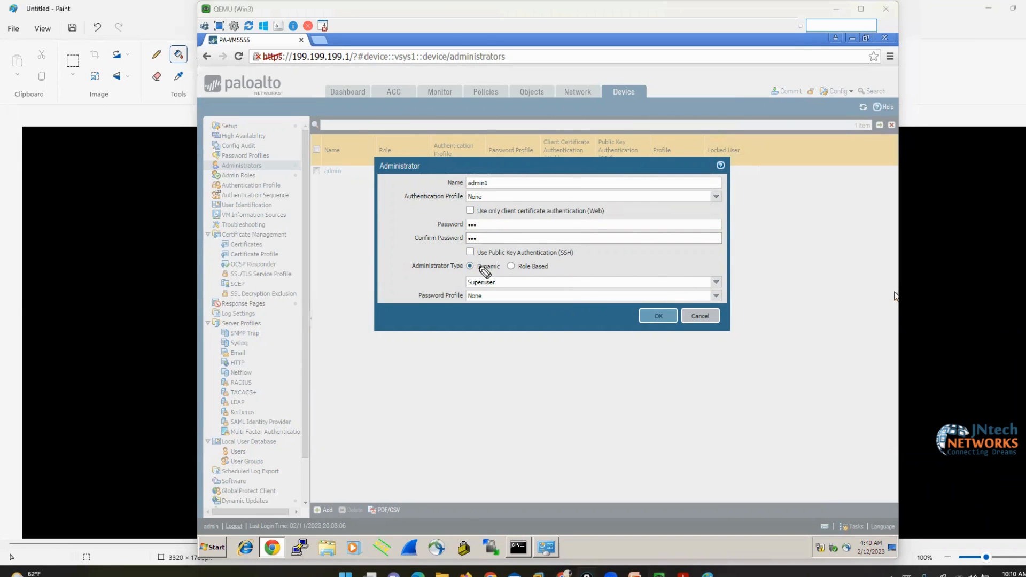
Make admin1 Role Based with the L3ADMIN profile and save the account
mouse_move(461, 271)
mouse_down()
mouse_move(487, 273)
mouse_move(497, 290)
mouse_up()
click(1011, 301)
click(511, 266)
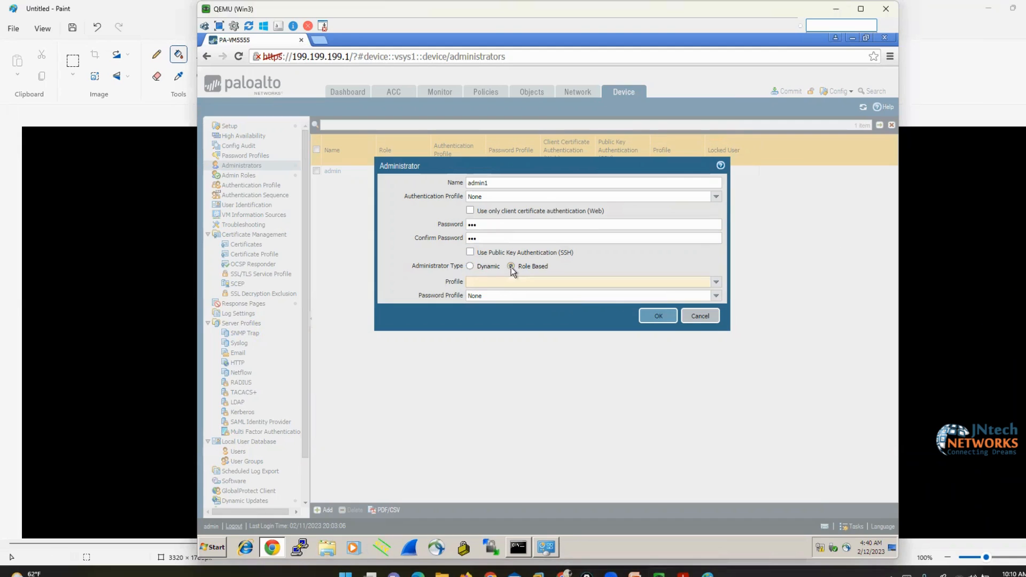
click(716, 283)
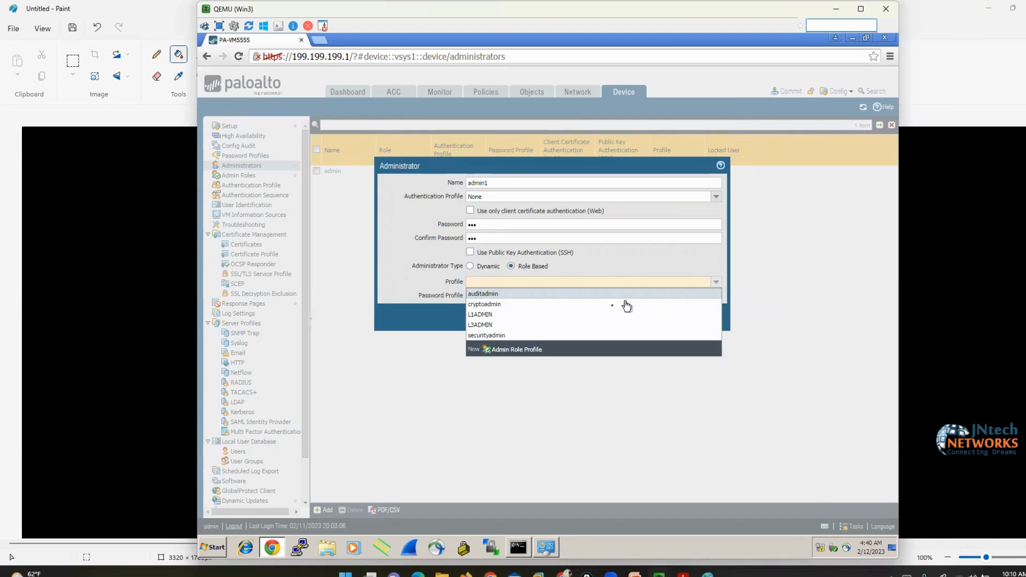
click(493, 326)
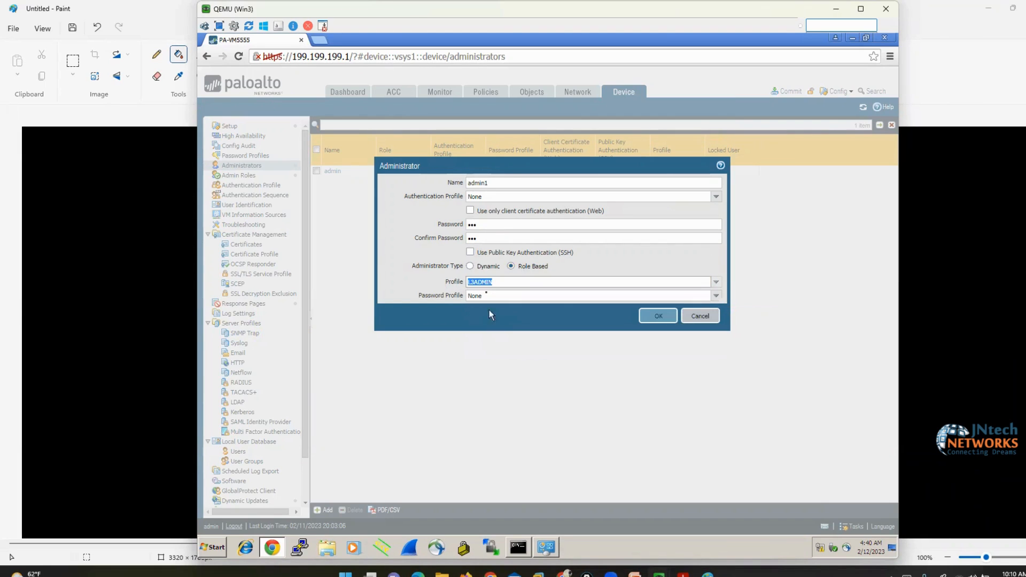
click(480, 181)
click(653, 316)
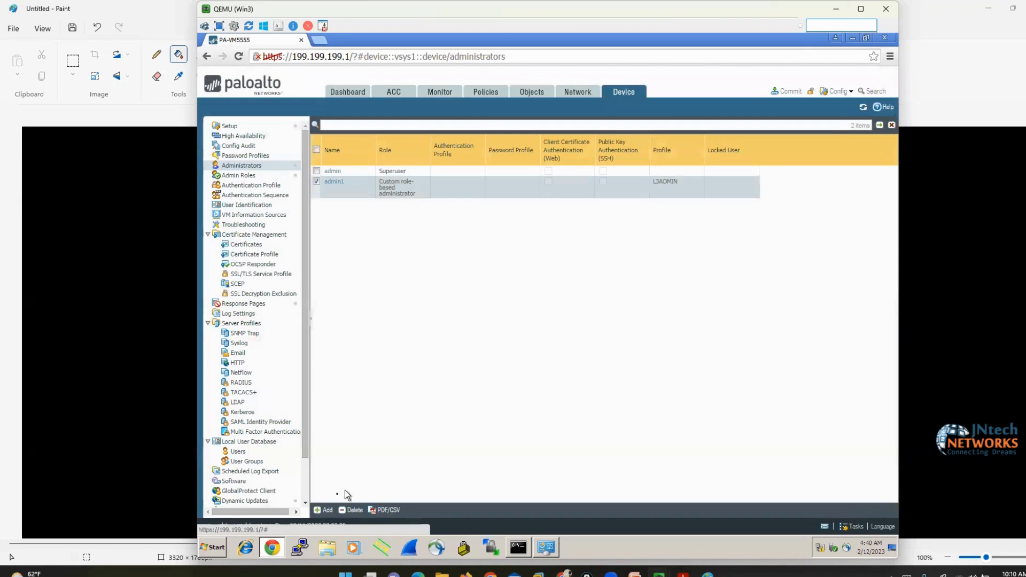
Add admin2 with its password entered twice, Role Based with the L1ADMIN profile, and save it
click(323, 510)
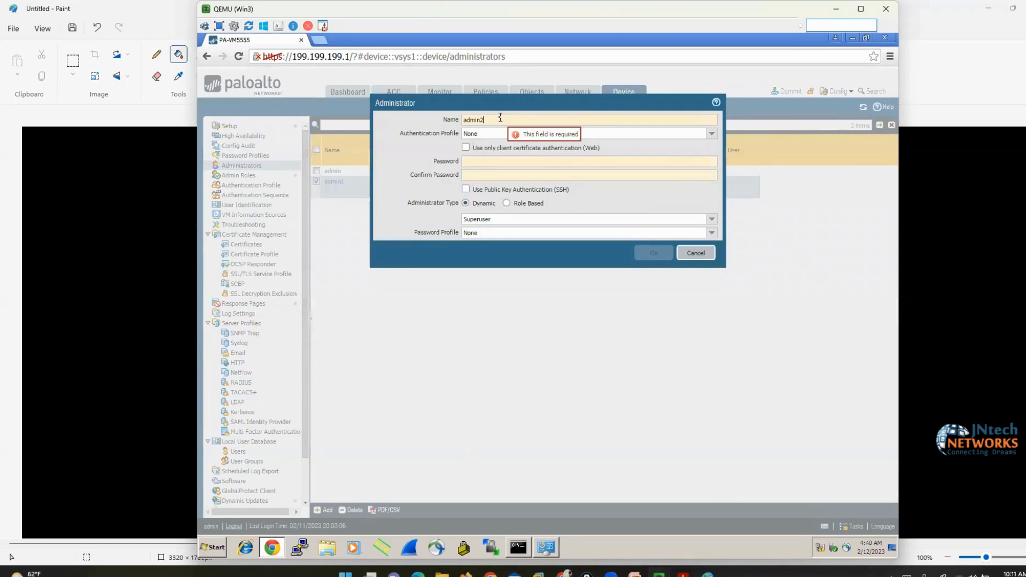
key(Tab)
text(123)
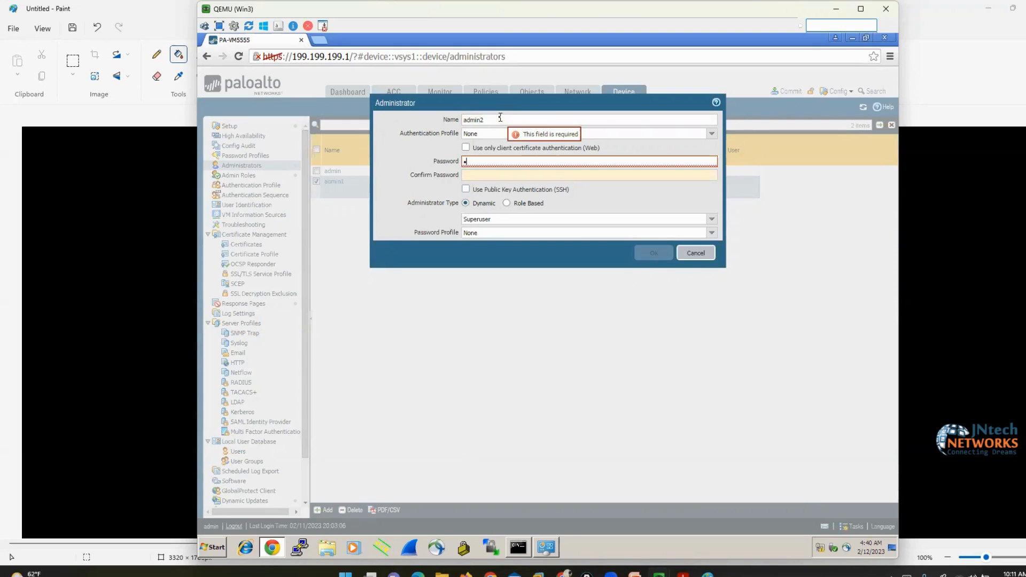
key(Tab)
text(123)
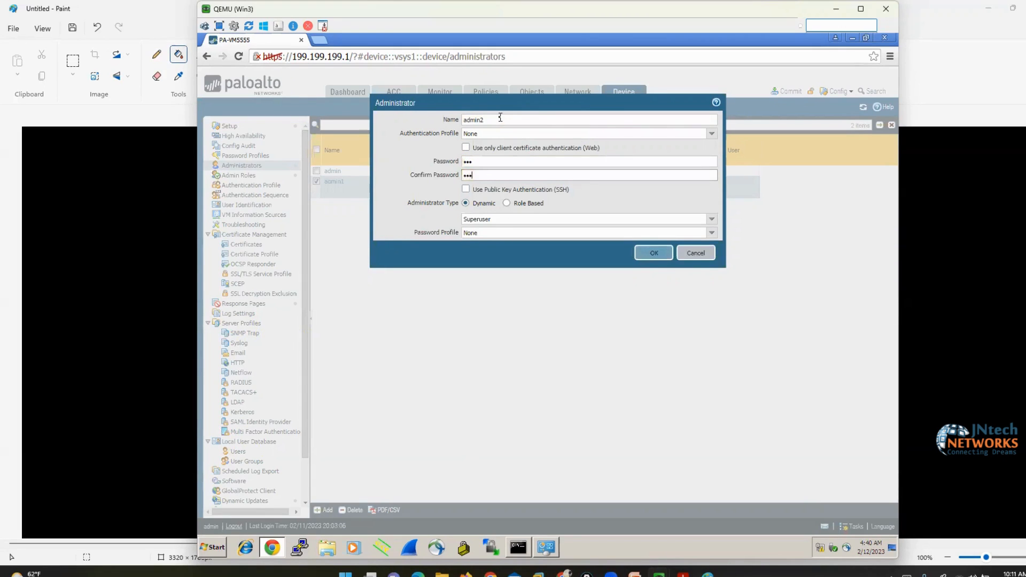
click(507, 203)
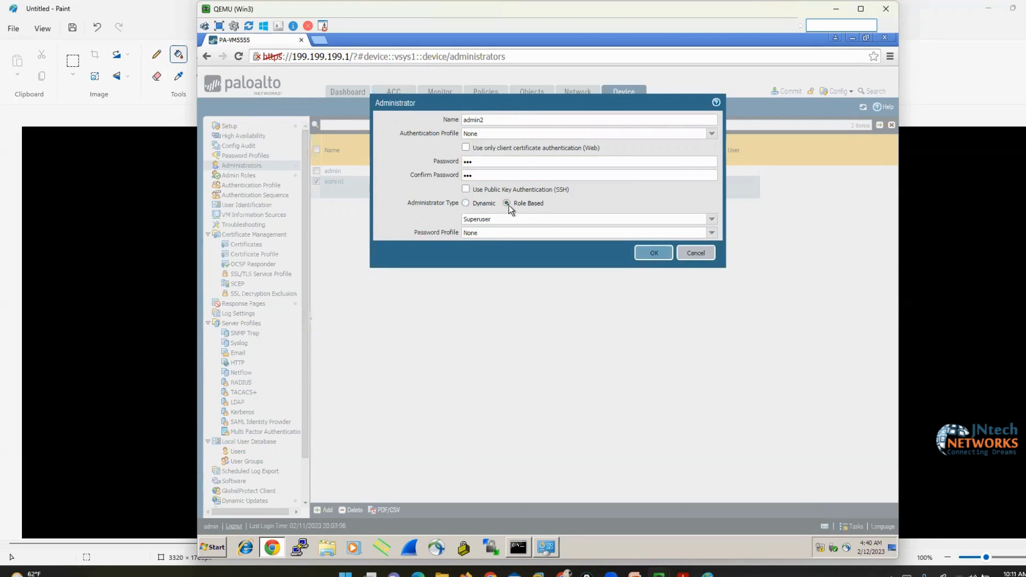
click(713, 221)
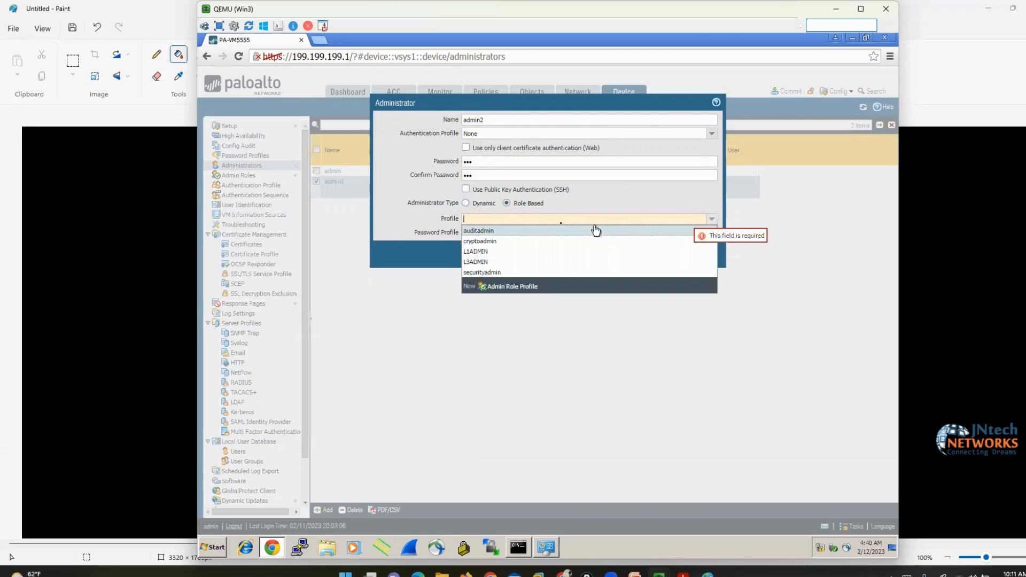
click(489, 256)
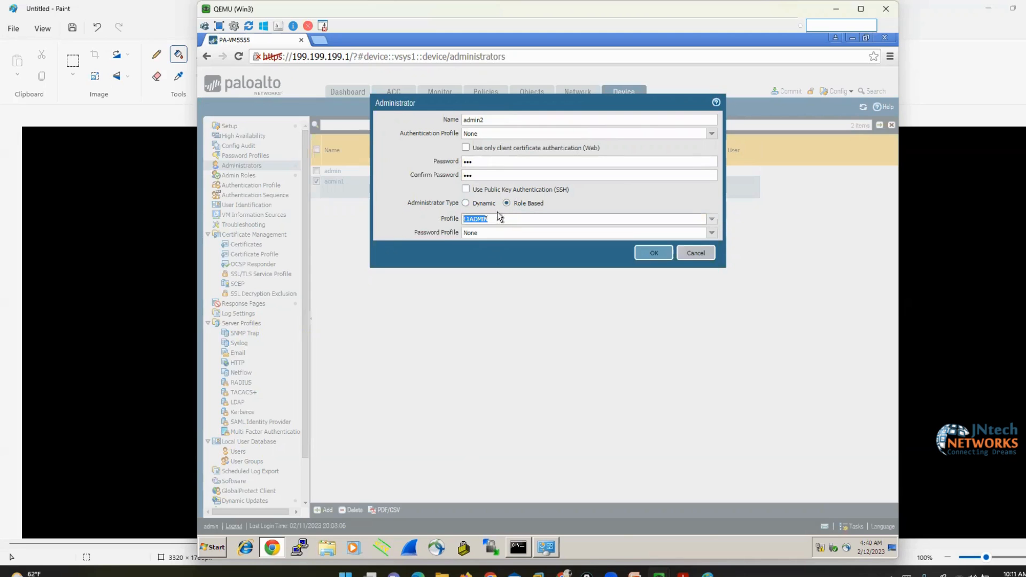
click(650, 252)
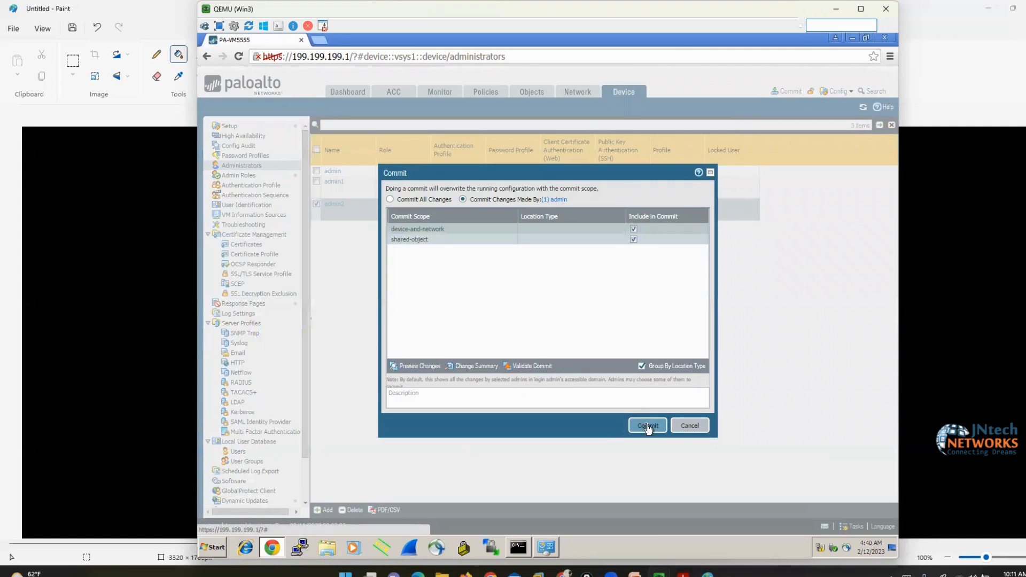
Commit the administrator changes, close the success result, and log out
click(647, 426)
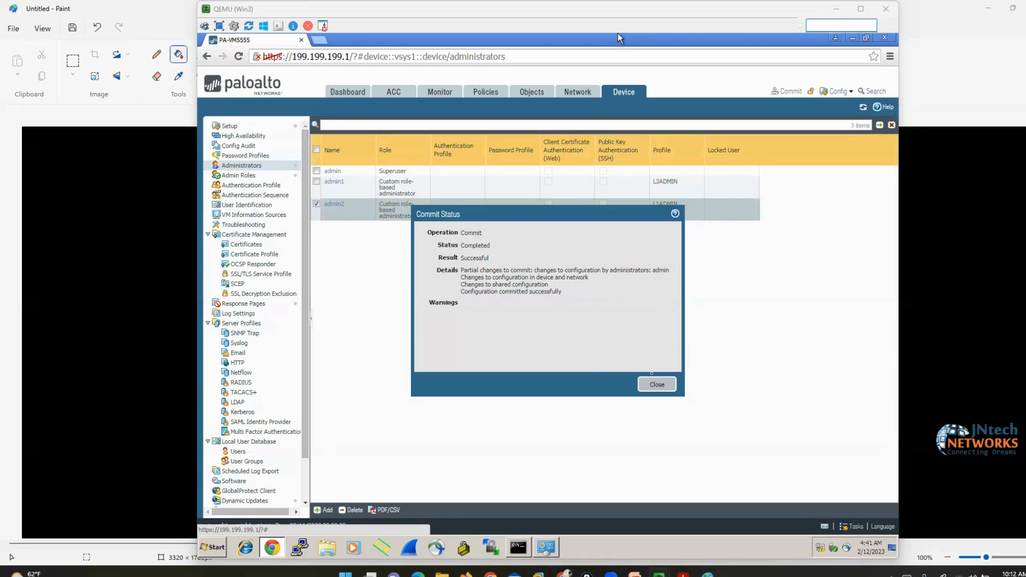
click(657, 385)
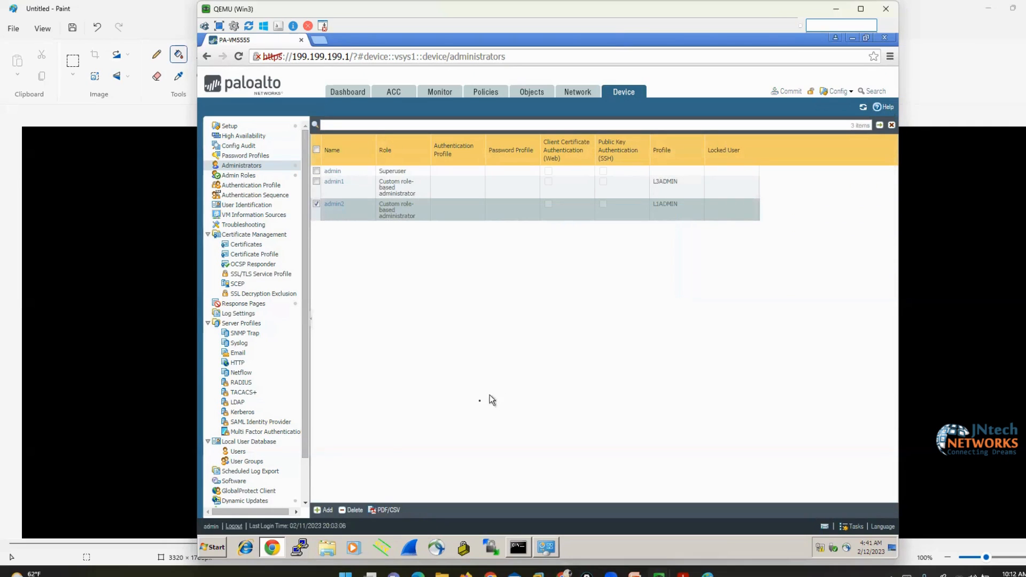
click(232, 526)
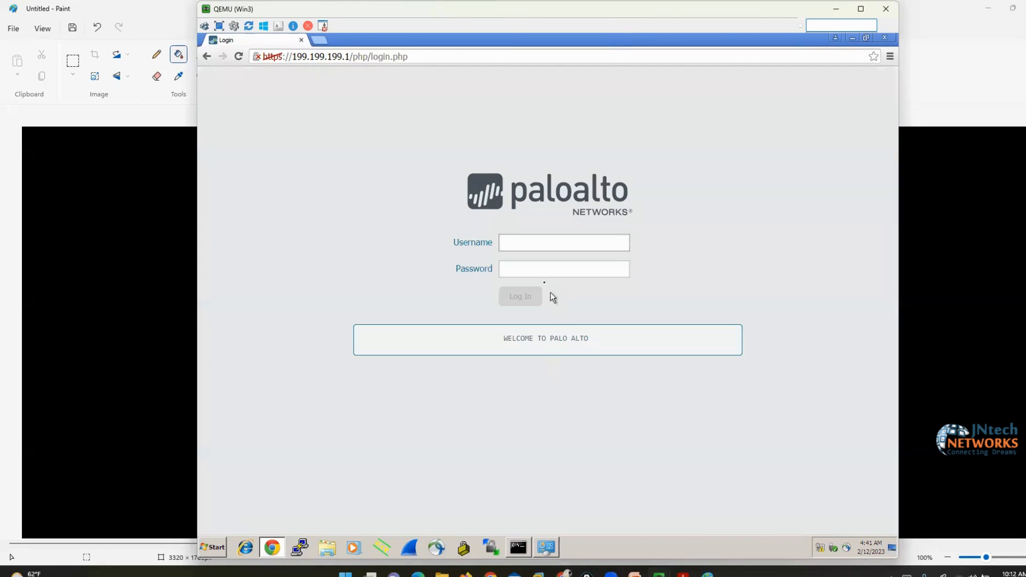
Log in with username admin1 and its password
text(admin1)
key(Tab)
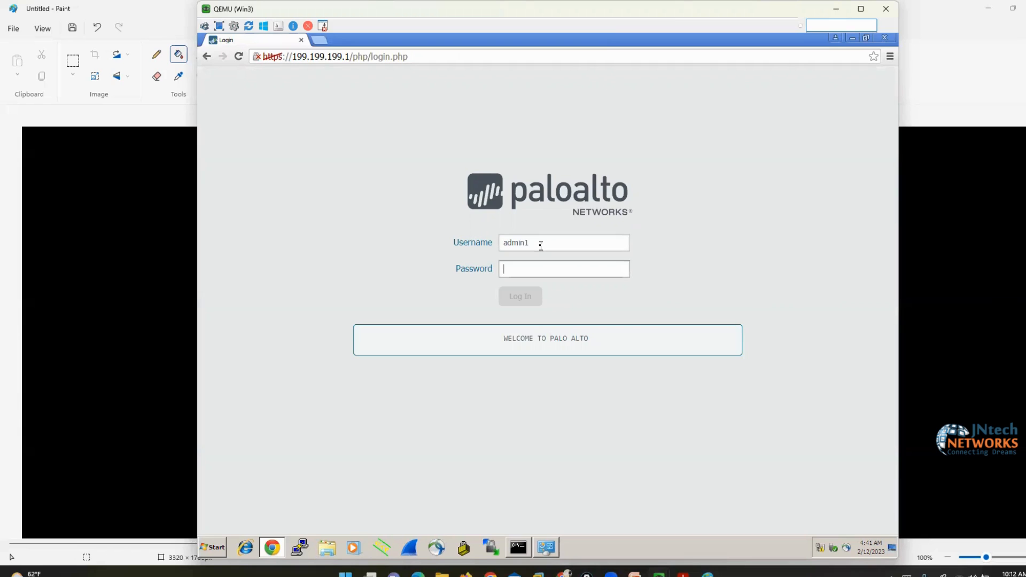
text(123)
click(518, 298)
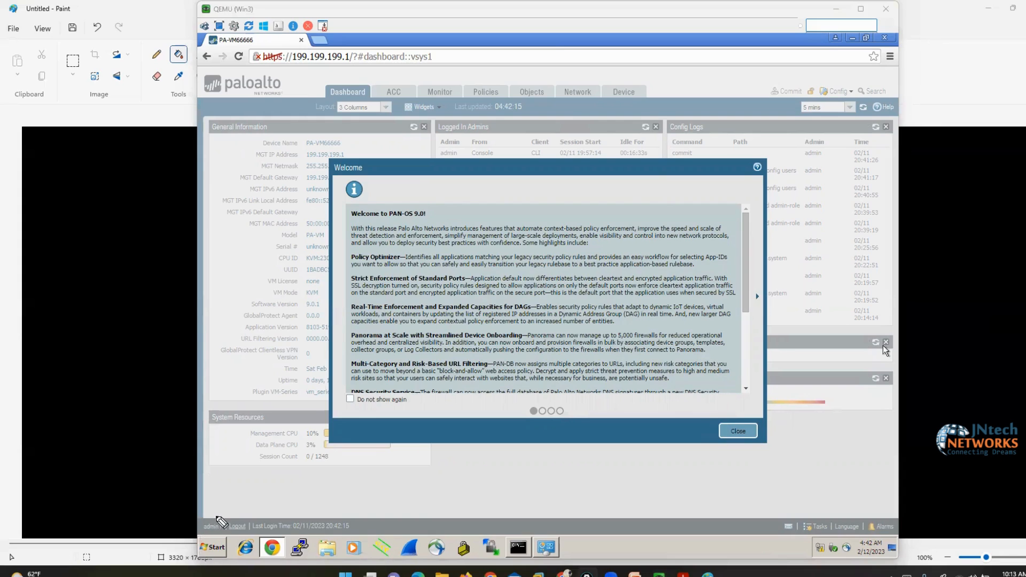
As admin1, dismiss the Welcome notes, view ethernet1/1 under Network Interfaces without changes, and log out
mouse_move(220, 515)
mouse_down()
mouse_move(234, 535)
mouse_move(199, 545)
mouse_move(223, 523)
mouse_move(230, 529)
mouse_up()
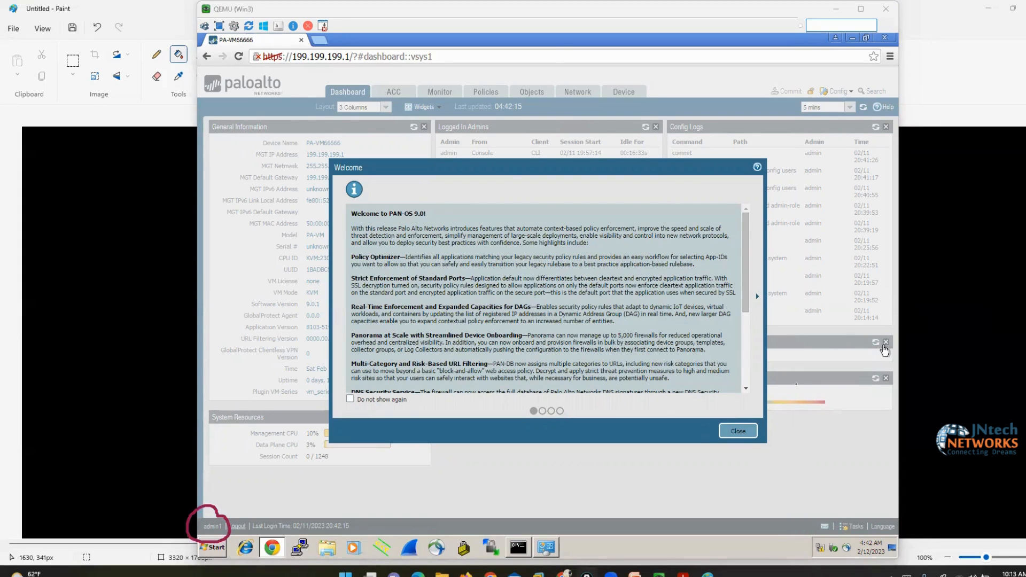
click(753, 436)
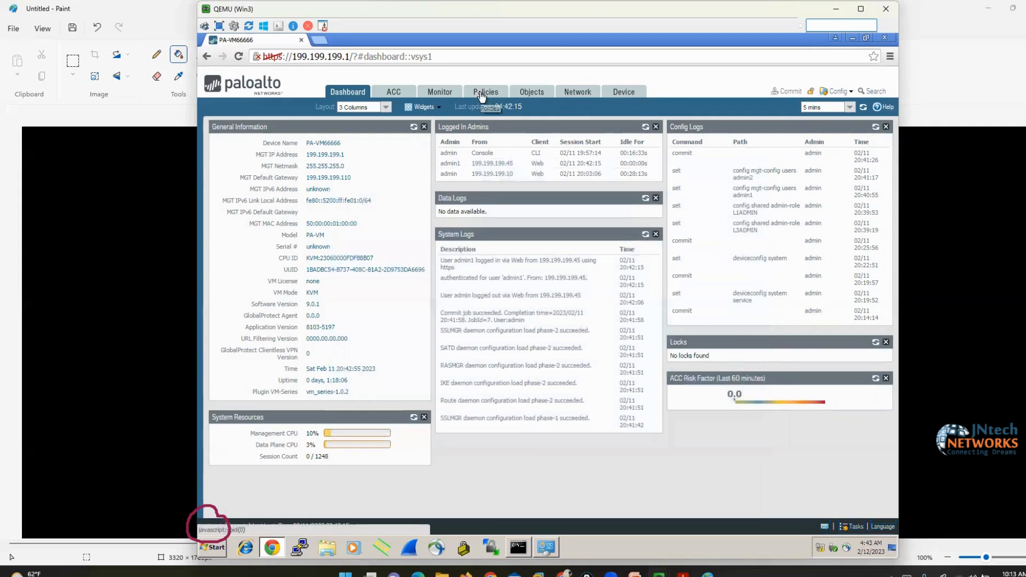
click(574, 95)
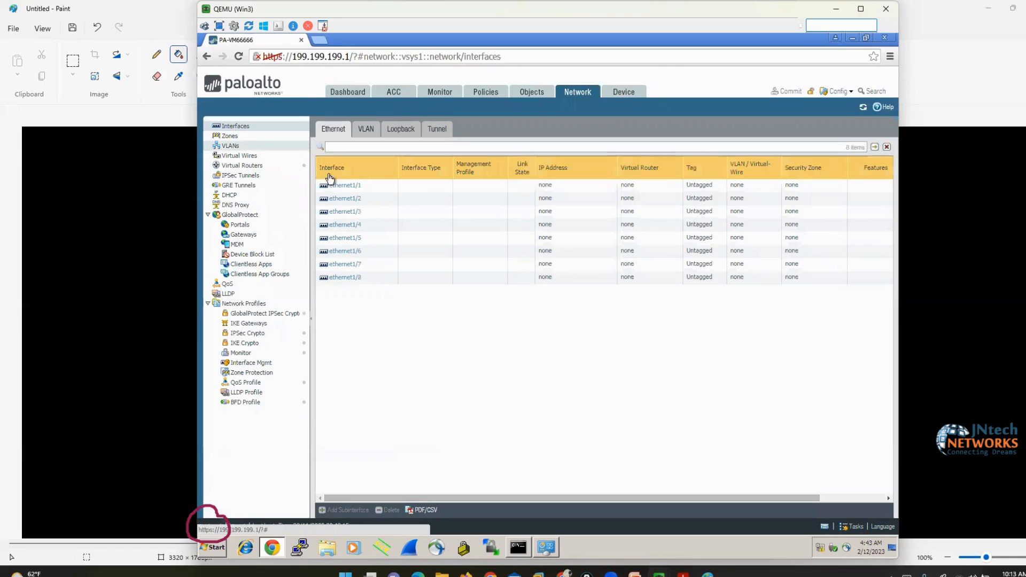
click(339, 187)
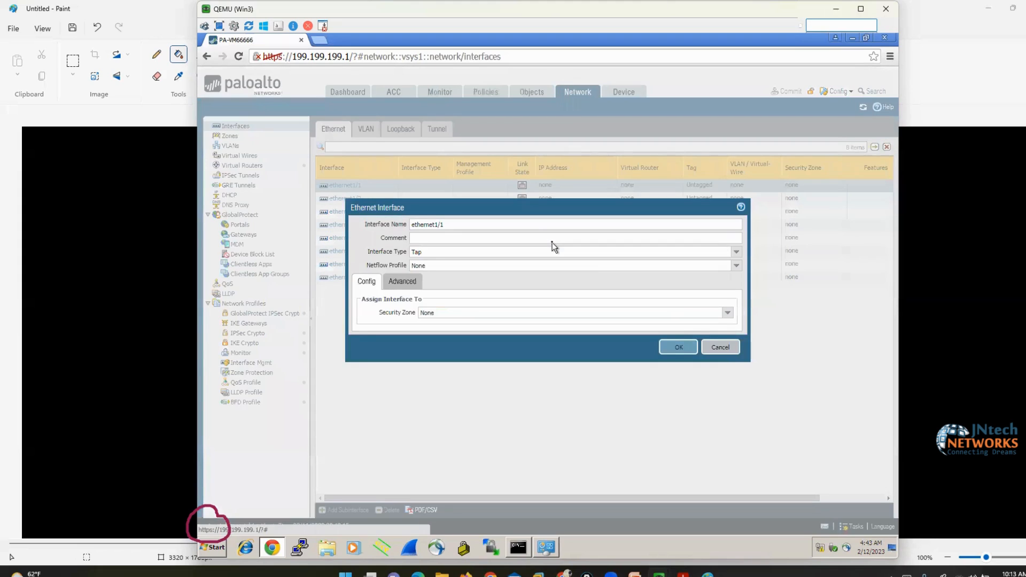
click(722, 349)
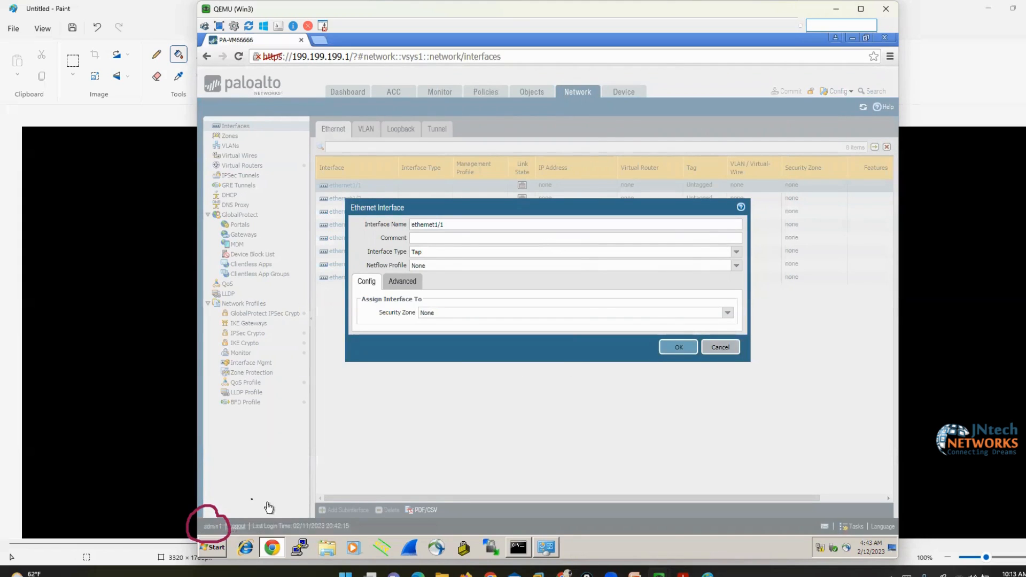
click(240, 523)
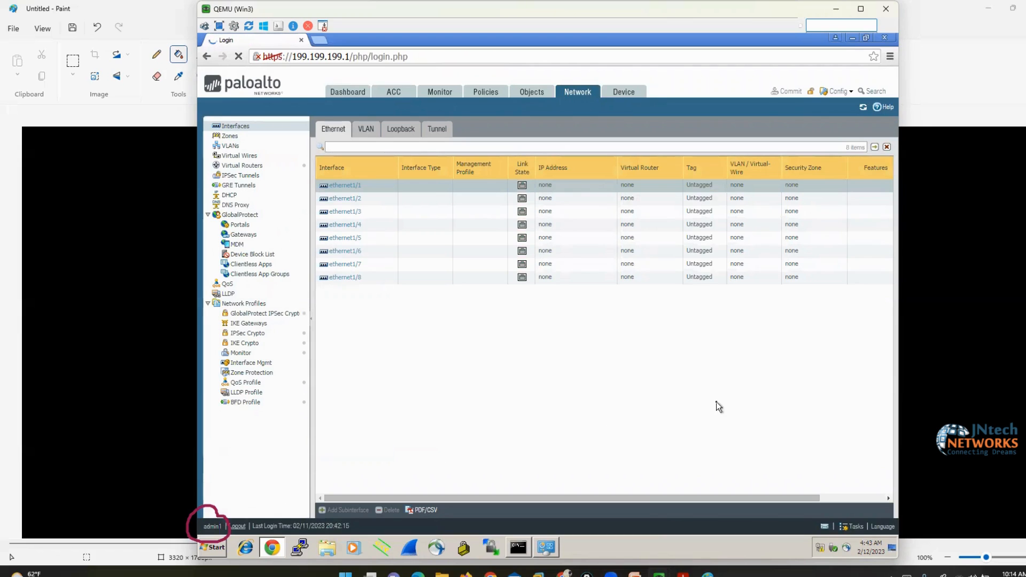
Log in with username admin2 and its password
text(ad)
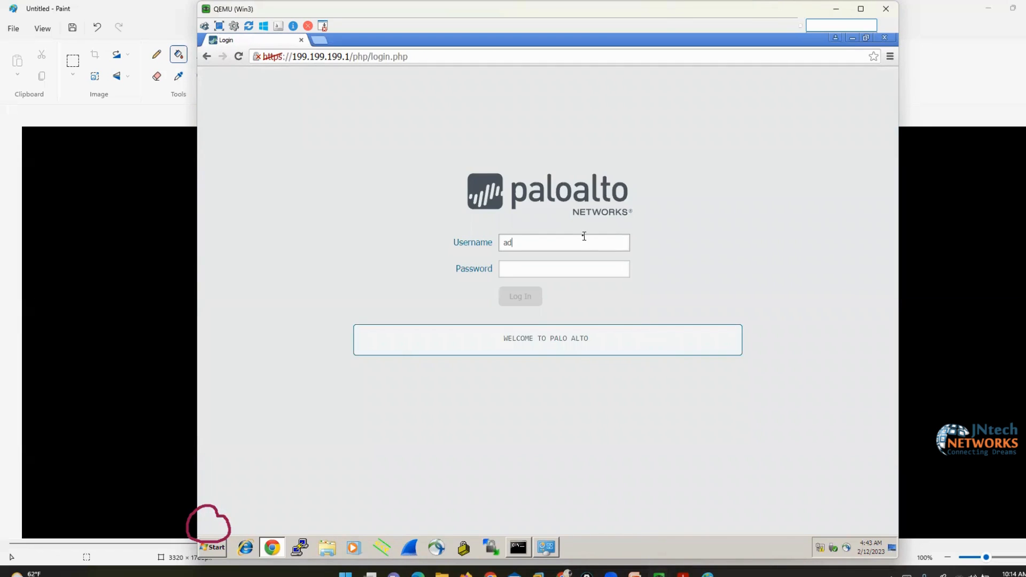
text(min2)
key(Tab)
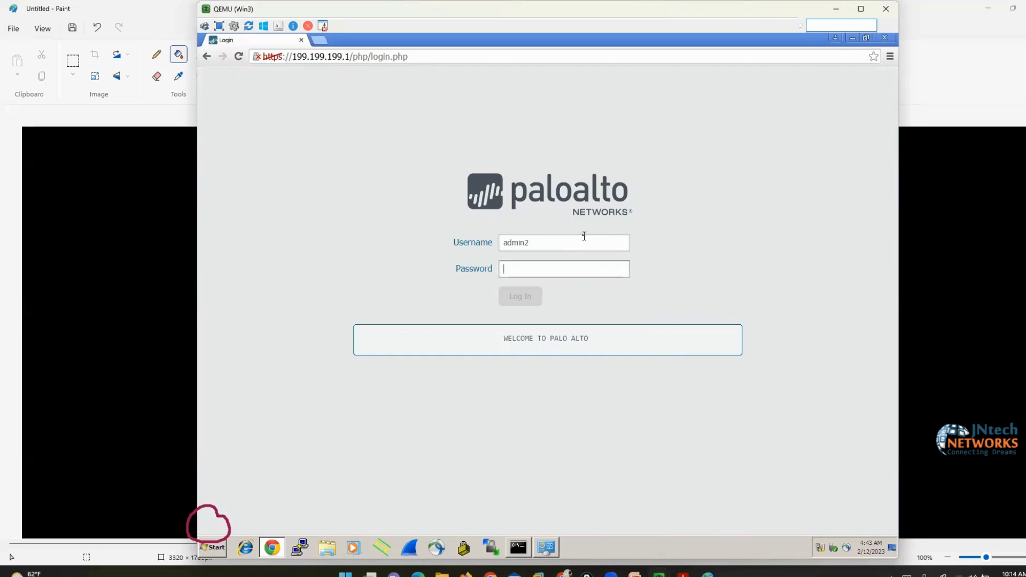
text(a23)
key(Return)
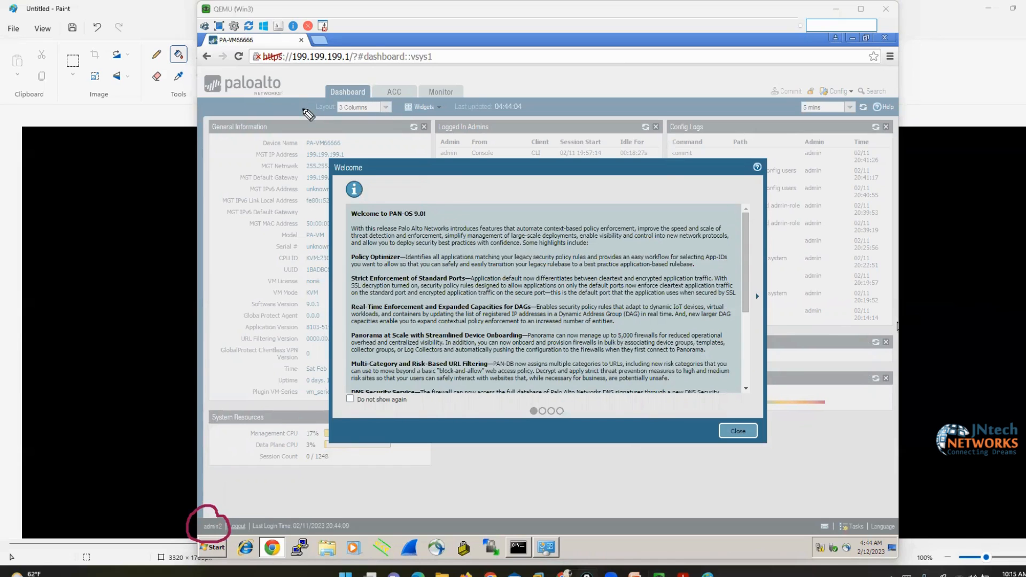
Annotate the limited Dashboard, ACC and Monitor tabs, clear the marks, and log out
mouse_move(304, 108)
mouse_down()
mouse_move(443, 117)
mouse_move(473, 79)
mouse_move(276, 79)
mouse_move(320, 110)
mouse_up()
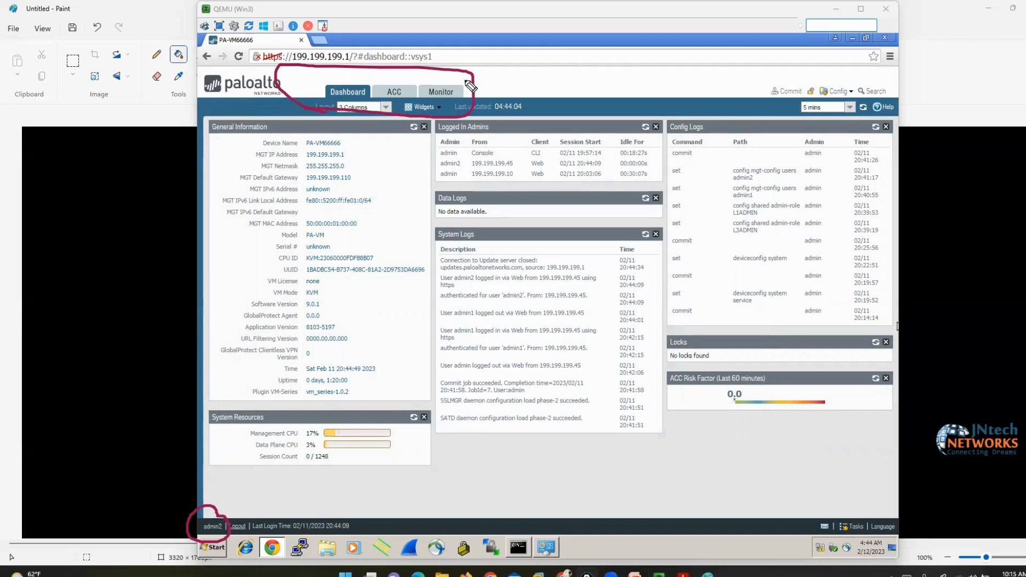
mouse_move(471, 86)
mouse_down()
mouse_move(477, 109)
mouse_move(701, 107)
mouse_move(697, 78)
mouse_move(466, 75)
mouse_up()
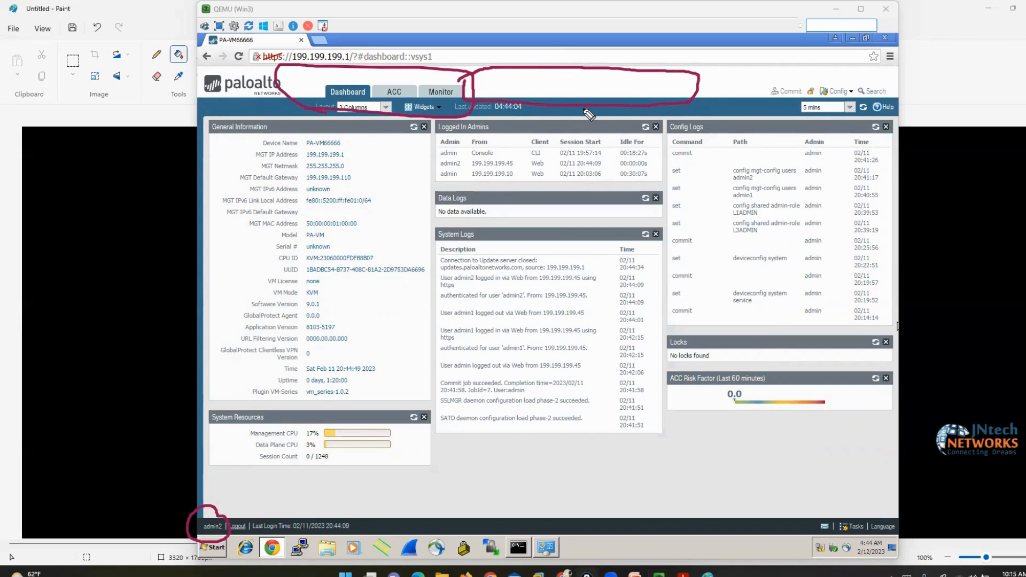
click(1022, 335)
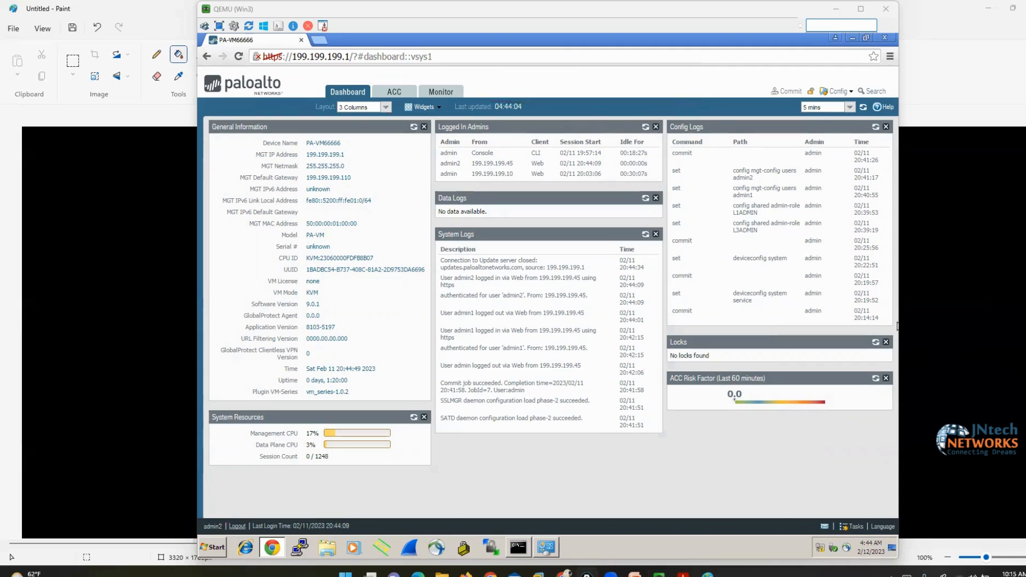
click(239, 528)
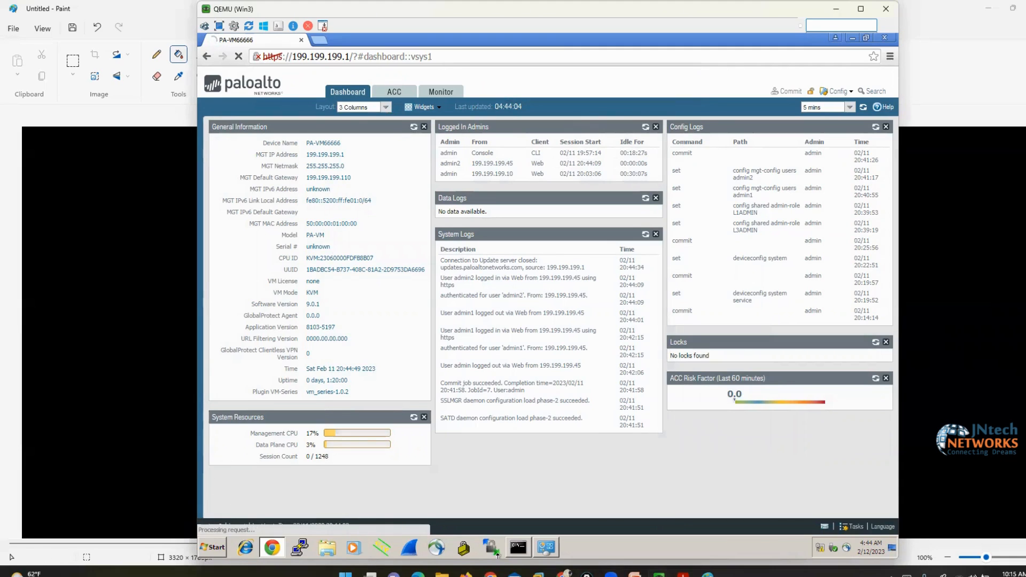
Bring the lab slides forward and briefly highlight the Role based access heading
click(683, 575)
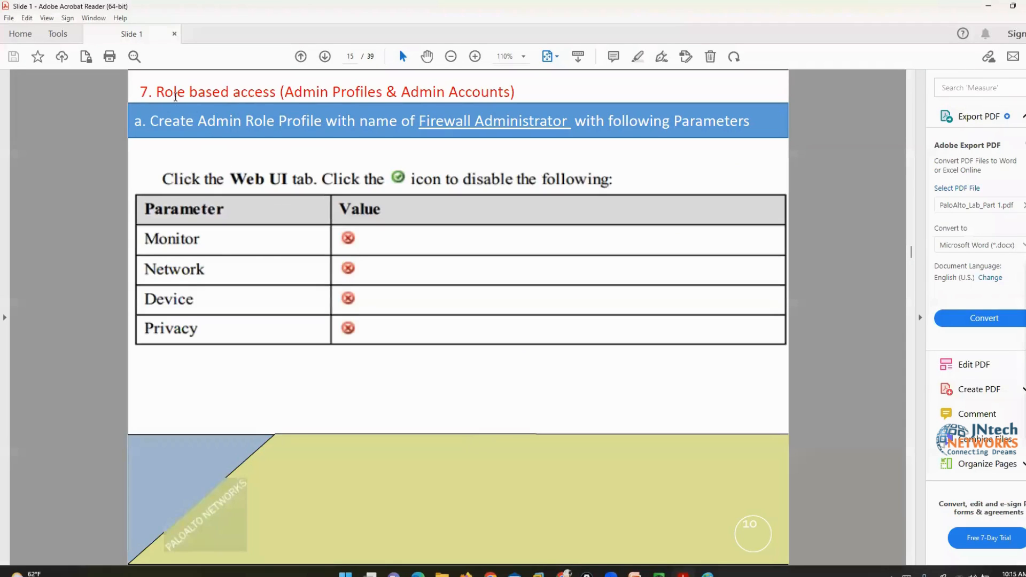
drag(160, 92, 276, 93)
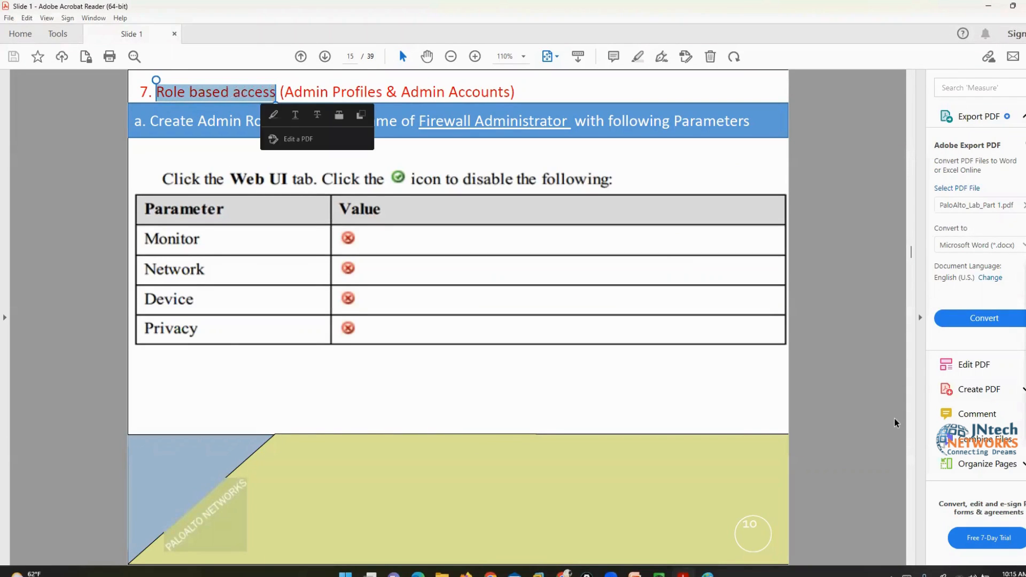
click(861, 420)
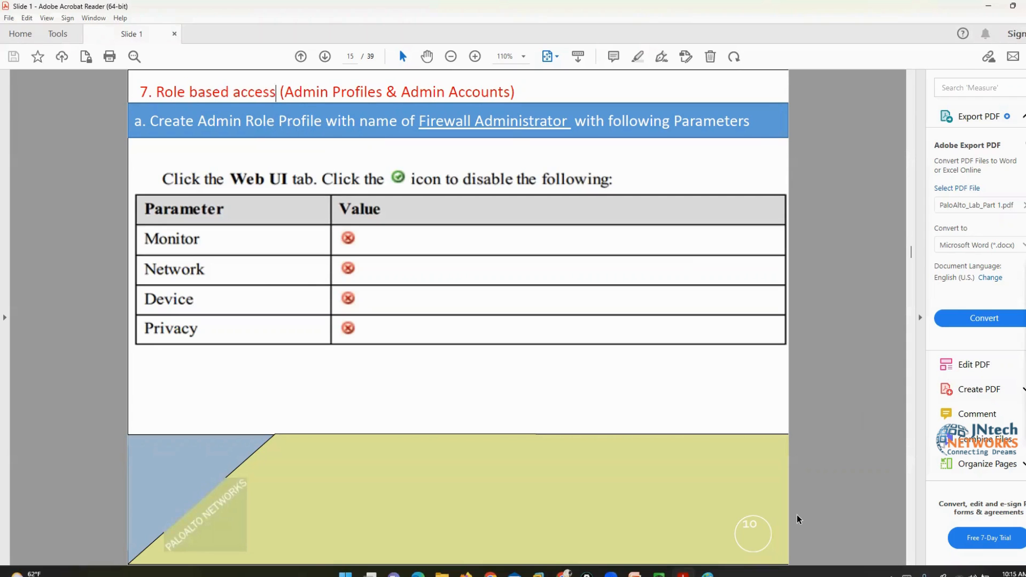
Scroll to the Host name & Time setting configuration slide, then minimize Acrobat
scroll(797, 519, down, 1)
scroll(798, 520, down, 2)
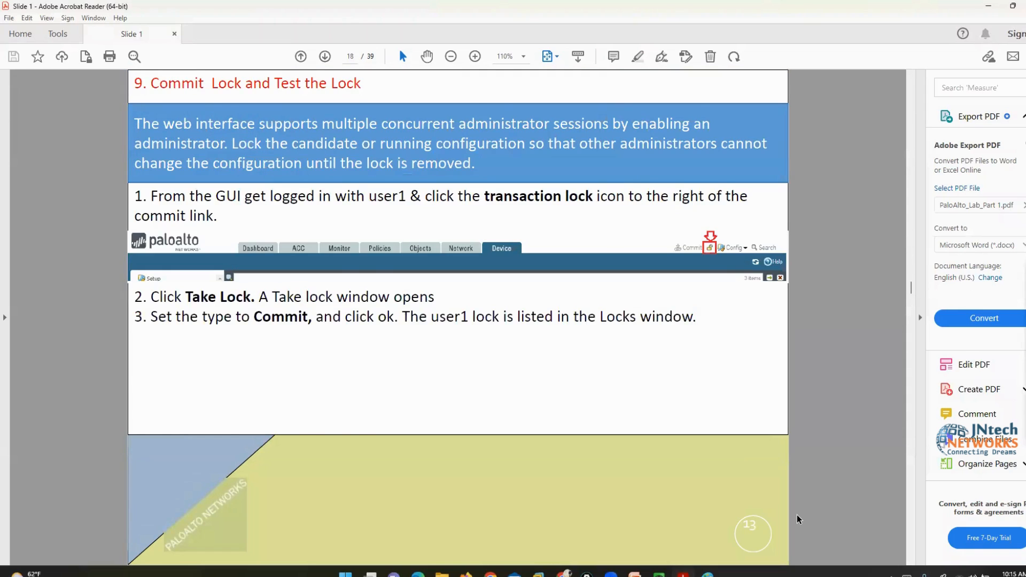
scroll(797, 520, down, 1)
scroll(797, 519, down, 1)
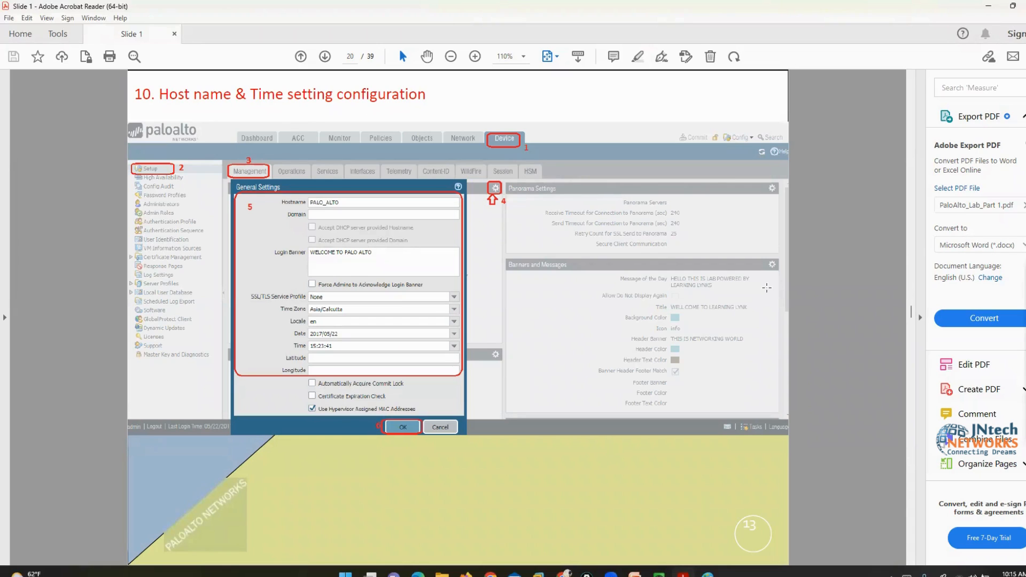
click(989, 6)
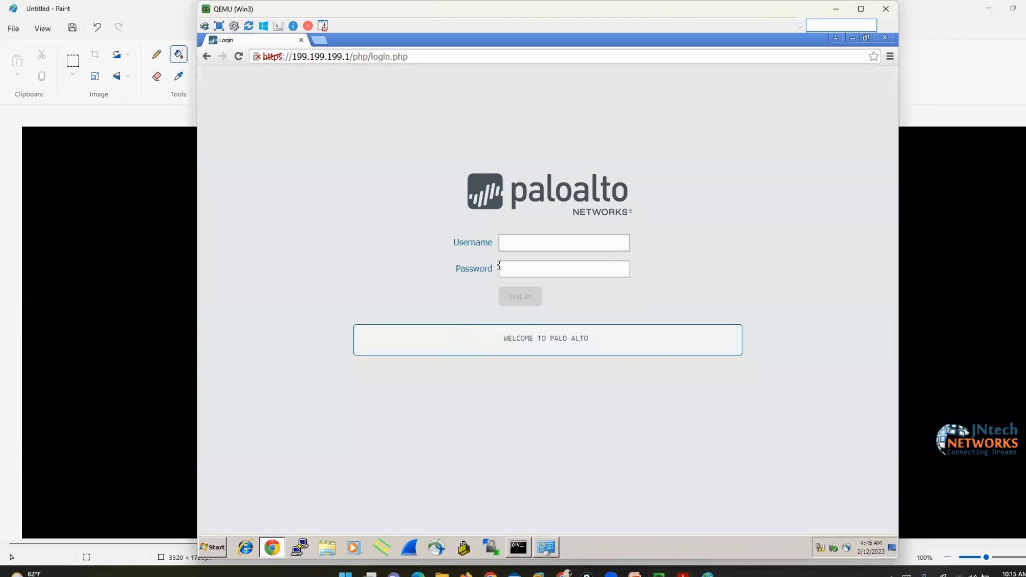
Log in to PAN-OS as the default admin, dismiss the default-credentials warning, and return to the slides
text(admin)
key(Tab)
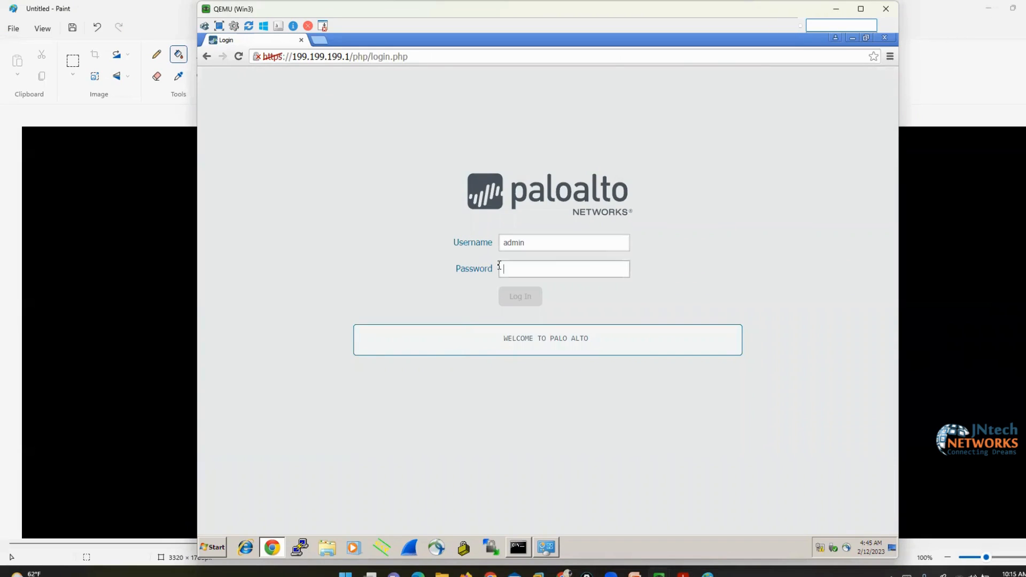
text(admin)
key(Return)
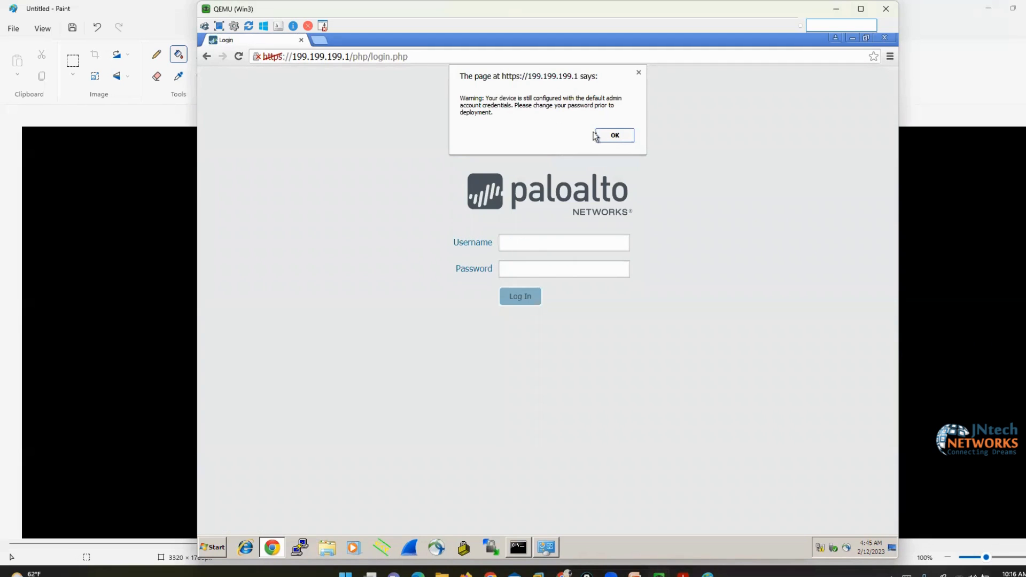
click(615, 135)
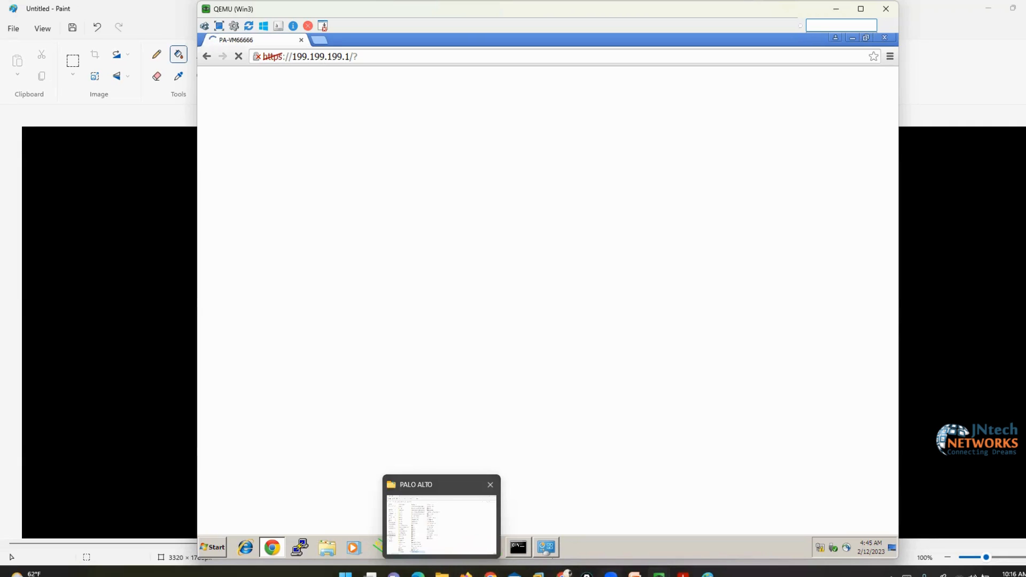
click(683, 574)
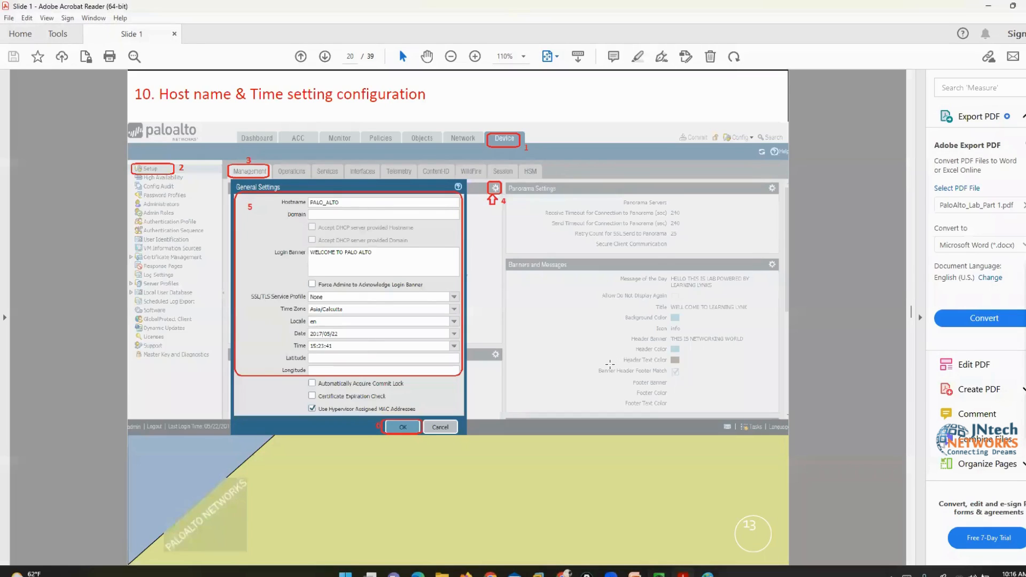
Scroll to the DNS Configuration slide (page 22) and bring the QEMU (Win3) firewall dashboard forward
scroll(610, 364, down, 2)
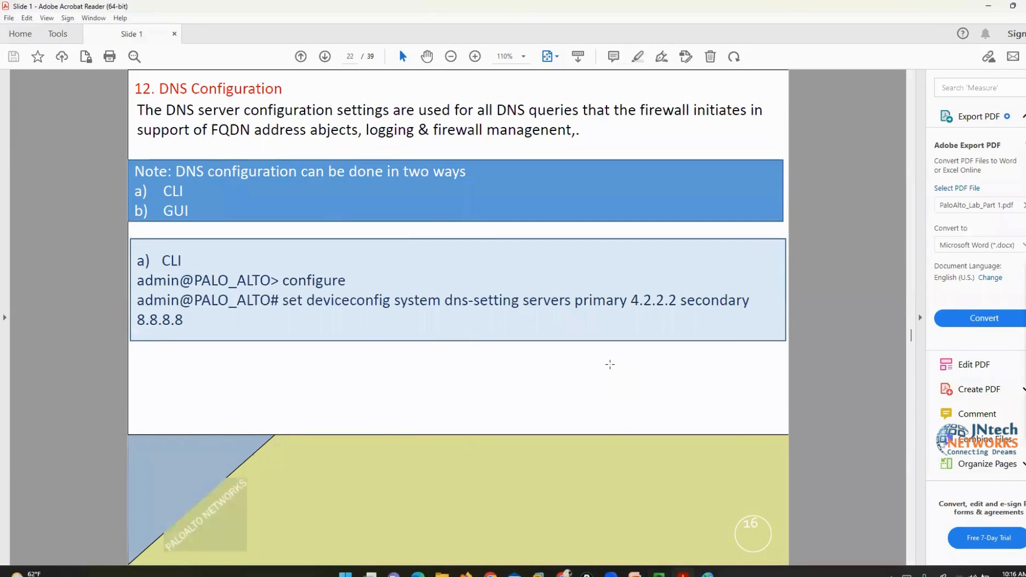
scroll(610, 364, up, 1)
scroll(610, 364, down, 1)
mouse_move(680, 572)
click(695, 521)
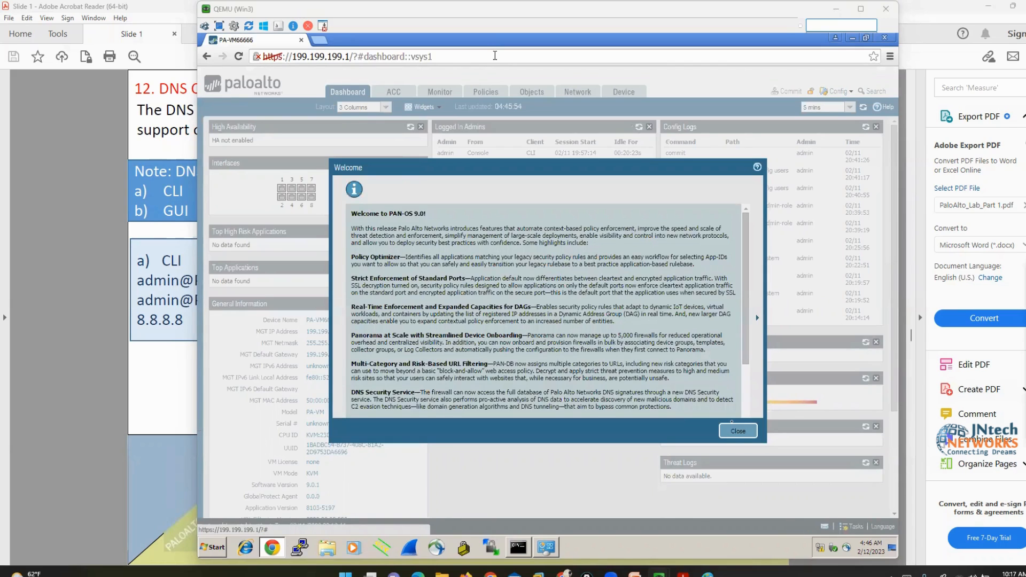
Close the welcome notice and open the L1ADMIN admin role profile under Device
click(738, 432)
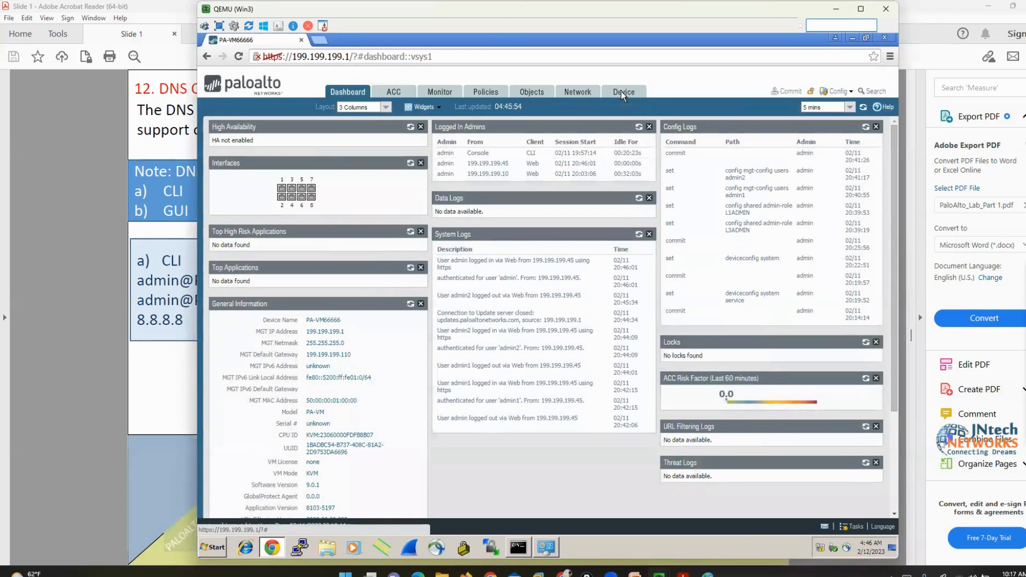
click(623, 95)
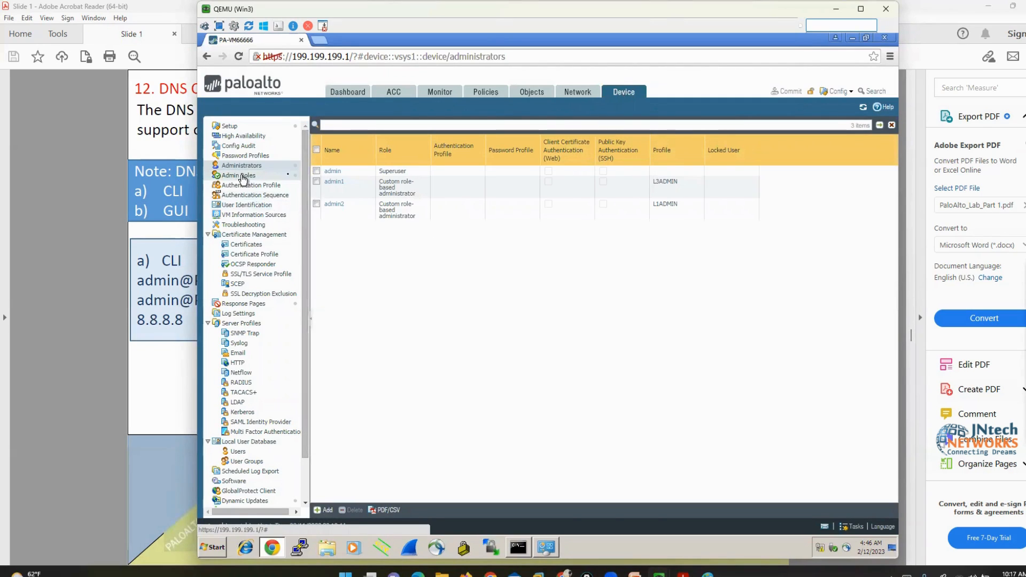
click(242, 176)
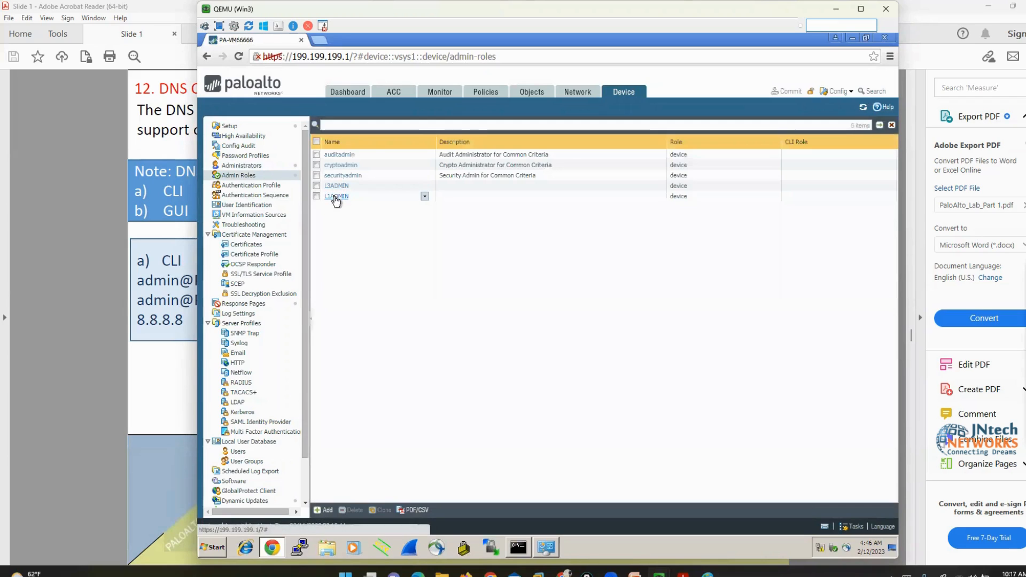
click(336, 200)
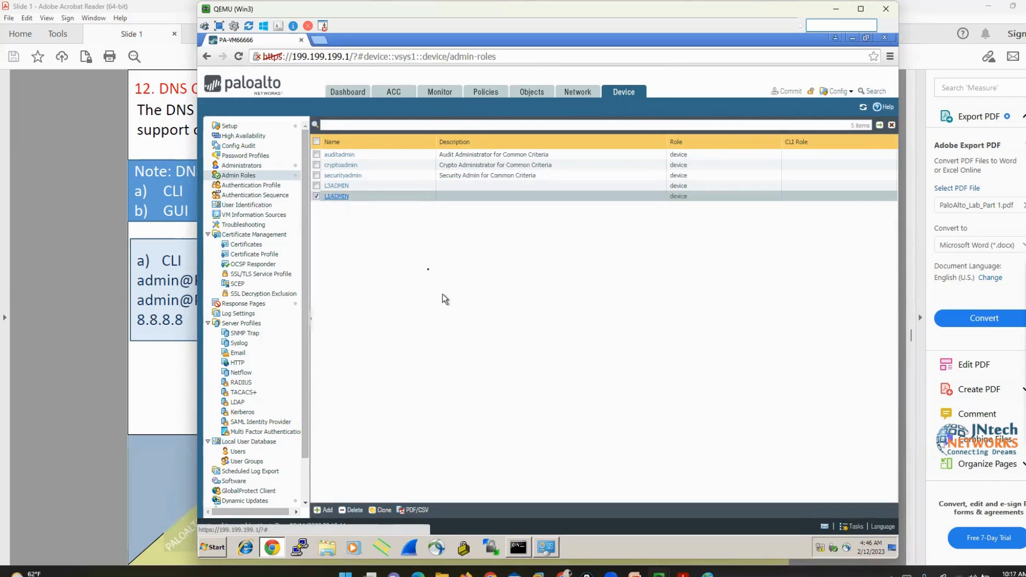
click(336, 199)
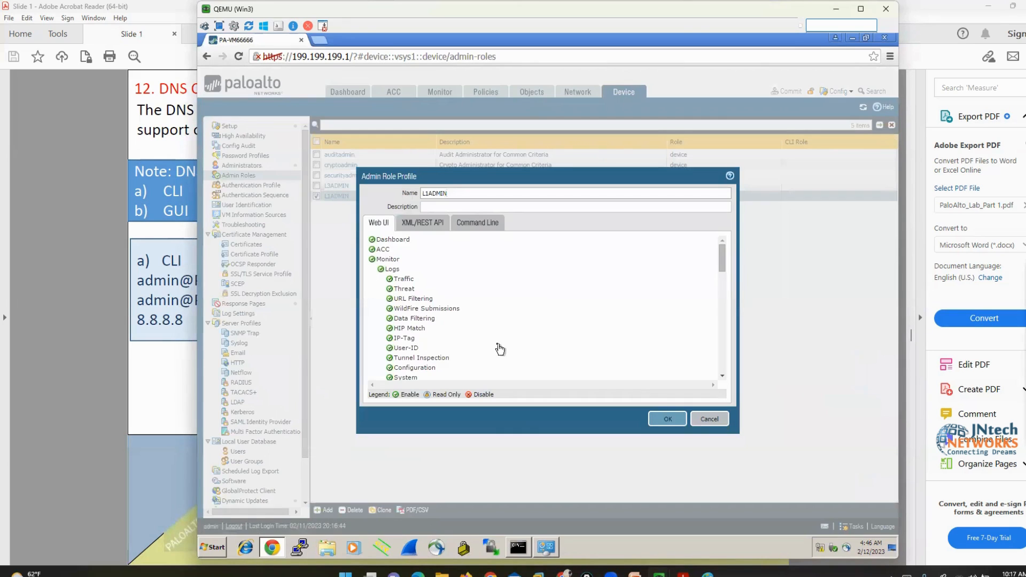
Disable Data Filtering log access and allow showing user names and full IP addresses
click(390, 319)
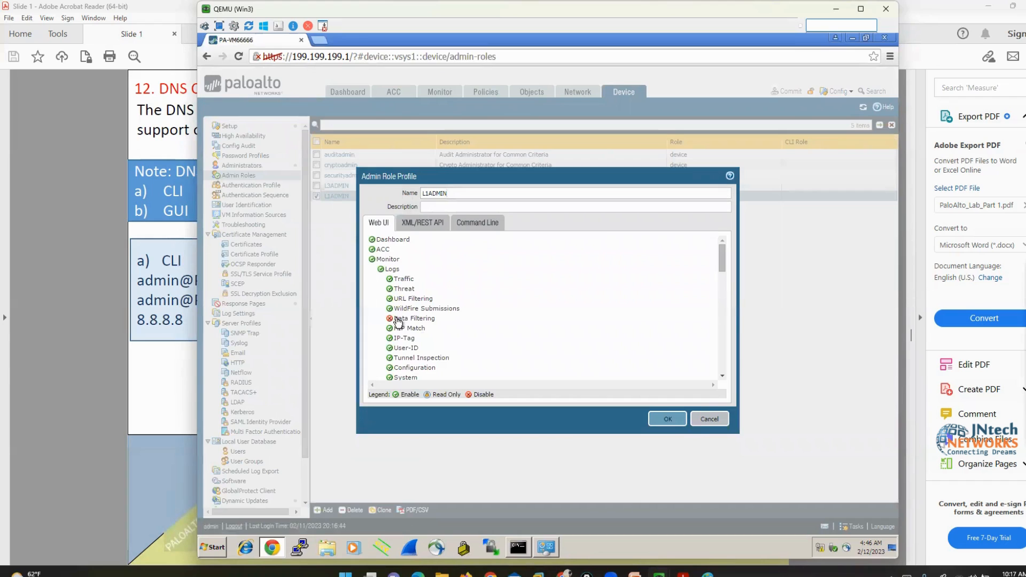
scroll(398, 321, down, 10)
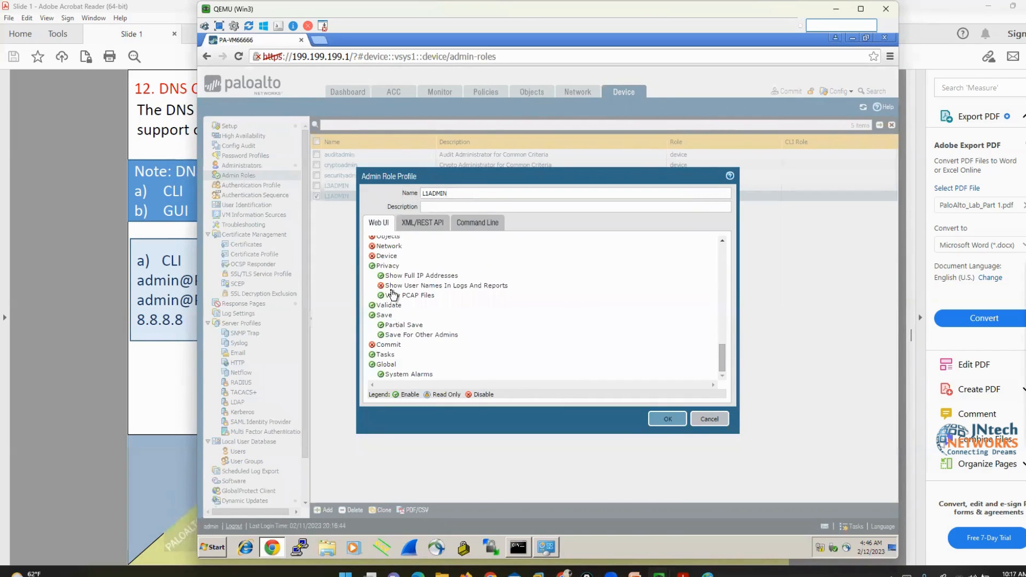
click(392, 286)
click(391, 277)
scroll(386, 369, up, 3)
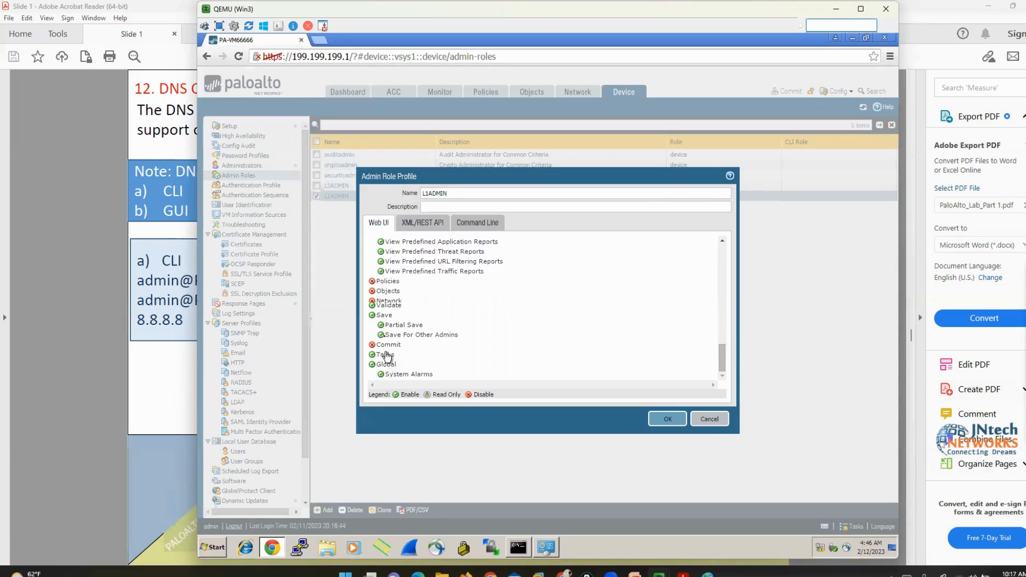
scroll(377, 331, up, 3)
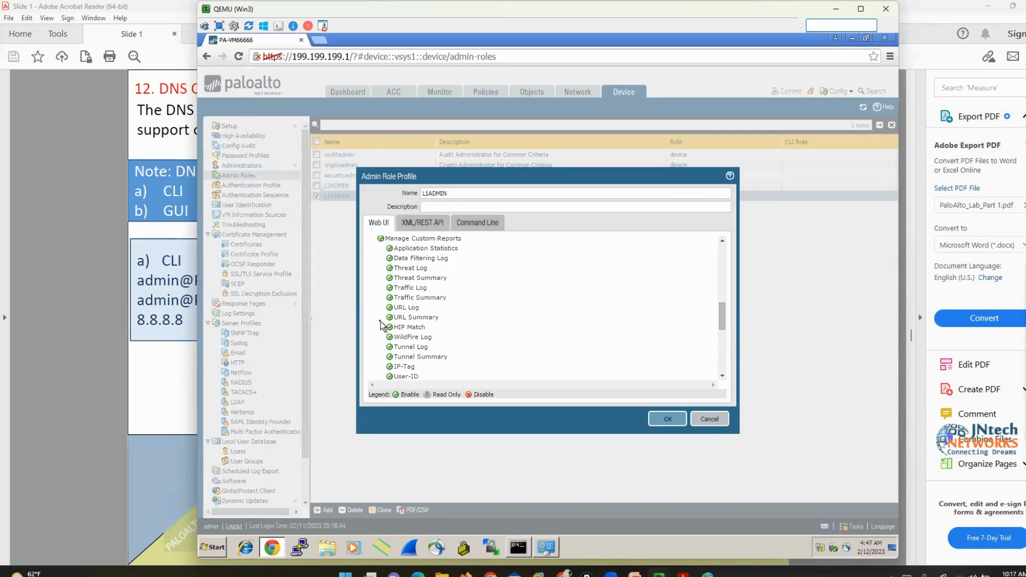
scroll(381, 324, down, 5)
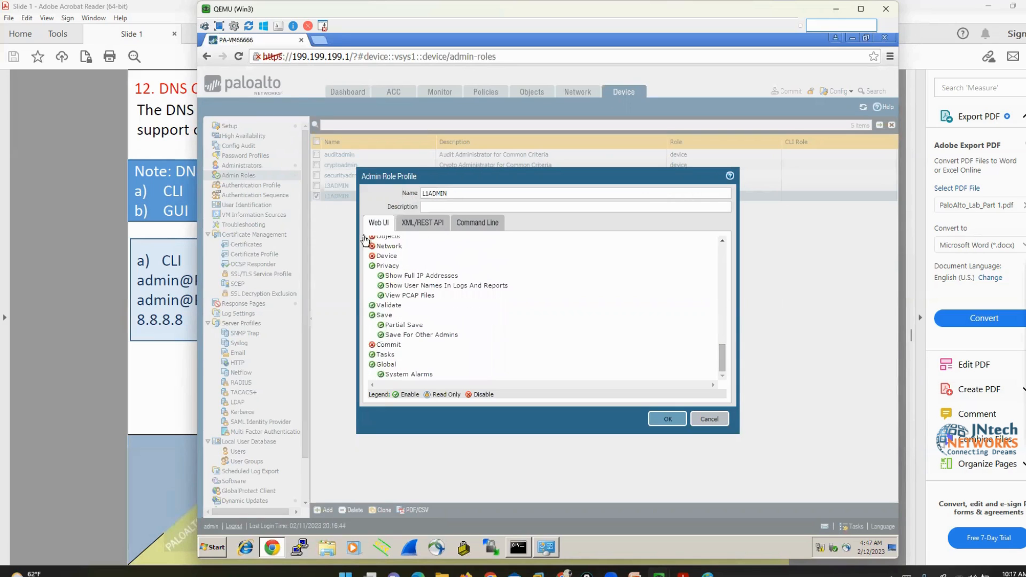
scroll(377, 273, up, 3)
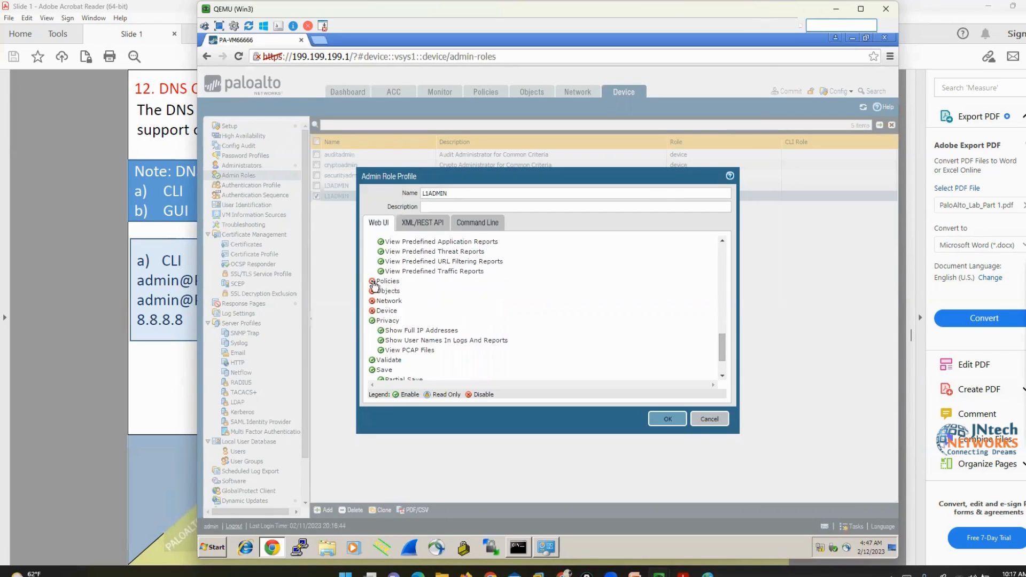
Toggle NAT policy access through Read Only and Disable, cancel the edits, and return to the slide
click(393, 301)
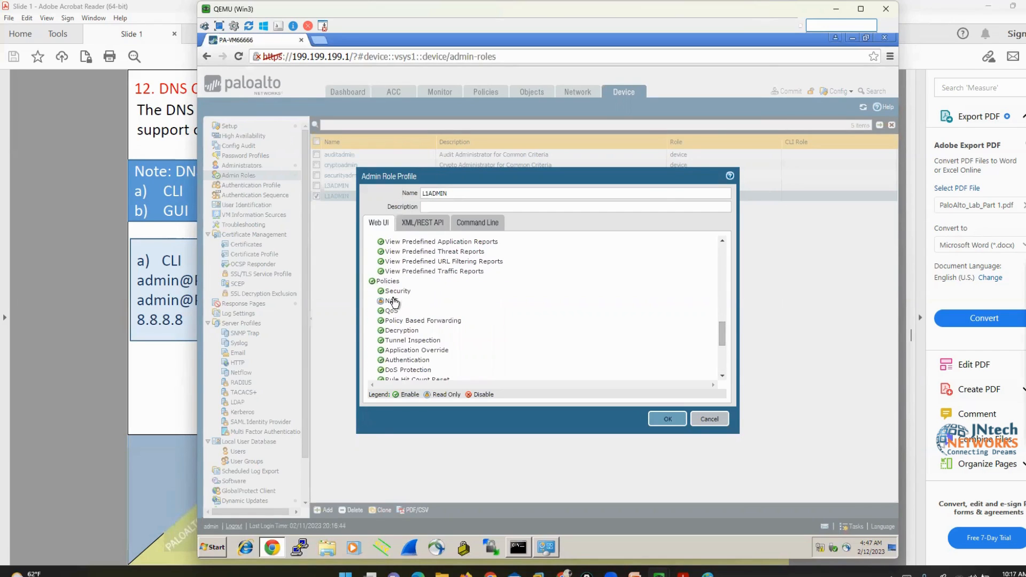
click(392, 301)
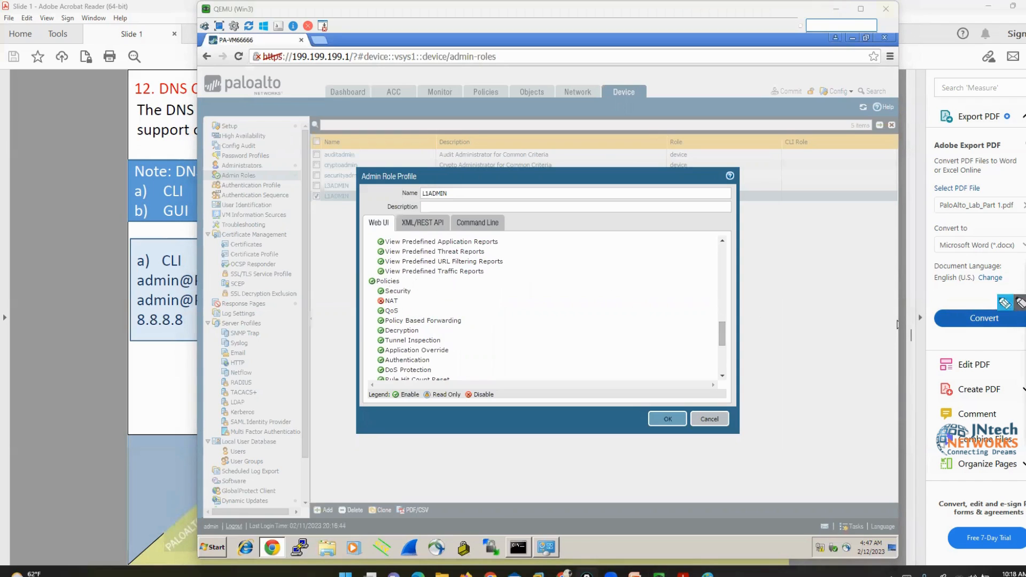
click(389, 302)
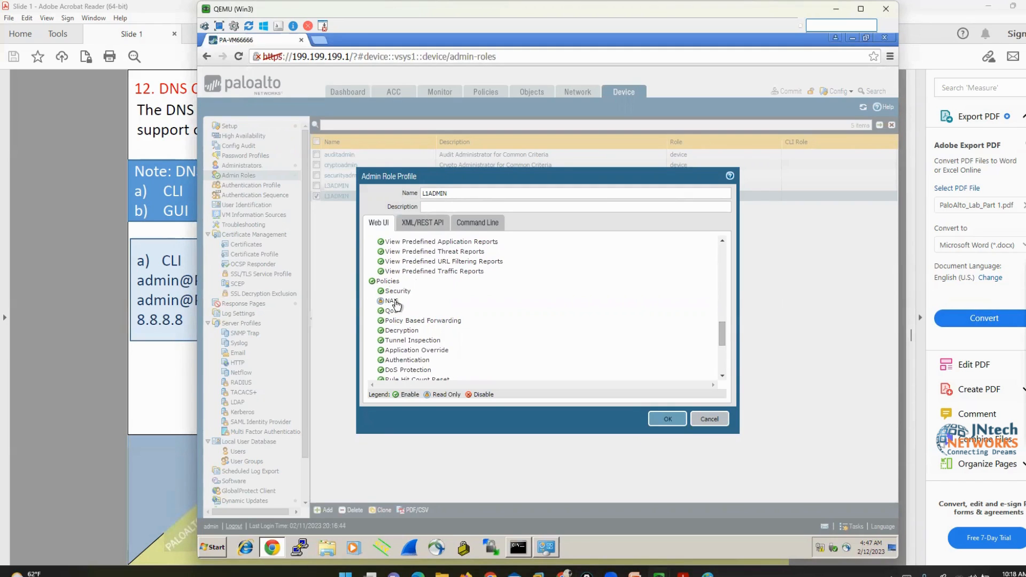
click(381, 301)
click(382, 302)
click(712, 420)
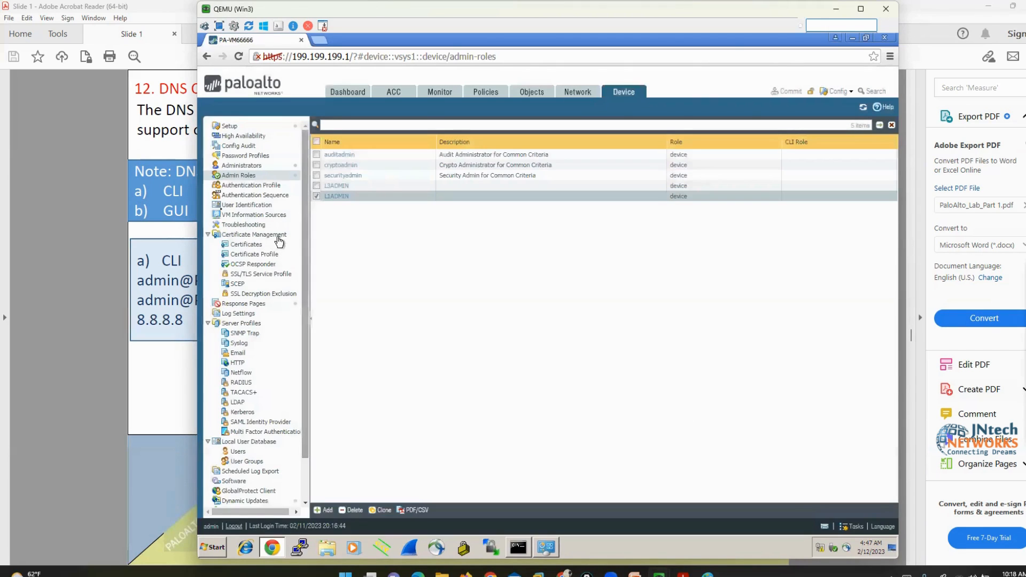
click(46, 230)
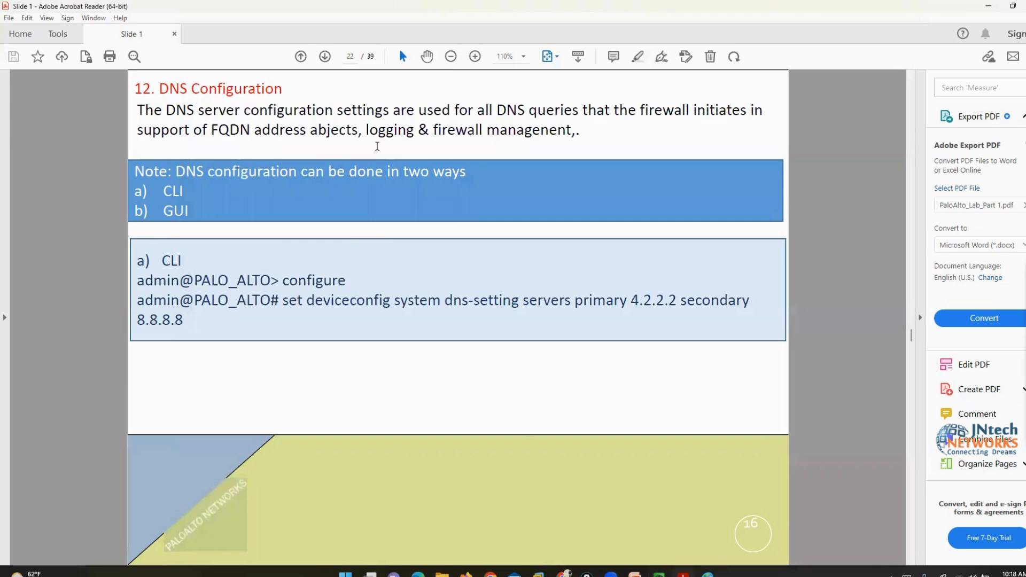
Switch to Chrome to show the EVE-NG topology with LAN, WAN and MGMT networks
click(564, 574)
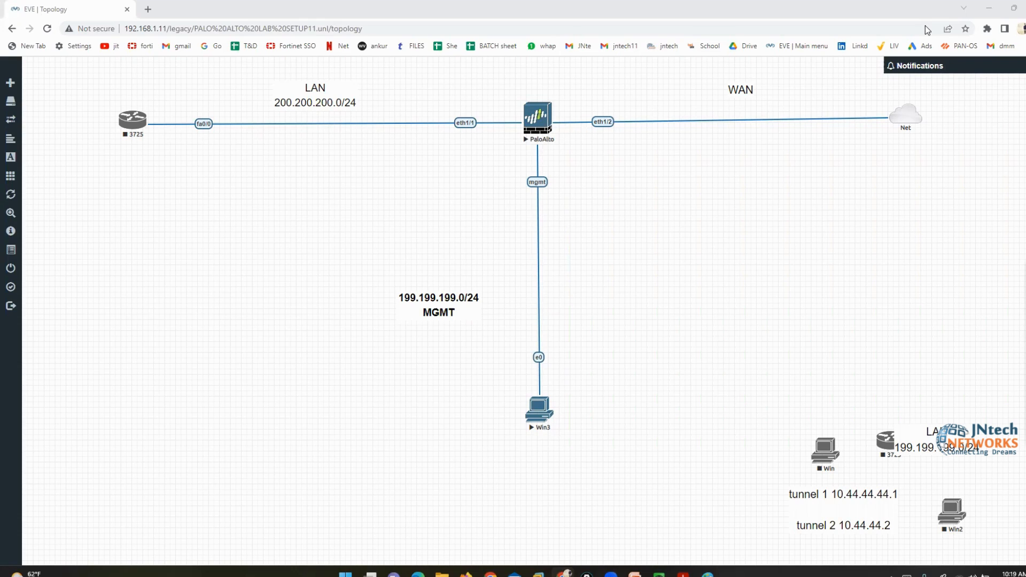
Bring up the Win3 firewall web UI and open Device Setup Services for editing
mouse_move(659, 573)
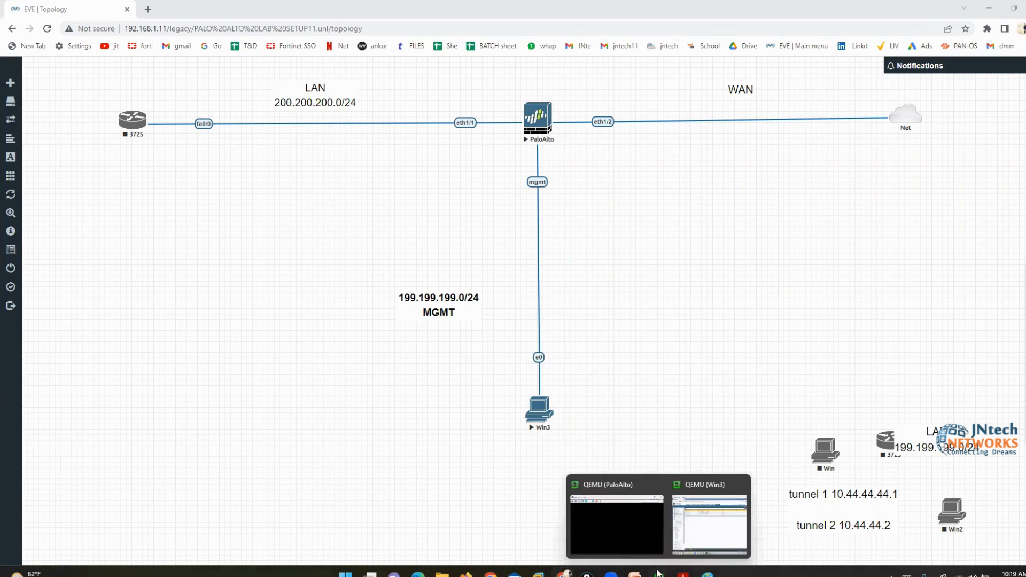
click(709, 526)
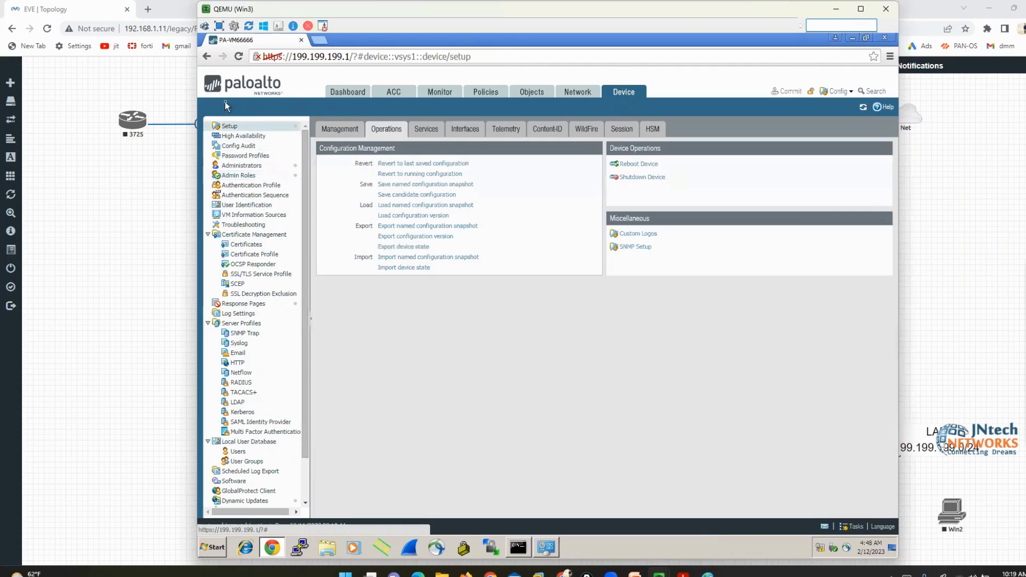
click(420, 132)
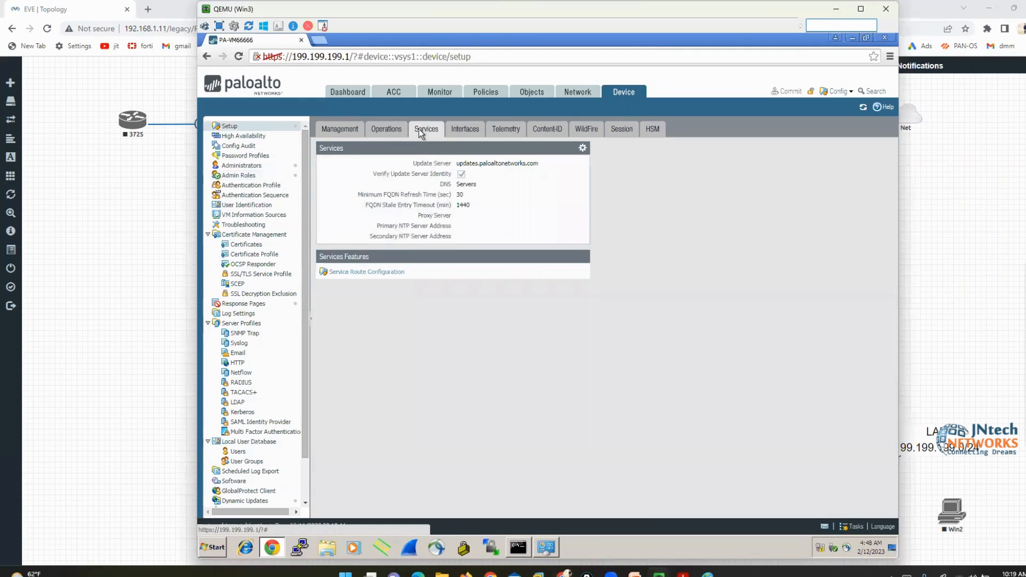
click(582, 149)
click(522, 207)
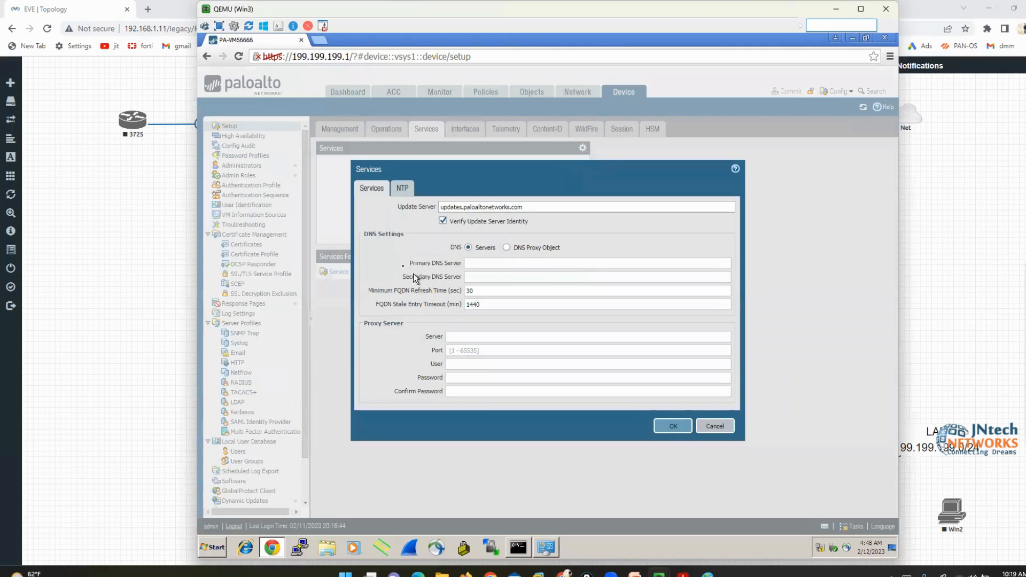
Enter primary DNS 8.8.8.8 and secondary 4.2.2.2, glancing at the NTP settings
drag(410, 263, 475, 274)
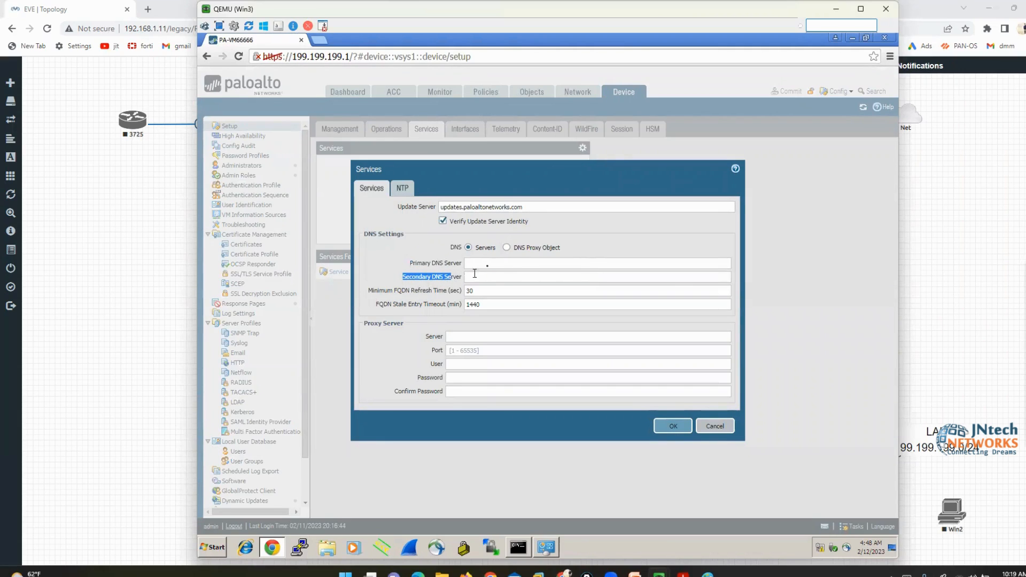
click(497, 263)
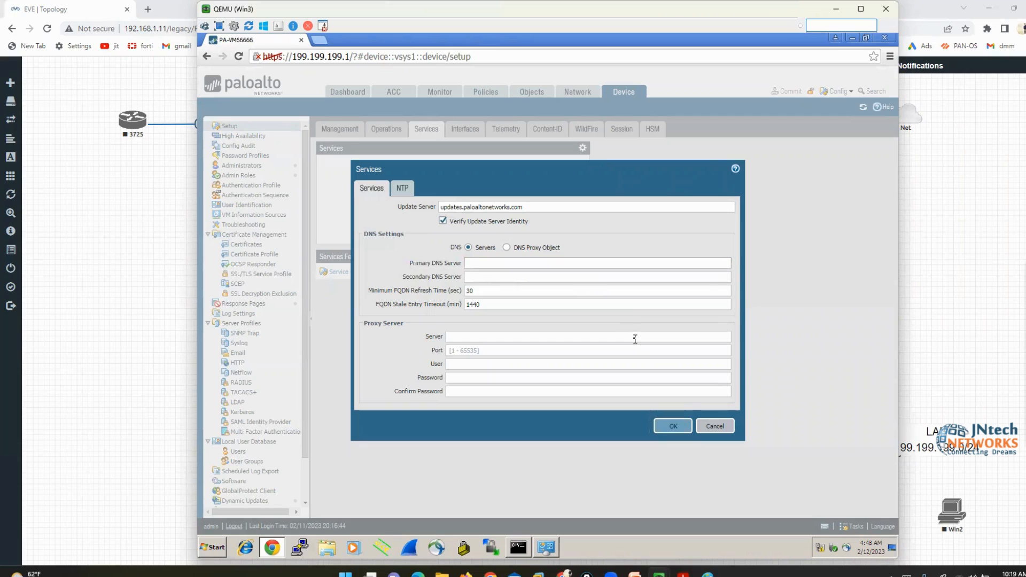
text(8.8.8.8)
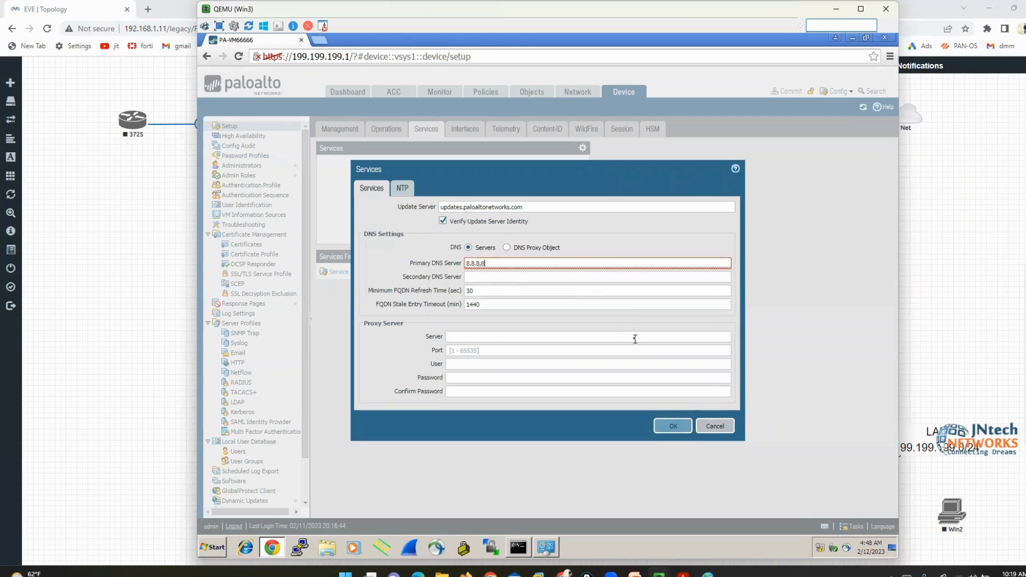
key(Tab)
text(4.2)
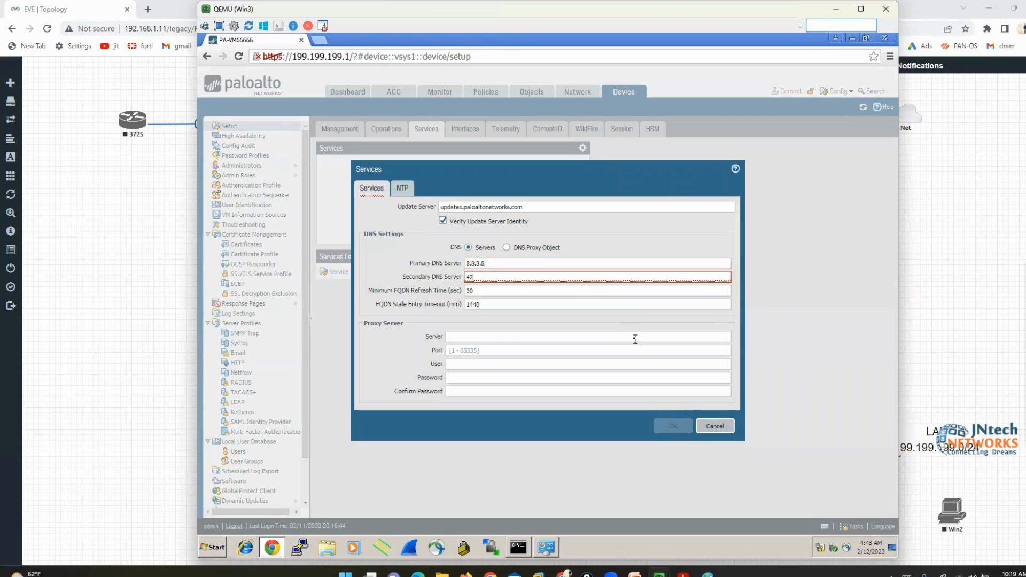
text(.2.2)
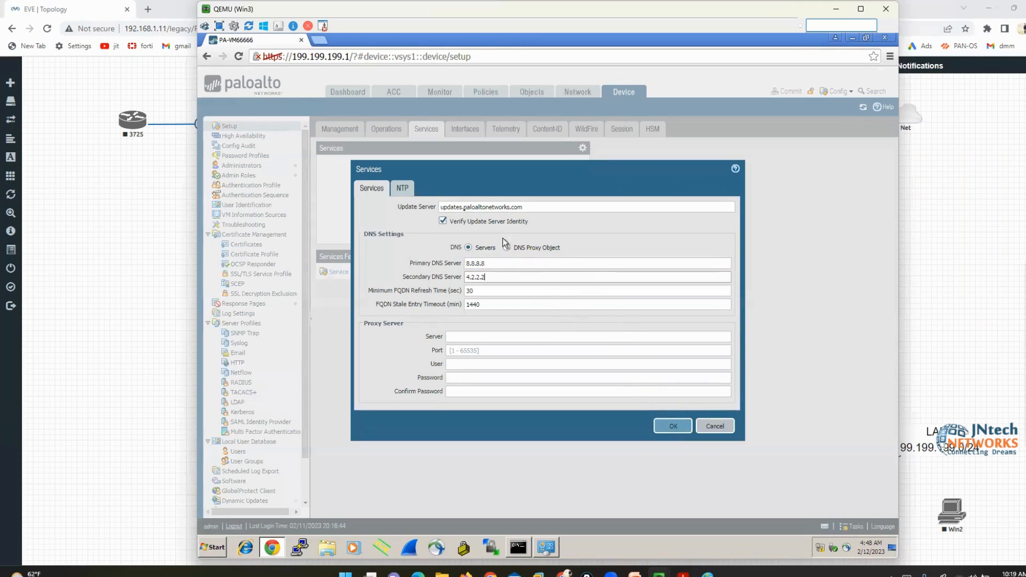
click(402, 188)
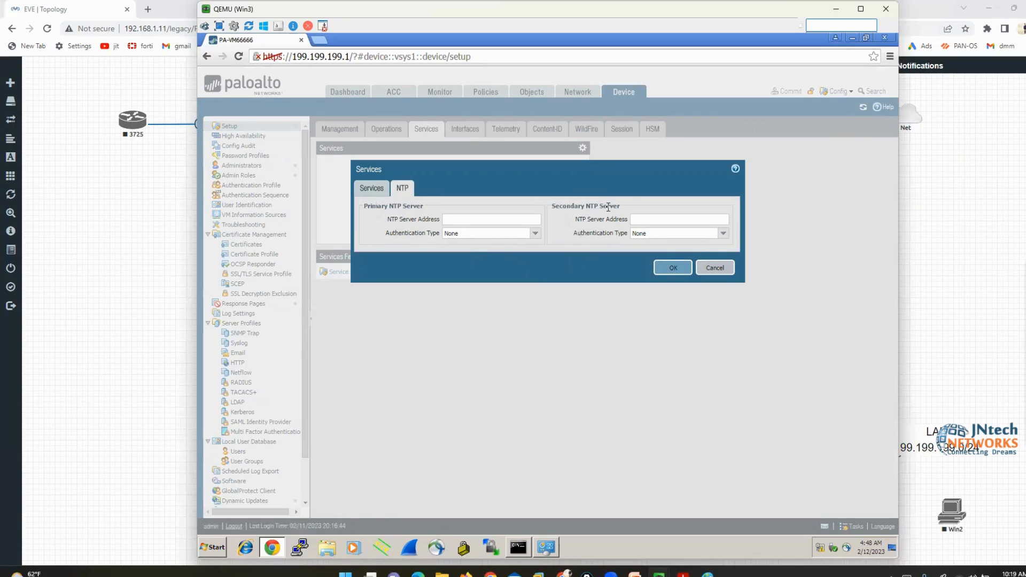
click(460, 219)
click(372, 189)
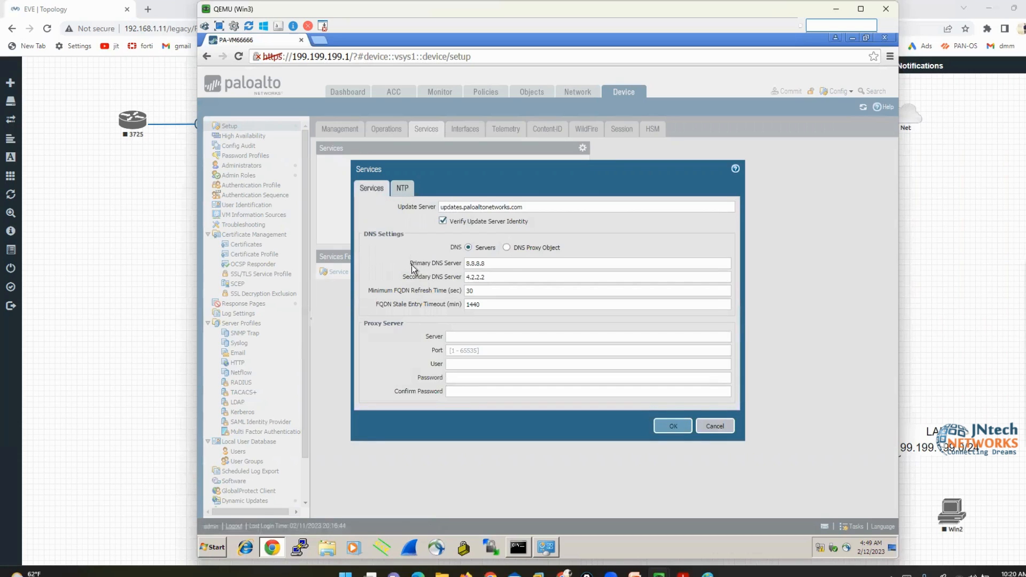
mouse_move(447, 268)
mouse_down()
mouse_move(428, 278)
mouse_move(458, 278)
mouse_up()
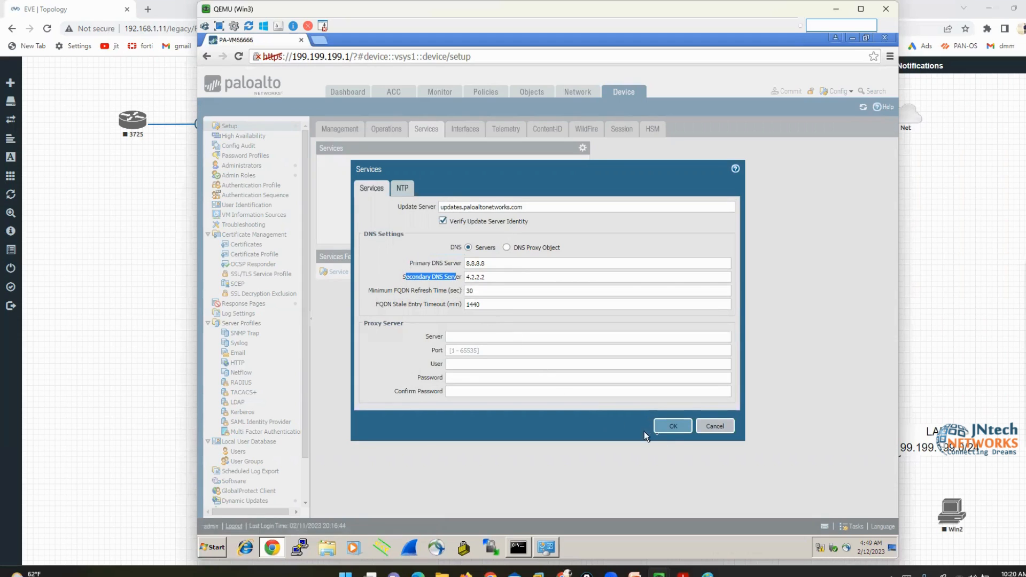
Save the Services settings and commit the configuration
click(677, 426)
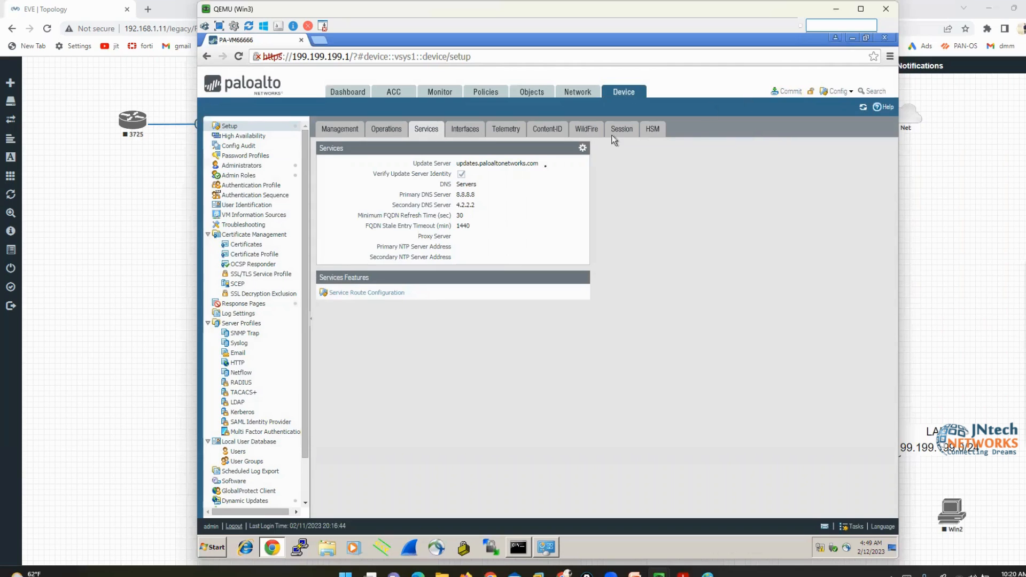
click(786, 91)
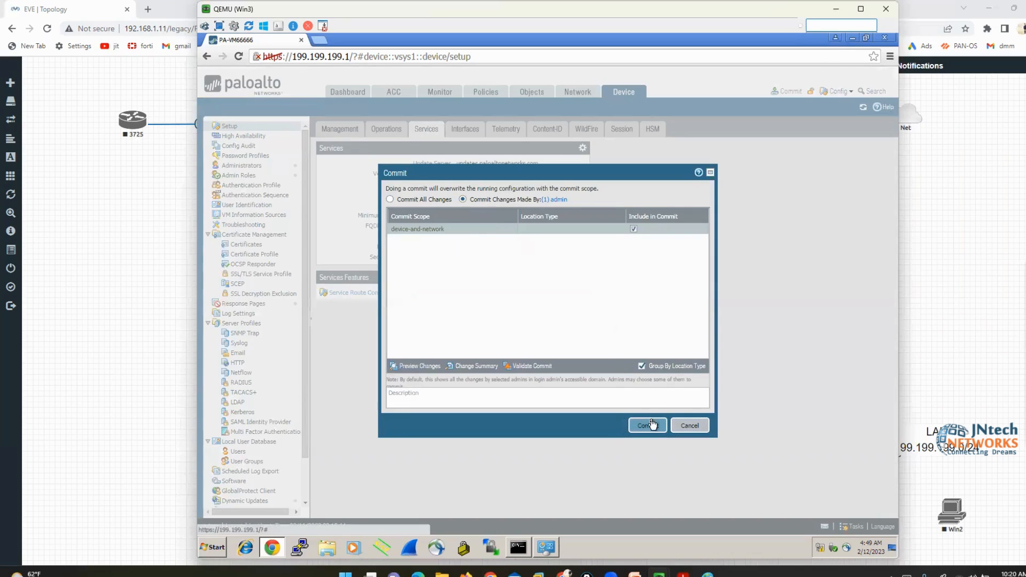
click(648, 425)
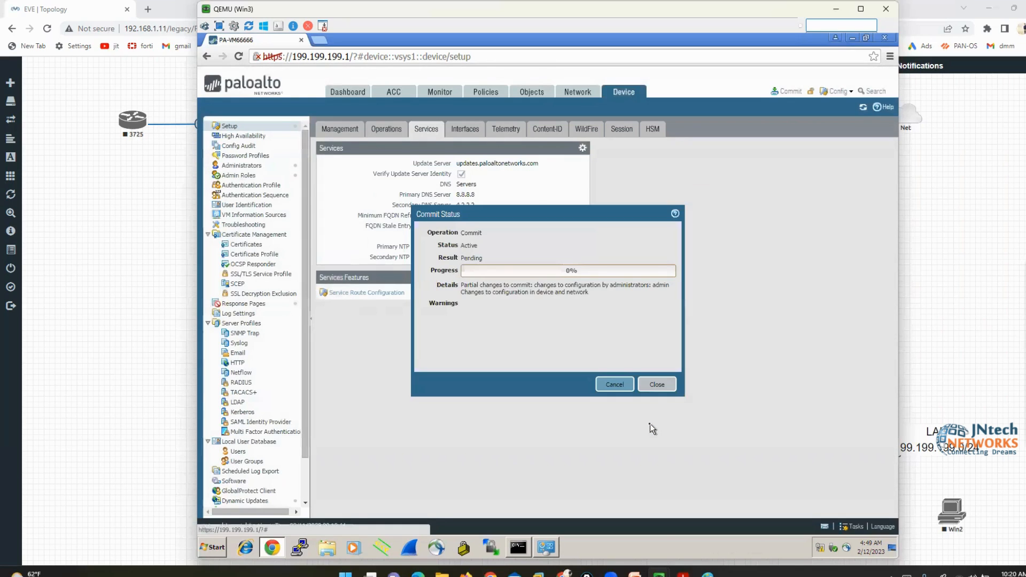
In the PaloAlto console, type 'set deviceconfig system dns-setting servers primary 99.99.99.99 secondary 4.1.1.1'
mouse_move(659, 575)
click(631, 529)
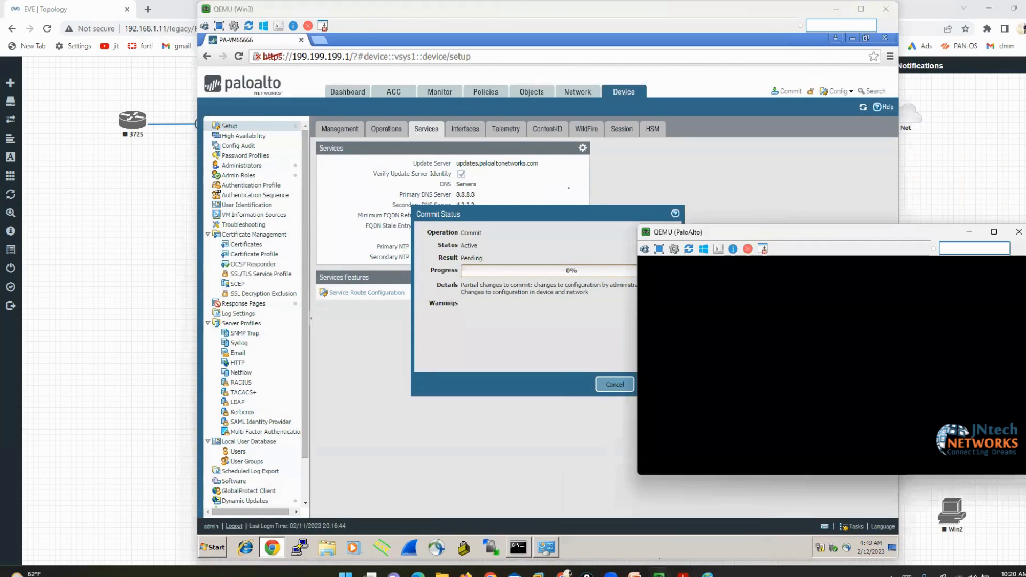
drag(688, 235, 548, 231)
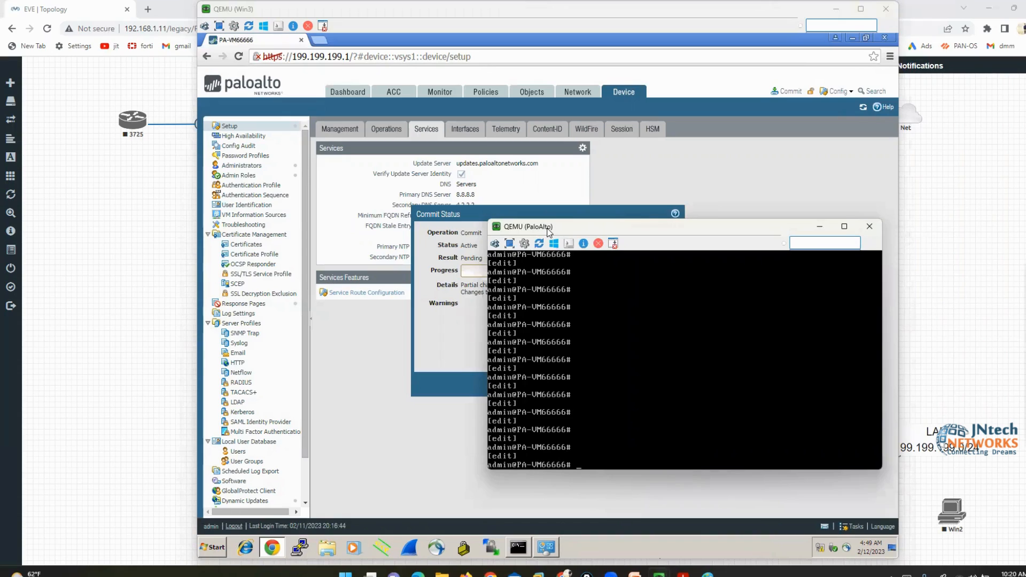
text(set deviceconfig system dns-setting)
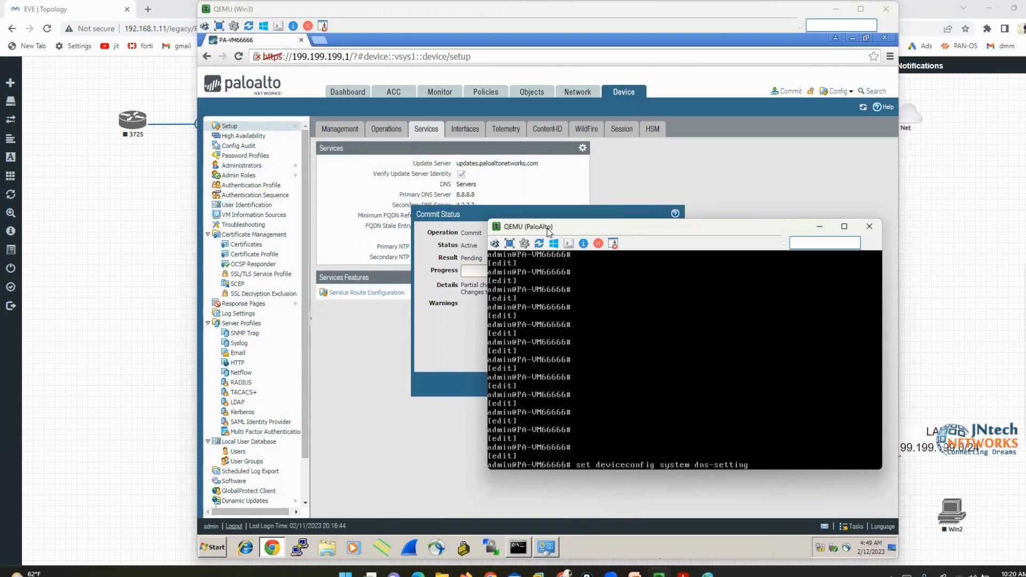
text(pri)
key(BackSpace)
key(BackSpace)
key(BackSpace)
text(ser)
key(Tab)
text(primary)
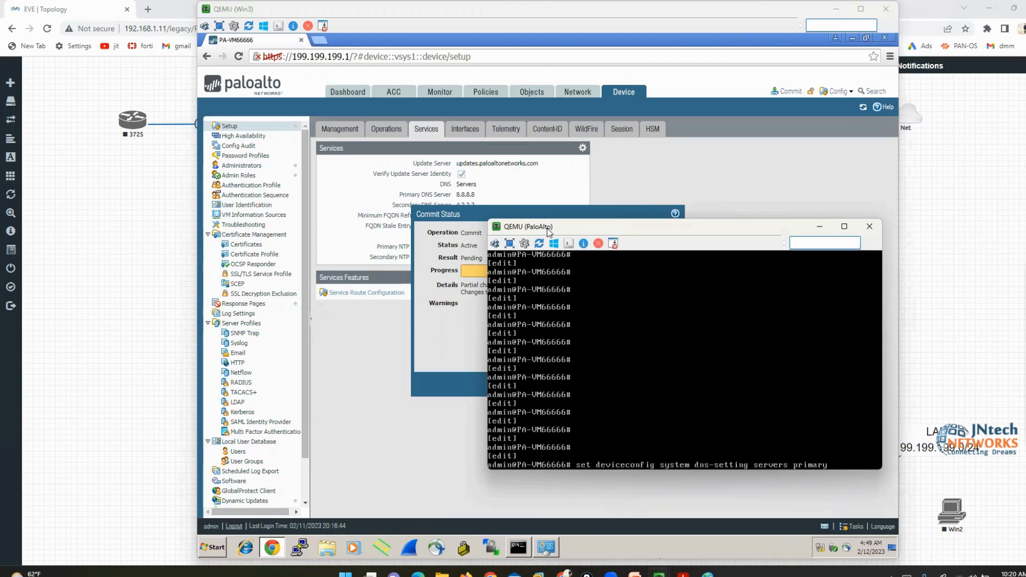
text( 99.99.99.99)
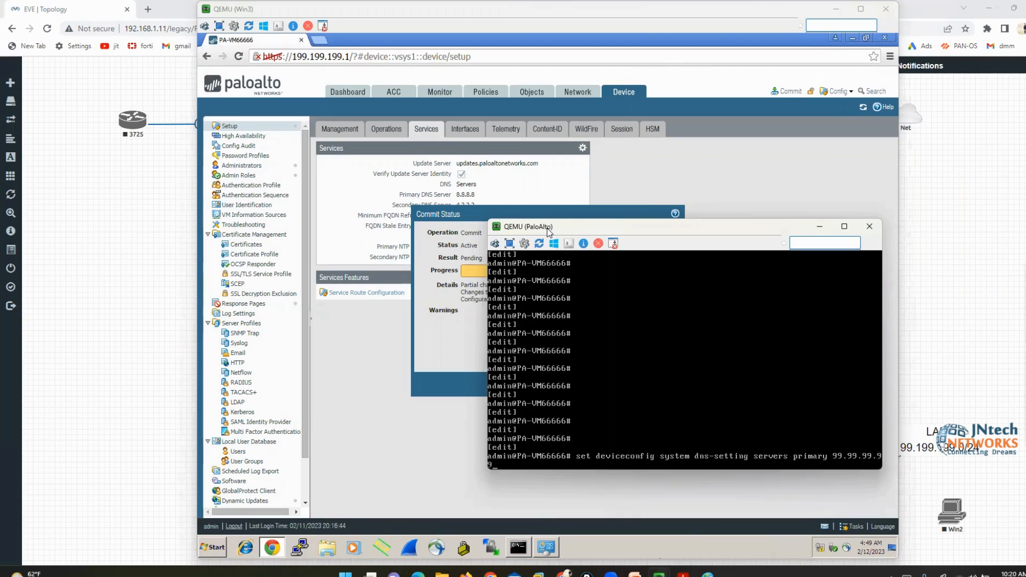
text( secondary )
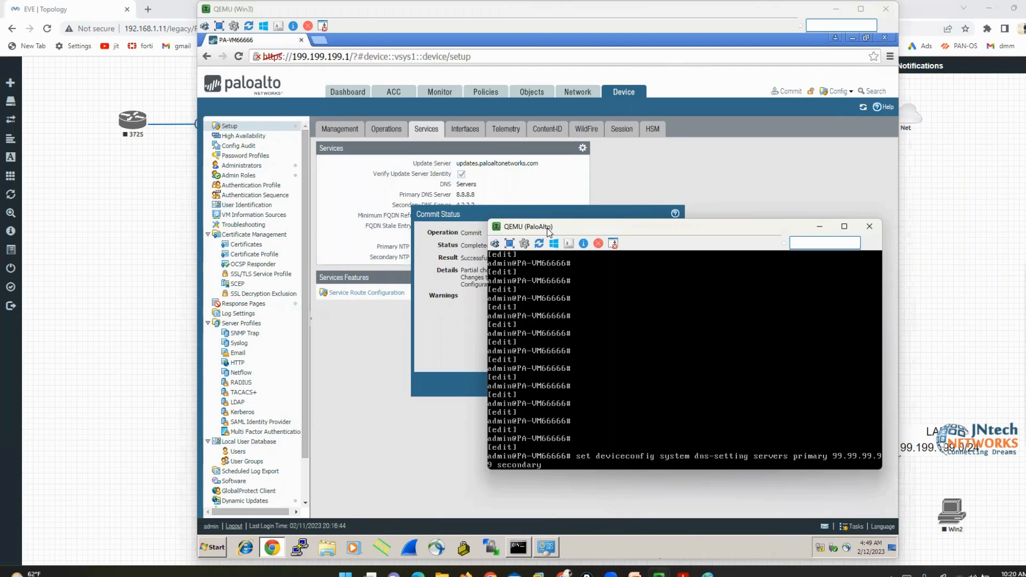
text(4.1.1.1)
click(466, 336)
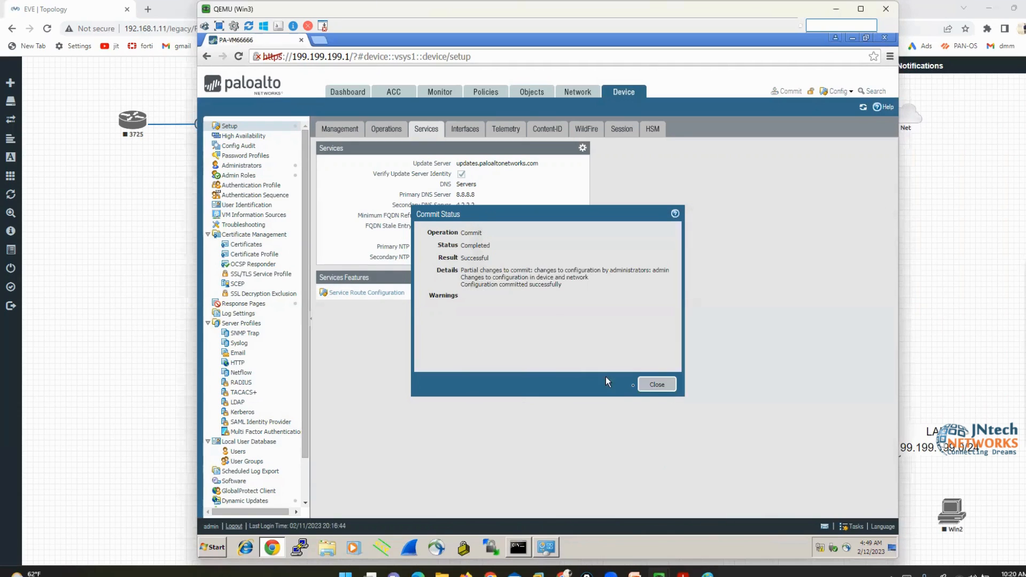
Close the successful commit status and circle the current DNS server values
click(652, 386)
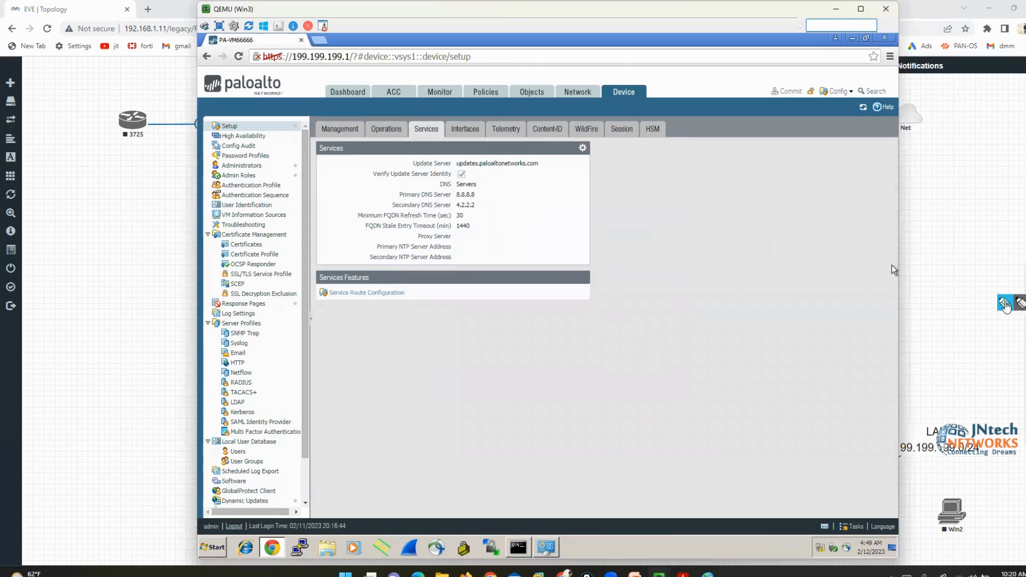
click(1003, 304)
mouse_move(475, 187)
mouse_down()
mouse_move(484, 217)
mouse_move(387, 200)
mouse_move(507, 199)
mouse_up()
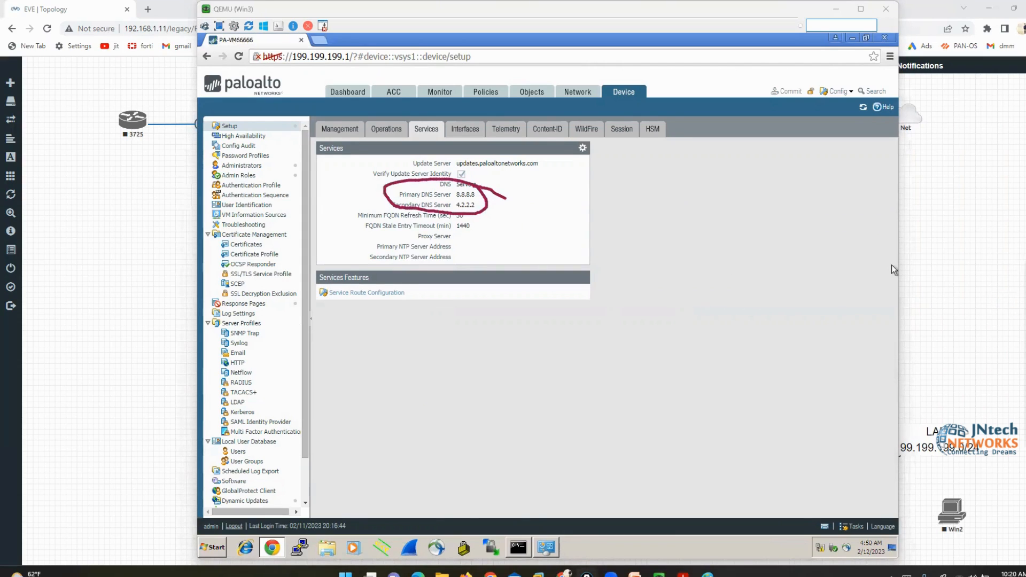
click(1010, 304)
Run the DNS command in the firewall console, setting 99.99.99.99 and 4.1.1.1, and commit
click(659, 574)
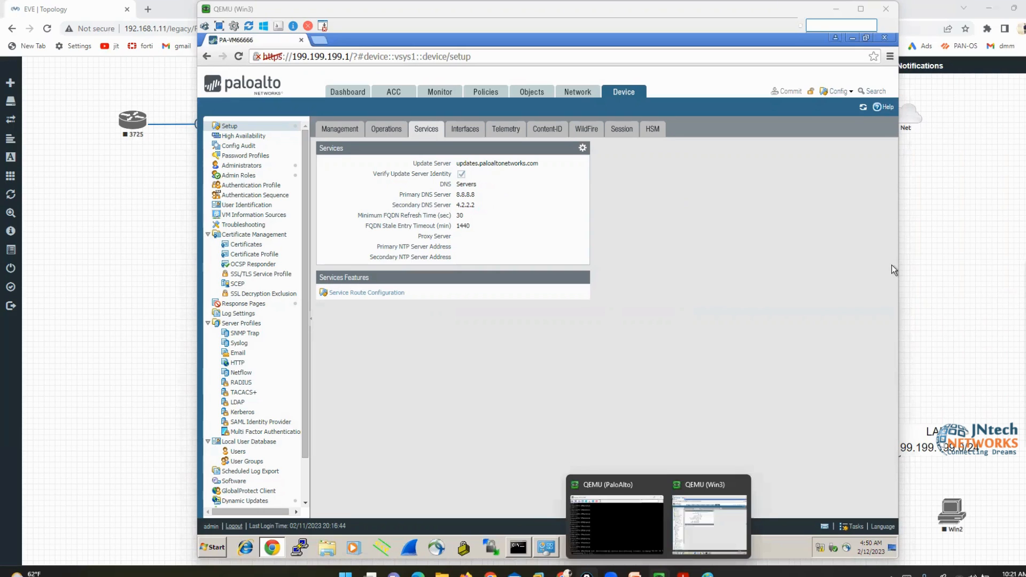
click(626, 522)
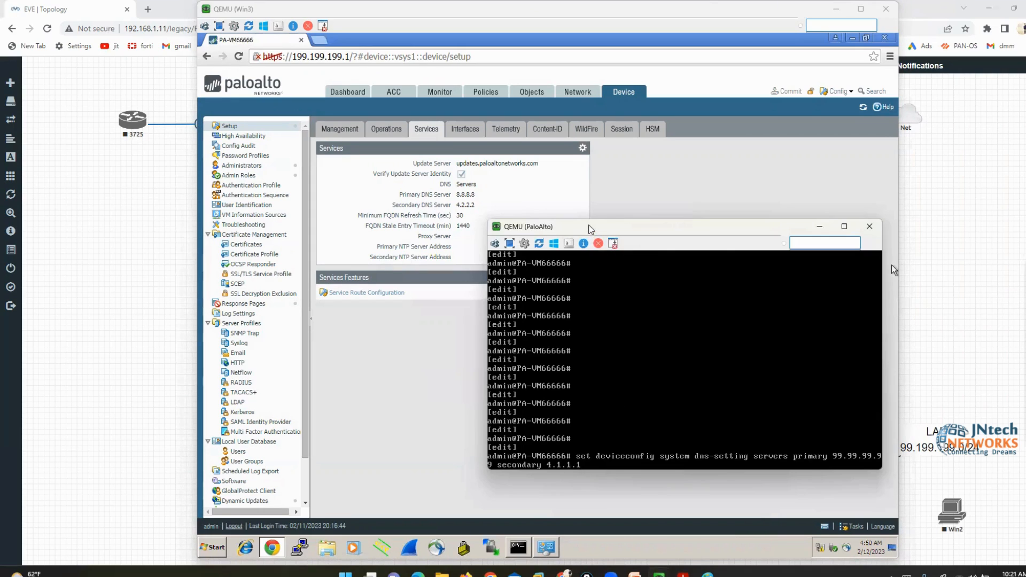
drag(584, 223, 537, 137)
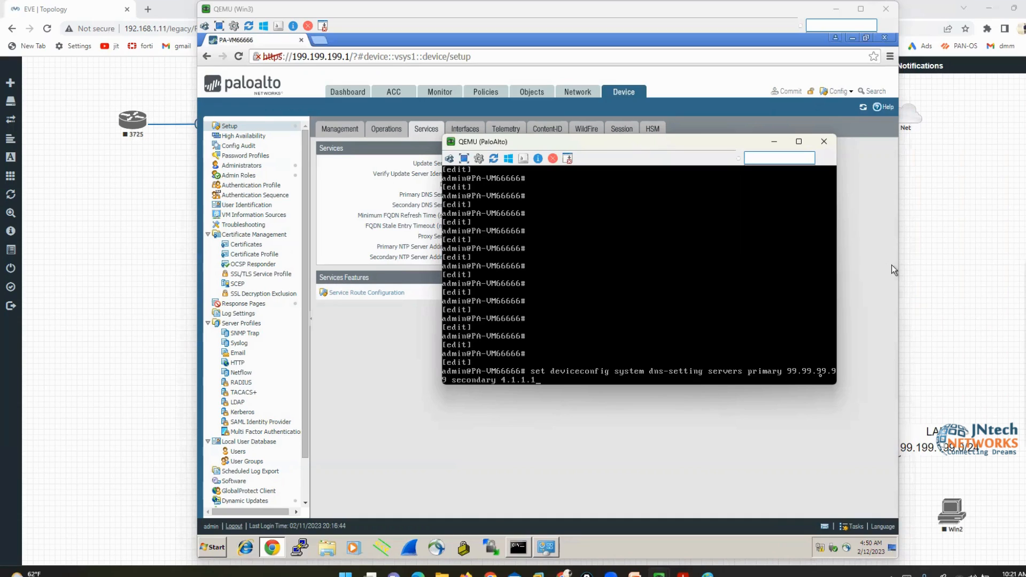
click(284, 8)
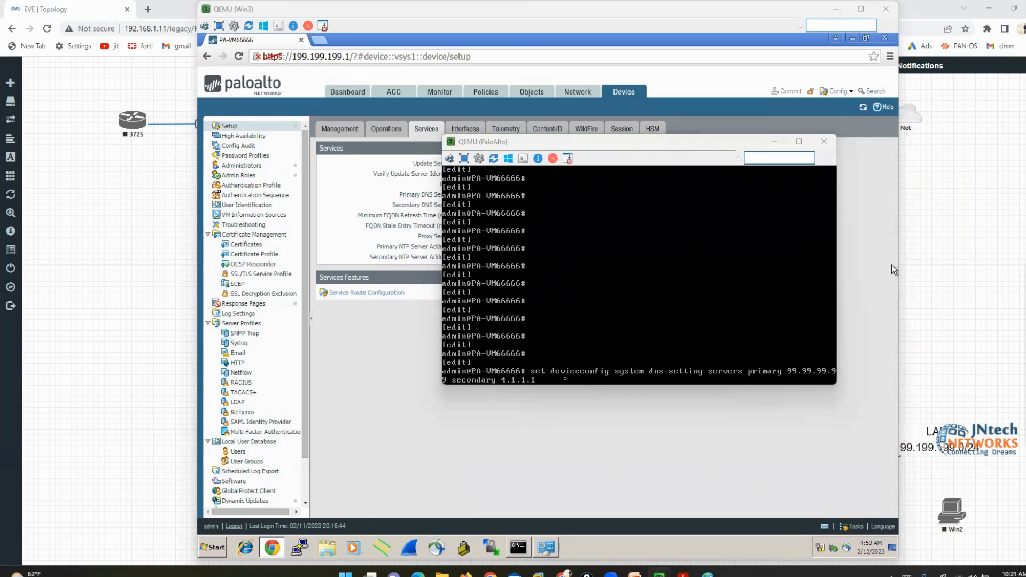
key(Return)
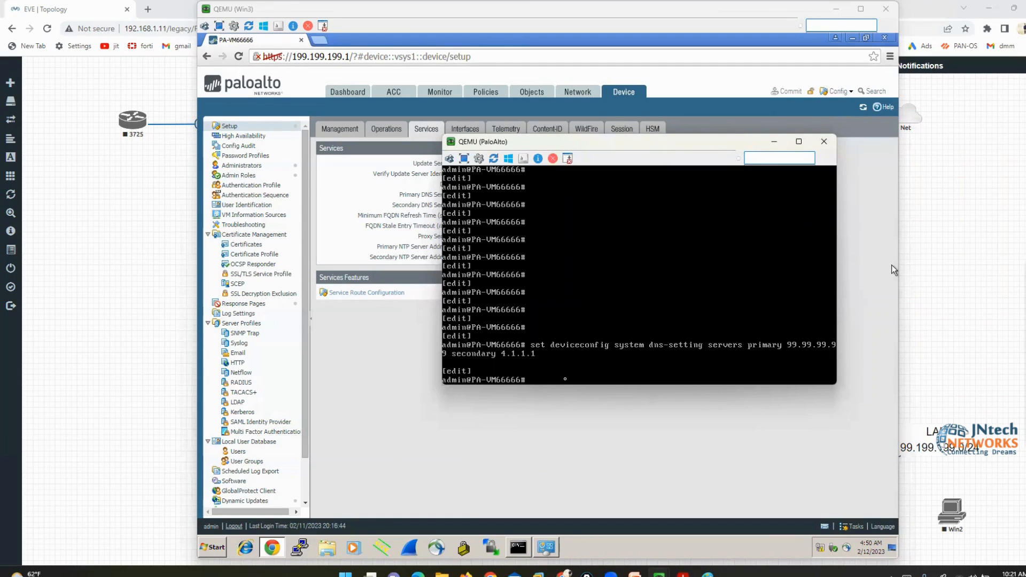
text(commit)
key(Return)
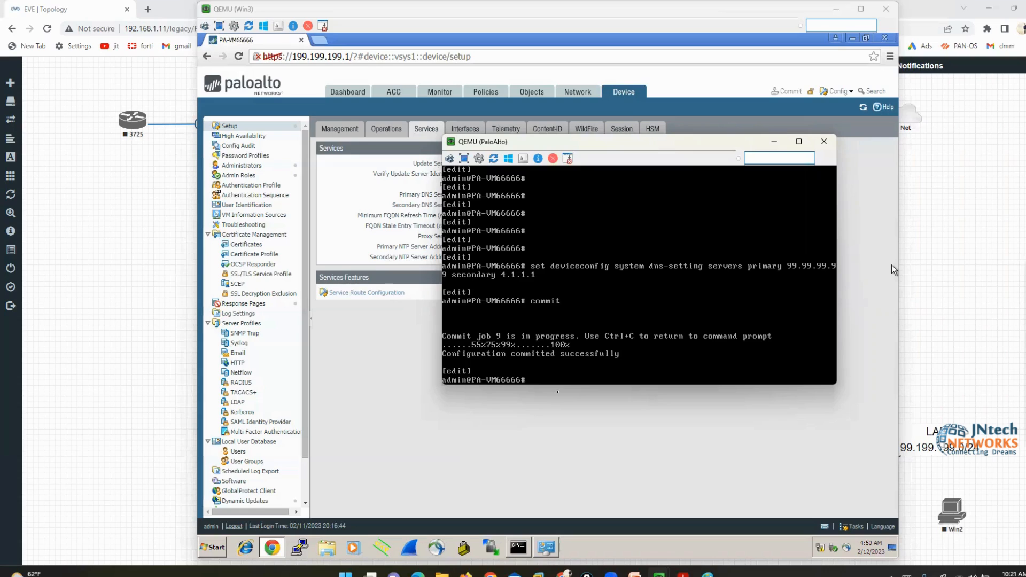
Confirm the Services page shows DNS servers 99.99.99.99 and 4.1.1.1, marking them with ink
click(892, 265)
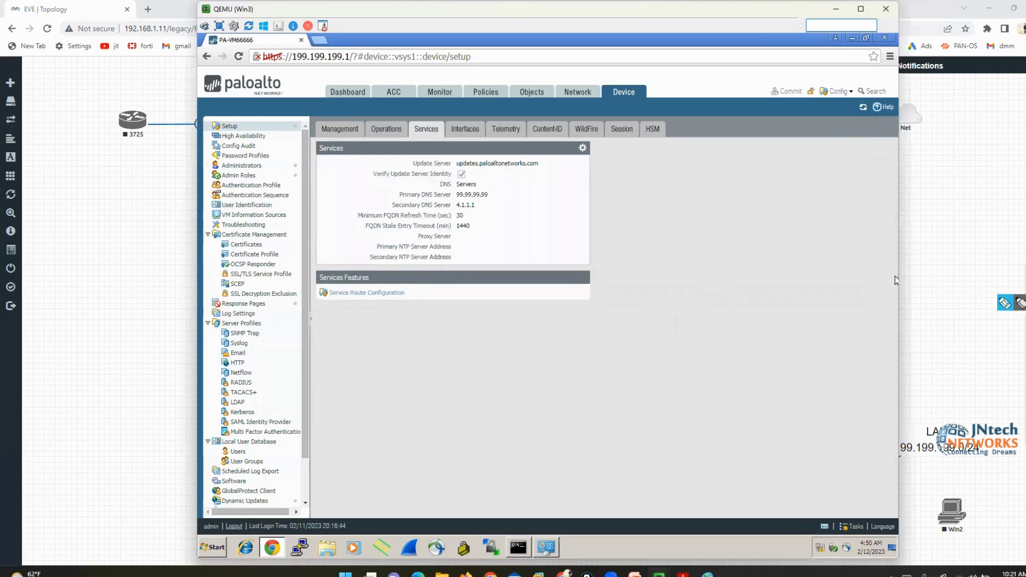
click(1020, 303)
mouse_move(485, 186)
mouse_down()
mouse_move(496, 187)
mouse_move(498, 213)
mouse_move(488, 217)
mouse_up()
mouse_move(398, 187)
mouse_down()
mouse_move(380, 190)
mouse_move(382, 211)
mouse_up()
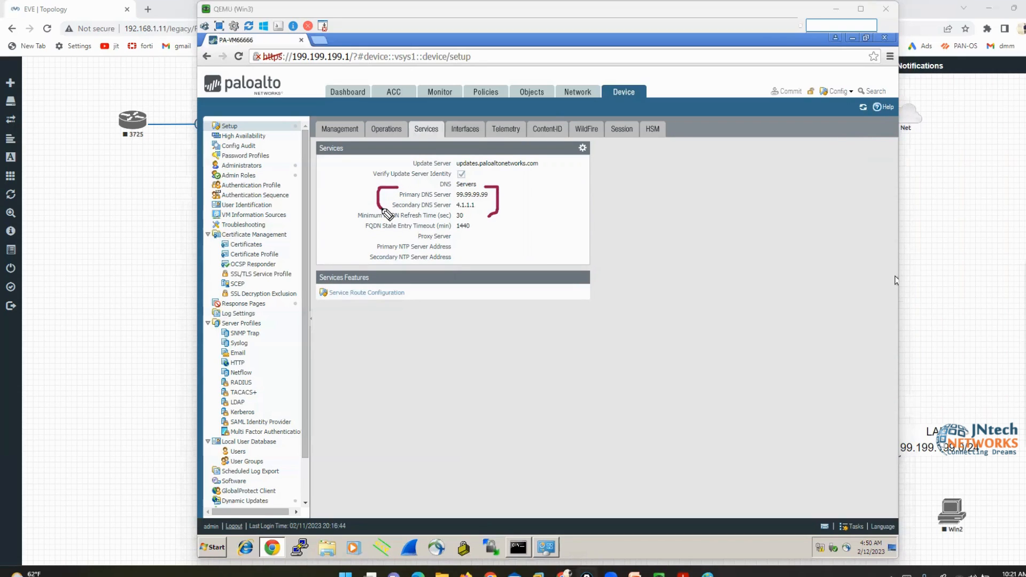
key(Escape)
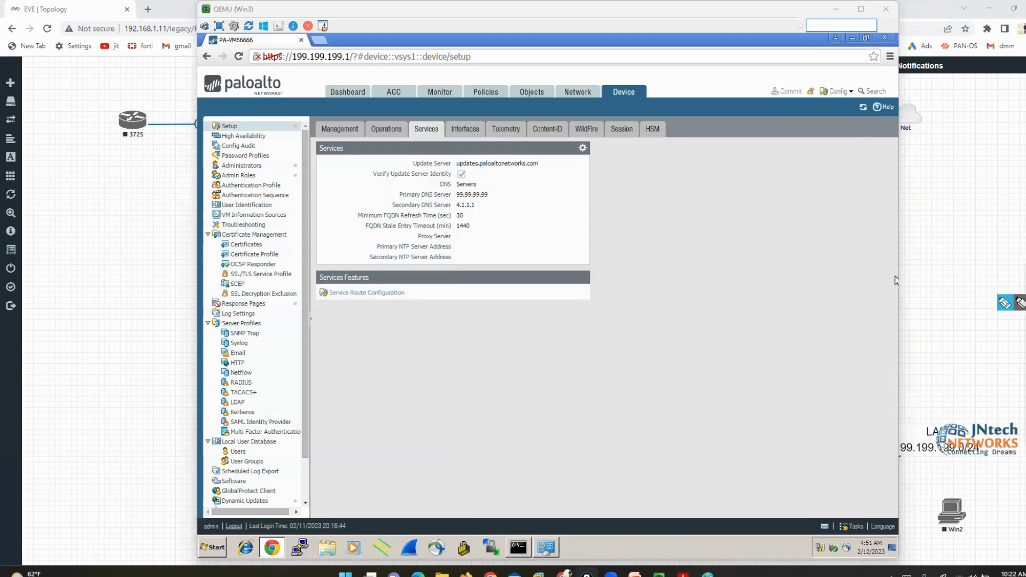
Type 'set deviceconfig' in the console, then hide it and display the Interfaces list
mouse_move(682, 575)
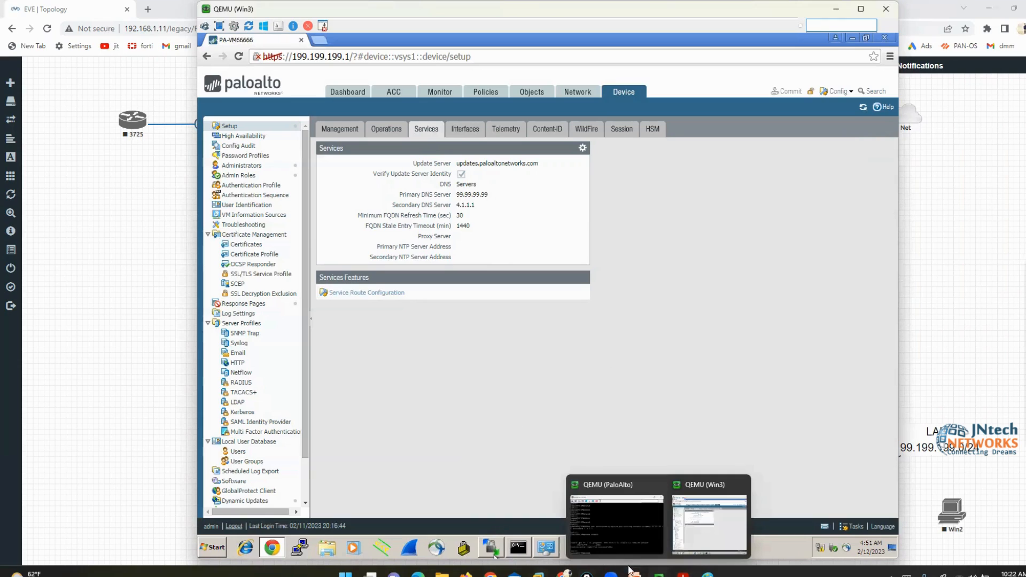
click(622, 528)
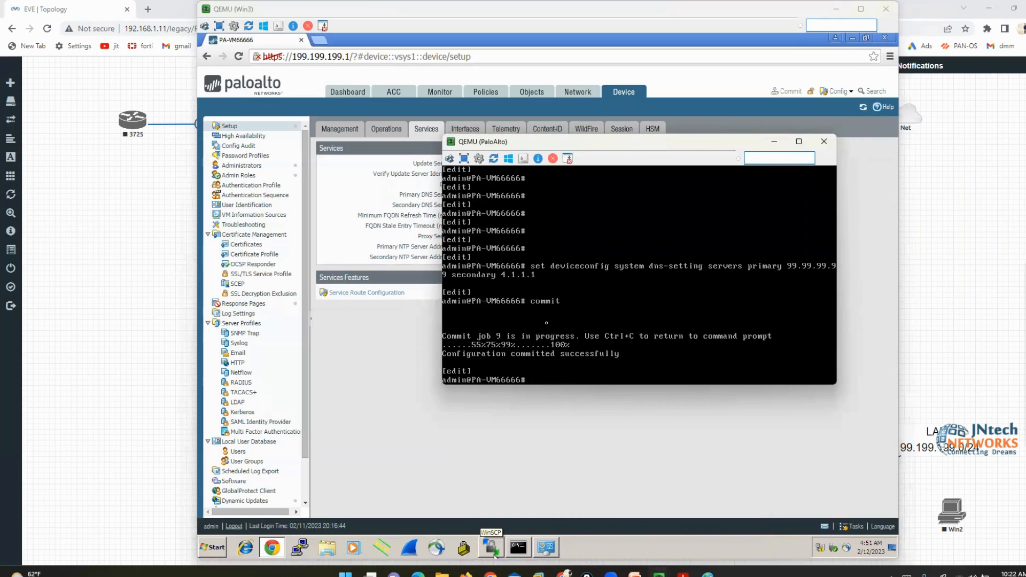
key(Return)
key(Return)
key(Return)
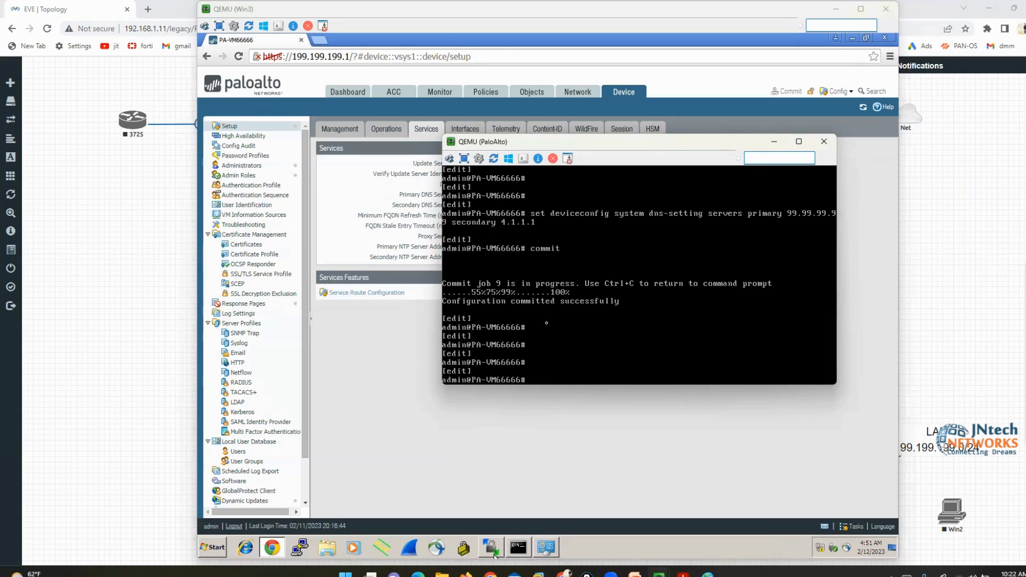
text(set deviceconfig)
click(494, 556)
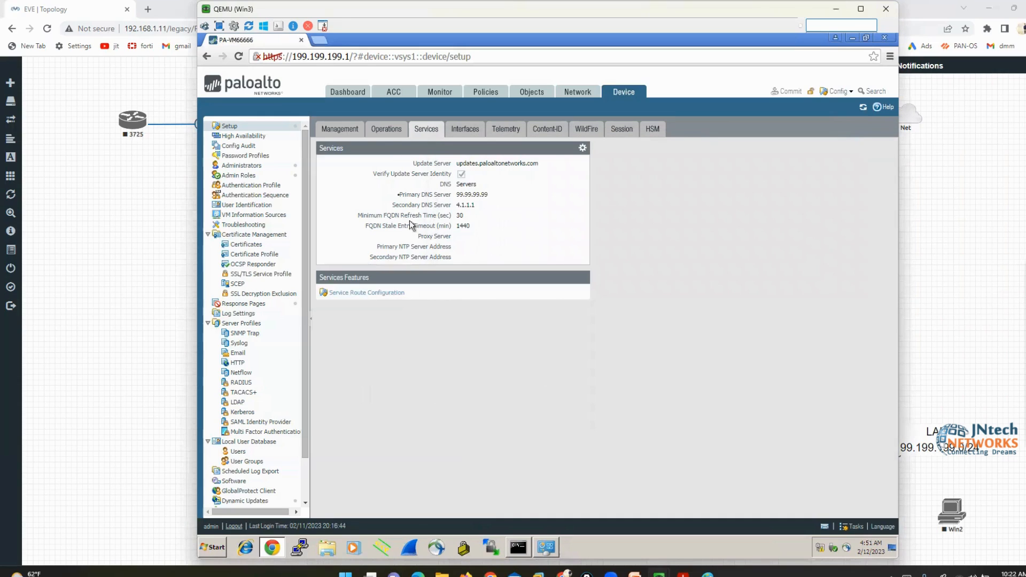
click(470, 129)
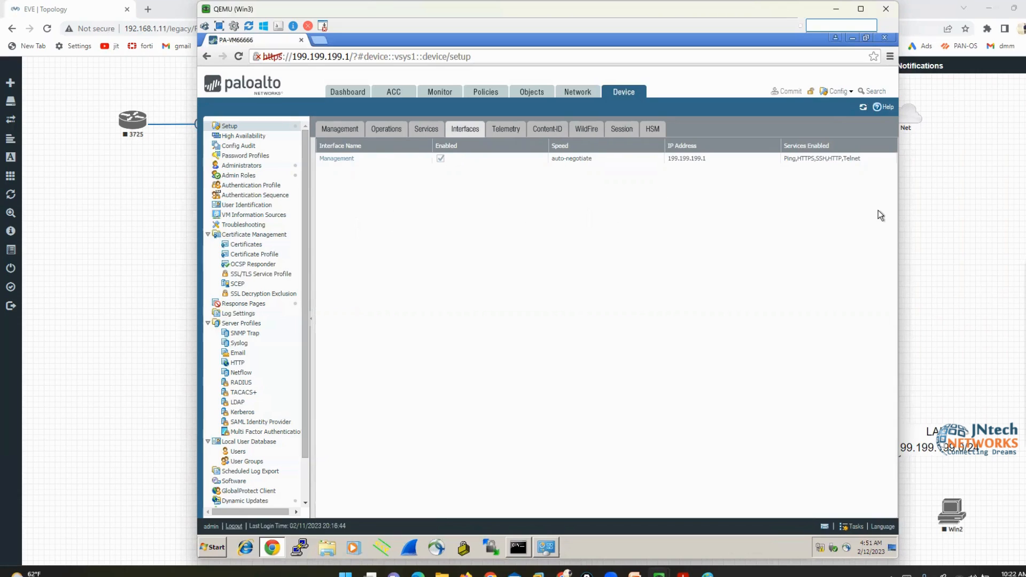
Open the Management interface settings and circle its Administrative Management and Network Services sections
click(336, 159)
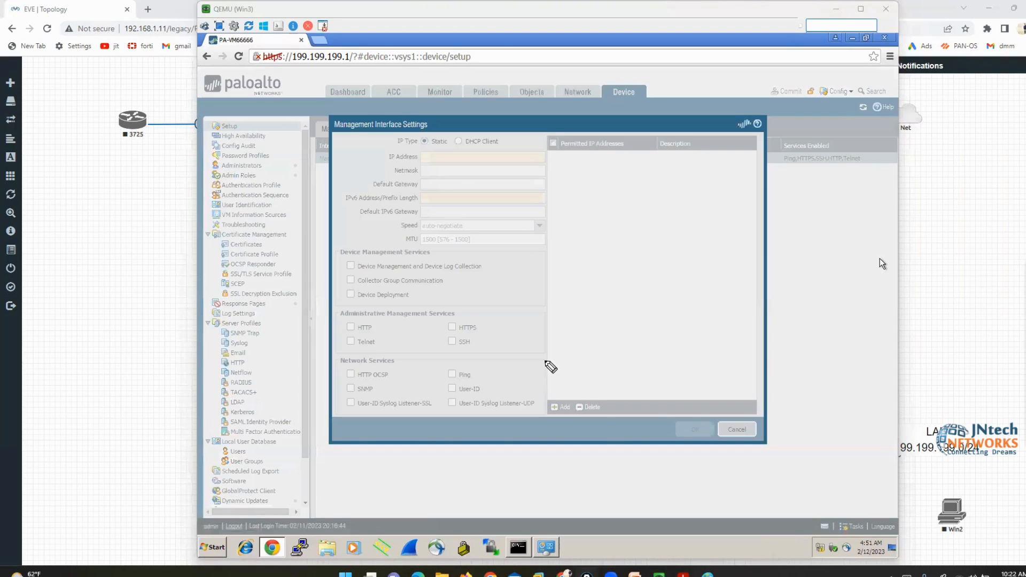
mouse_move(473, 256)
mouse_down()
mouse_move(400, 250)
mouse_move(331, 286)
mouse_move(346, 365)
mouse_move(537, 373)
mouse_move(540, 308)
mouse_move(500, 249)
mouse_move(461, 251)
mouse_up()
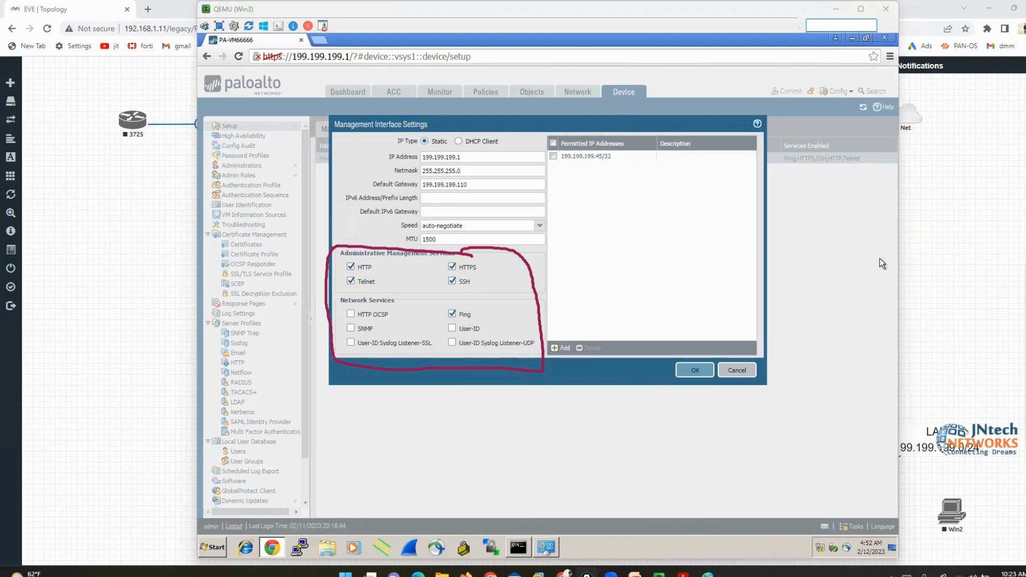
In the firewall console, list the 'set deviceconfig system service' options
mouse_move(659, 575)
click(634, 536)
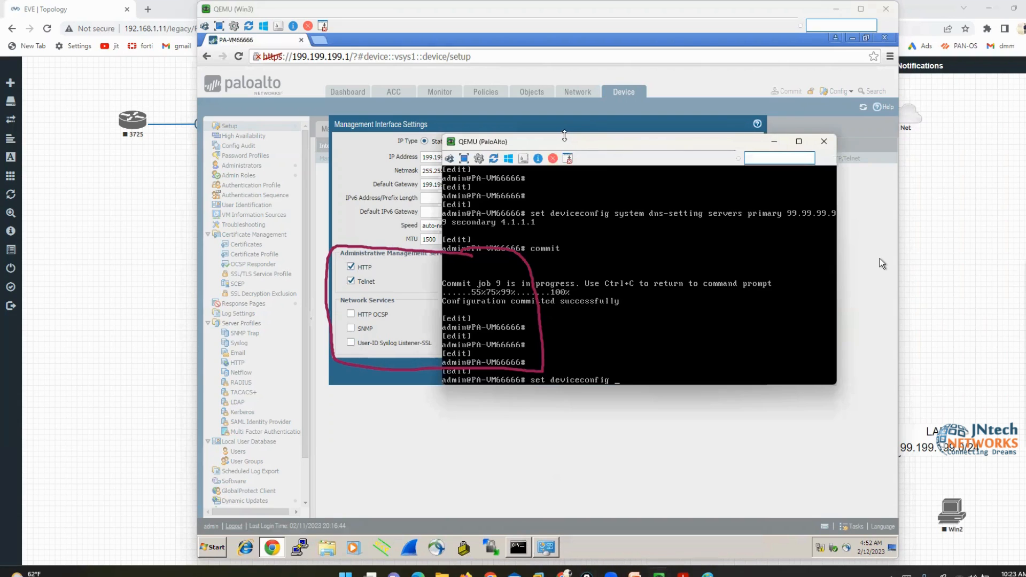
drag(567, 141, 710, 213)
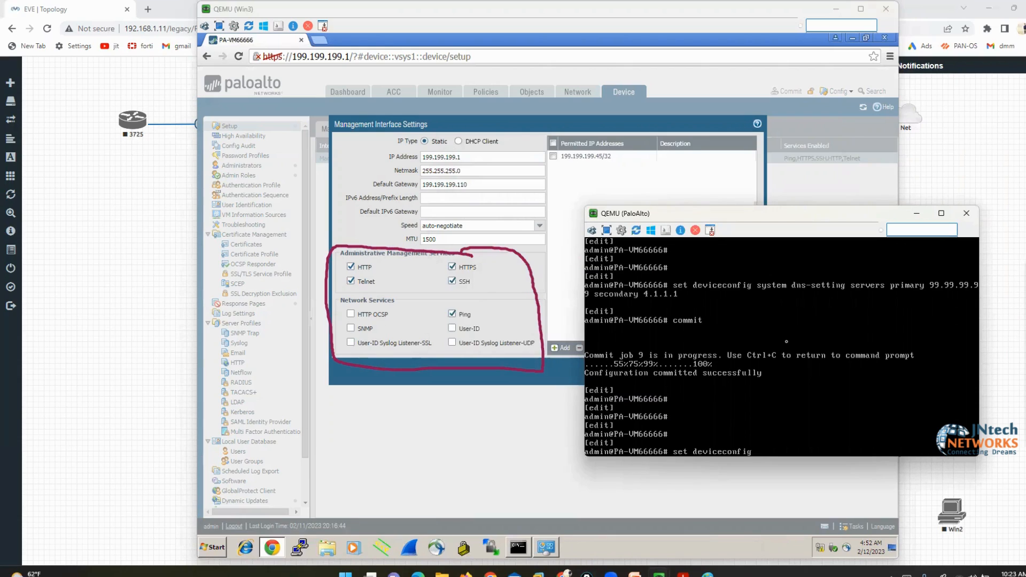
text(system se)
key(question)
text(rv)
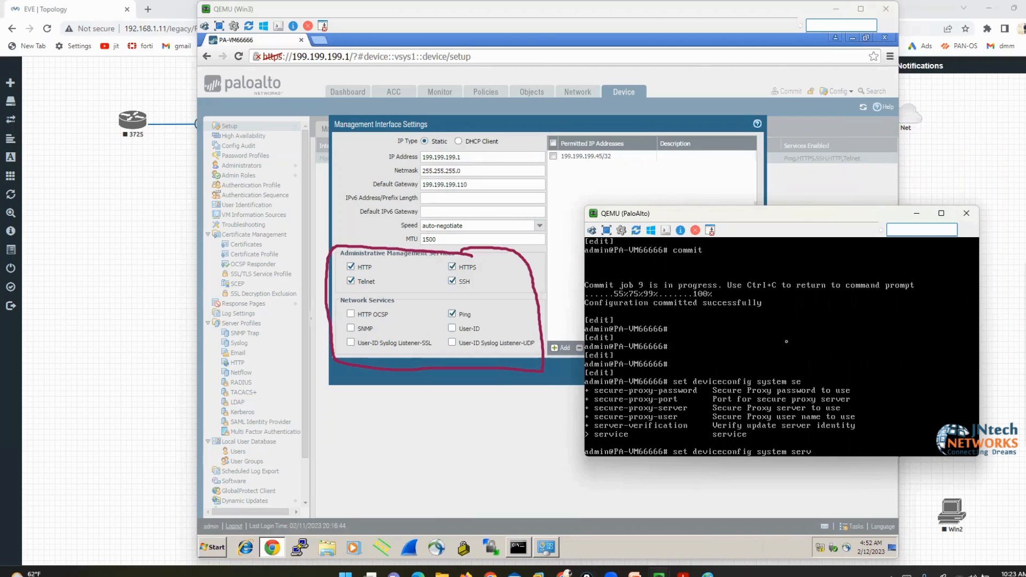
text(ice)
key(question)
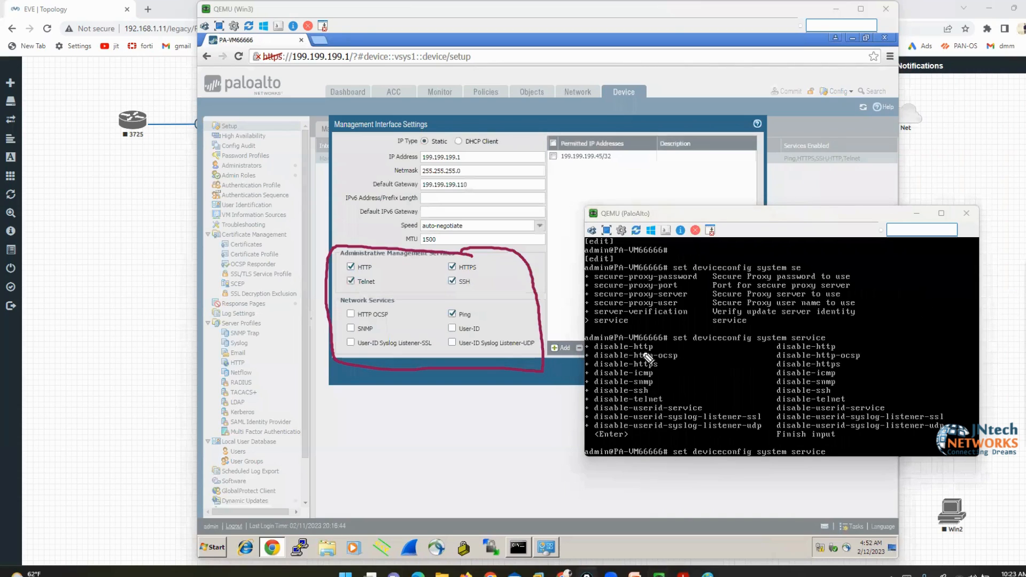
Annotate the service options list, marking disable-http-ocsp, disable-snmp and disable-telnet
mouse_move(592, 344)
mouse_down()
mouse_move(577, 396)
mouse_move(594, 447)
mouse_move(761, 446)
mouse_move(675, 342)
mouse_move(603, 342)
mouse_up()
drag(762, 338, 764, 443)
mouse_move(842, 448)
mouse_down()
mouse_move(978, 446)
mouse_move(804, 337)
mouse_up()
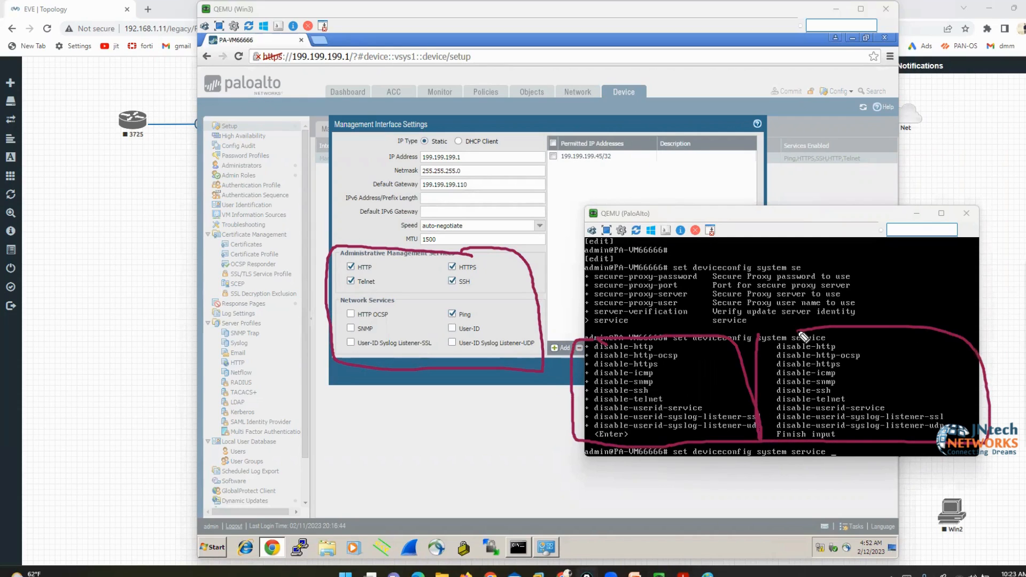
click(811, 513)
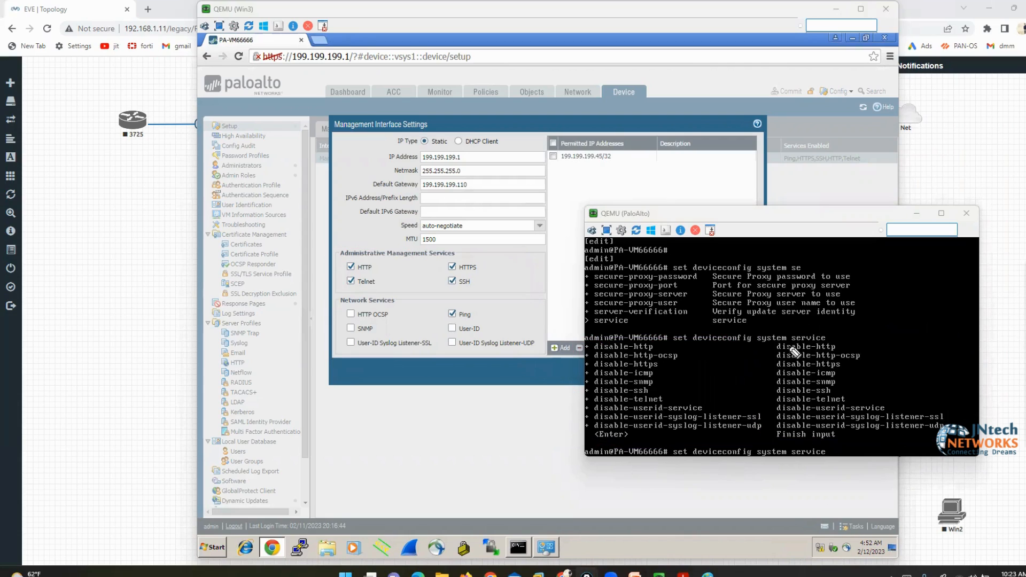
mouse_move(867, 351)
mouse_down()
mouse_move(888, 352)
mouse_move(917, 400)
mouse_up()
key(Escape)
Hide the console, close the Management interface settings with OK, and show the lab slides
click(917, 214)
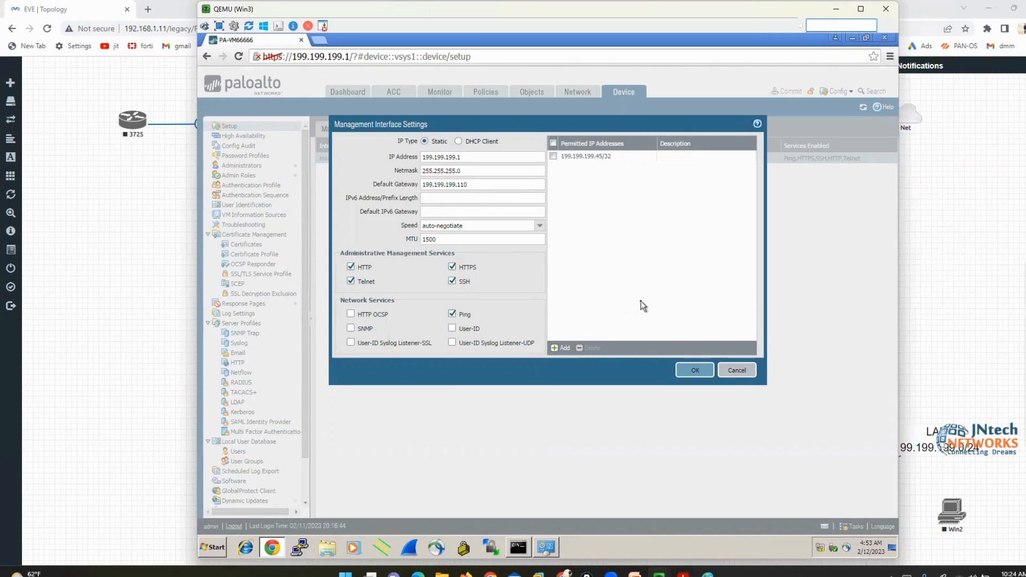
click(694, 377)
mouse_move(660, 573)
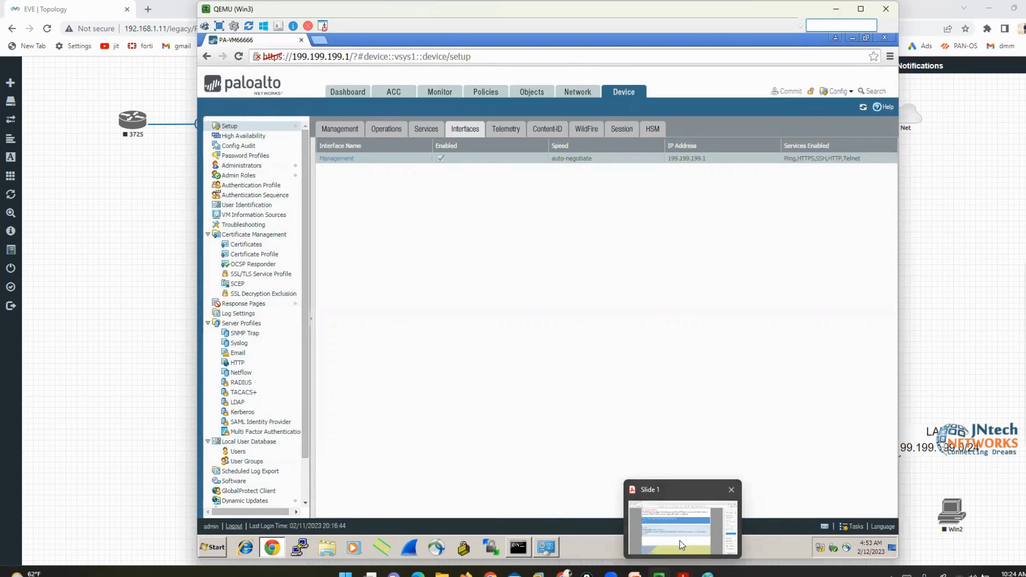
click(680, 541)
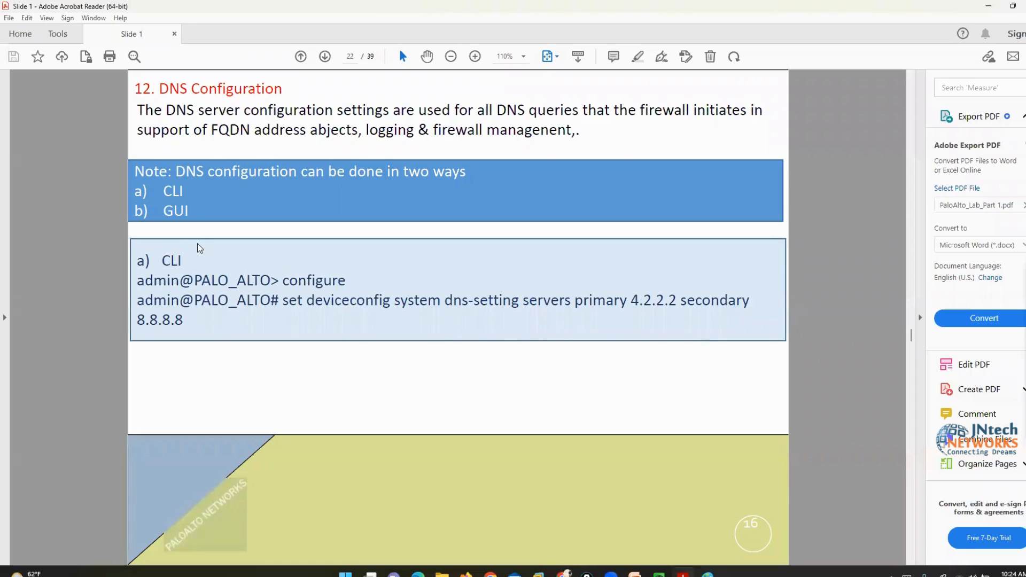
Highlight the set deviceconfig DNS command, then page to the 13. DYNAMIC UPDATES slide (page 24)
drag(282, 300, 746, 329)
click(837, 381)
key(Right)
key(Page_Down)
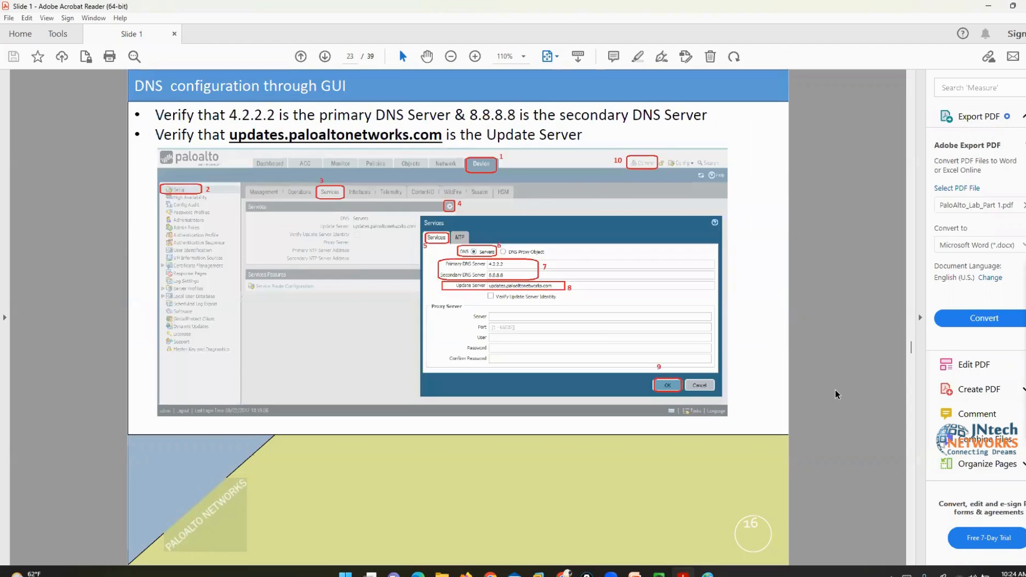
key(Page_Down)
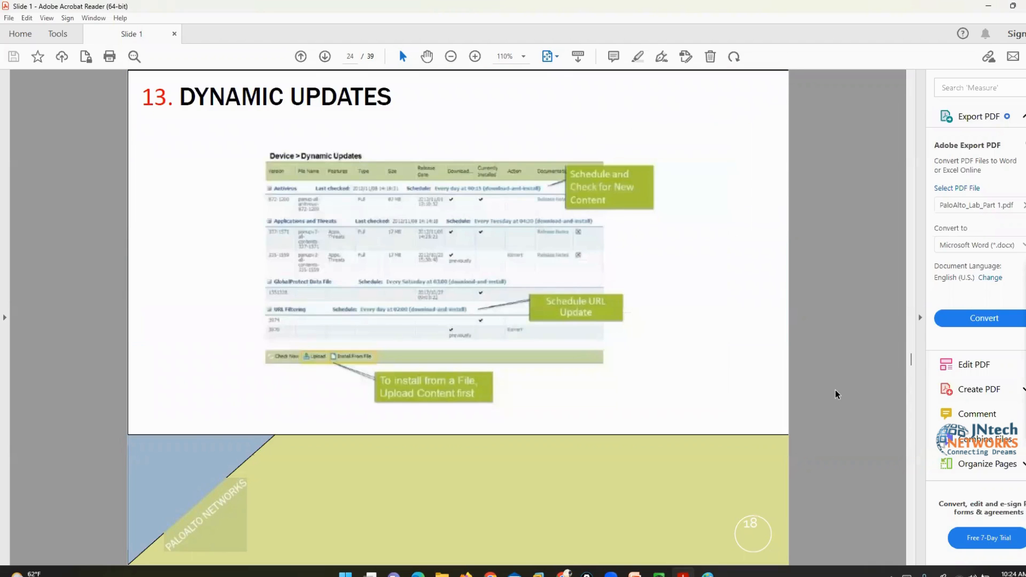
key(Page_Down)
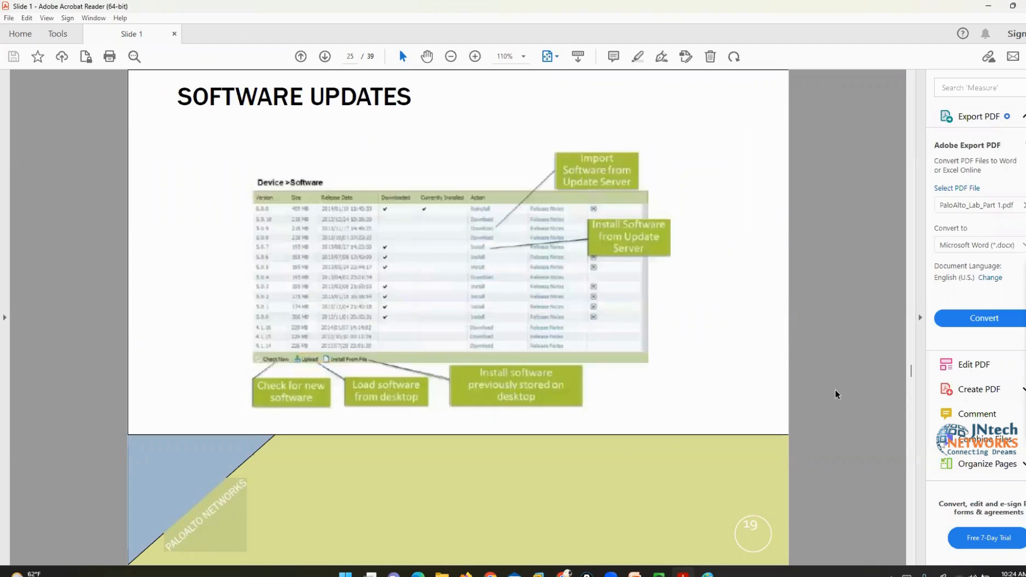
key(Page_Up)
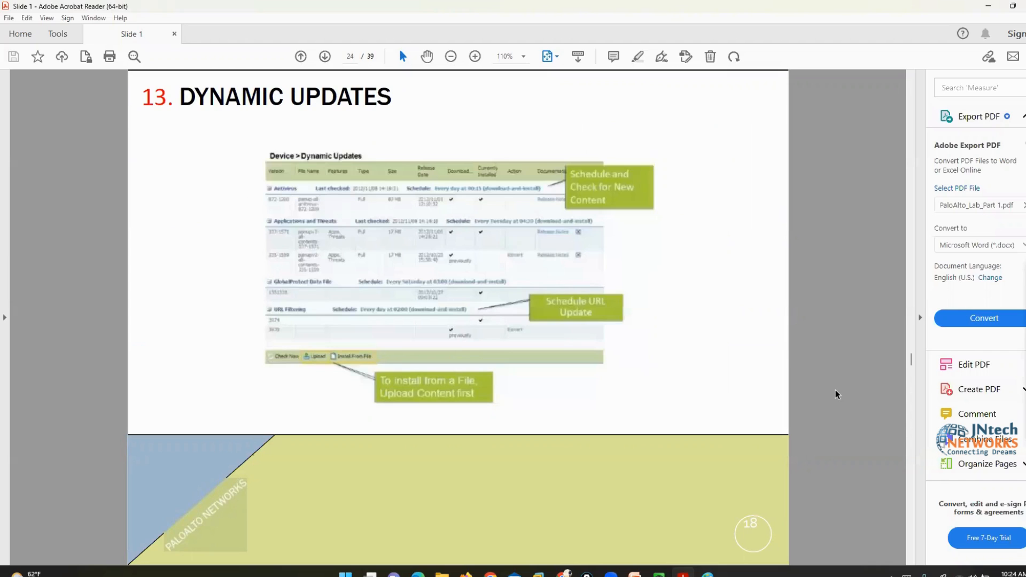
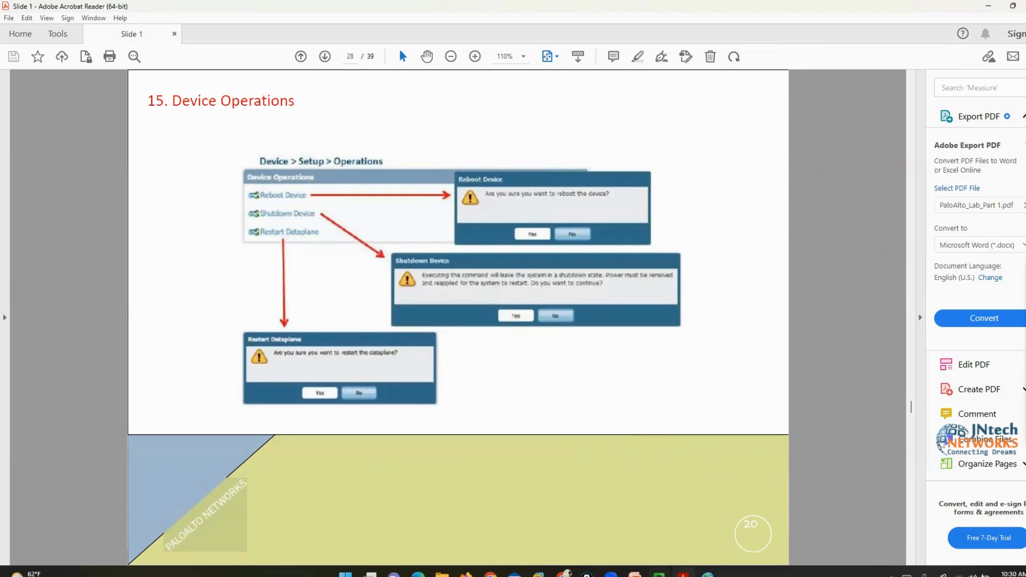
Bring the firewall's Device Setup Interfaces page in the QEMU (Win3) VM to the front
click(659, 573)
click(706, 513)
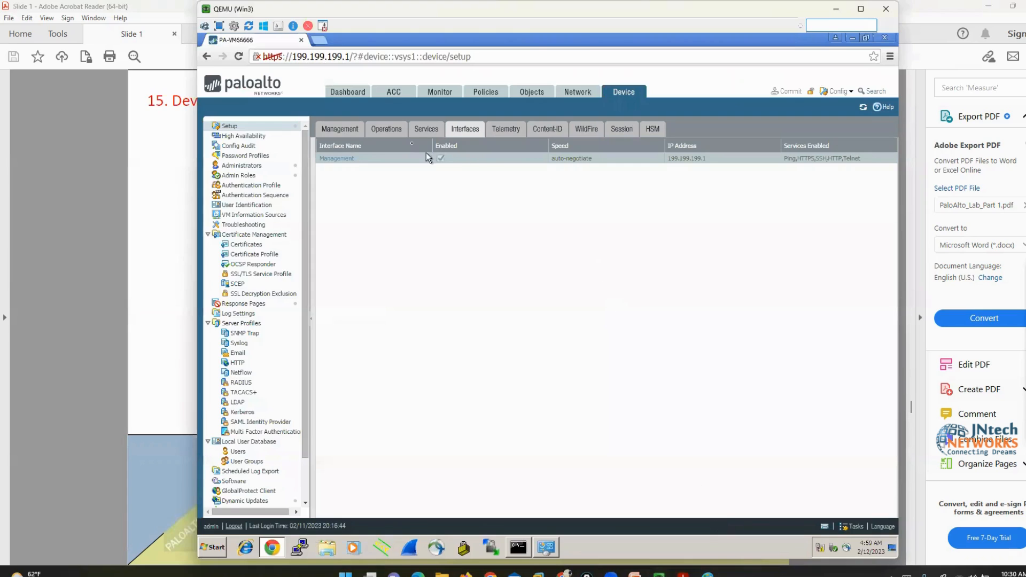
Show and briefly circle the Operations tab's Reboot Device and Shutdown Device options, then return to the lab guide
click(428, 129)
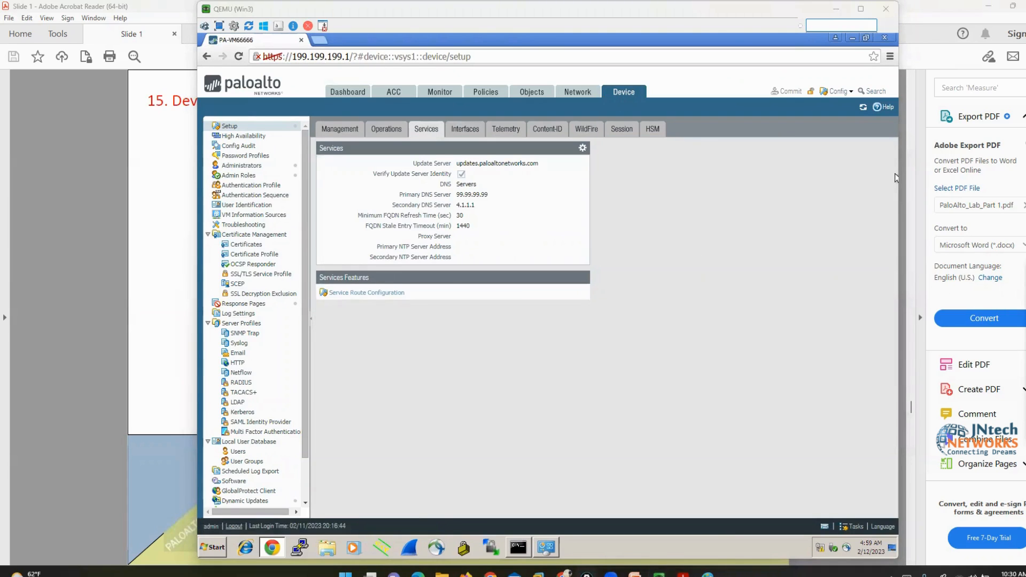
click(386, 129)
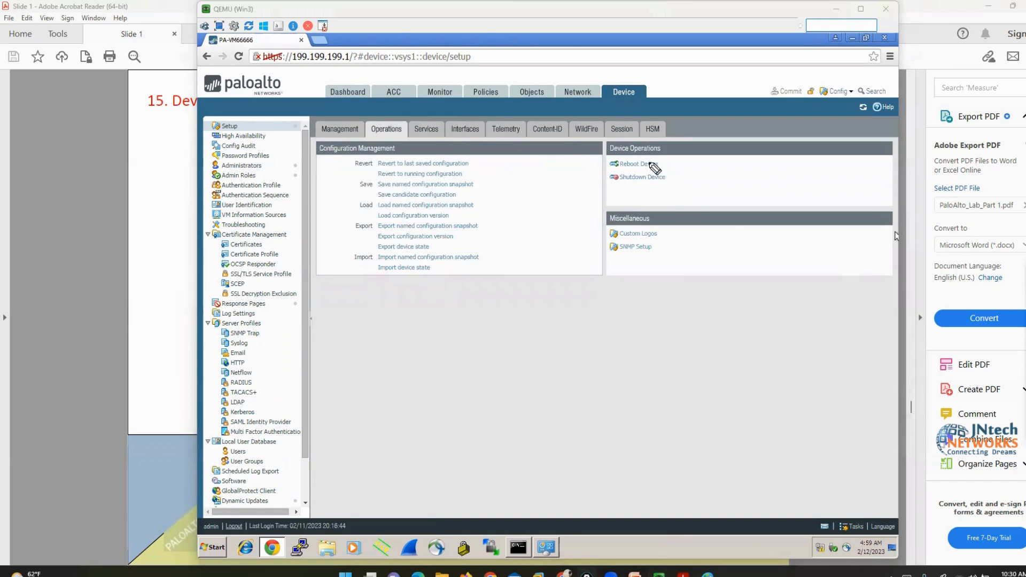
mouse_move(669, 158)
mouse_down()
mouse_move(607, 159)
mouse_move(599, 179)
mouse_move(609, 194)
mouse_move(676, 198)
mouse_move(679, 161)
mouse_move(666, 155)
mouse_up()
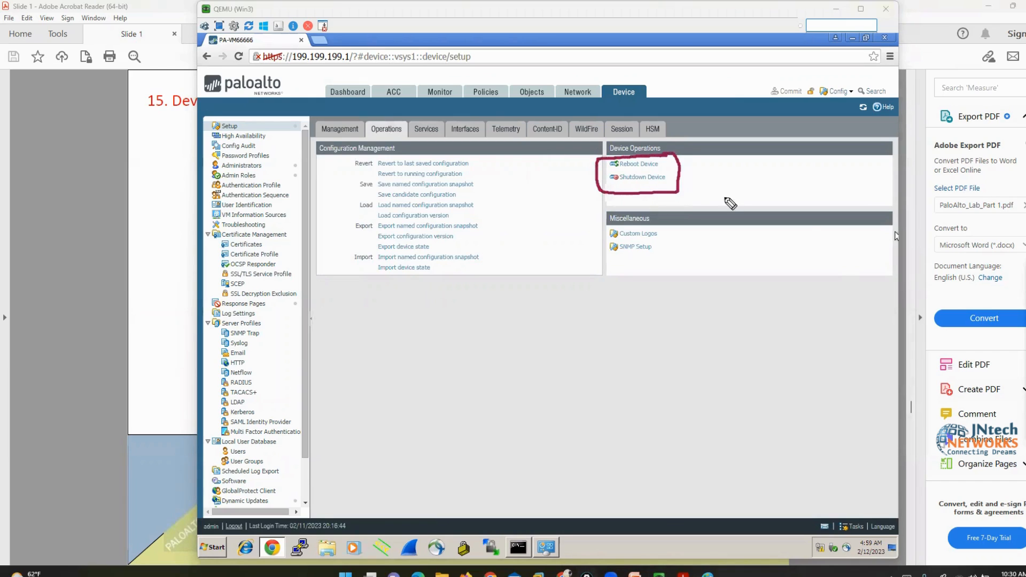
key(Escape)
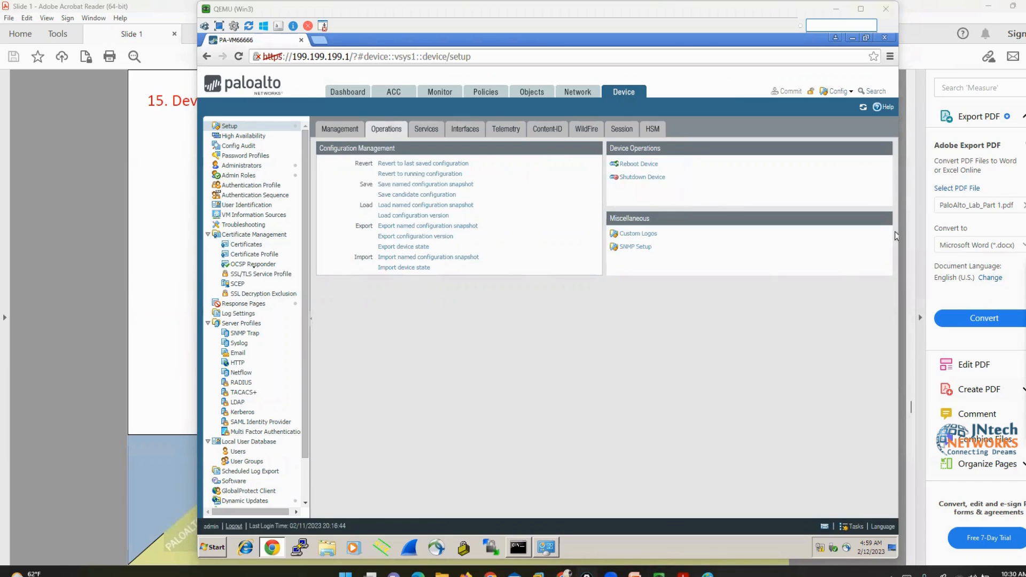
click(74, 308)
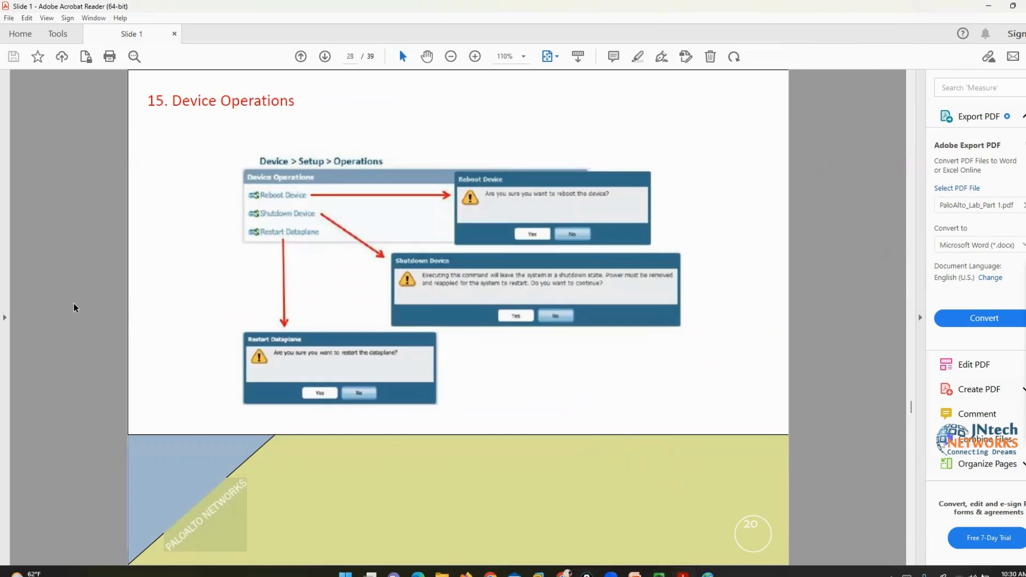
Advance the lab guide to page 30's export slide and bring the firewall's Operations page forward
scroll(660, 519, down, 1)
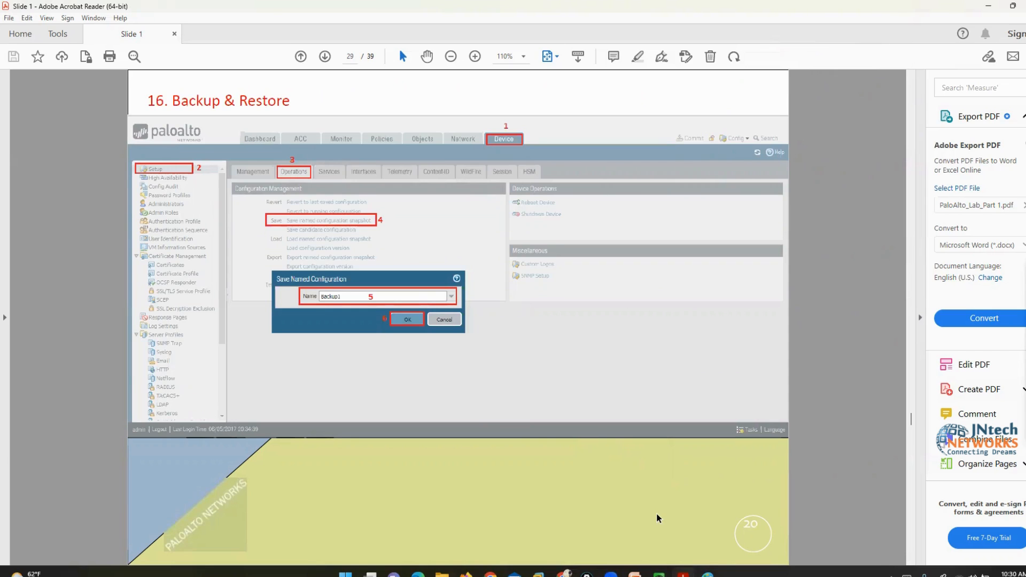
scroll(657, 519, down, 1)
mouse_move(660, 573)
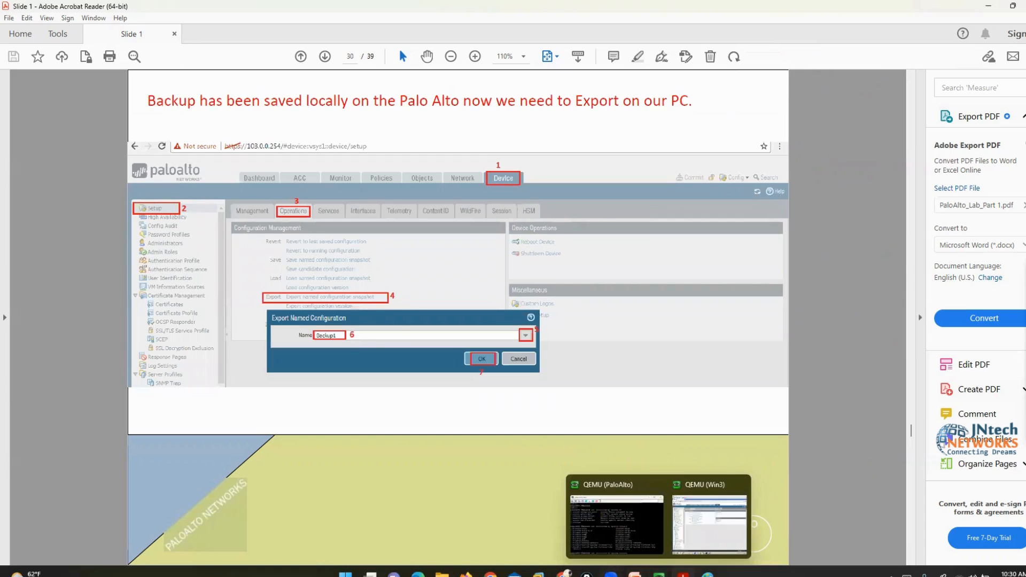
click(693, 549)
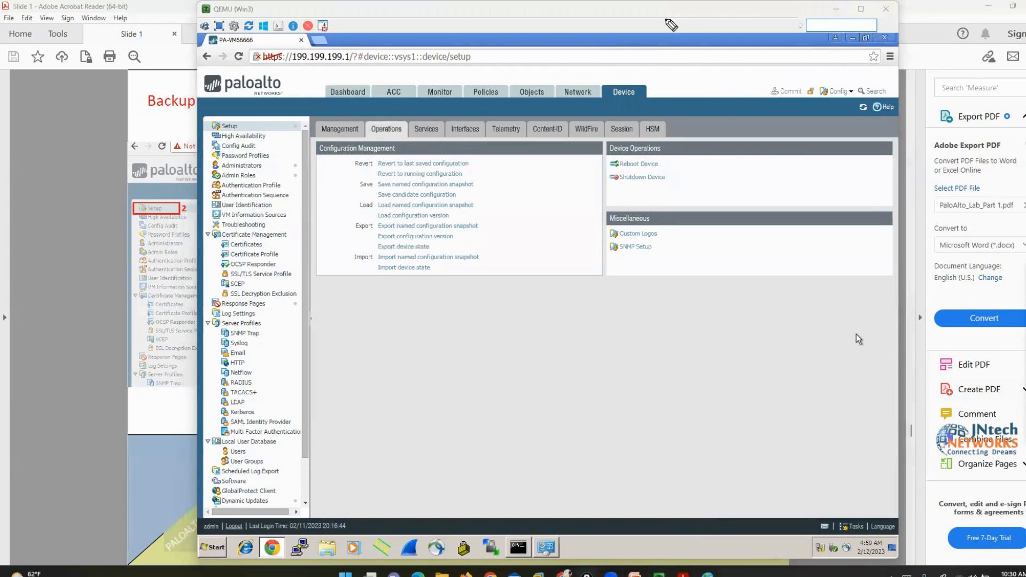
drag(667, 21, 639, 70)
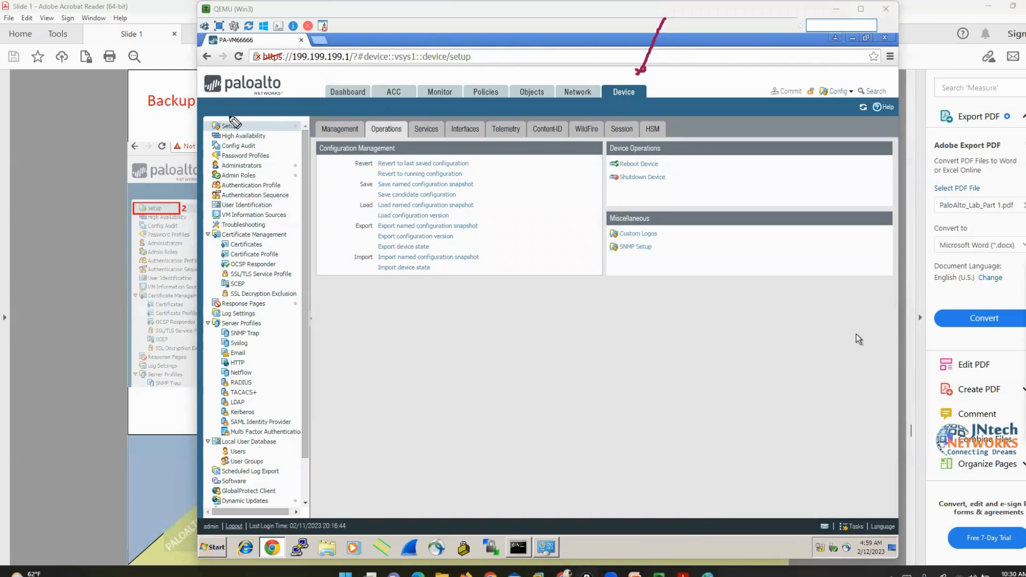
mouse_move(238, 118)
mouse_down()
mouse_move(251, 118)
mouse_move(246, 140)
mouse_up()
drag(199, 116, 198, 136)
drag(287, 48, 377, 113)
drag(376, 114, 357, 113)
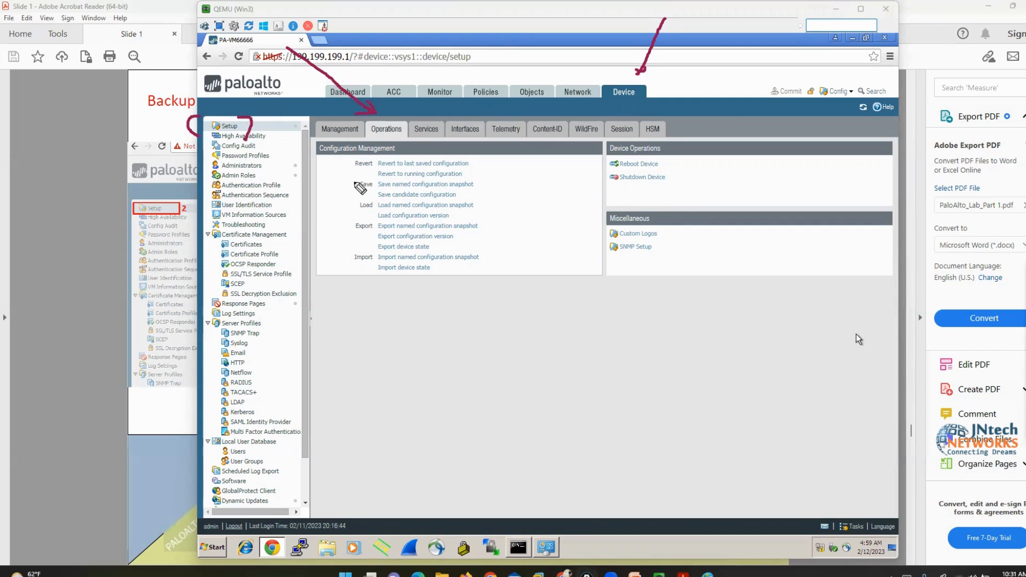
mouse_move(355, 183)
mouse_down()
mouse_move(337, 183)
mouse_move(335, 206)
mouse_move(350, 206)
mouse_move(342, 266)
mouse_move(356, 260)
mouse_up()
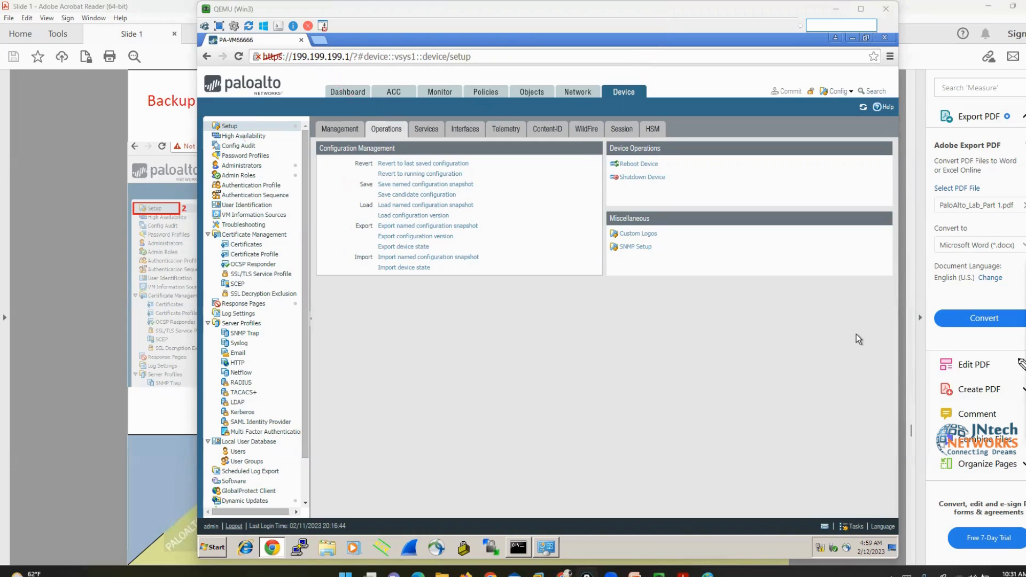
mouse_move(468, 154)
mouse_down()
mouse_move(482, 154)
mouse_move(482, 172)
mouse_up()
mouse_move(362, 155)
mouse_down()
mouse_move(343, 156)
mouse_move(354, 175)
mouse_up()
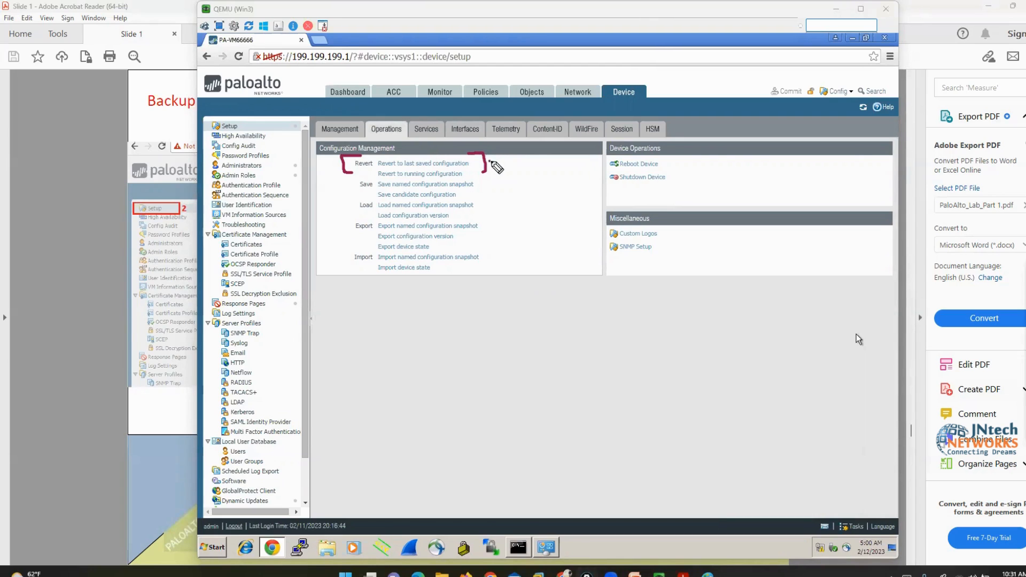
drag(489, 163, 516, 153)
click(1024, 368)
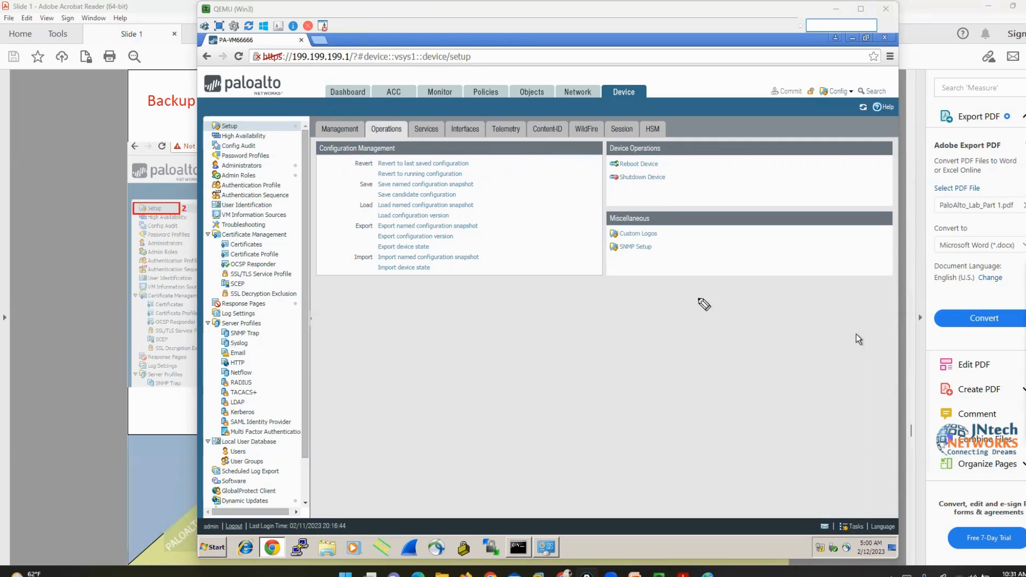
mouse_move(353, 184)
mouse_down()
mouse_move(321, 185)
mouse_move(354, 213)
mouse_move(330, 250)
mouse_move(346, 257)
mouse_up()
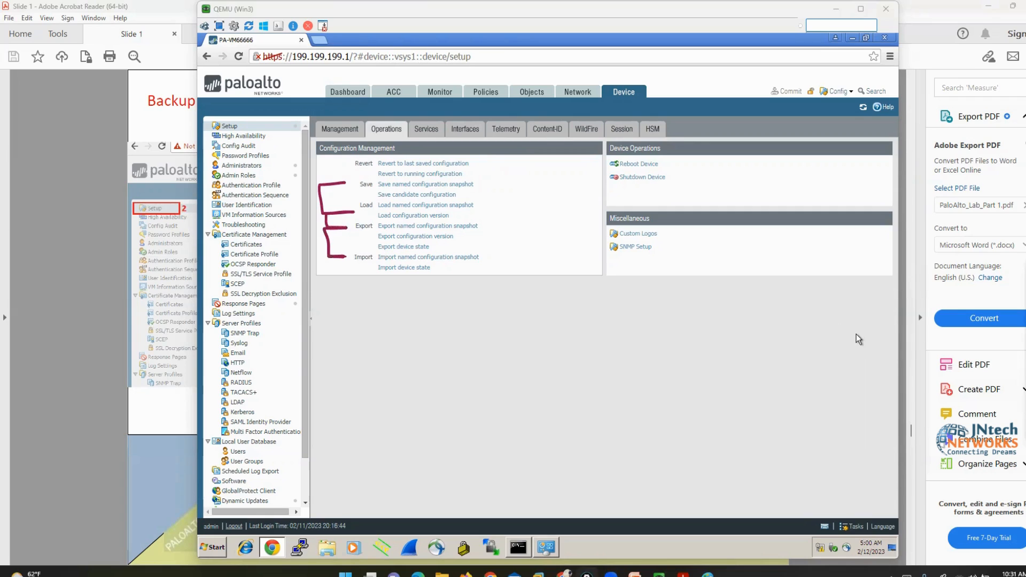
click(1015, 302)
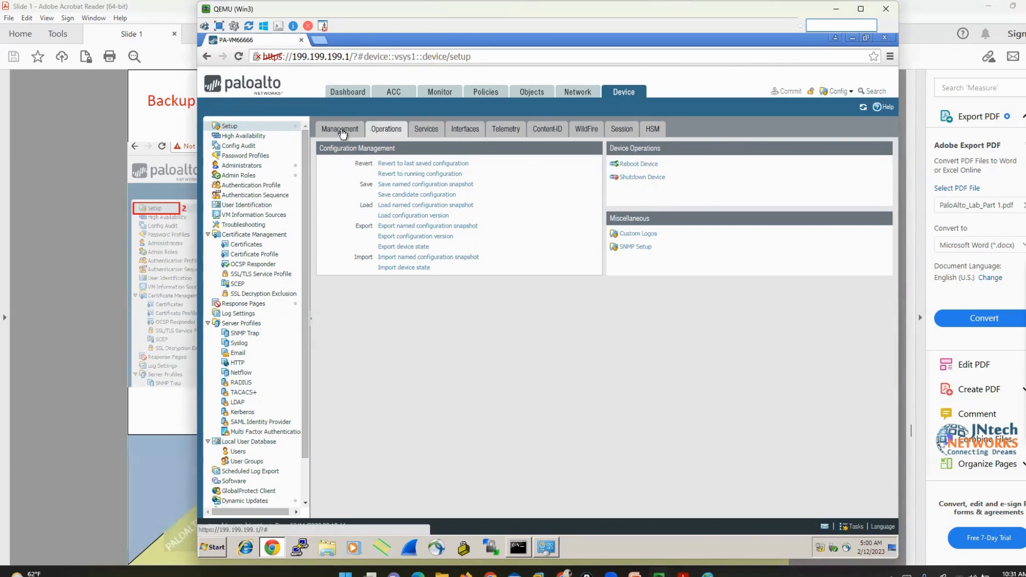
In the firewall's CLI console, erase the unfinished command and add fresh empty prompts
click(340, 130)
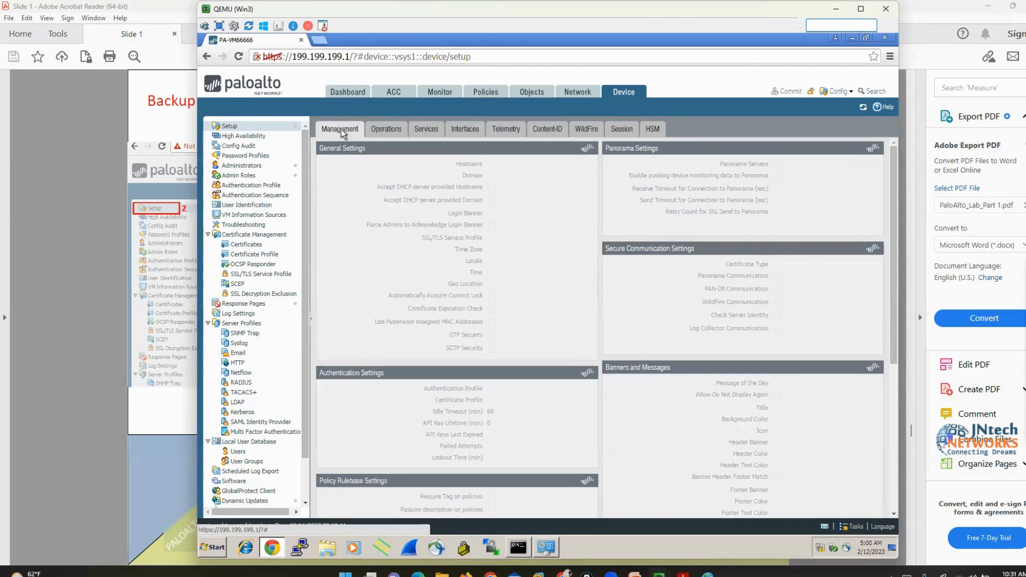
mouse_move(660, 573)
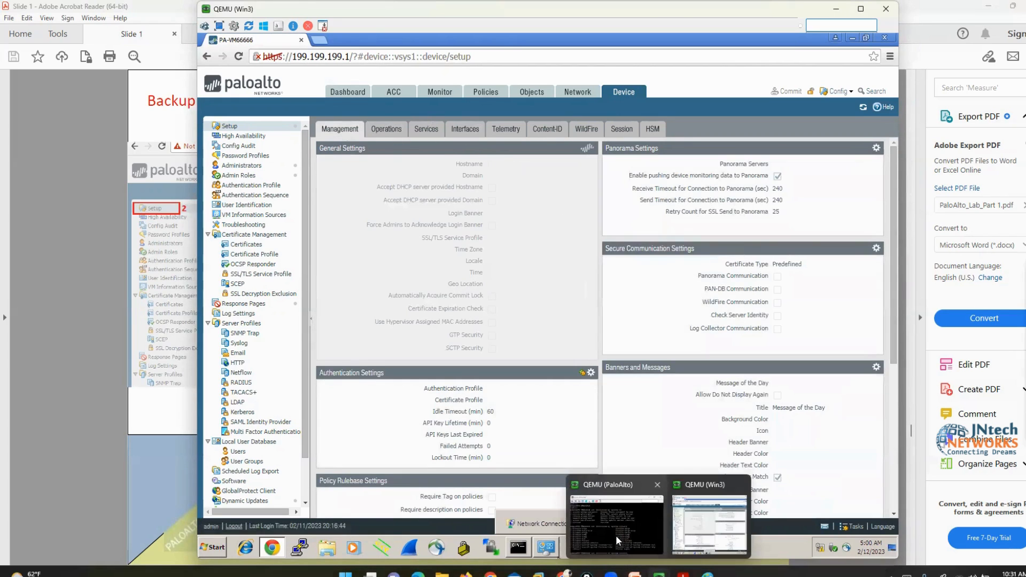
click(688, 522)
drag(672, 211, 744, 157)
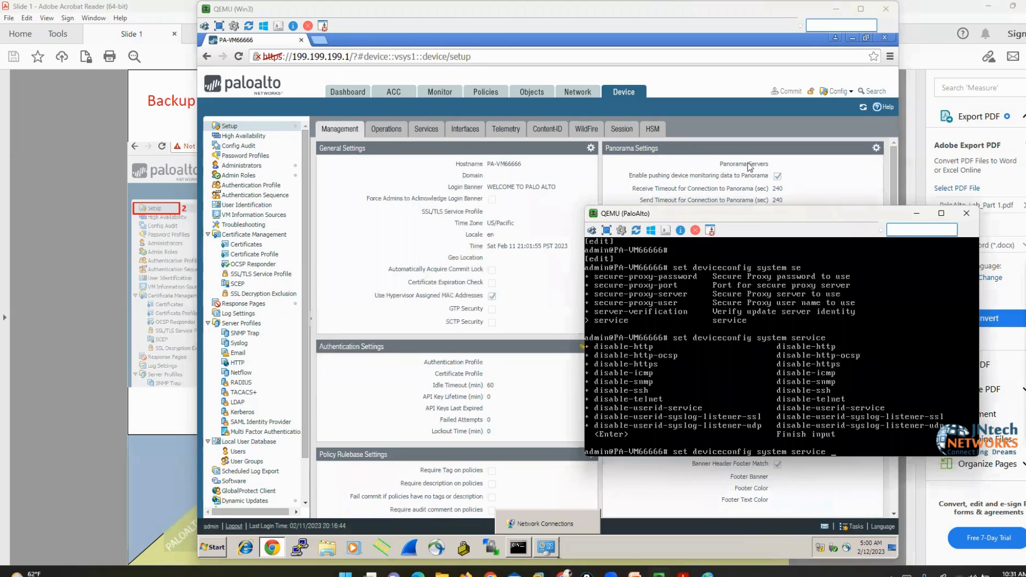
key(BackSpace)
key(BackSpace)
key(BackSpace)
key(BackSpace)
key(BackSpace)
key(BackSpace)
key(BackSpace)
key(BackSpace)
key(BackSpace)
key(BackSpace)
key(BackSpace)
key(BackSpace)
key(BackSpace)
key(BackSpace)
key(BackSpace)
key(BackSpace)
key(BackSpace)
key(BackSpace)
key(BackSpace)
key(BackSpace)
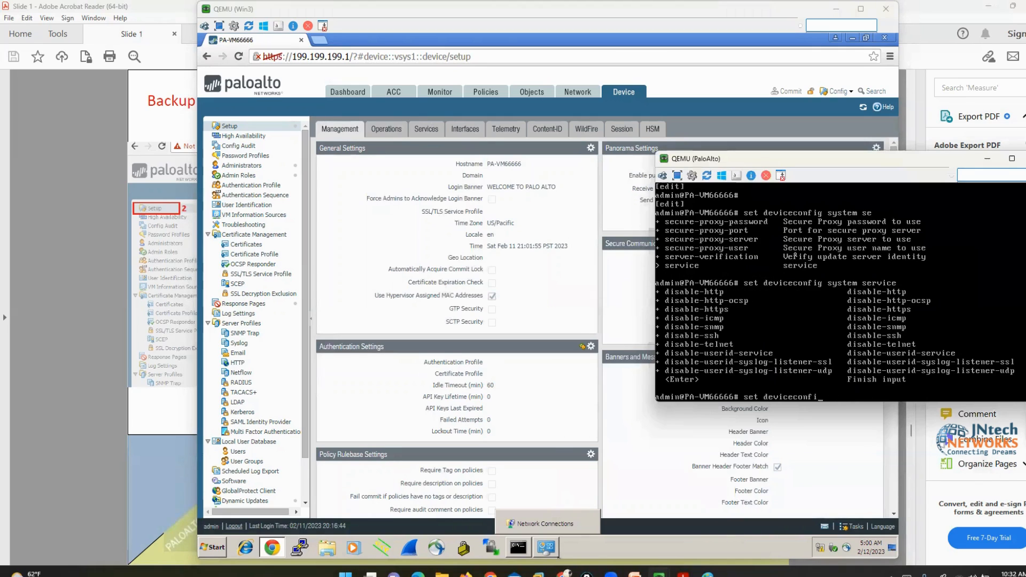
key(Return)
key(Return)
key(Return)
key(Return)
key(Return)
key(Return)
key(Return)
key(Return)
key(Return)
key(Return)
key(Return)
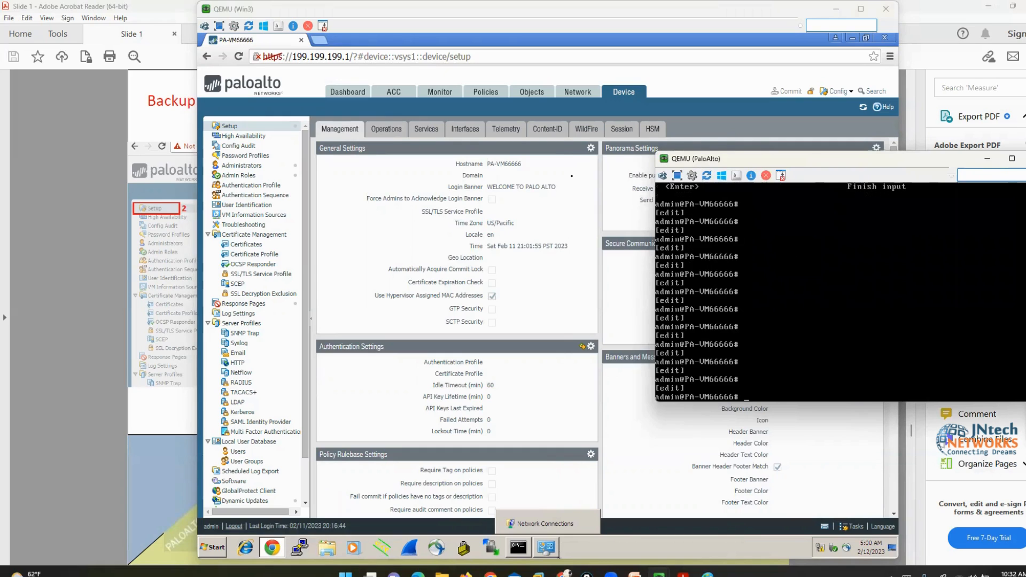
Back in the web UI, open and cancel General Settings, then return to the Operations page
click(585, 157)
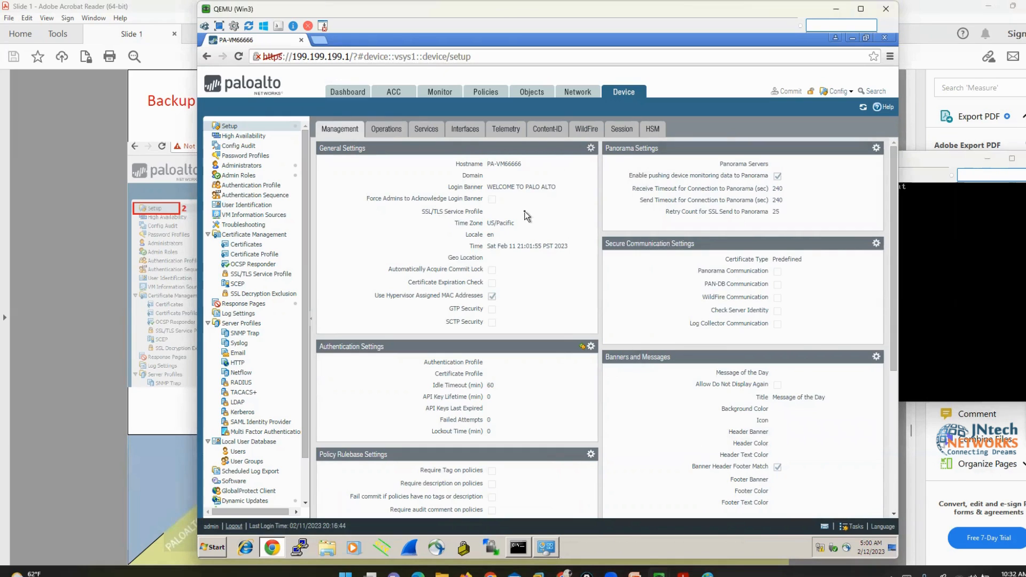
click(591, 148)
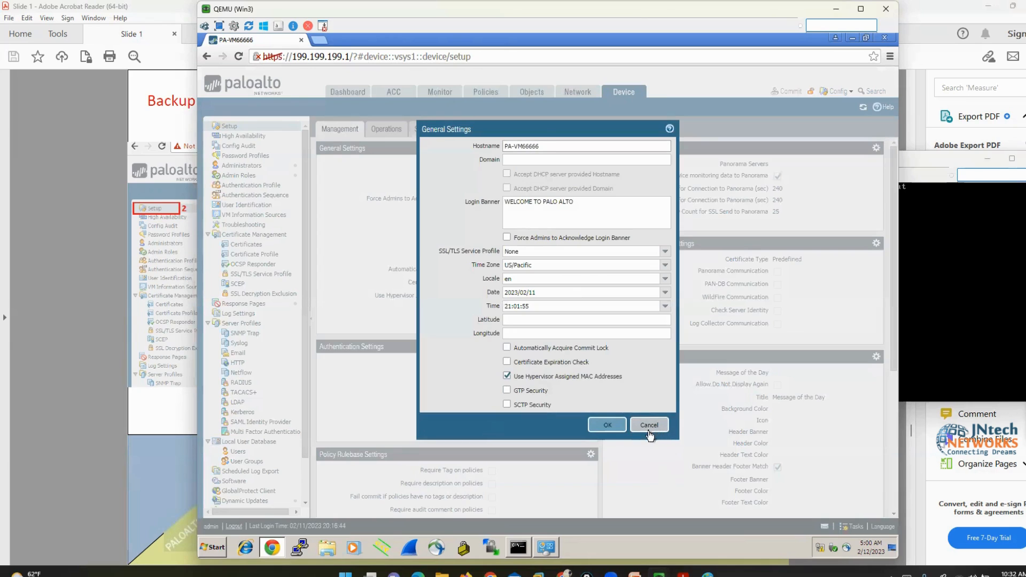
click(649, 431)
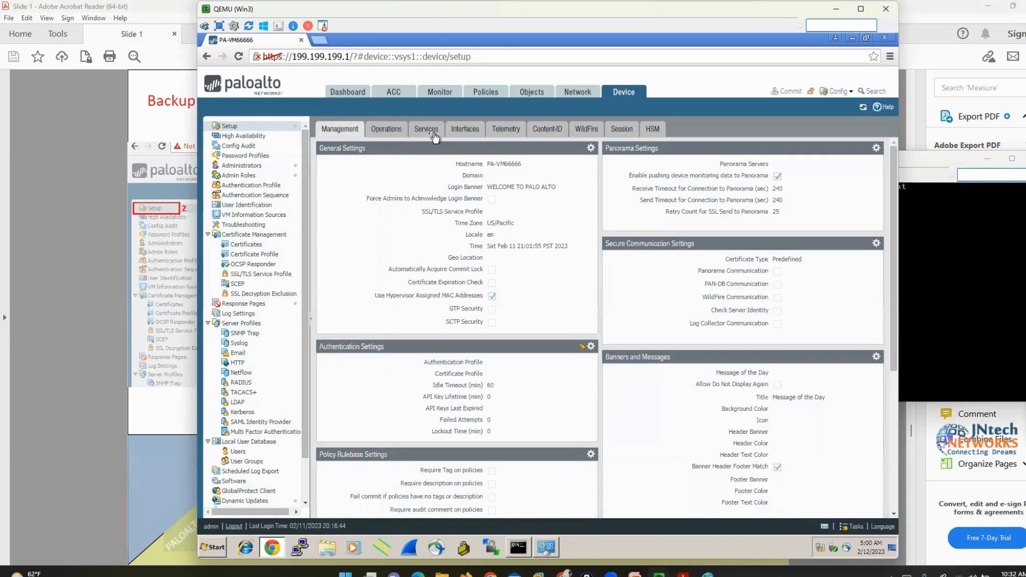
click(389, 131)
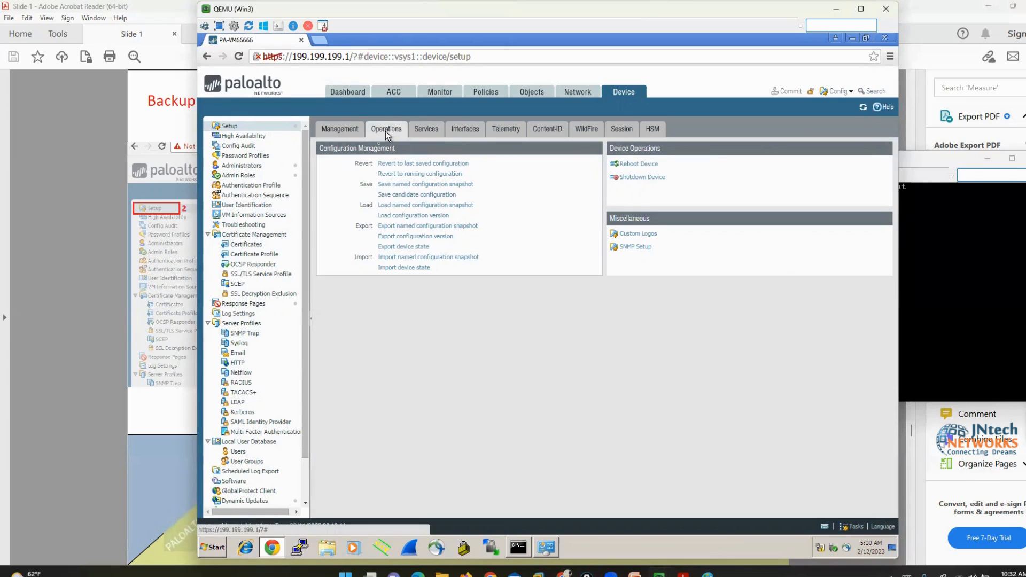
Save a named configuration snapshot with the name fw1backup and dismiss the confirmation
click(433, 187)
click(459, 295)
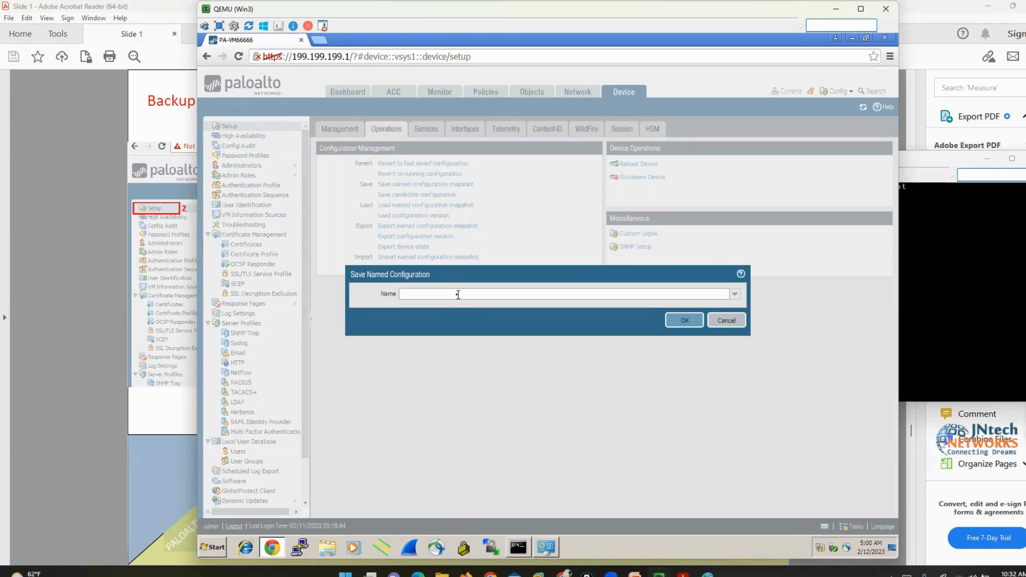
text(fw1-bac)
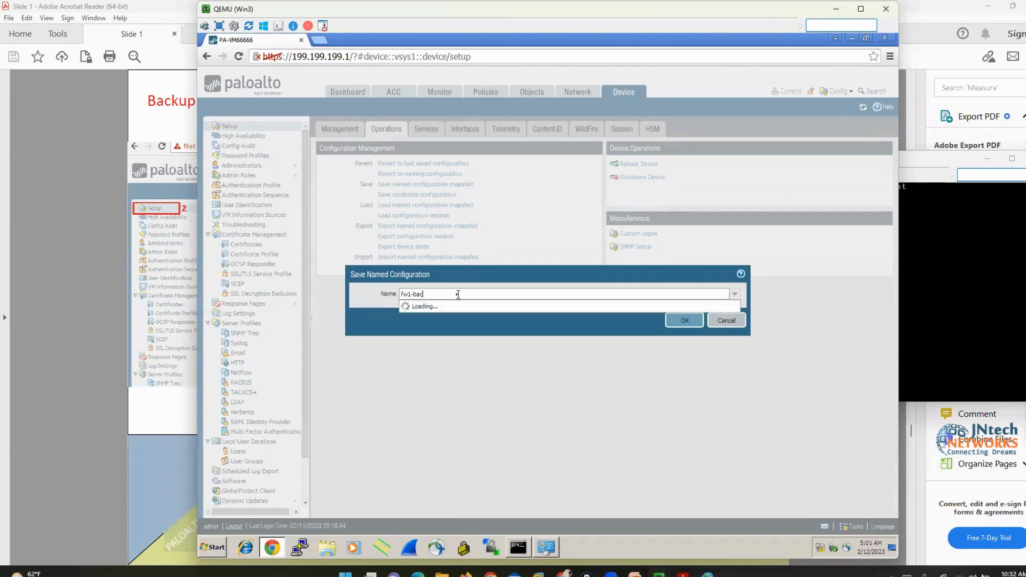
key(BackSpace)
key(BackSpace)
key(BackSpace)
key(BackSpace)
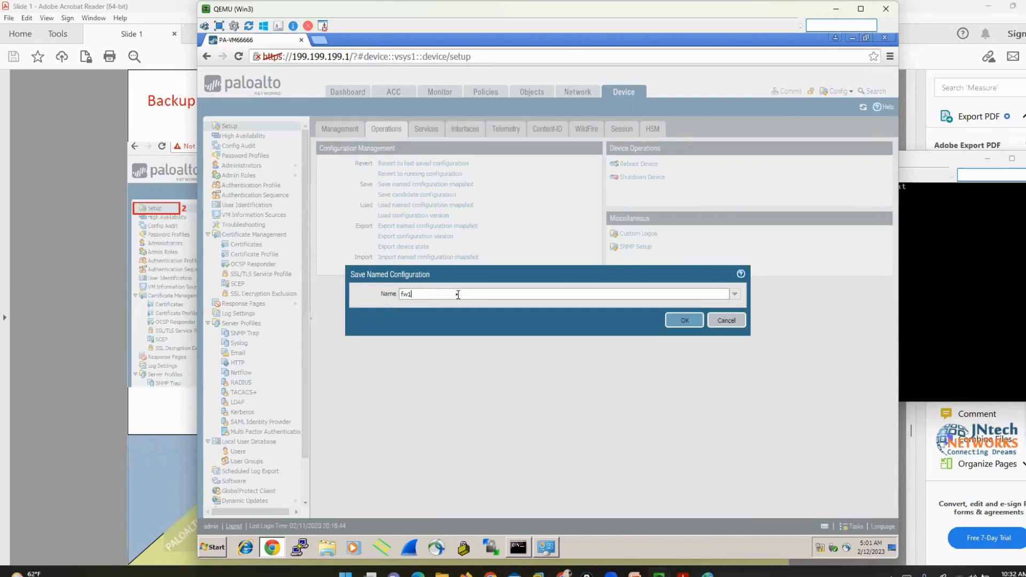
text(backup)
click(674, 320)
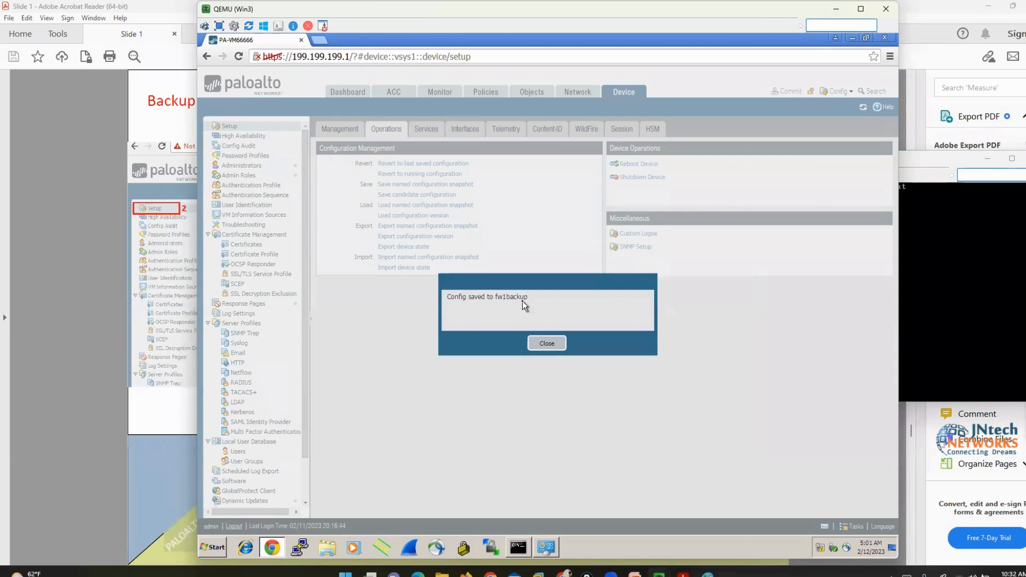
click(544, 350)
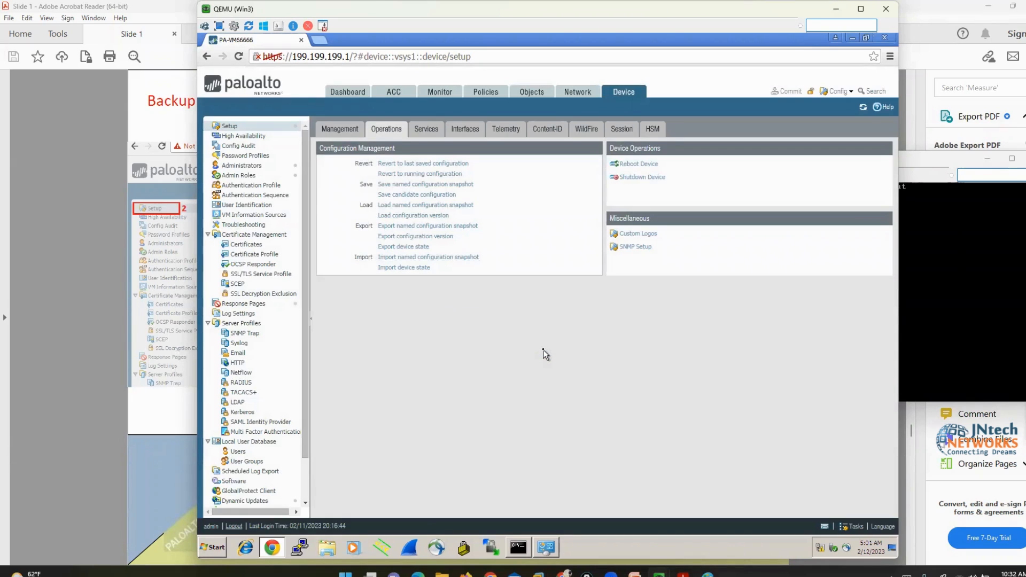
Change the hostname in General Settings from PA-VM66666 to PA-VM99999999
click(340, 129)
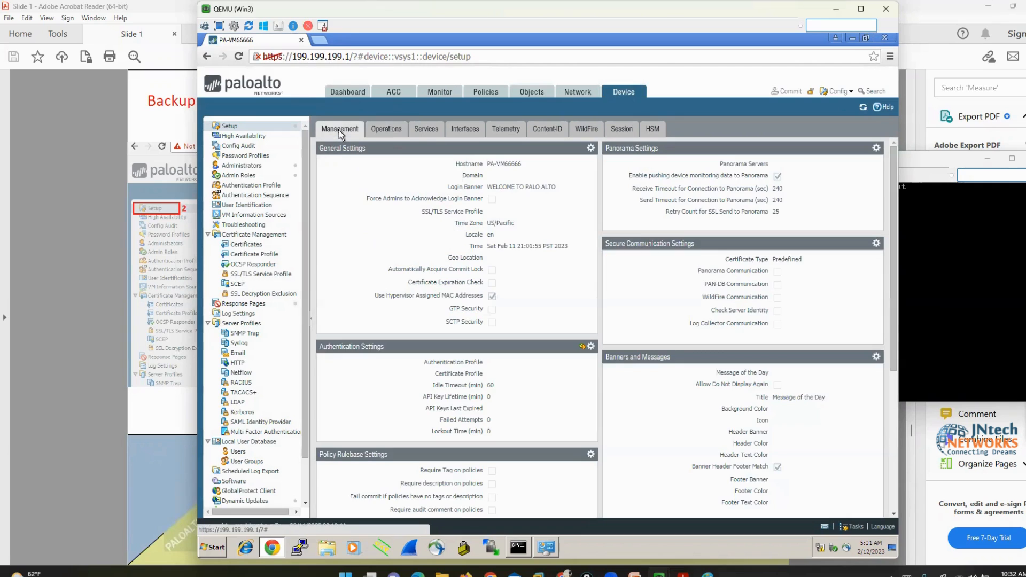
click(592, 149)
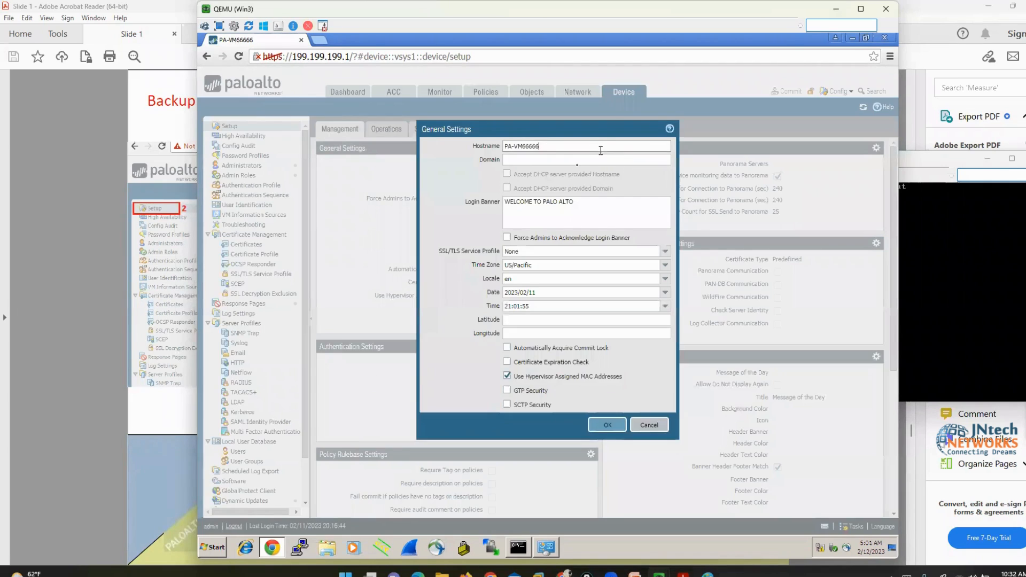
click(554, 149)
key(BackSpace)
key(BackSpace)
key(BackSpace)
key(BackSpace)
key(BackSpace)
text(99999999)
click(600, 428)
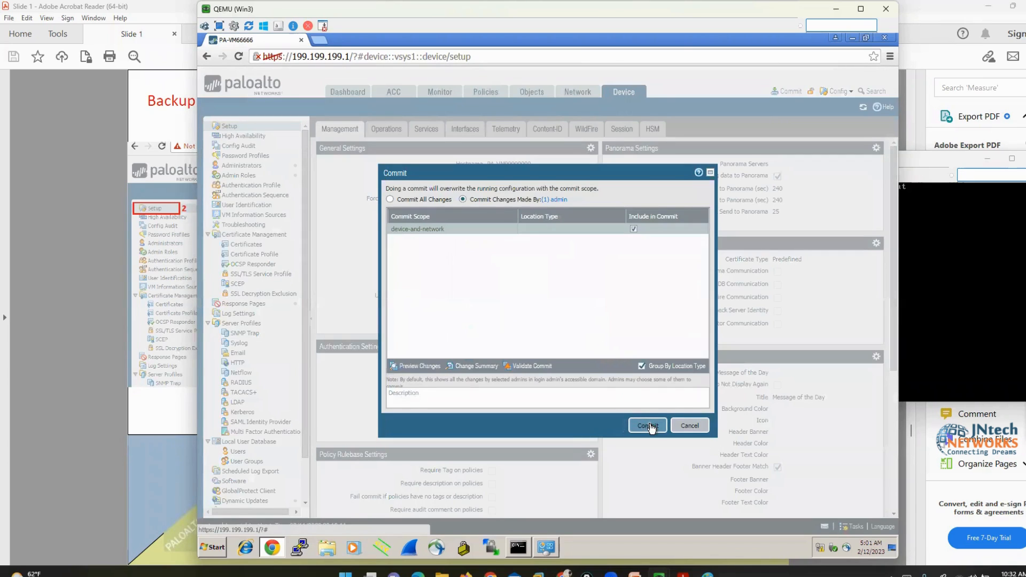
Commit the change, check the console prompt for the new hostname, and close the commit status
click(651, 428)
click(934, 292)
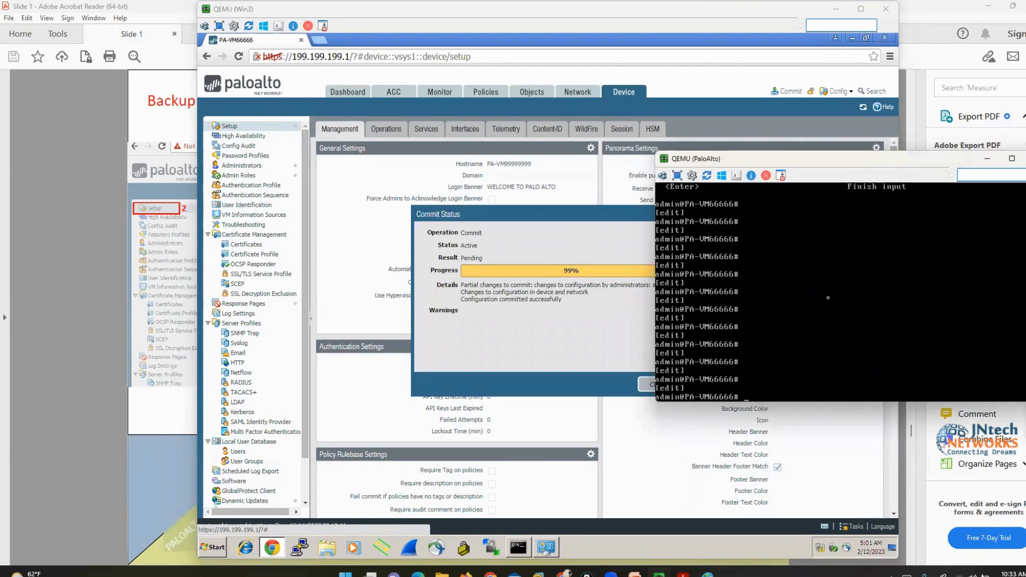
key(Return)
key(Return)
key(Return)
key(Return)
key(Return)
key(Return)
key(Return)
key(Return)
key(Return)
key(Return)
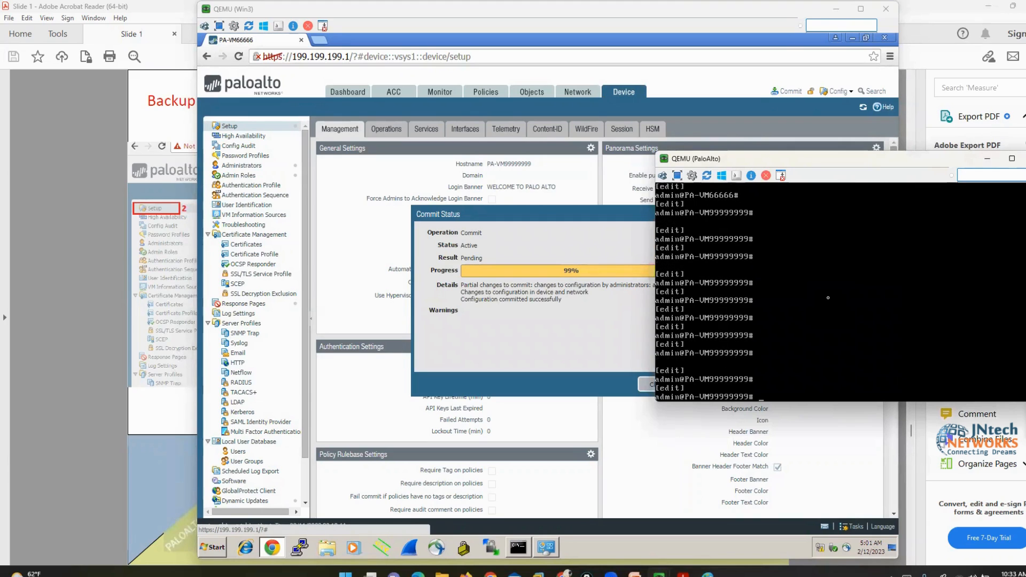
click(637, 356)
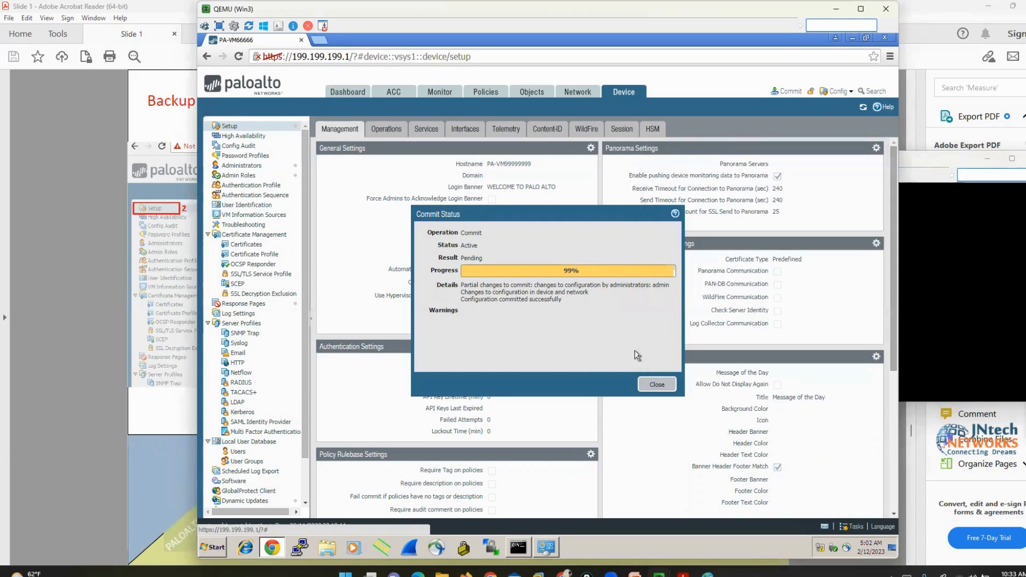
click(647, 385)
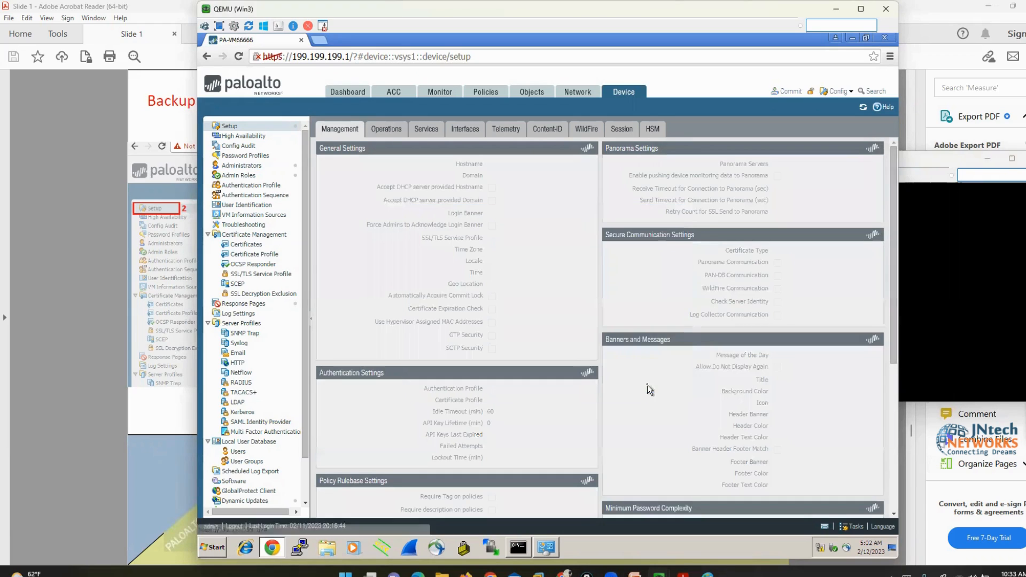
From the Operations tab, save a named configuration snapshot called newfwbackup and close the confirmation
click(381, 126)
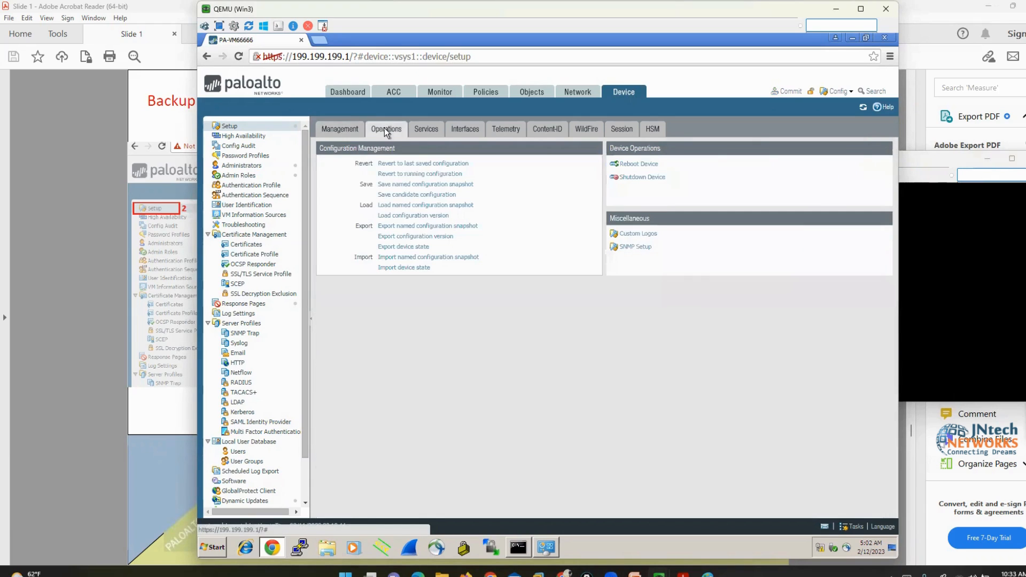
click(439, 184)
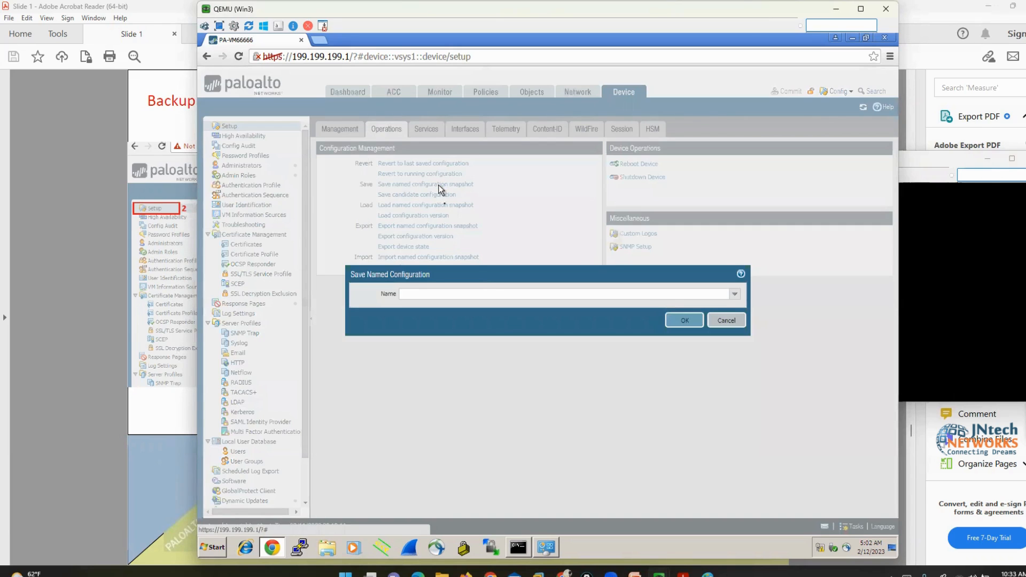
click(484, 292)
text(mn)
key(BackSpace)
key(BackSpace)
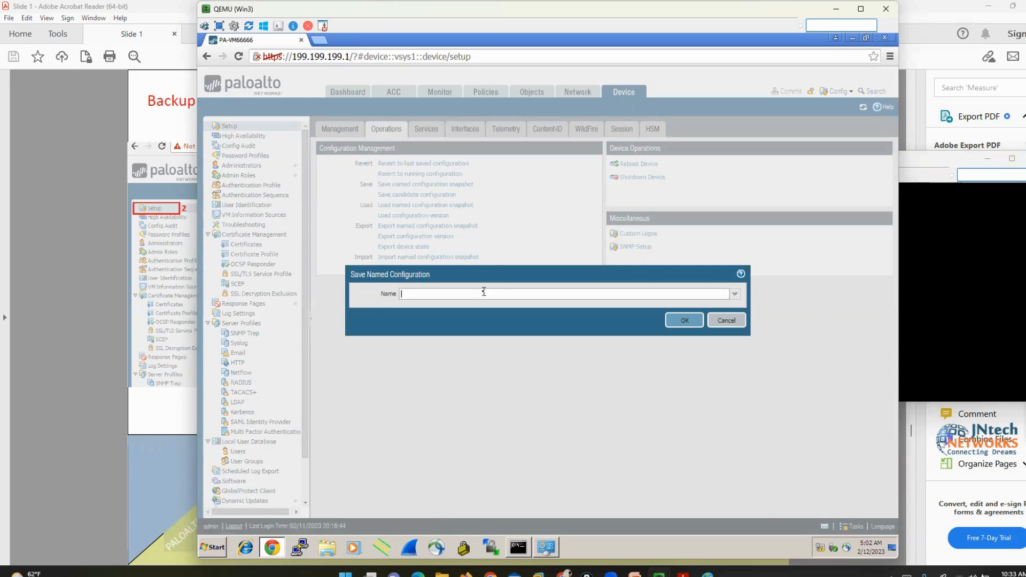
text(newfwbackup)
click(676, 320)
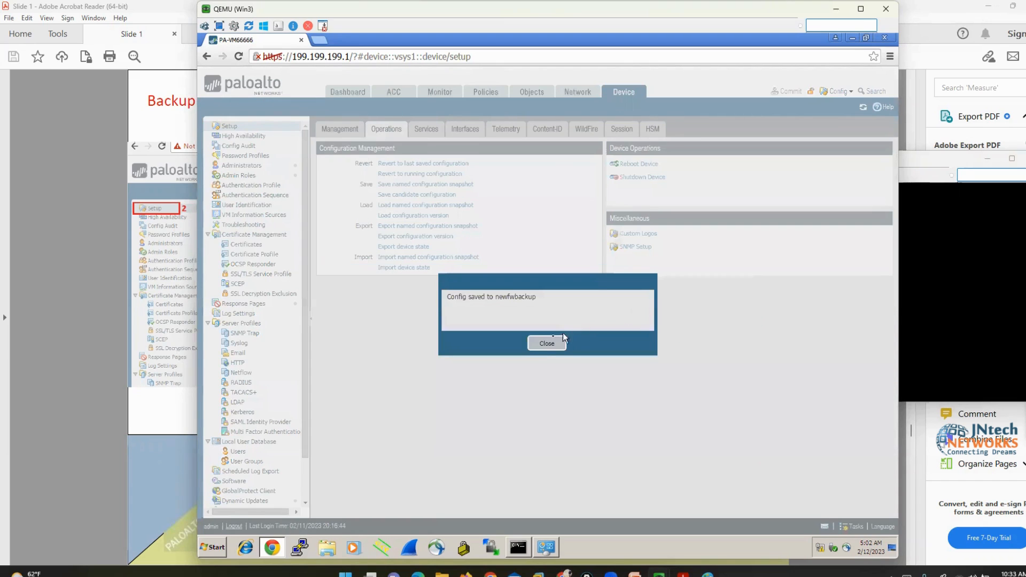
click(538, 346)
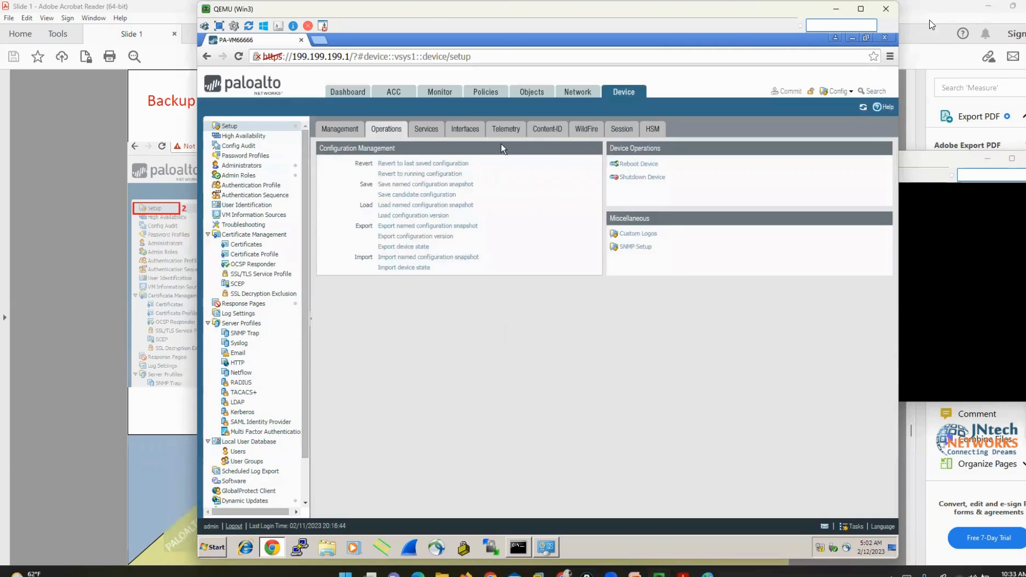
Export the fw1backup named configuration snapshot as a download
click(14, 278)
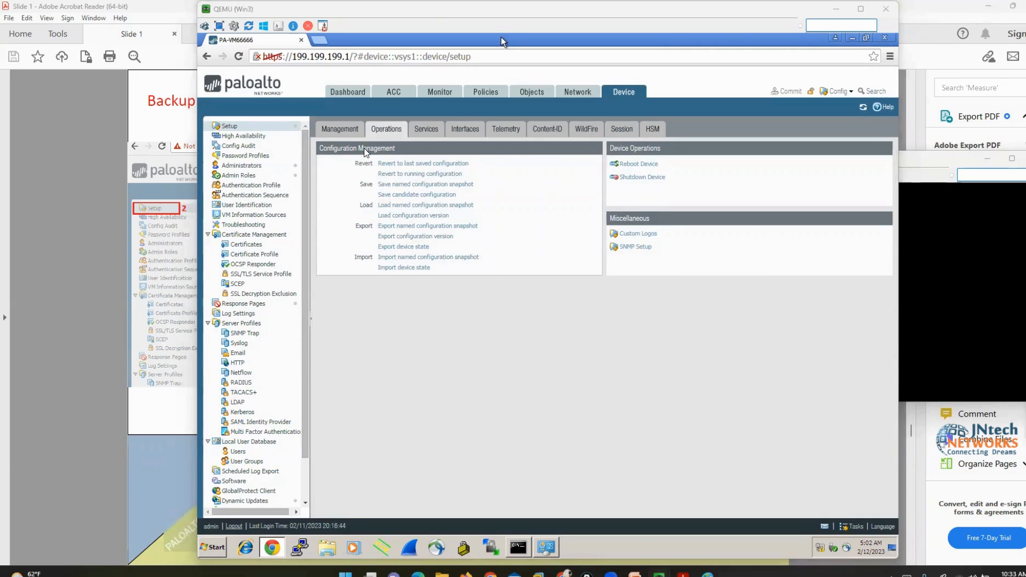
click(508, 360)
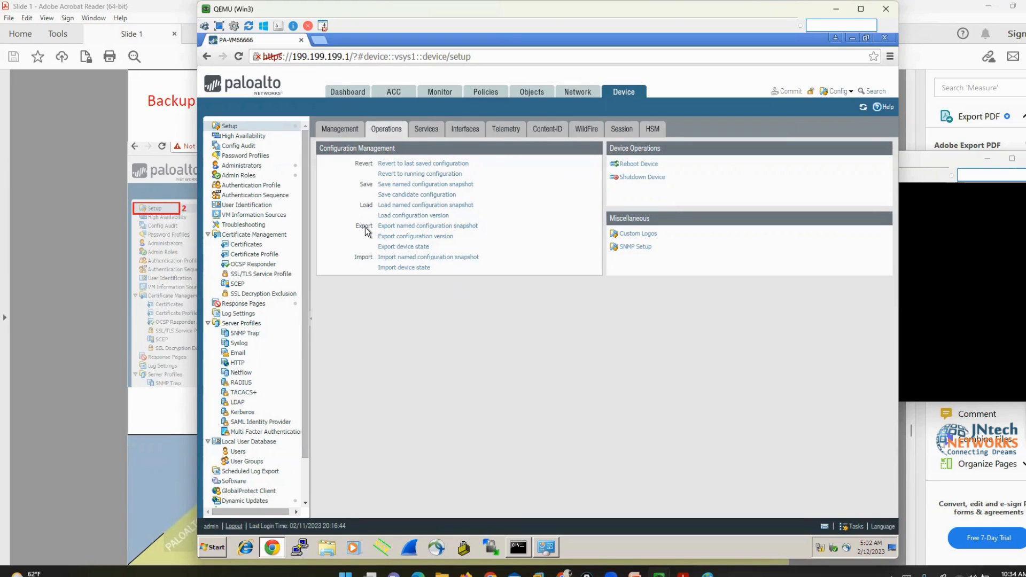
click(416, 226)
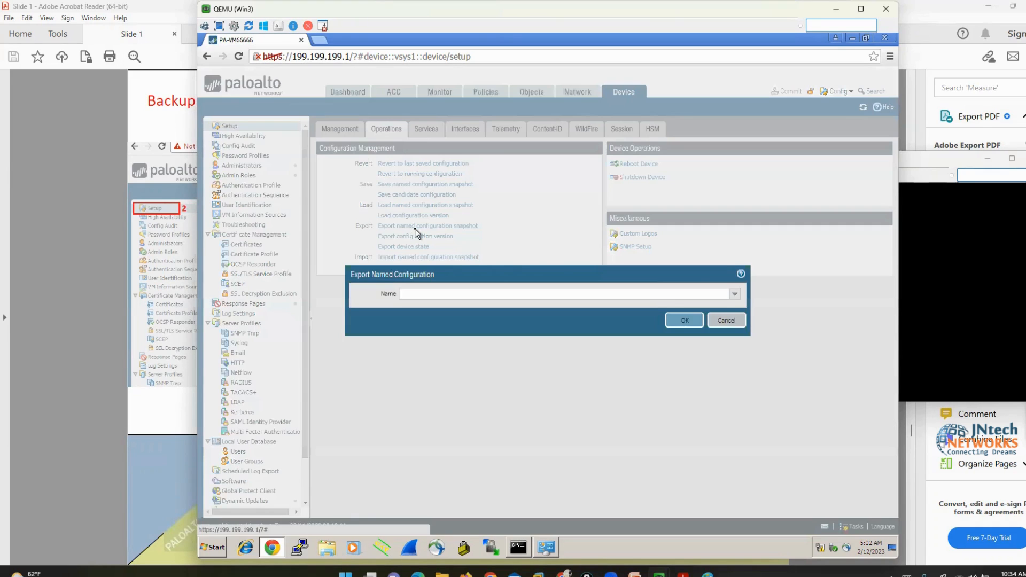
click(734, 293)
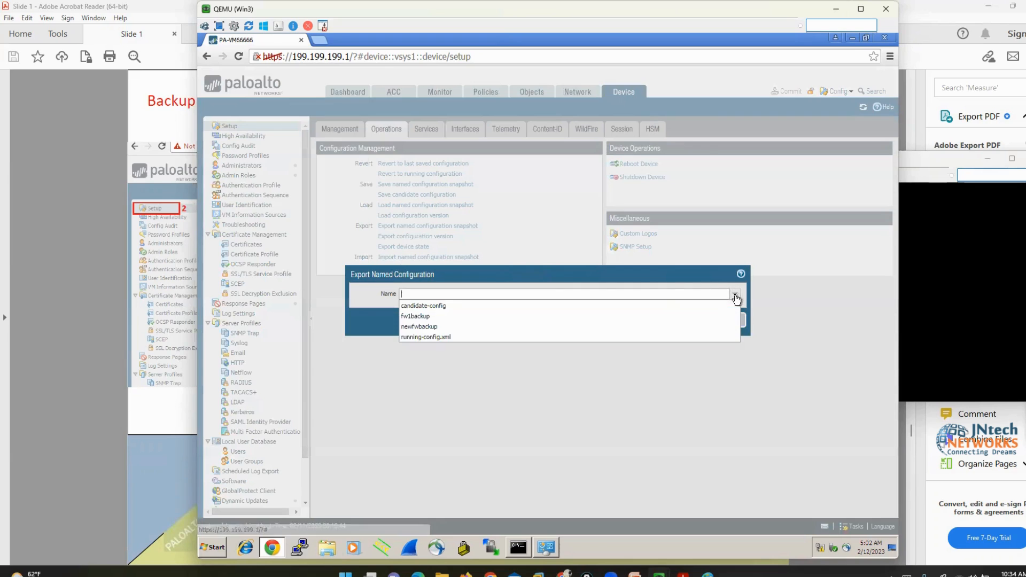
click(425, 315)
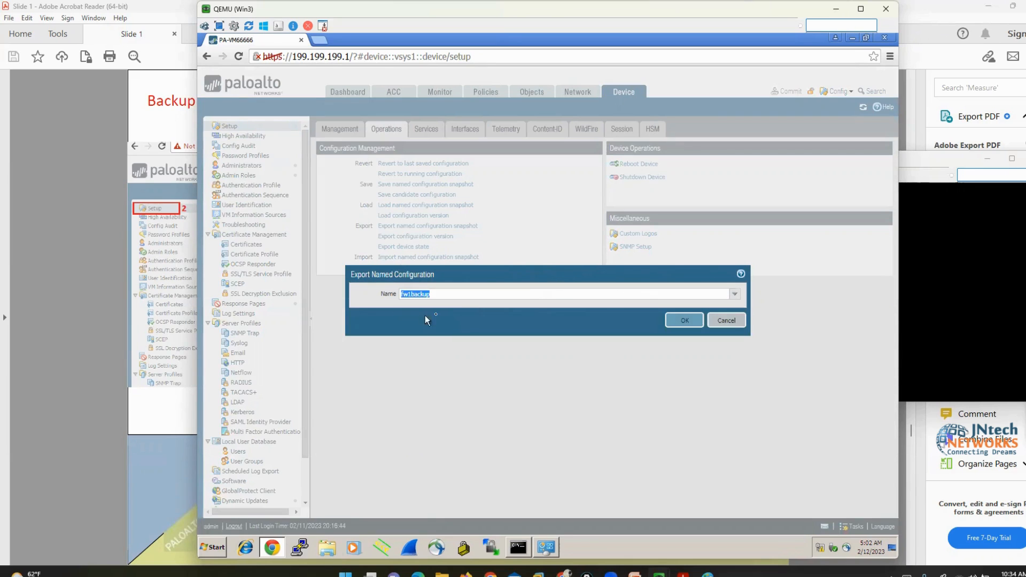
click(675, 320)
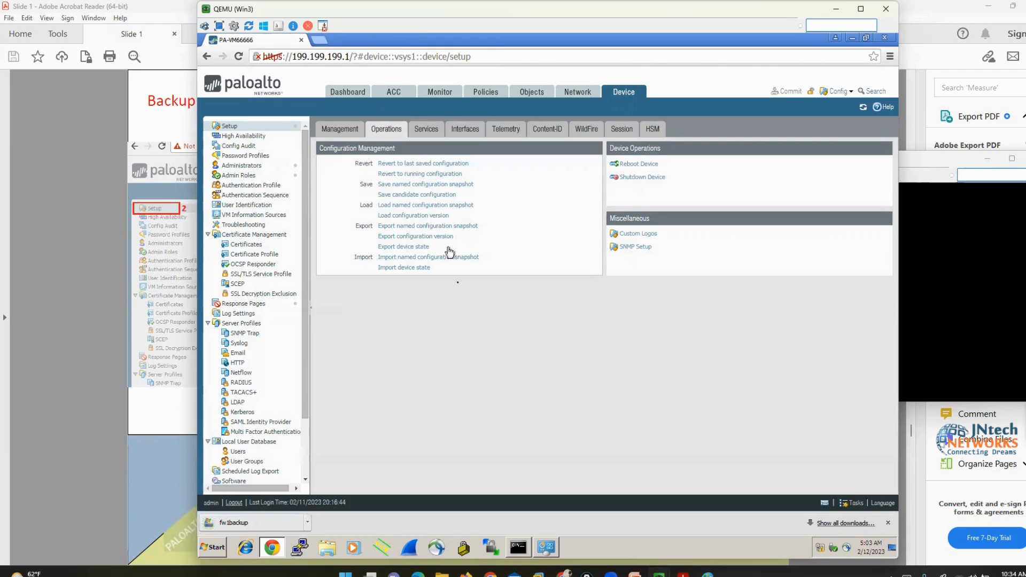
Export the newfwbackup snapshot, then confirm both 25 KB files are in the Downloads folder
click(454, 227)
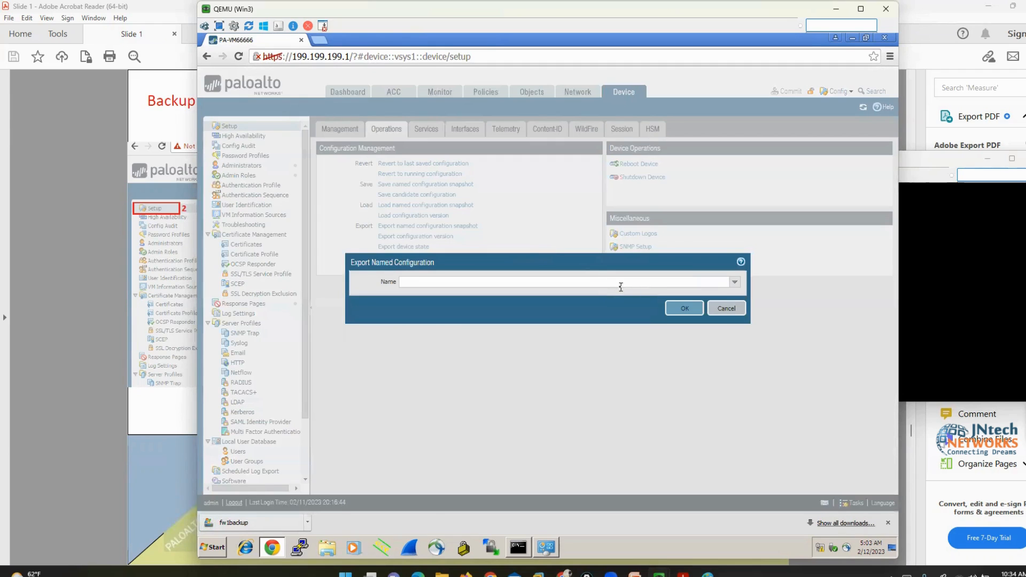
click(736, 285)
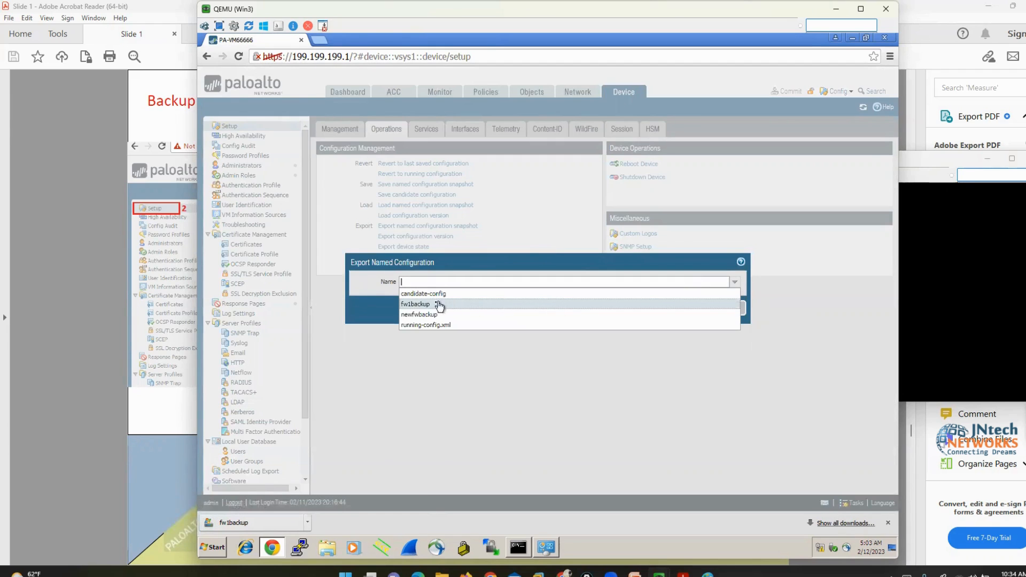
click(537, 317)
click(672, 310)
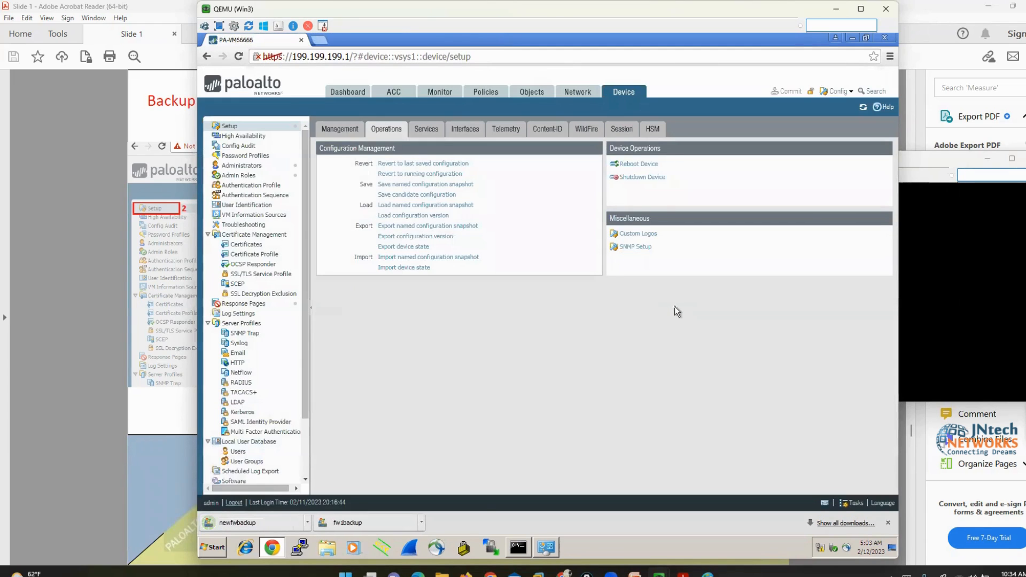
click(328, 549)
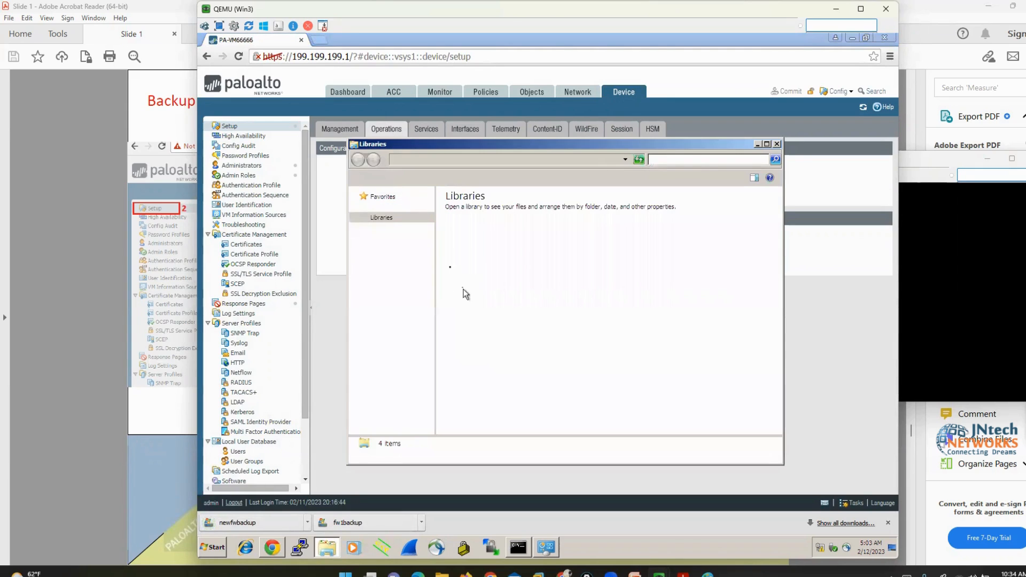
click(390, 218)
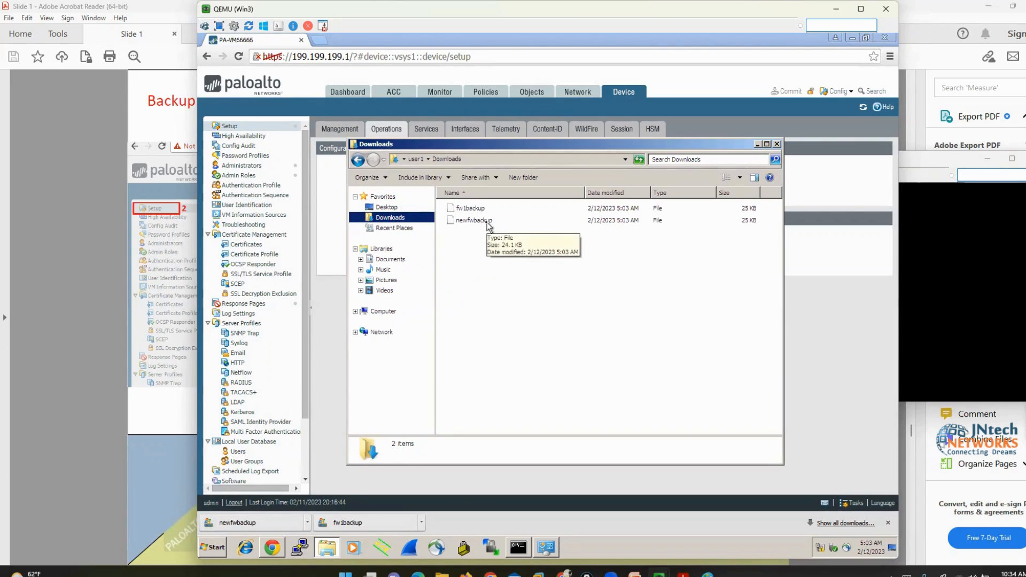
click(778, 144)
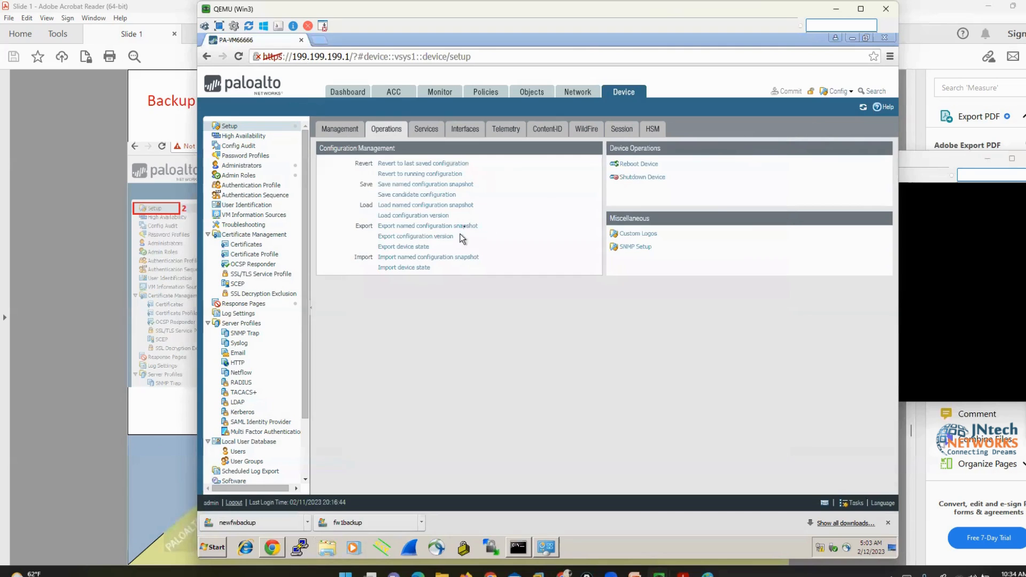
Change the hostname in General Settings to PA-VM1111111
click(338, 131)
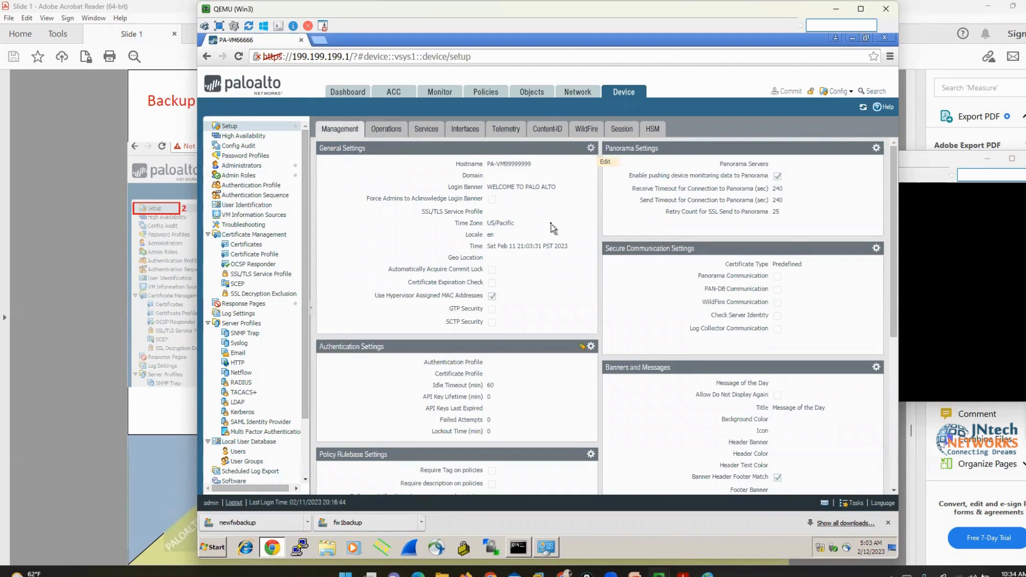
click(590, 147)
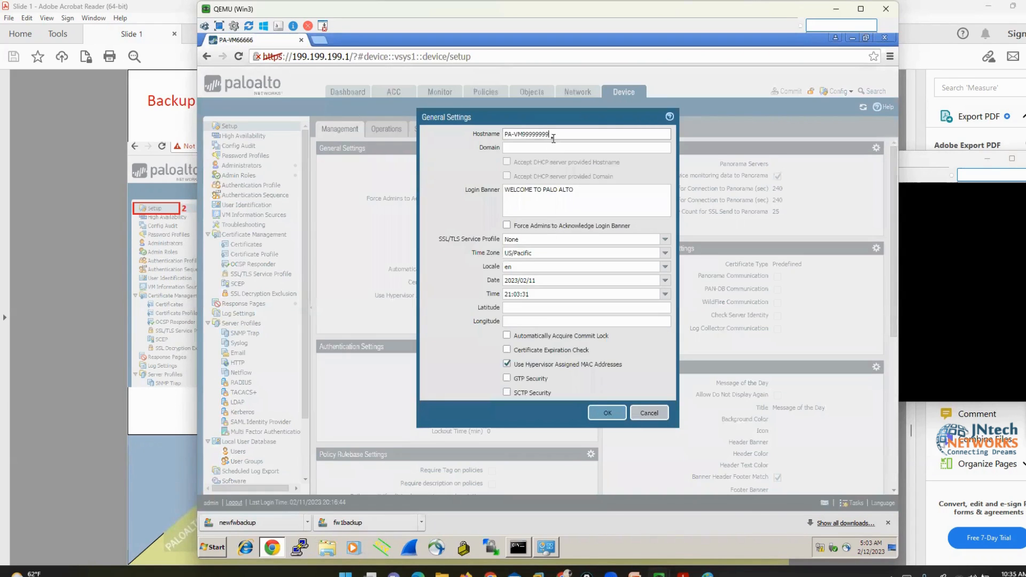
key(BackSpace)
key(BackSpace)
key(BackSpace)
key(BackSpace)
key(BackSpace)
key(BackSpace)
key(BackSpace)
key(BackSpace)
text(1111111)
click(599, 415)
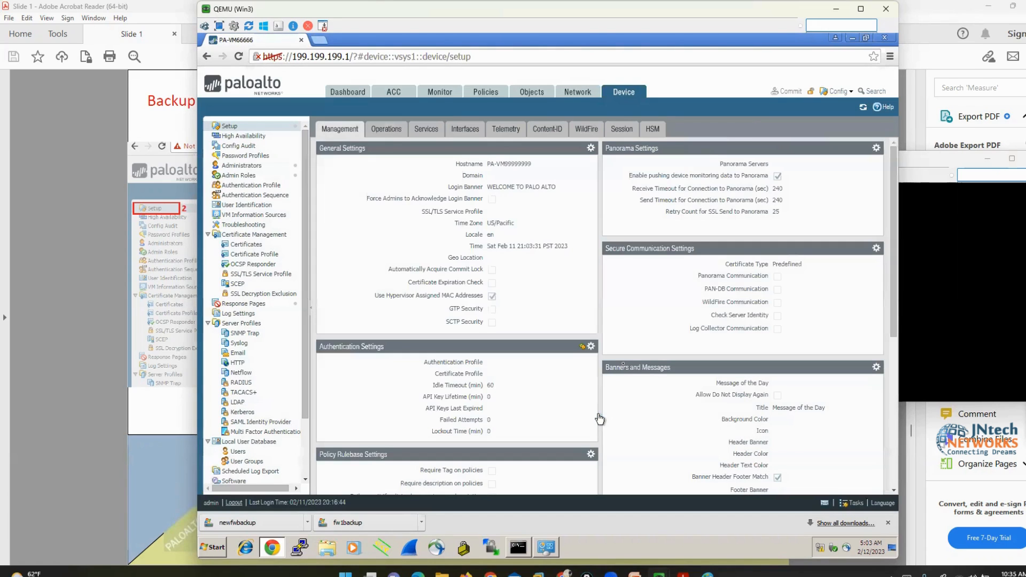
Commit the hostname change, verify it in the console prompt, and close the commit status
click(790, 92)
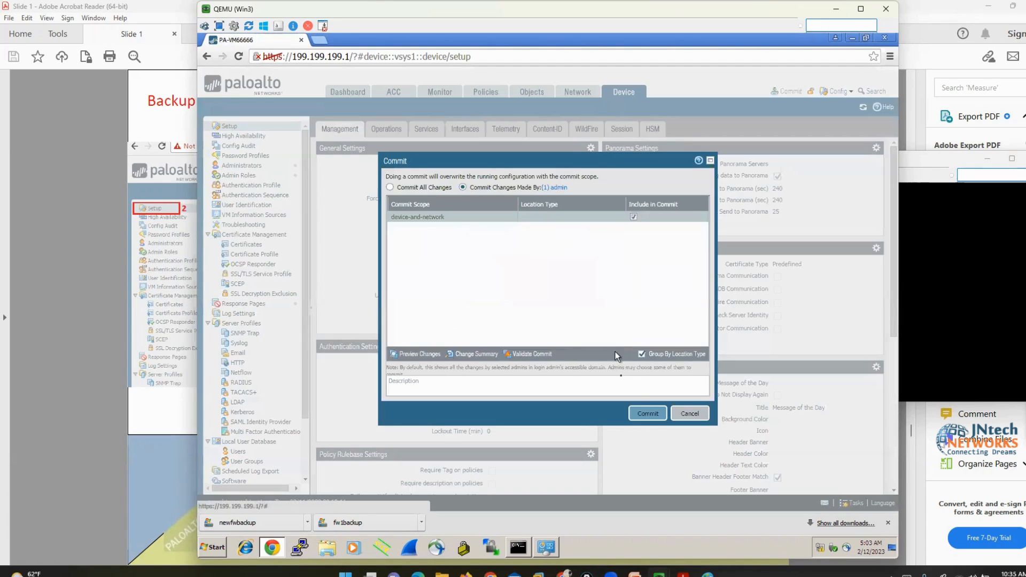
click(647, 413)
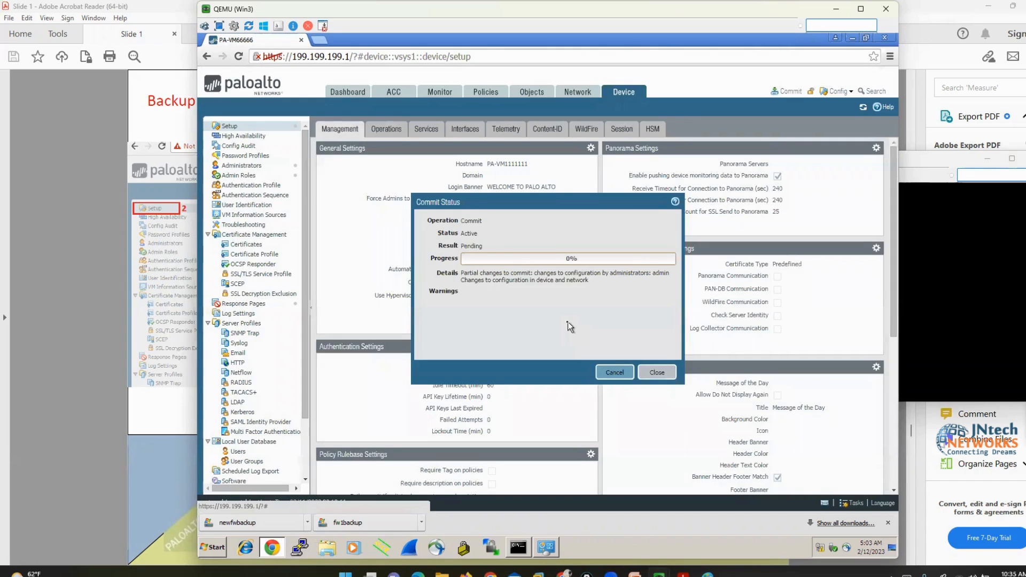
click(908, 272)
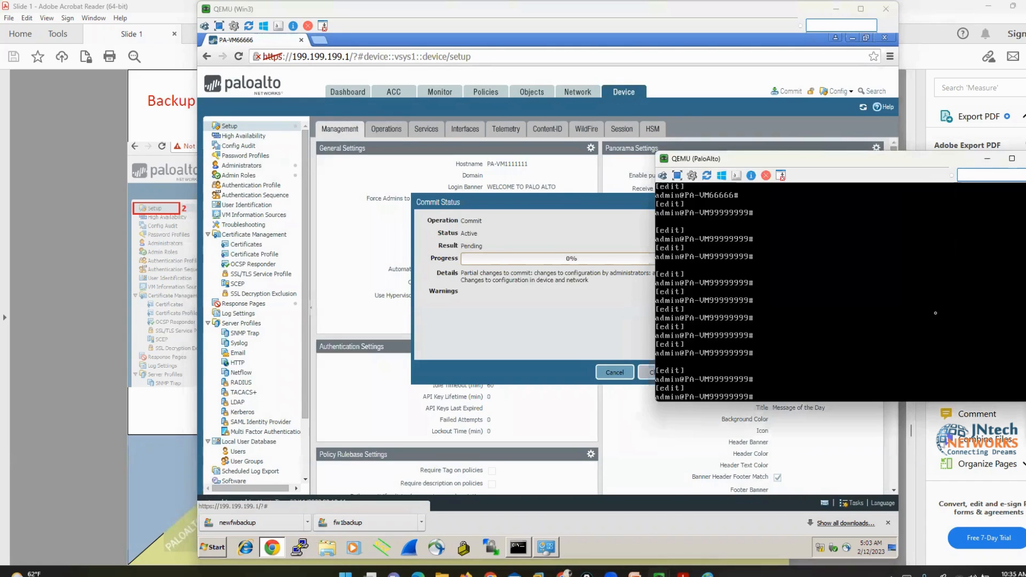
key(Return)
key(Return)
key(Return)
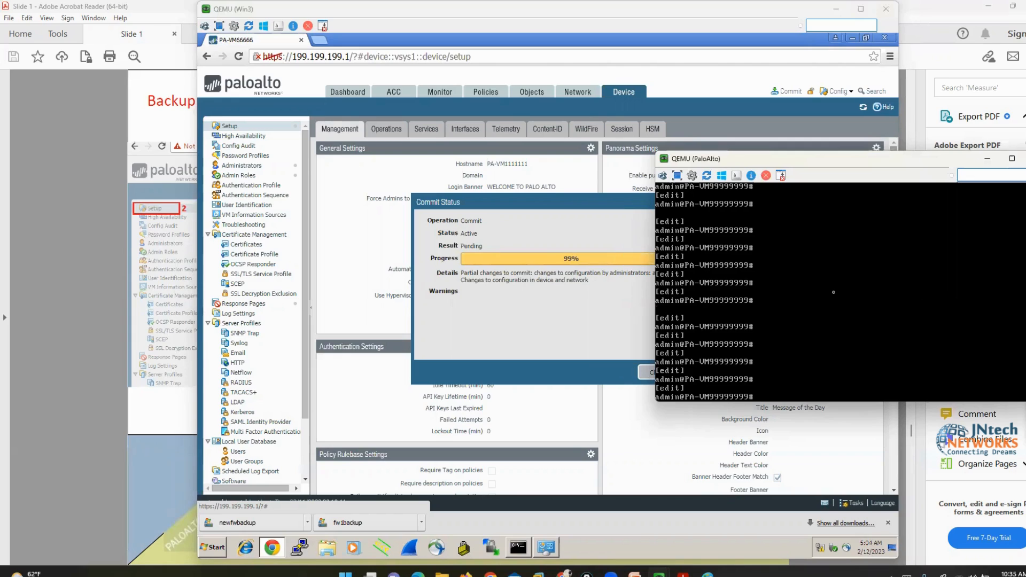
key(Return)
key(Return)
key(Return)
key(Return)
key(Return)
key(Return)
key(Return)
key(Return)
key(Return)
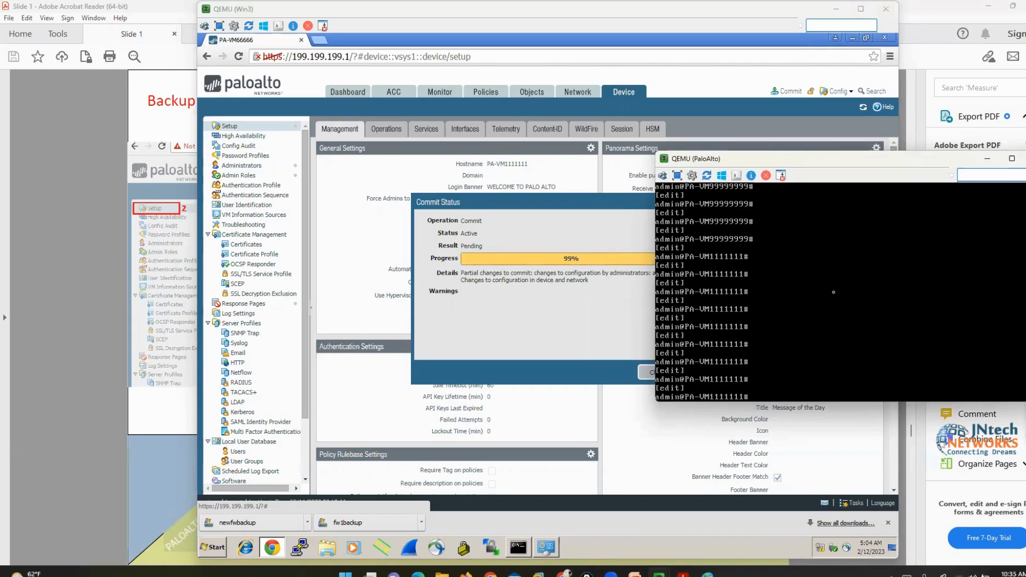
click(578, 317)
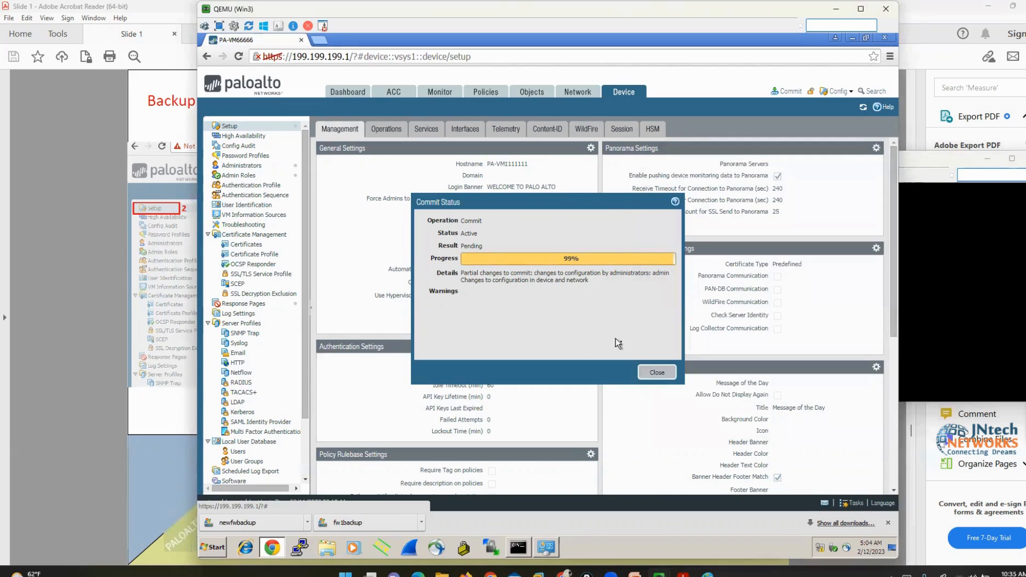
click(660, 371)
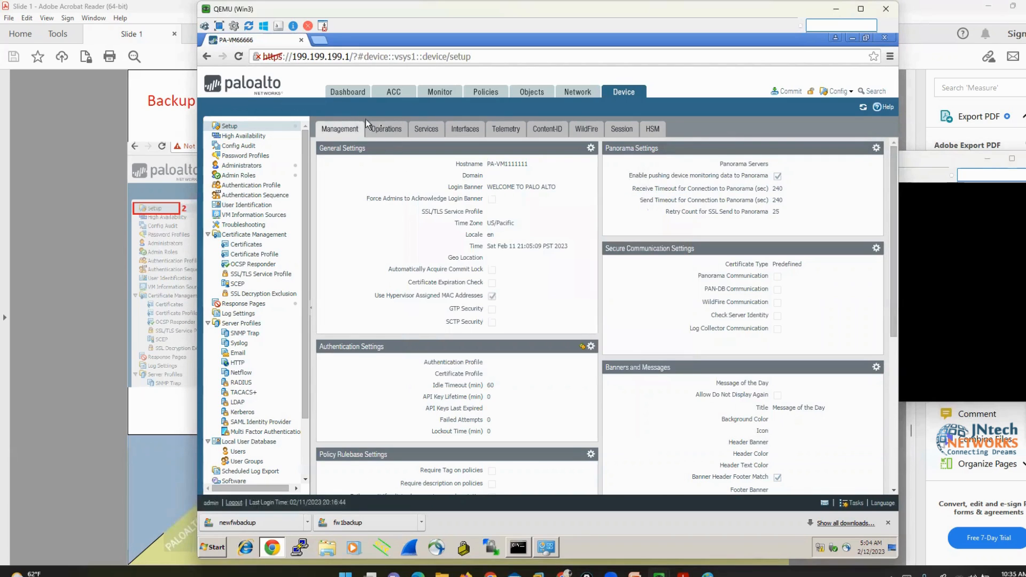
click(384, 130)
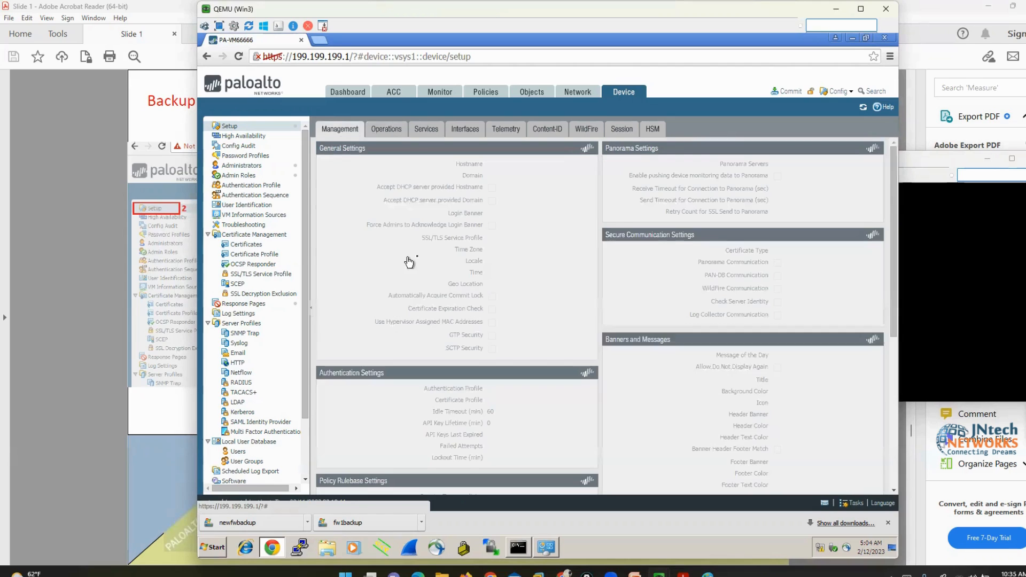
Import the fw1backup file from Downloads as a named configuration snapshot
click(384, 130)
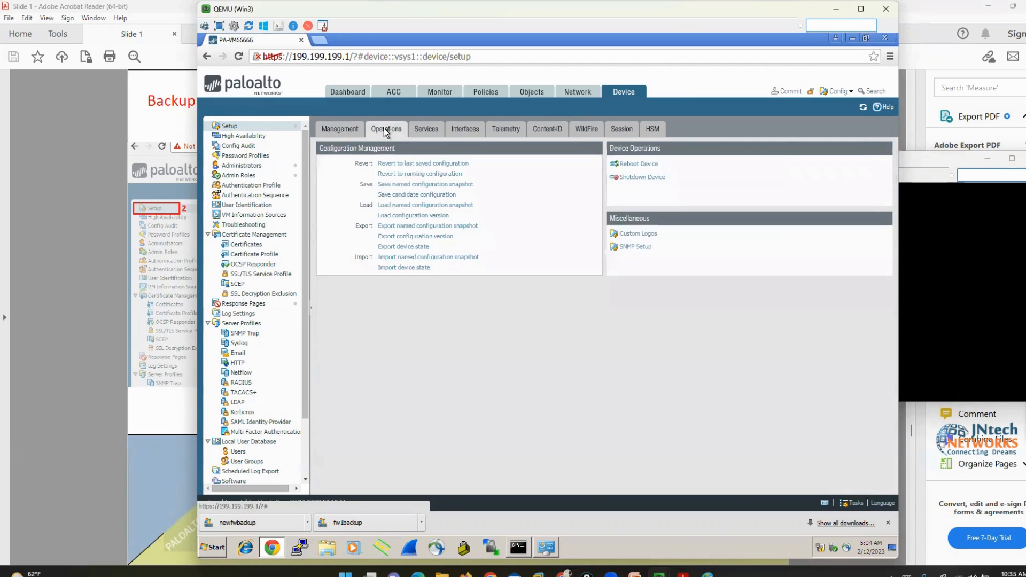
click(447, 257)
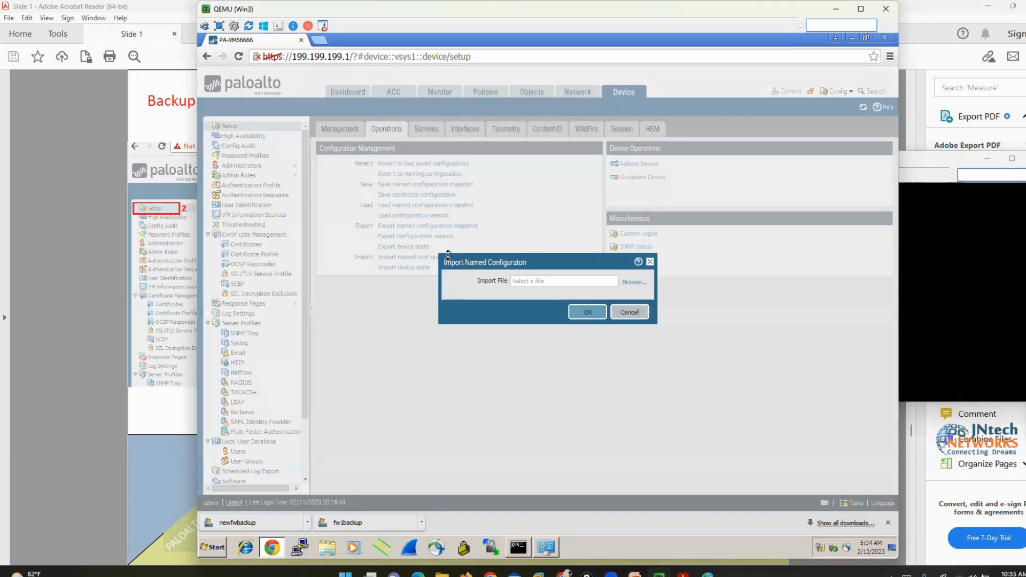
click(630, 283)
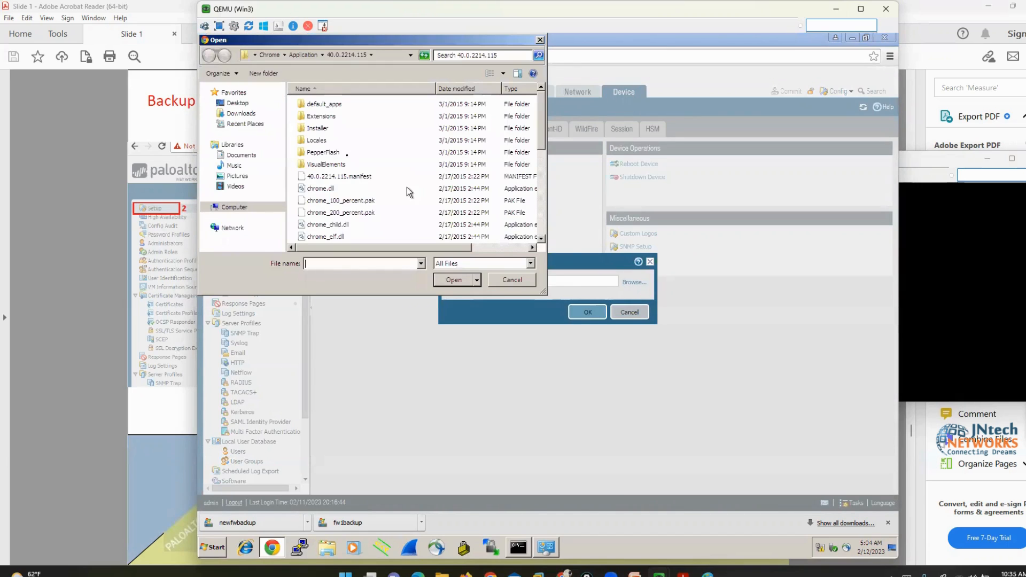
click(229, 113)
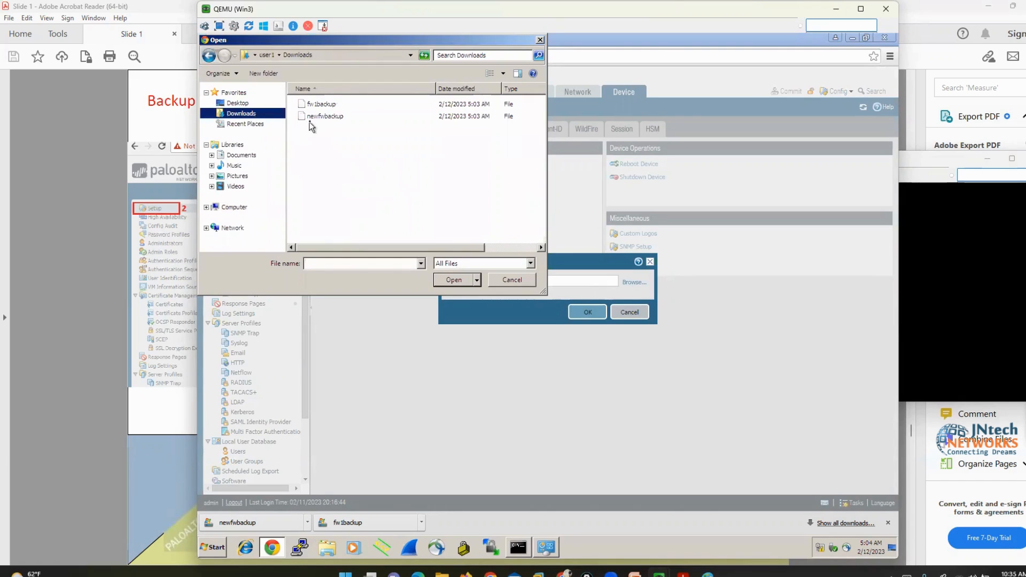
click(319, 105)
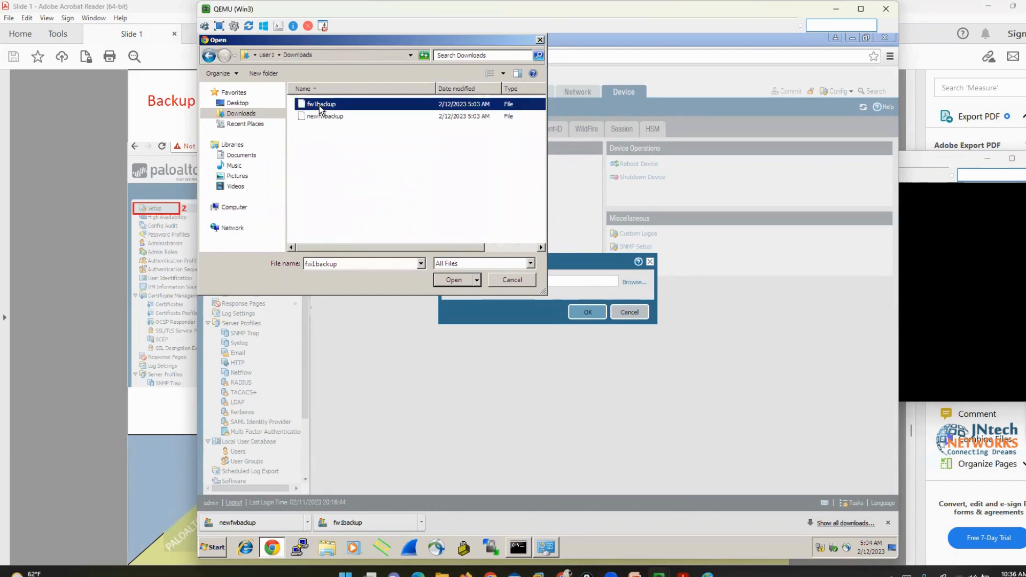
click(449, 281)
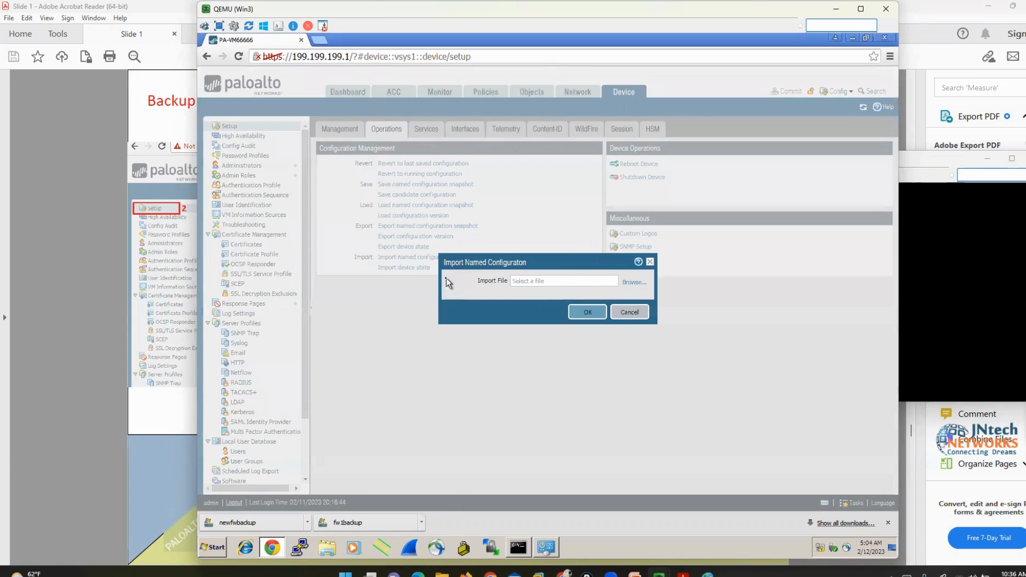
click(583, 314)
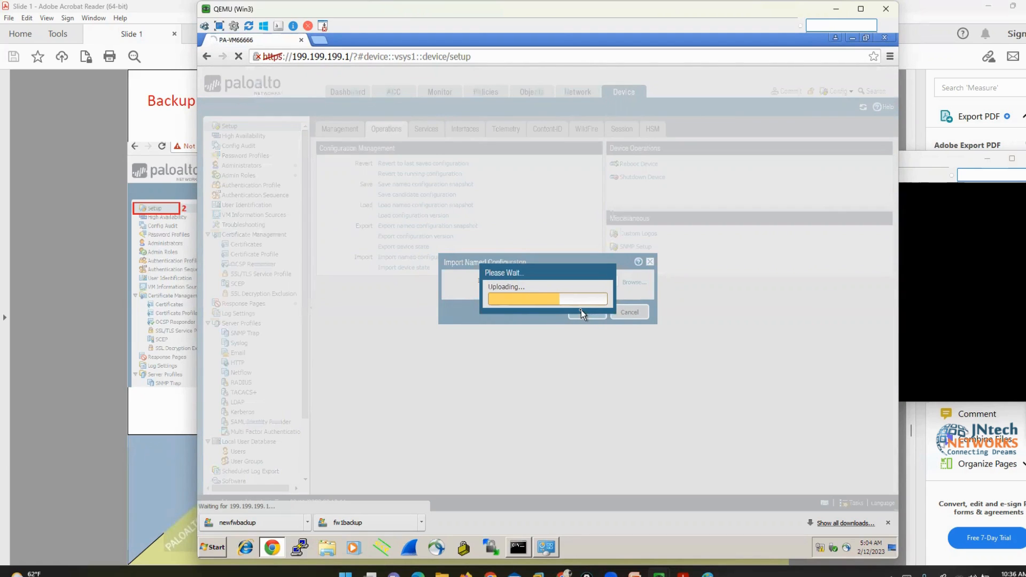
click(544, 331)
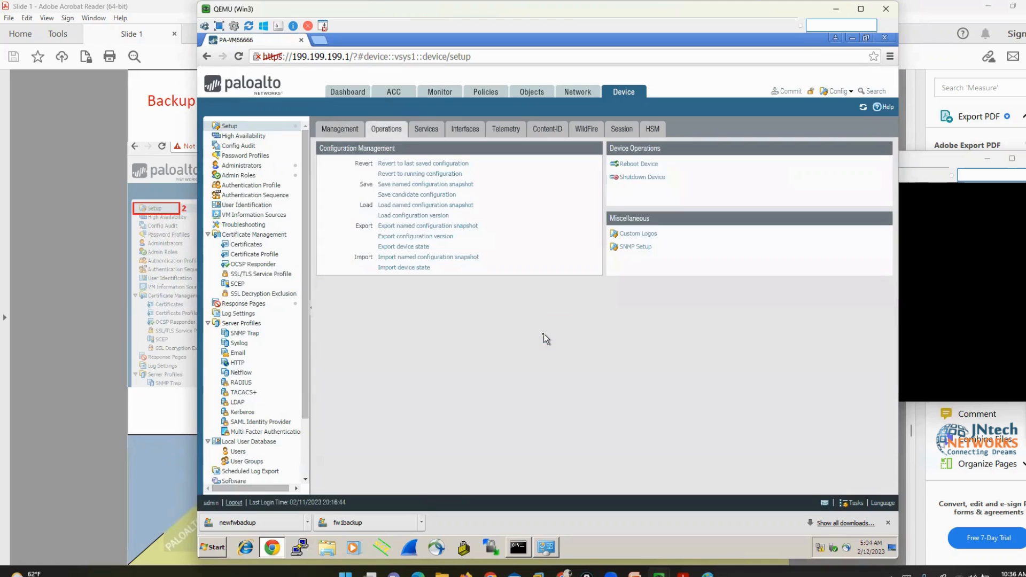
Import the newfwbackup file from Downloads the same way and close its confirmation
click(431, 258)
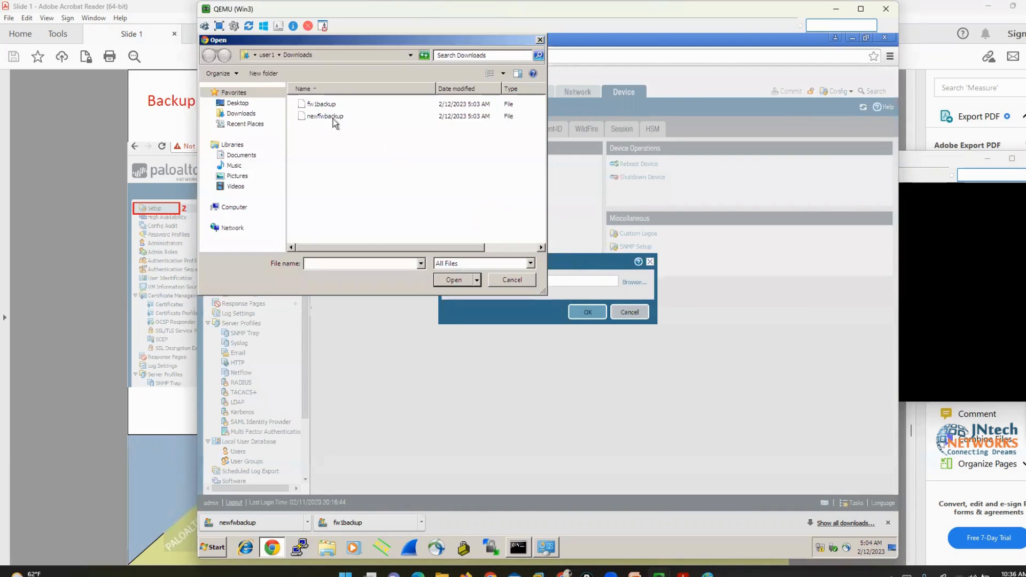
click(327, 117)
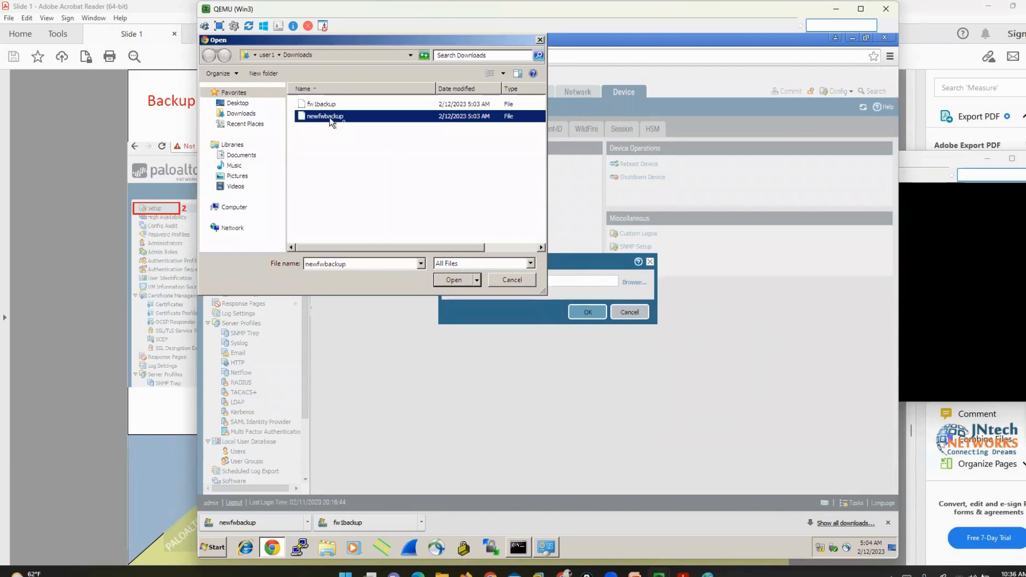
click(454, 280)
click(578, 315)
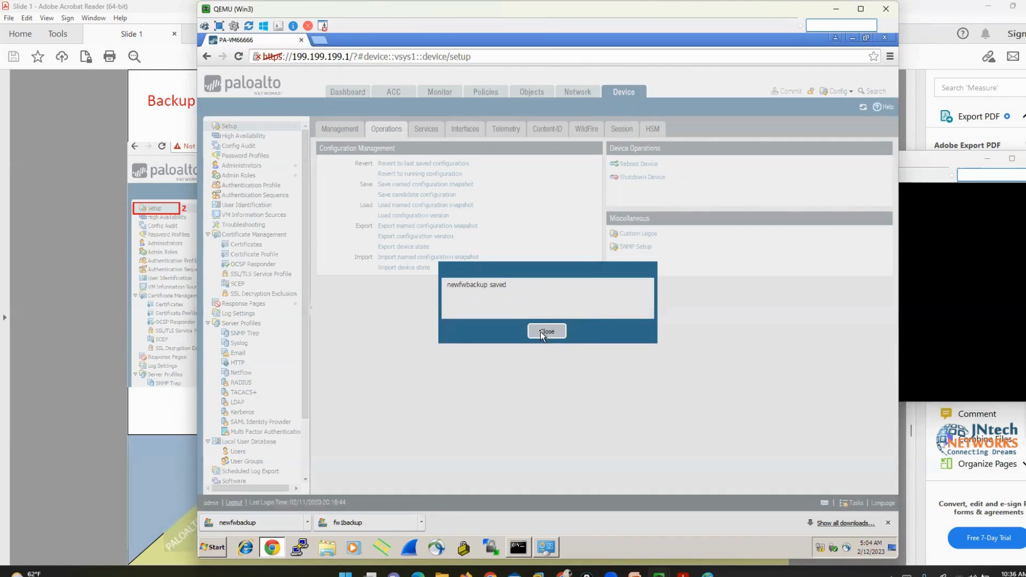
click(546, 331)
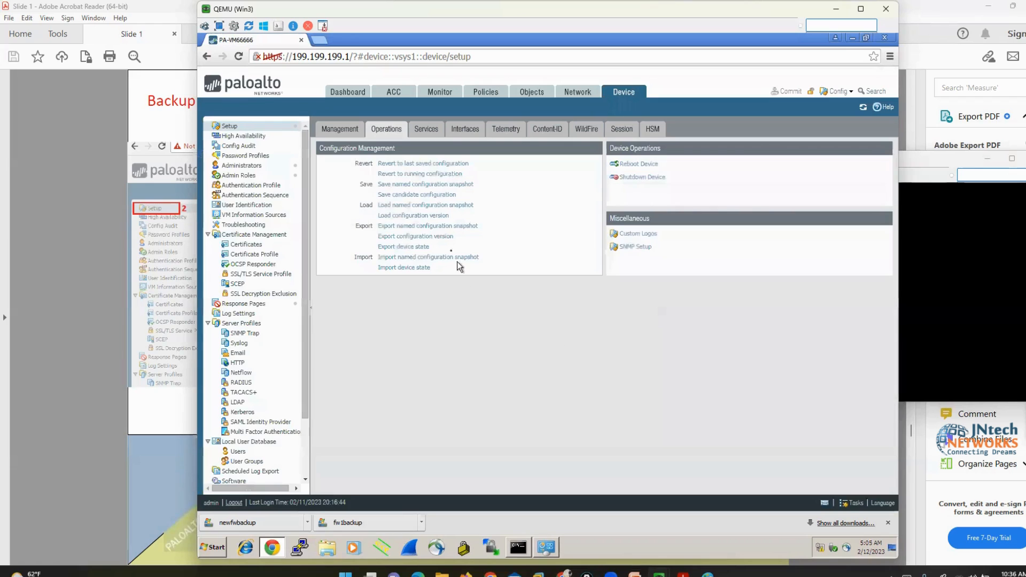
Load the saved fw1backup configuration snapshot onto the firewall
click(432, 206)
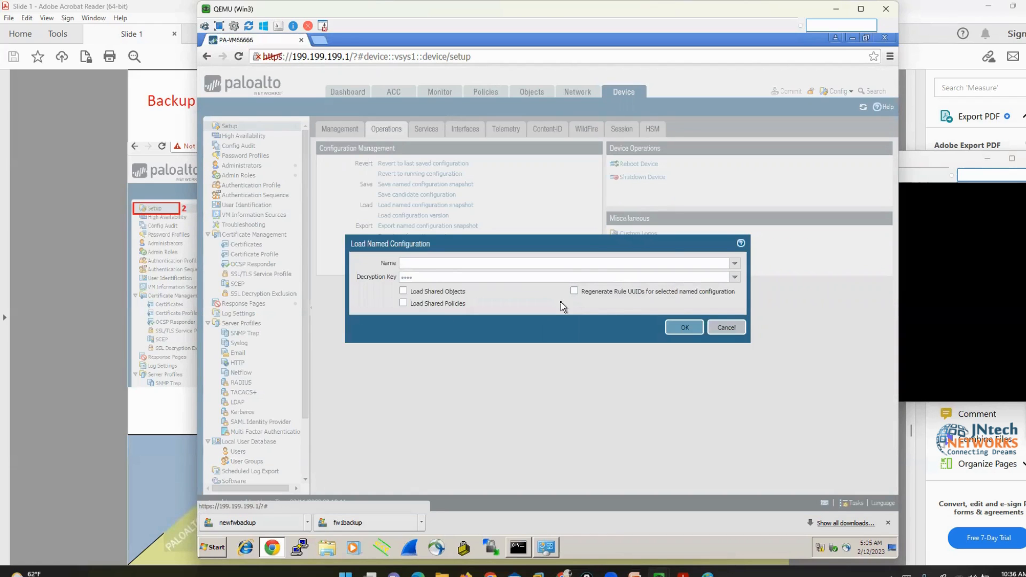
click(735, 266)
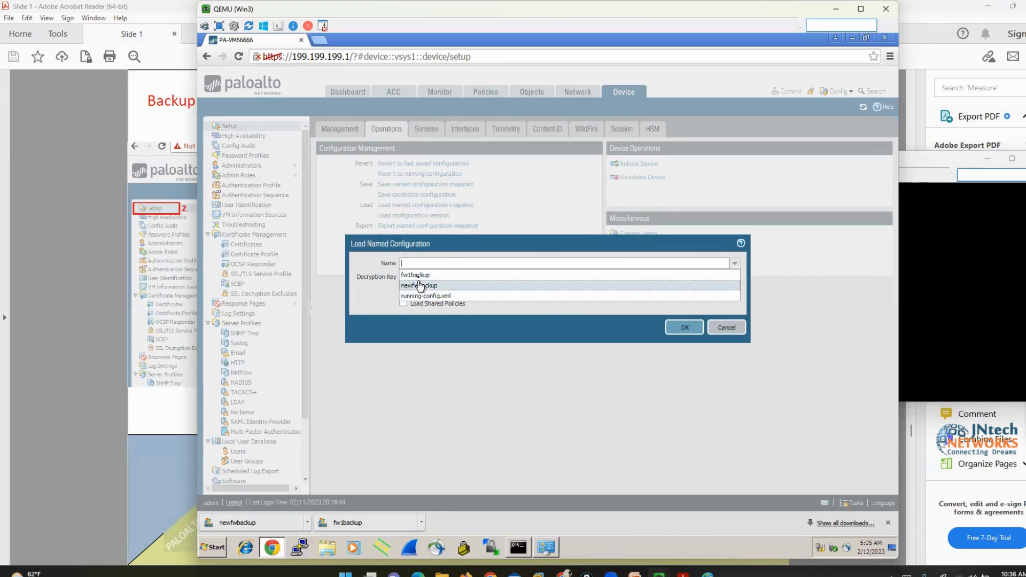
click(420, 275)
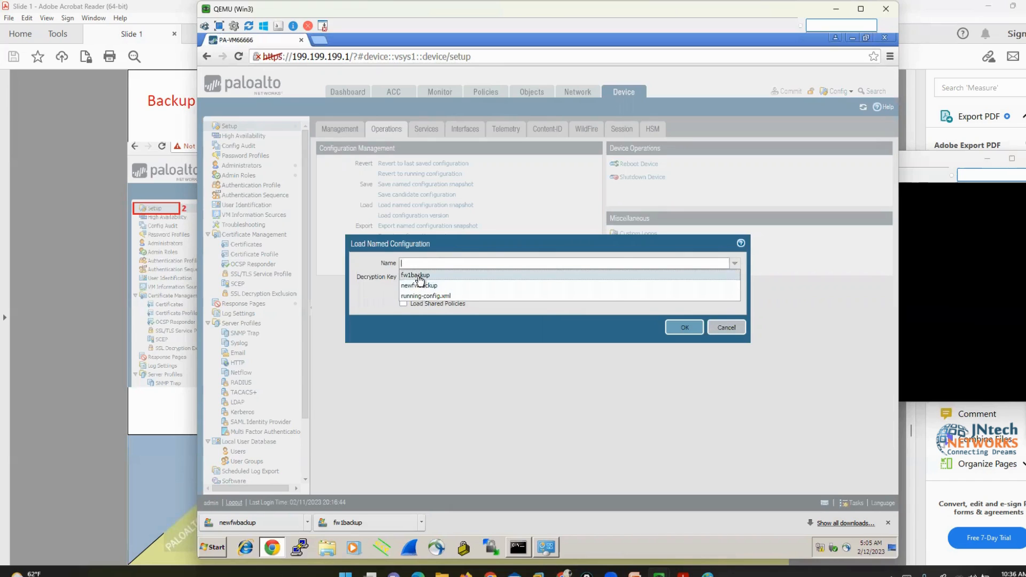
click(684, 327)
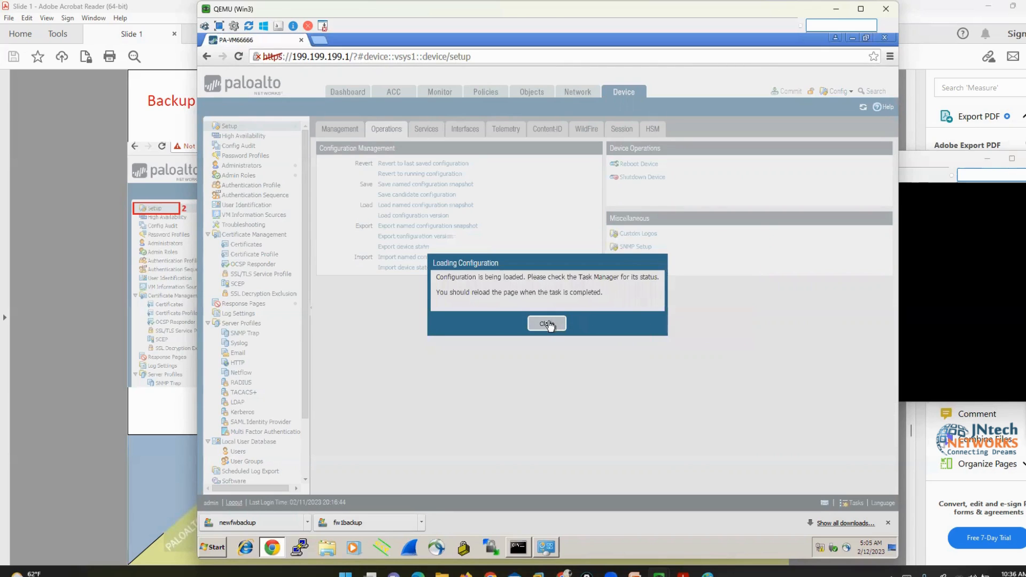
click(546, 324)
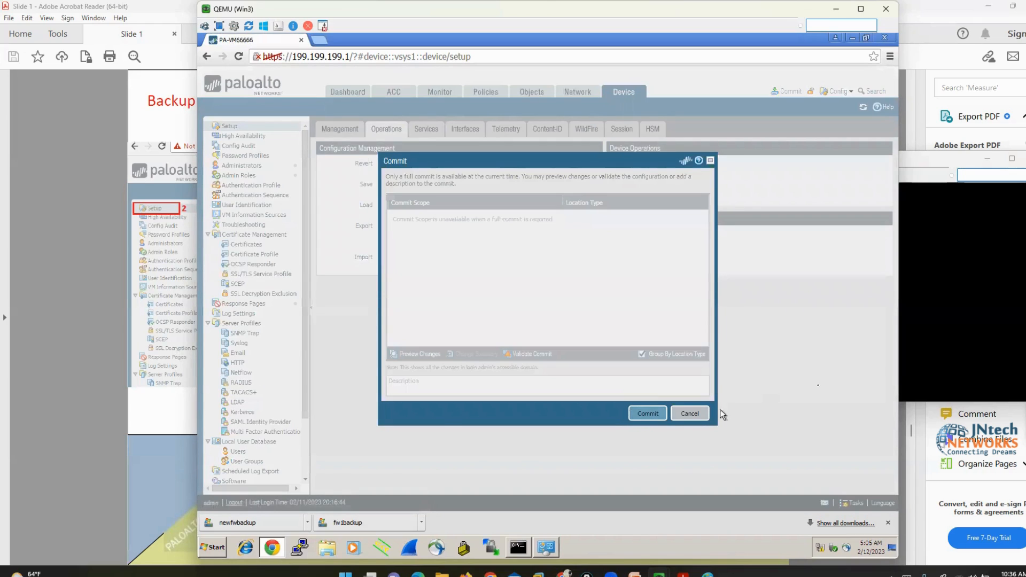
Commit the loaded fw1backup configuration and check the console prompt for the restored hostname
click(959, 319)
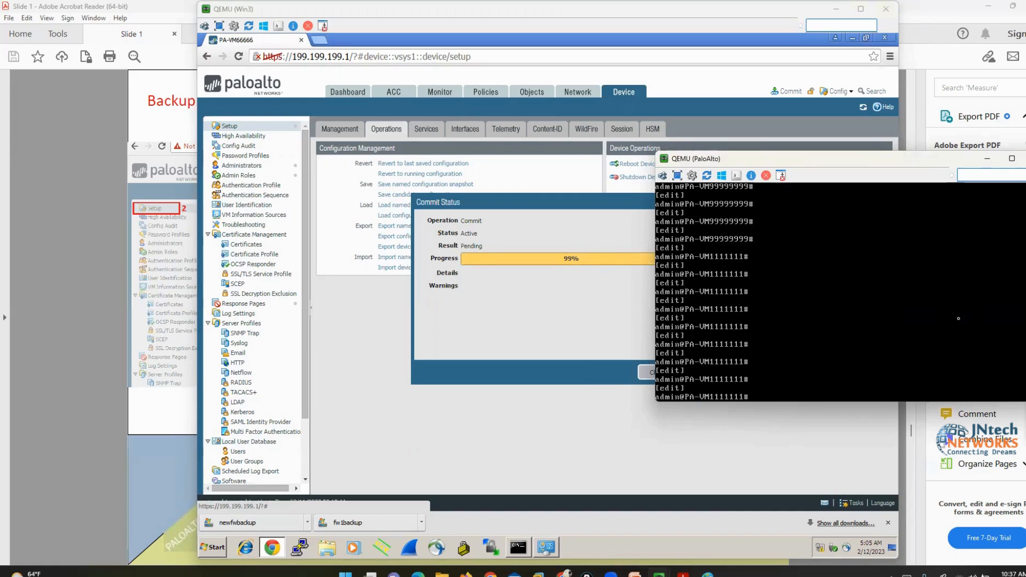
key(Return)
key(Return)
key(Return)
key(Return)
key(Return)
key(Return)
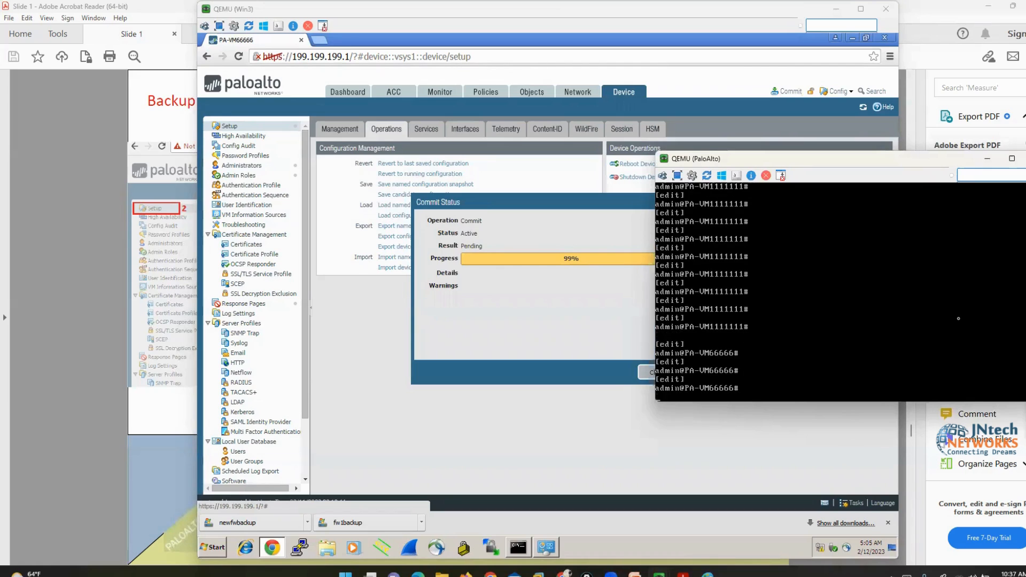
key(Return)
key(Return)
key(Return)
key(Return)
key(Return)
key(Return)
key(Return)
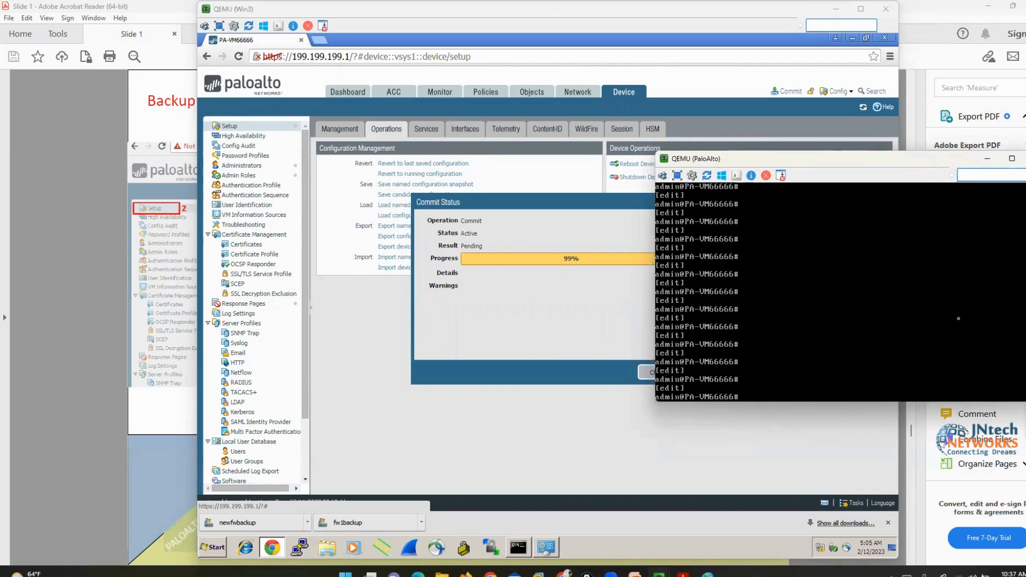
key(Return)
key(Return)
key(Return)
Scroll the lab guide back up to the page 27 Licensing slide
click(70, 285)
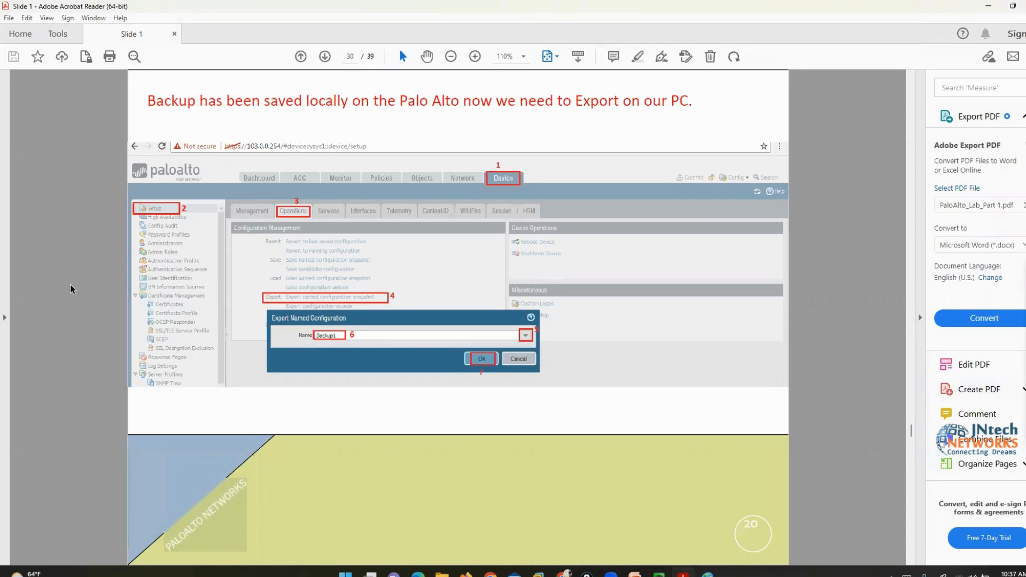
scroll(70, 285, down, 1)
scroll(69, 284, up, 3)
scroll(72, 288, up, 1)
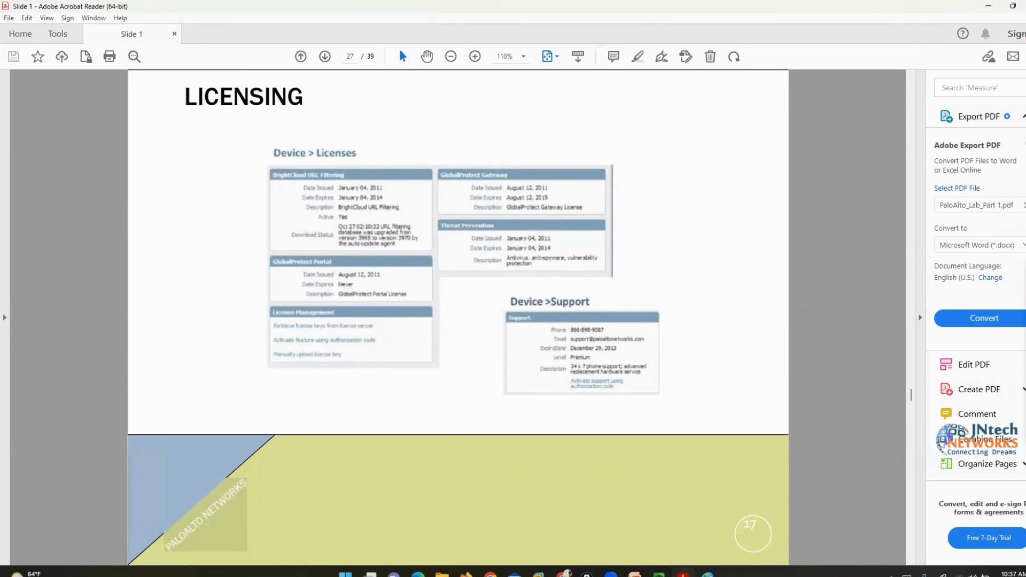
Switch to the PALO ALTO LIC folder, then bring the Palo Alto virtual machine forward
click(442, 573)
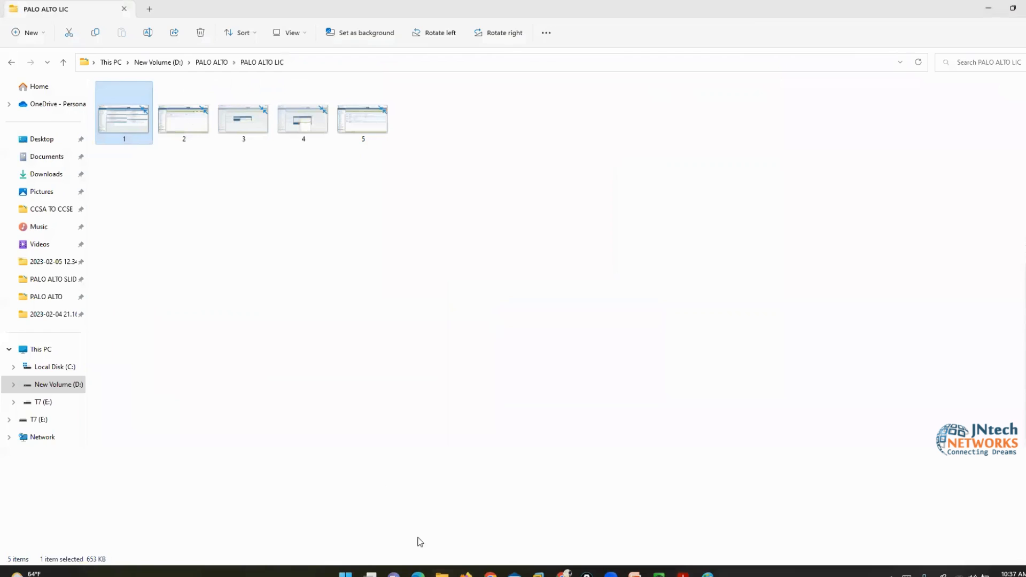
mouse_move(660, 573)
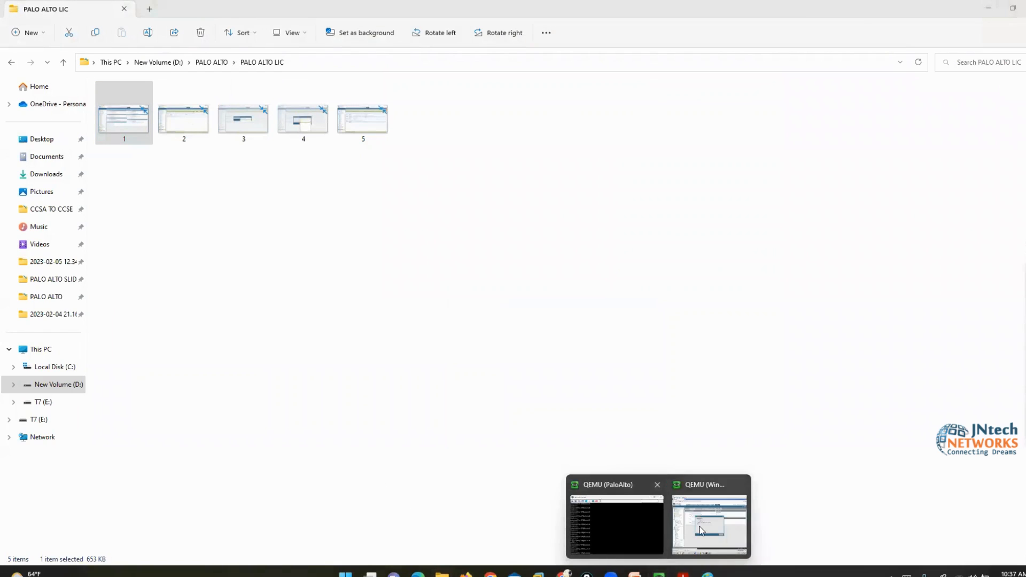
click(695, 510)
Dismiss the commit status report and open the Downloads folder maximised
click(657, 373)
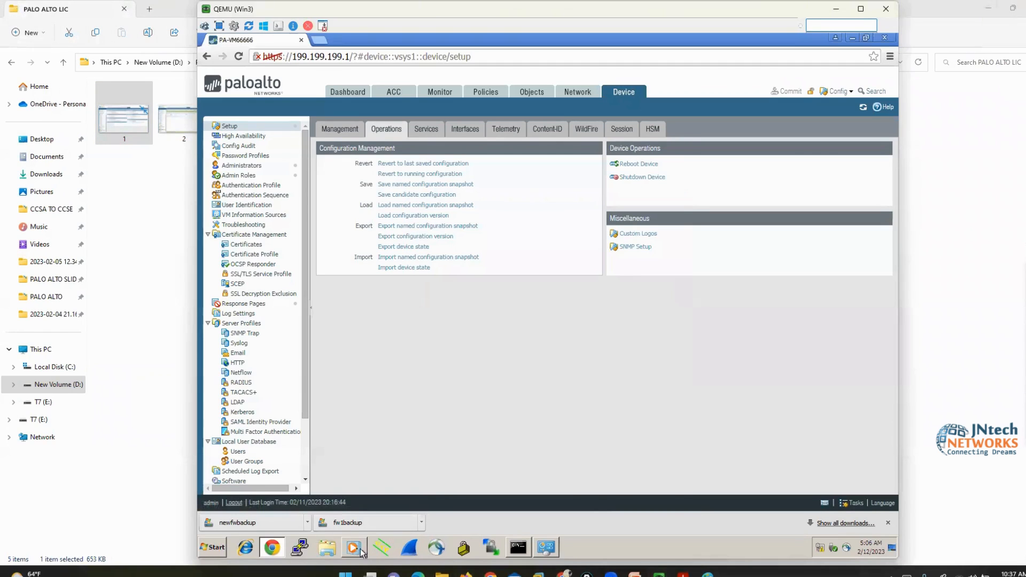
click(327, 551)
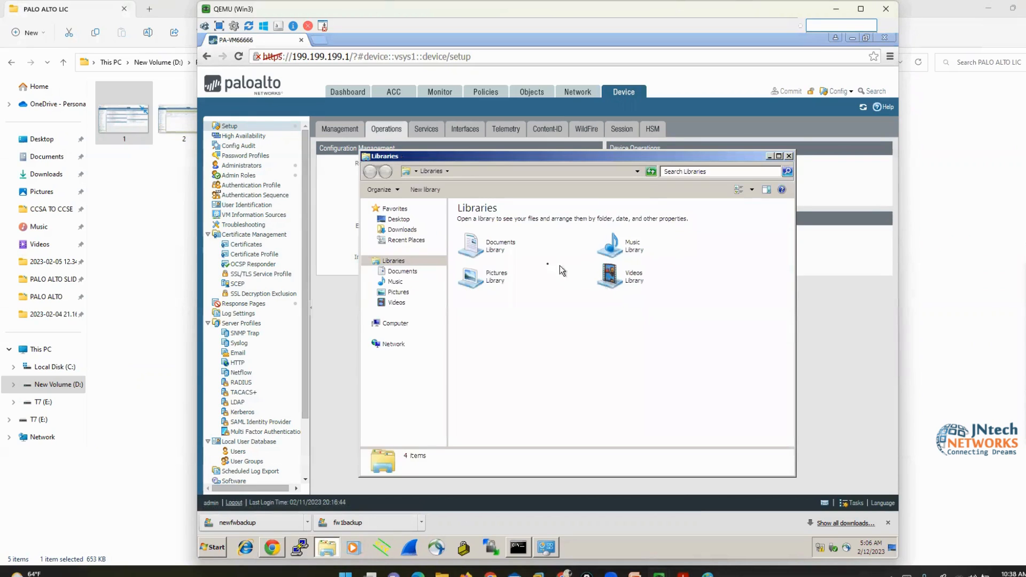
click(402, 229)
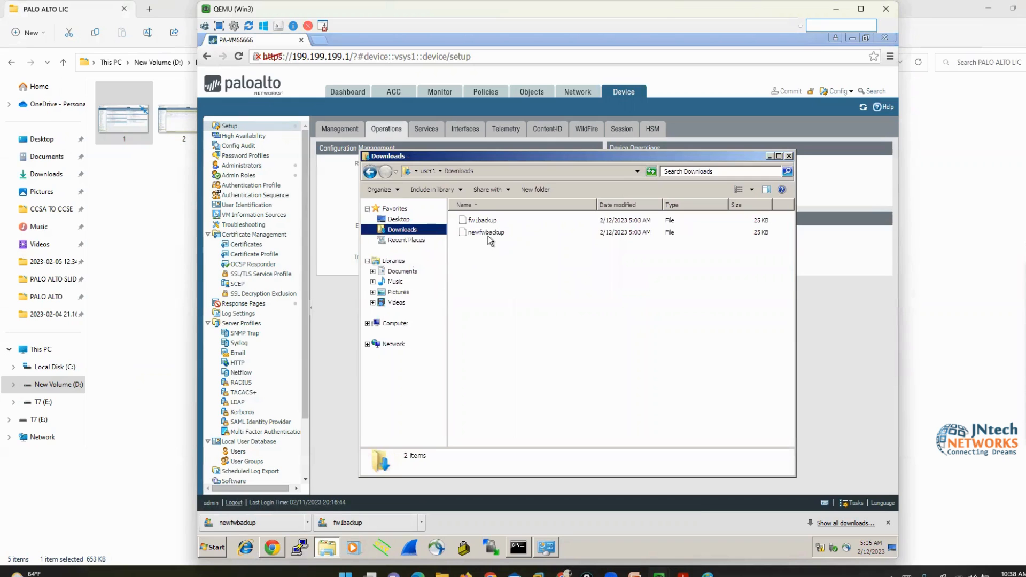
double_click(487, 158)
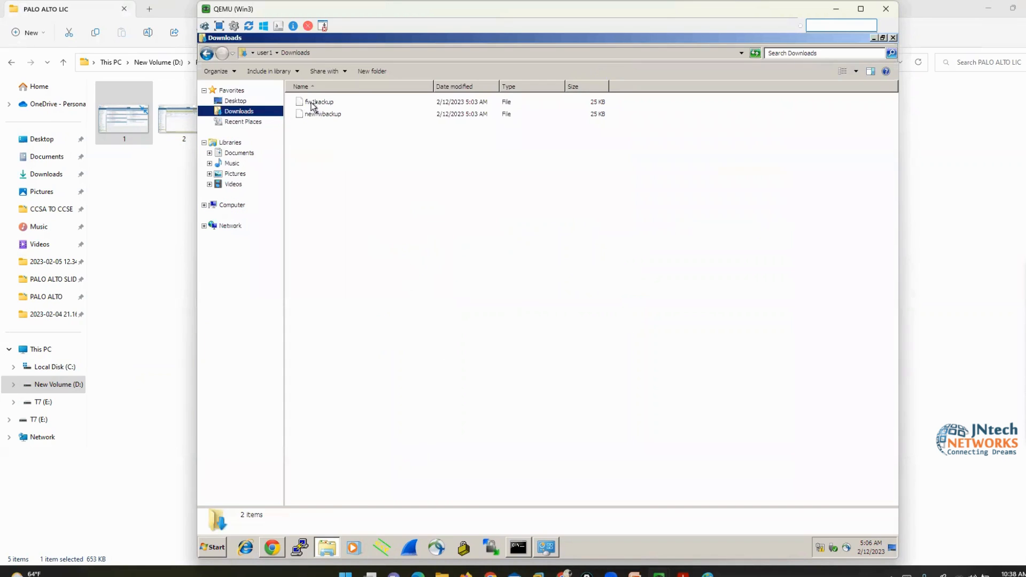
Open the fw1backup file with Notepad as the chosen program
right_click(318, 105)
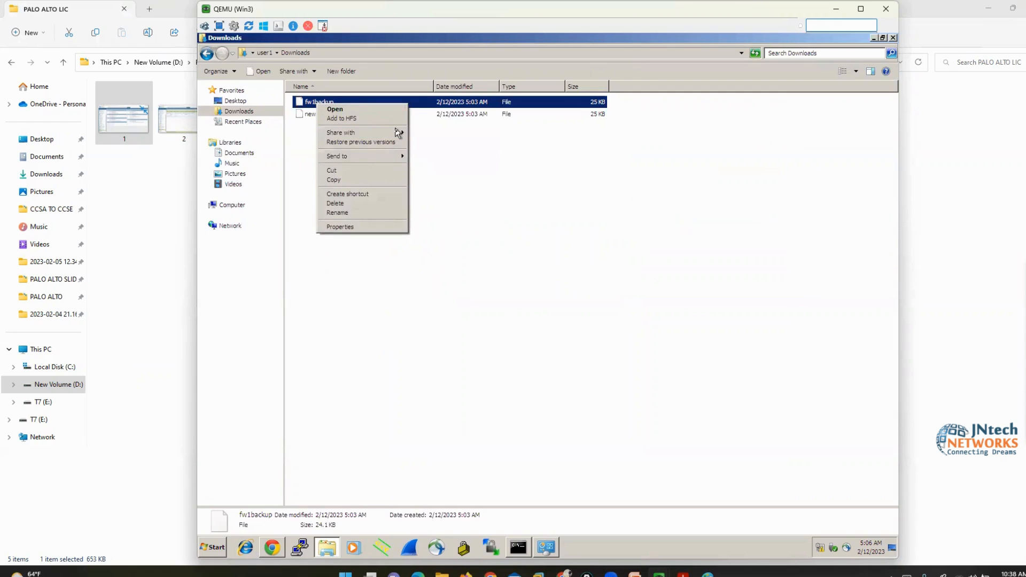
click(377, 109)
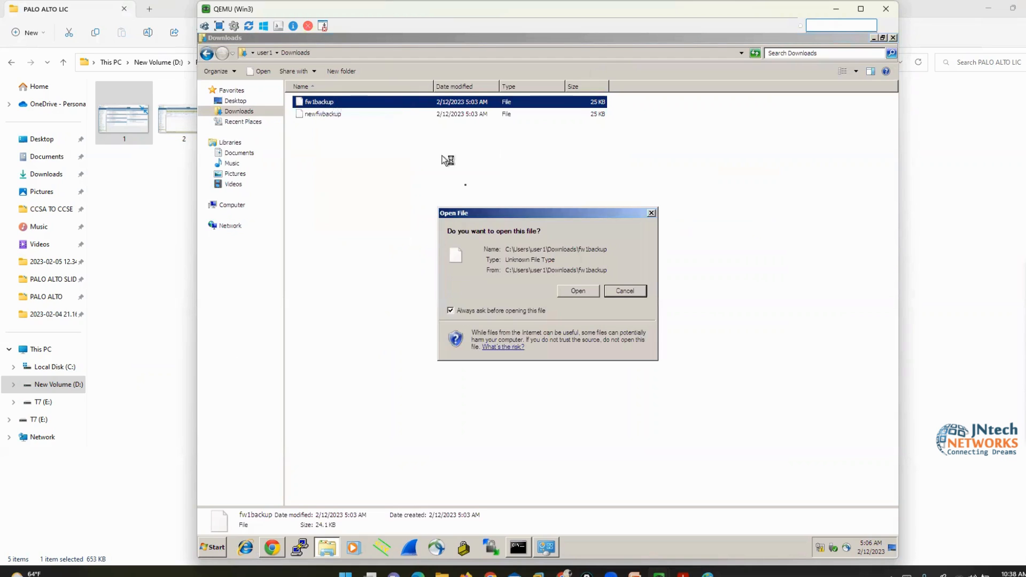
click(585, 292)
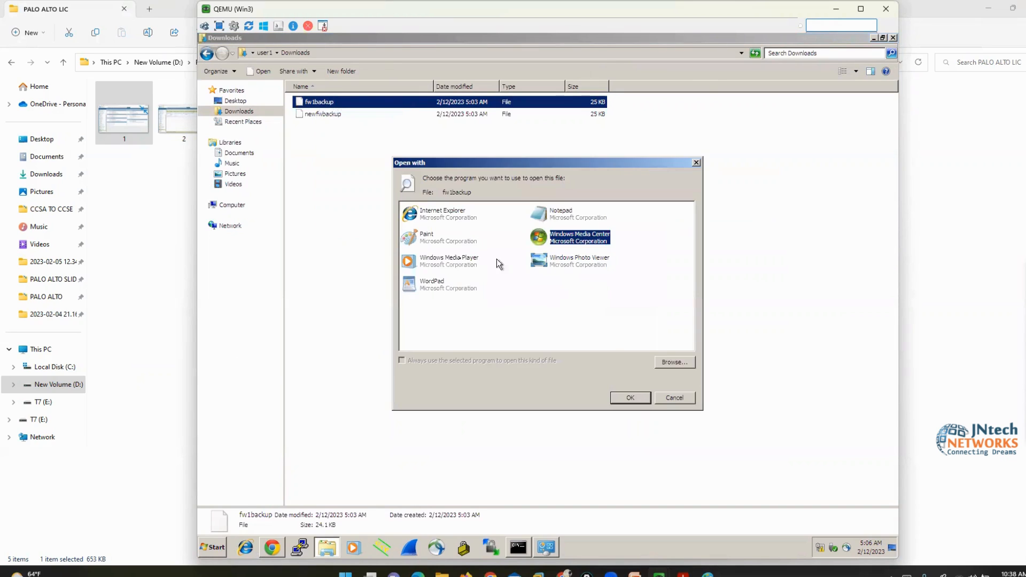
click(551, 216)
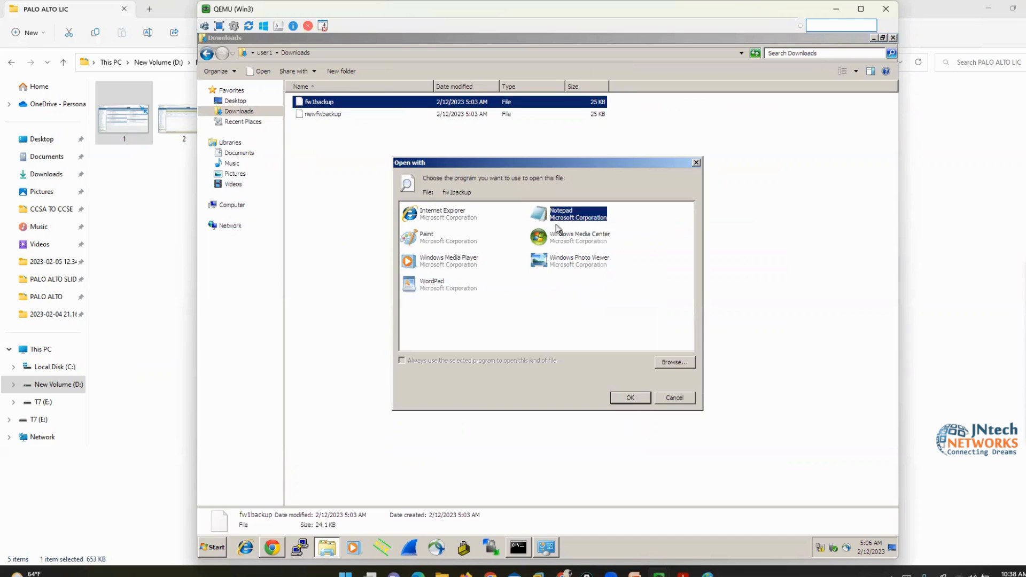
click(627, 400)
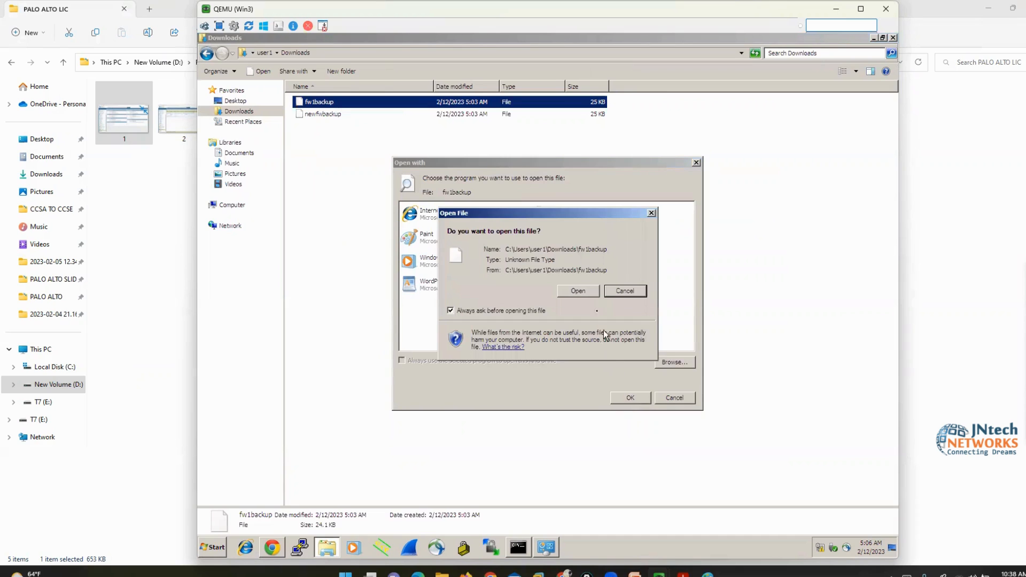
click(579, 291)
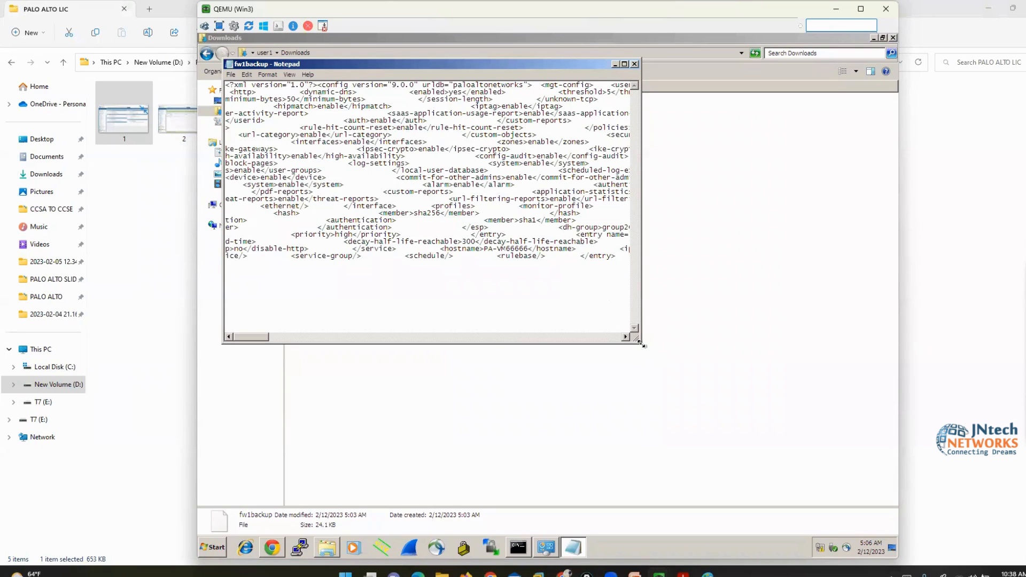
Enlarge the Notepad window and turn on Word Wrap for the fw1backup XML
drag(643, 346, 893, 489)
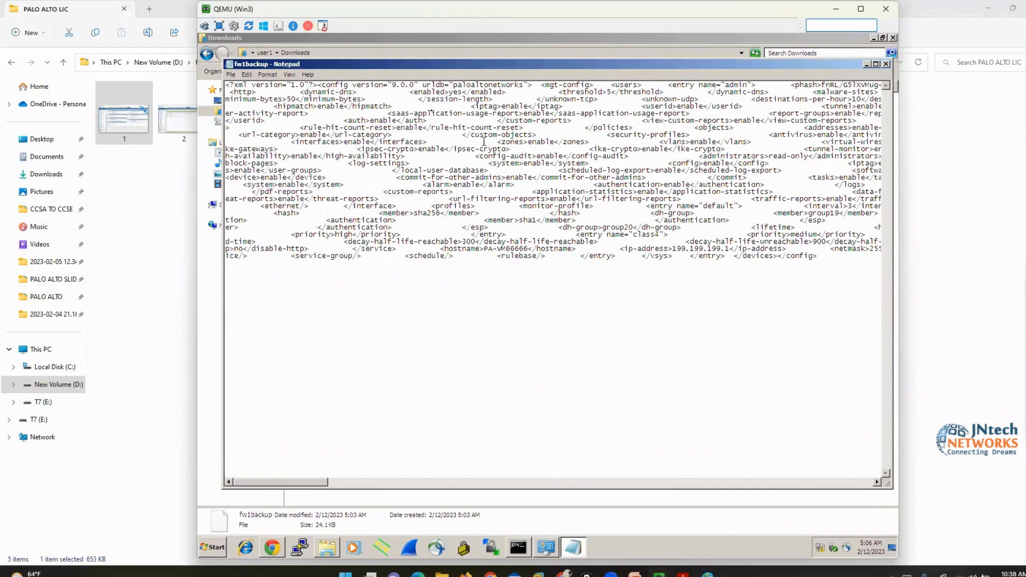
click(268, 74)
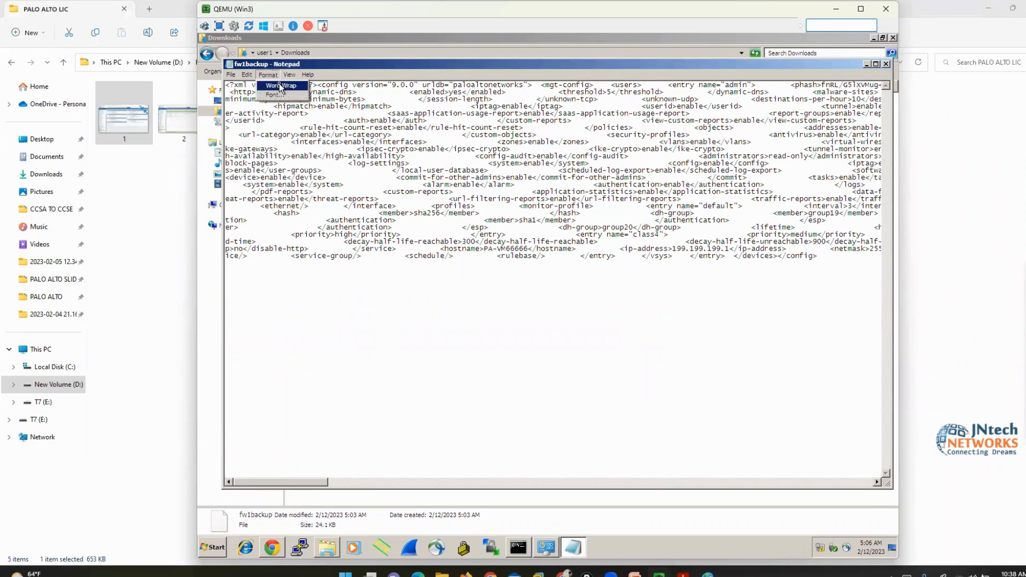
click(279, 85)
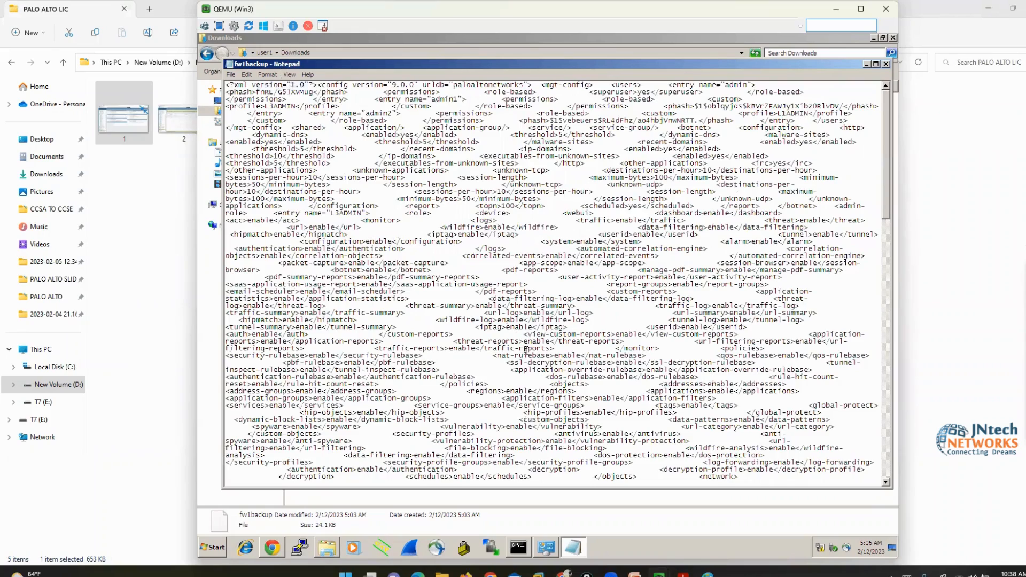
scroll(526, 350, down, 6)
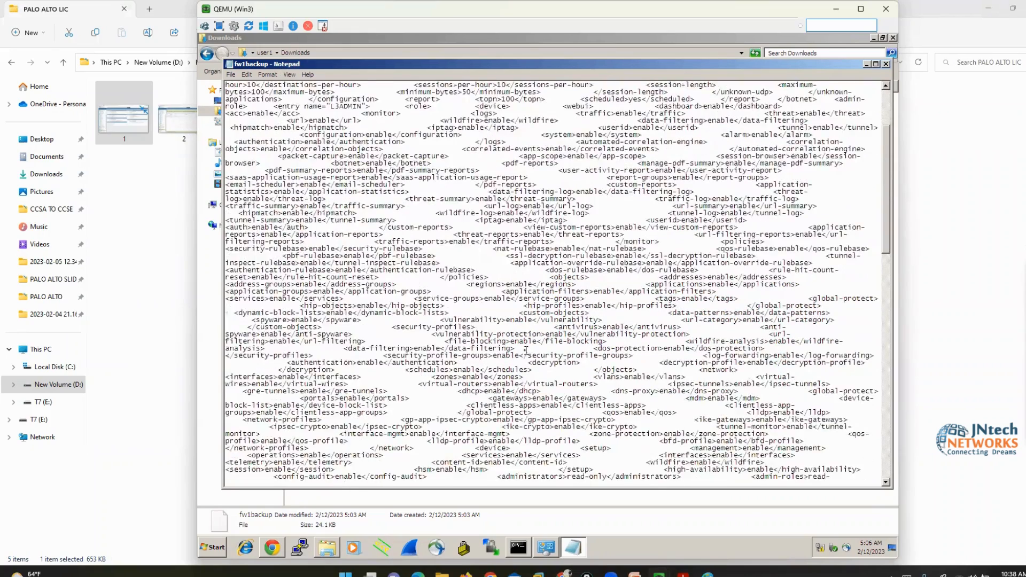
scroll(526, 350, down, 12)
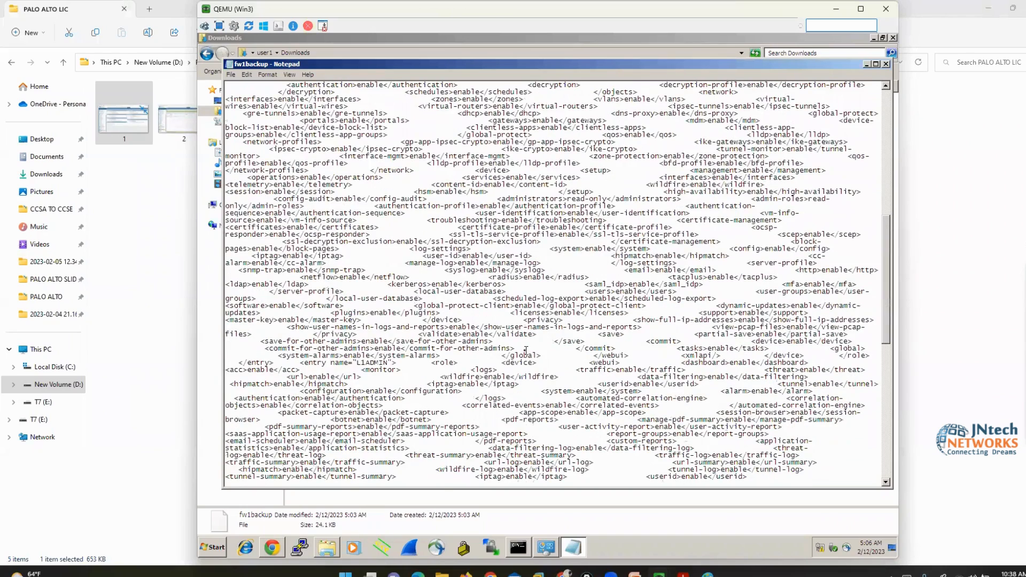
scroll(527, 350, up, 4)
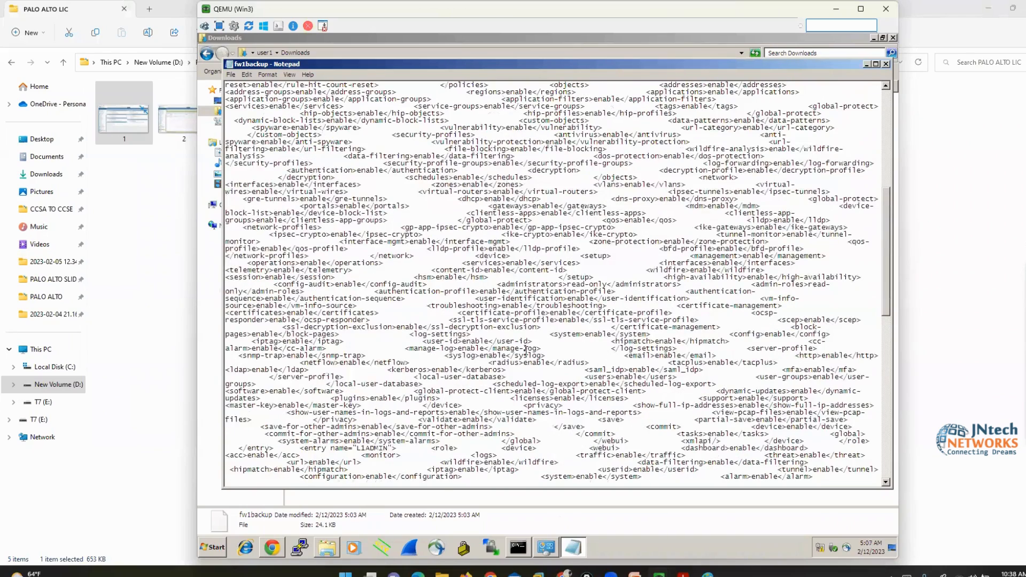
Search for 'pa-vm' to find hostname PA-VM66666, mark it in red, then close Find
key(ctrl+f)
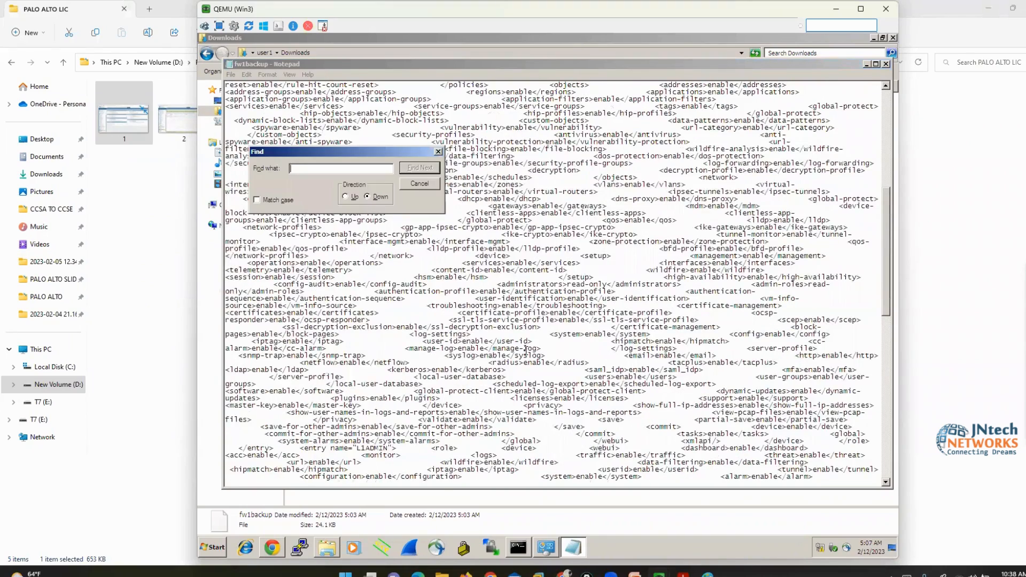
text(pa-vm)
key(Return)
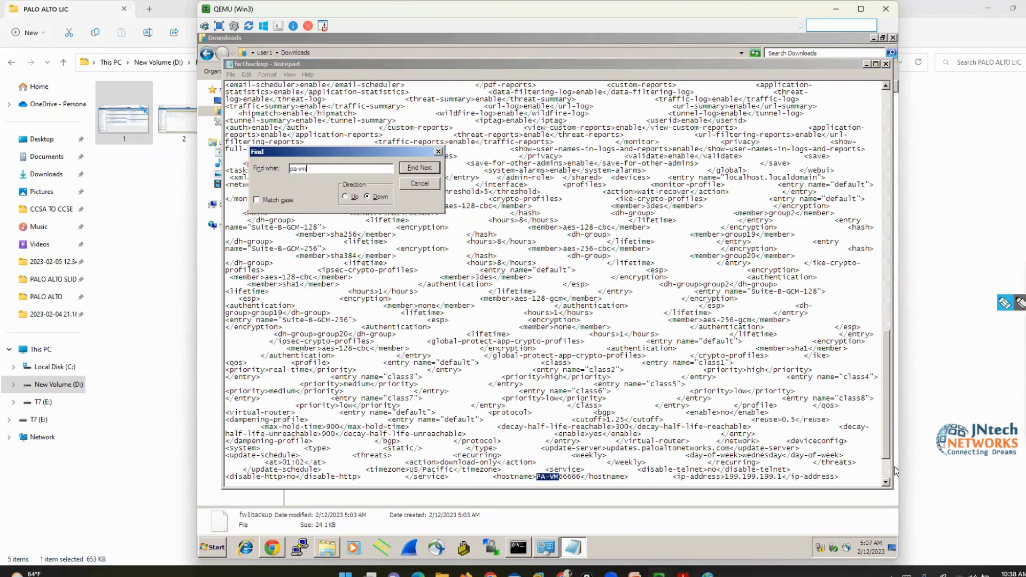
click(1004, 306)
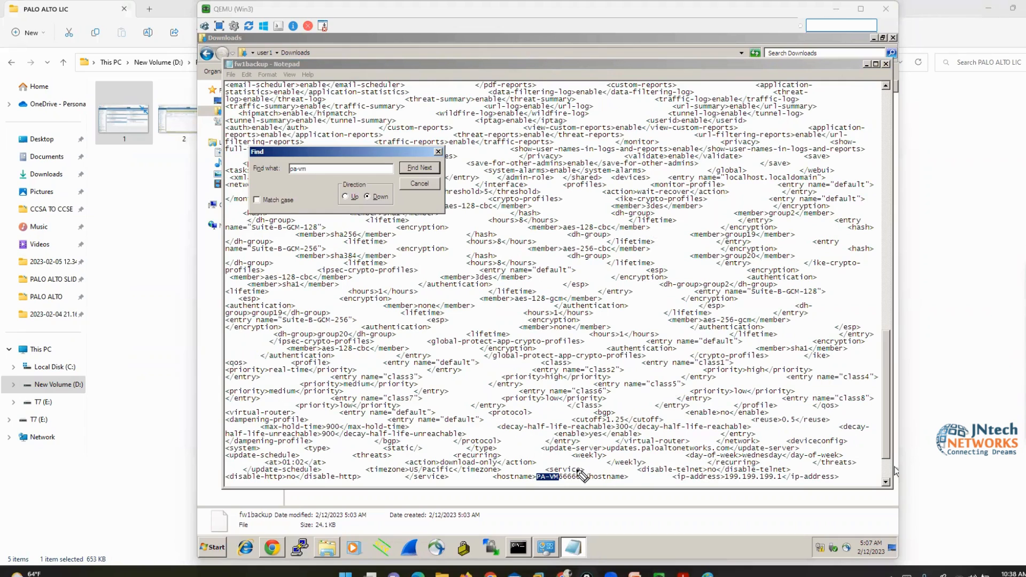
mouse_move(579, 469)
mouse_down()
mouse_move(493, 470)
mouse_move(489, 484)
mouse_move(611, 491)
mouse_move(633, 475)
mouse_move(575, 463)
mouse_up()
mouse_move(567, 365)
mouse_down()
mouse_move(565, 459)
mouse_move(553, 444)
mouse_move(597, 441)
mouse_up()
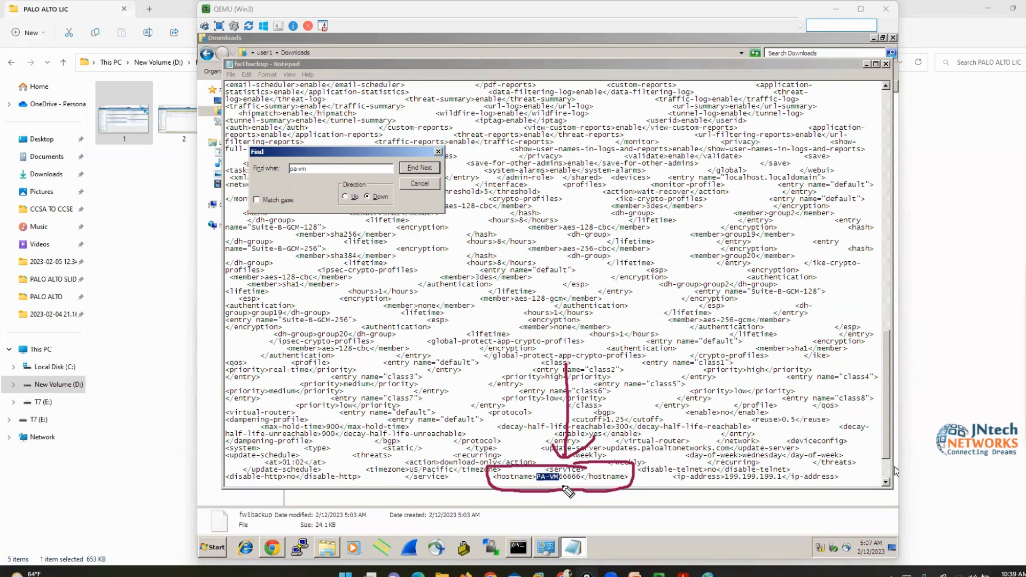
click(1023, 328)
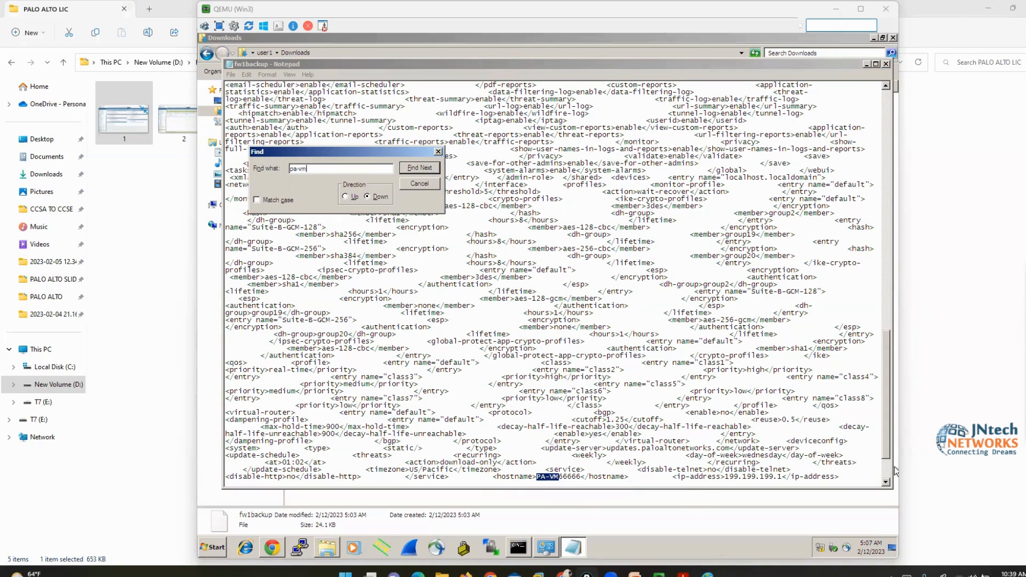
click(845, 309)
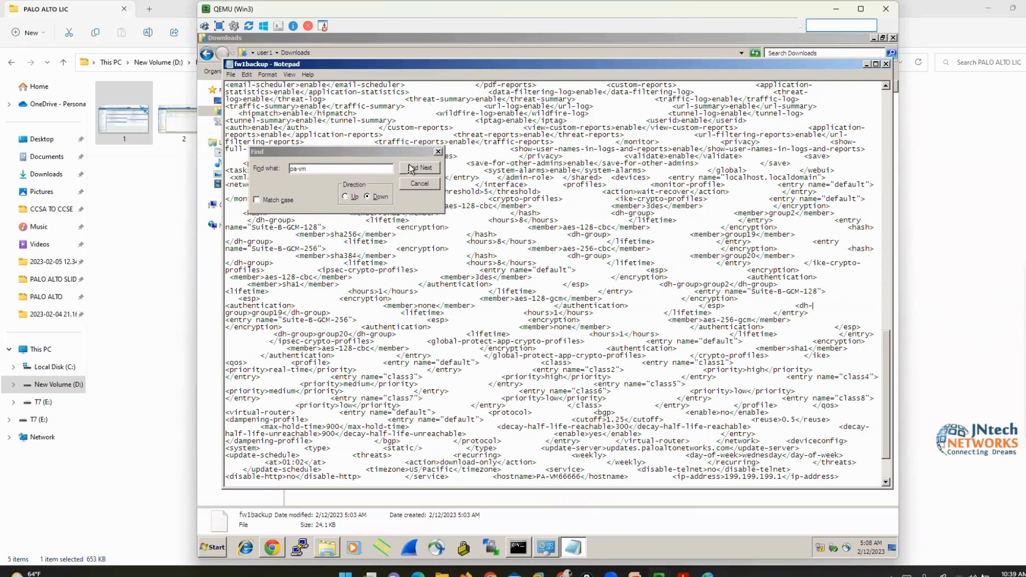
click(420, 185)
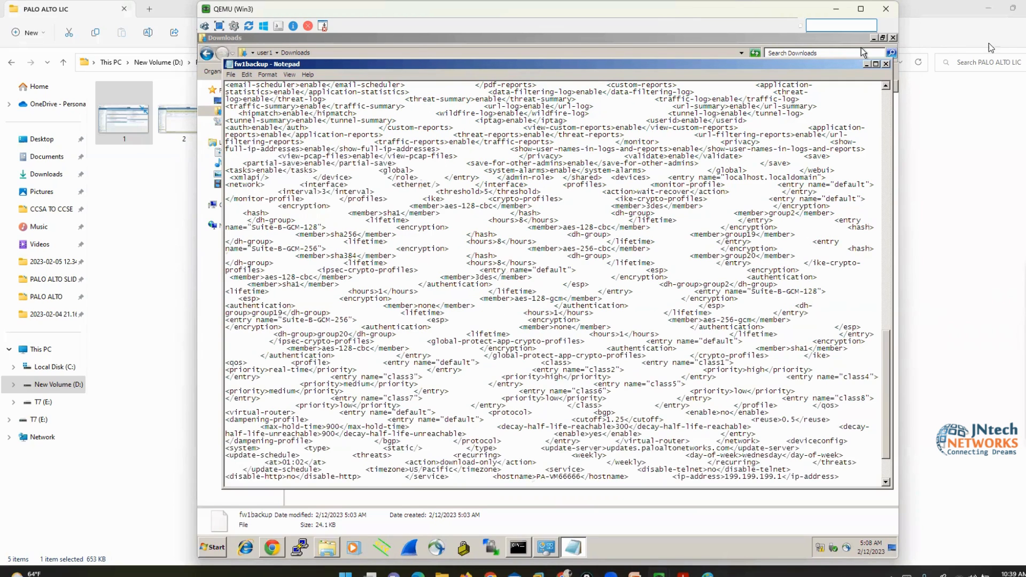
Close the fw1backup Notepad window and the Downloads folder window
double_click(830, 64)
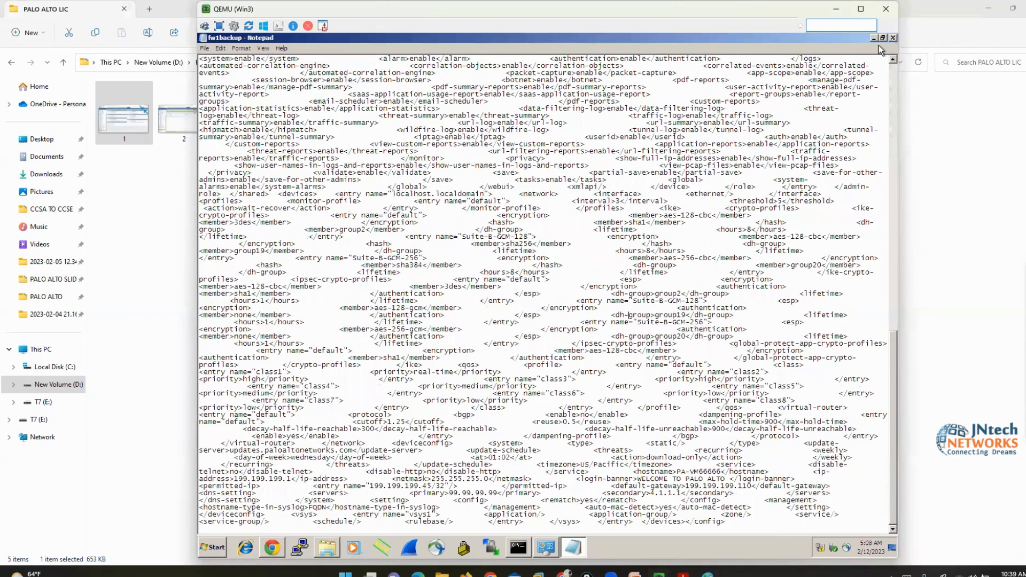
click(894, 38)
click(893, 38)
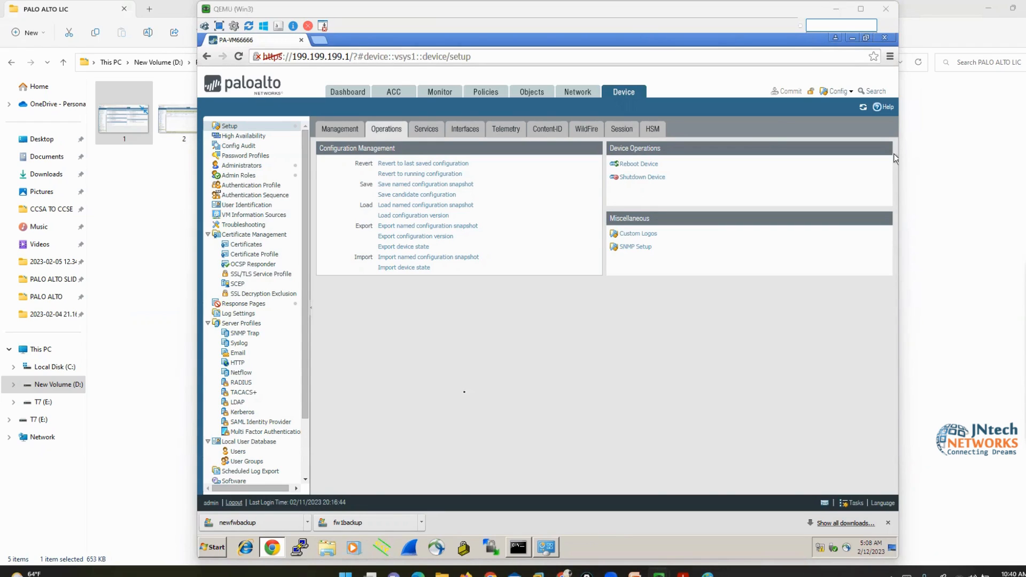
click(328, 548)
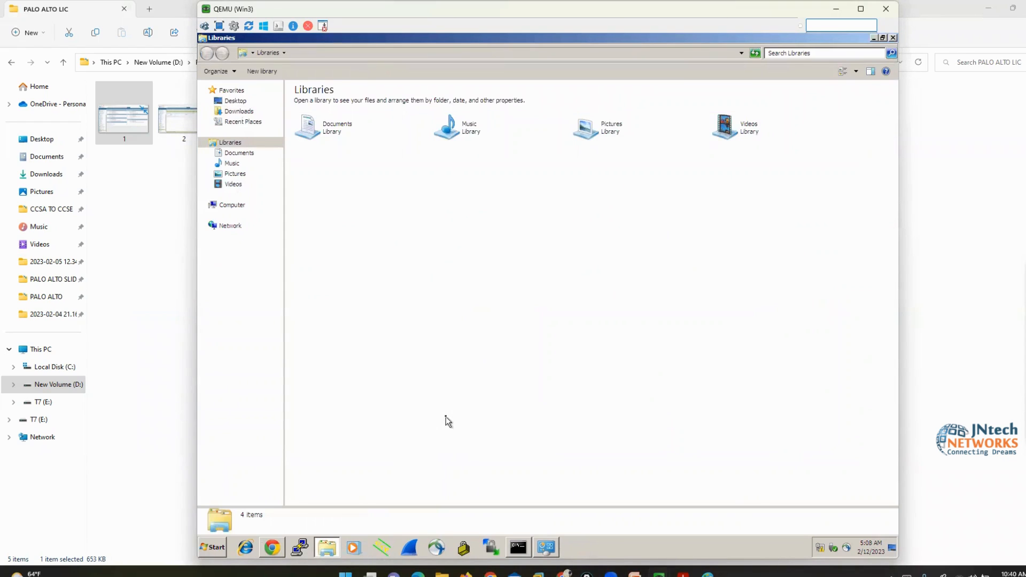
click(239, 111)
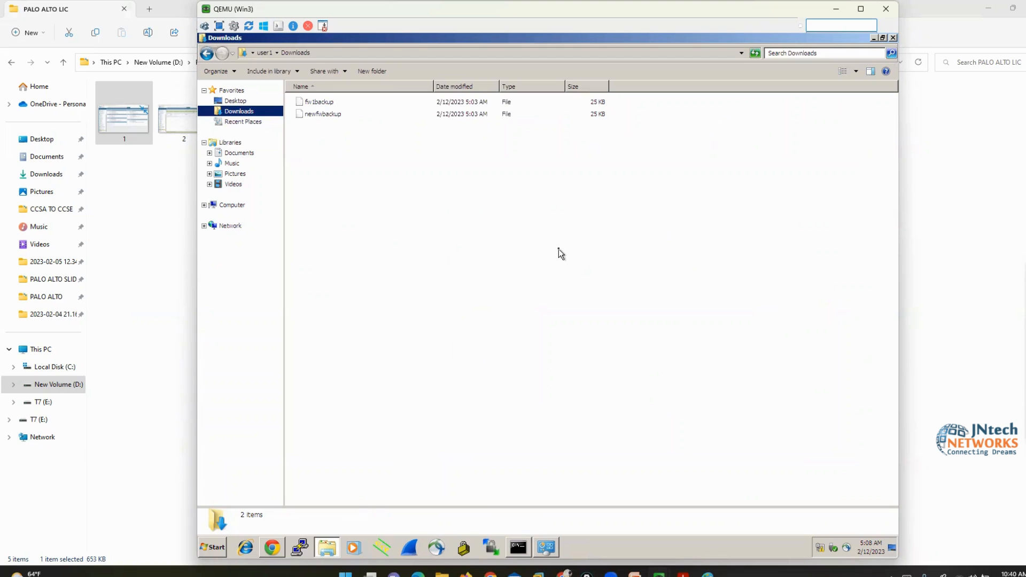
click(317, 102)
right_click(318, 101)
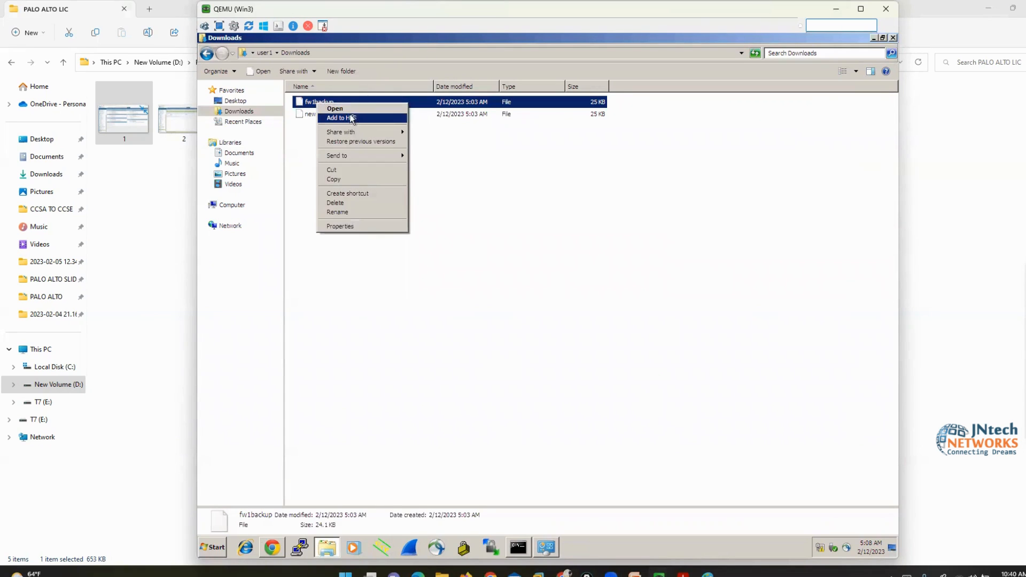
click(336, 108)
click(576, 290)
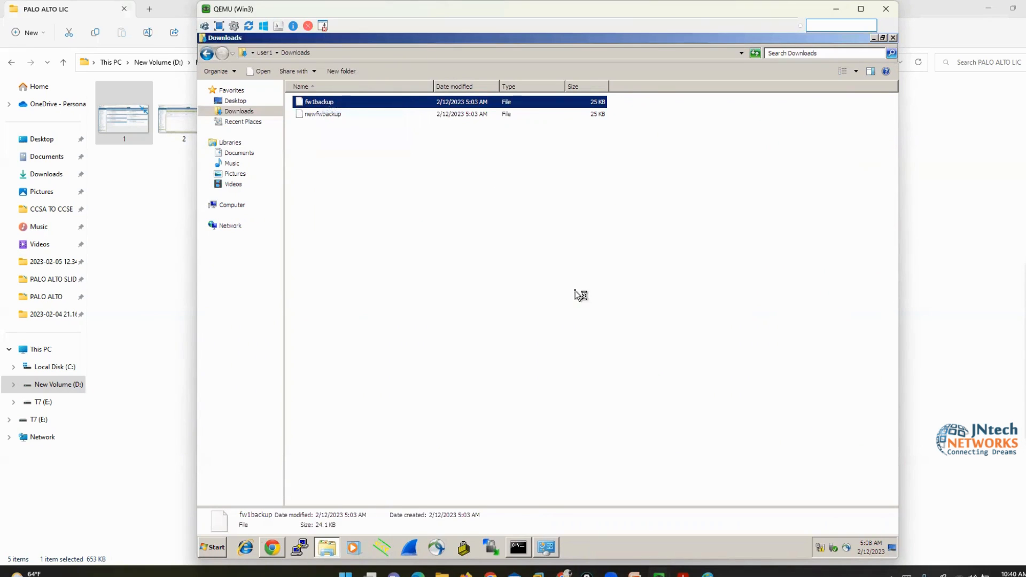
click(564, 215)
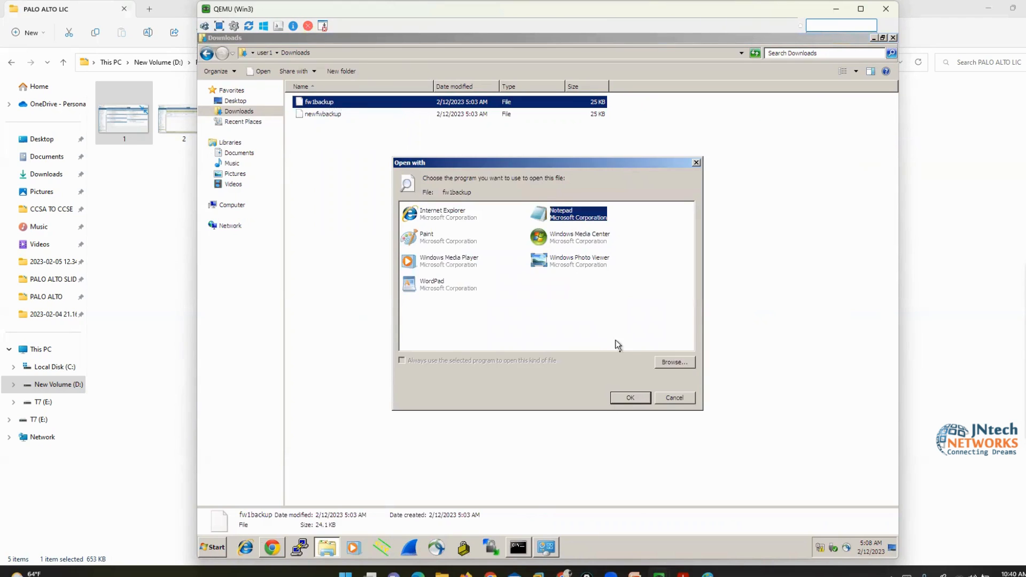
click(630, 399)
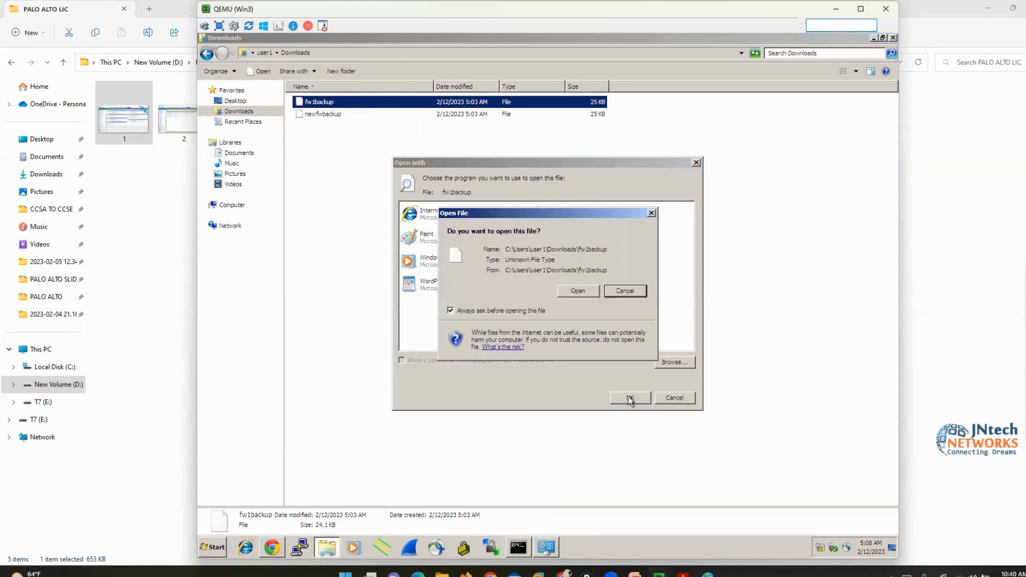
click(578, 291)
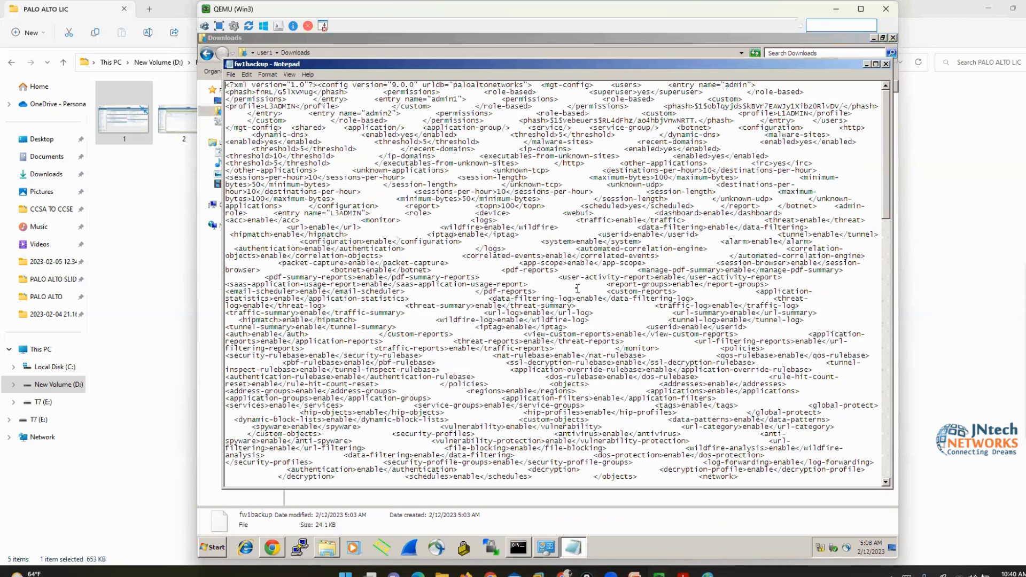
click(272, 76)
click(344, 177)
scroll(499, 287, down, 13)
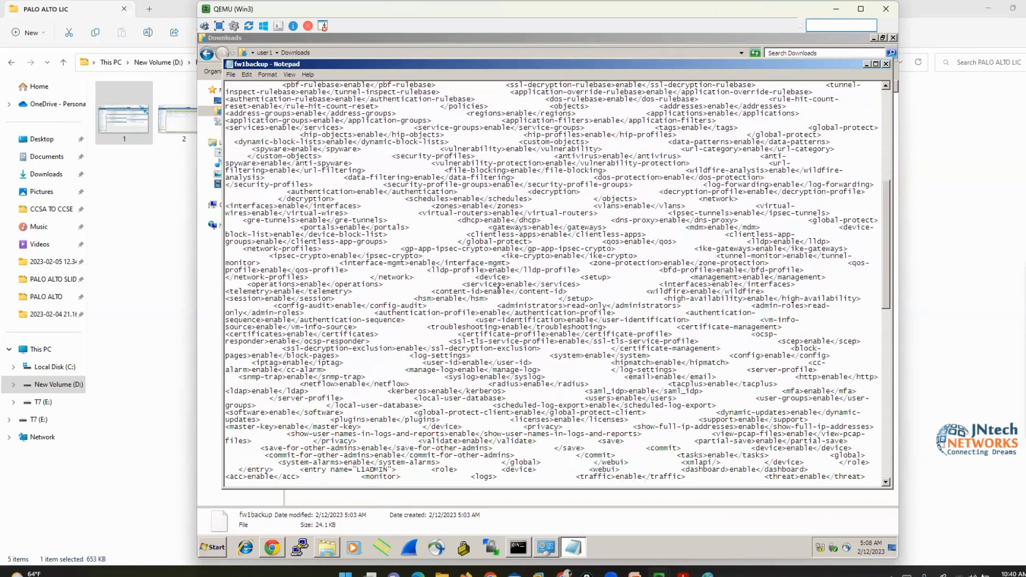
key(alt)
click(885, 63)
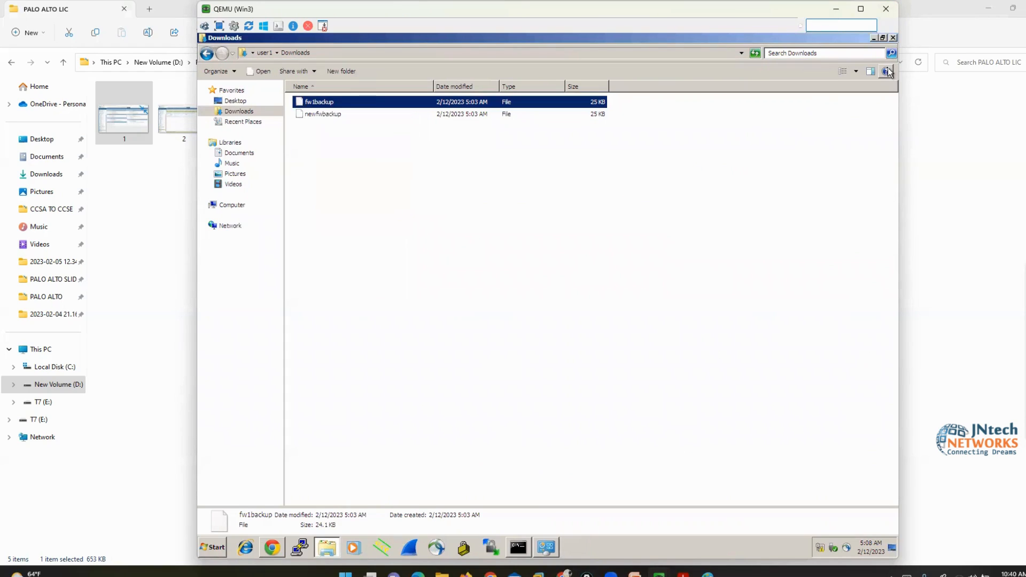
click(893, 38)
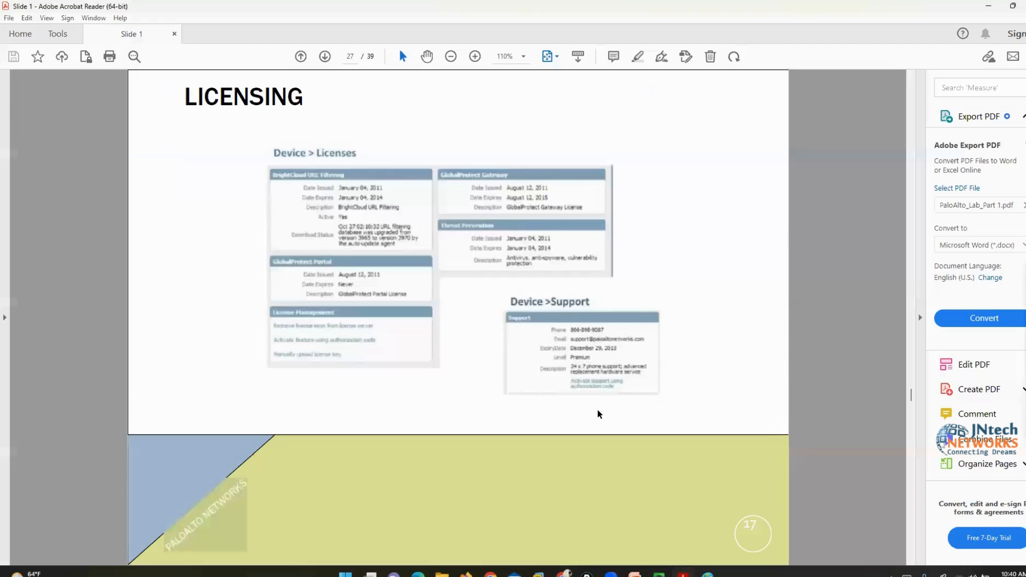
scroll(598, 415, down, 9)
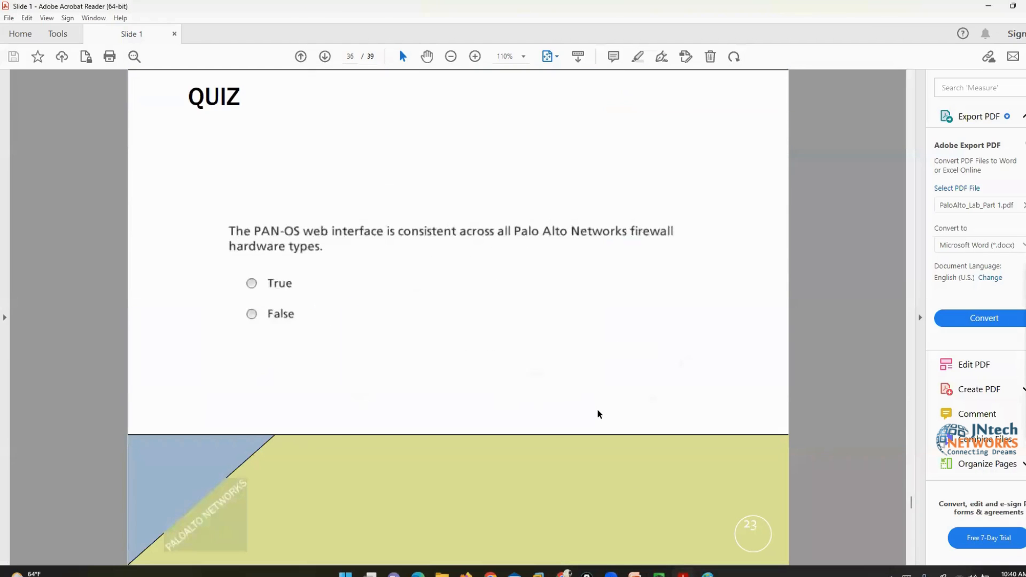
Go up from PALO ALTO LIC to the PALO ALTO folder and open PaloAlto_Lab_Part 2
scroll(598, 415, down, 3)
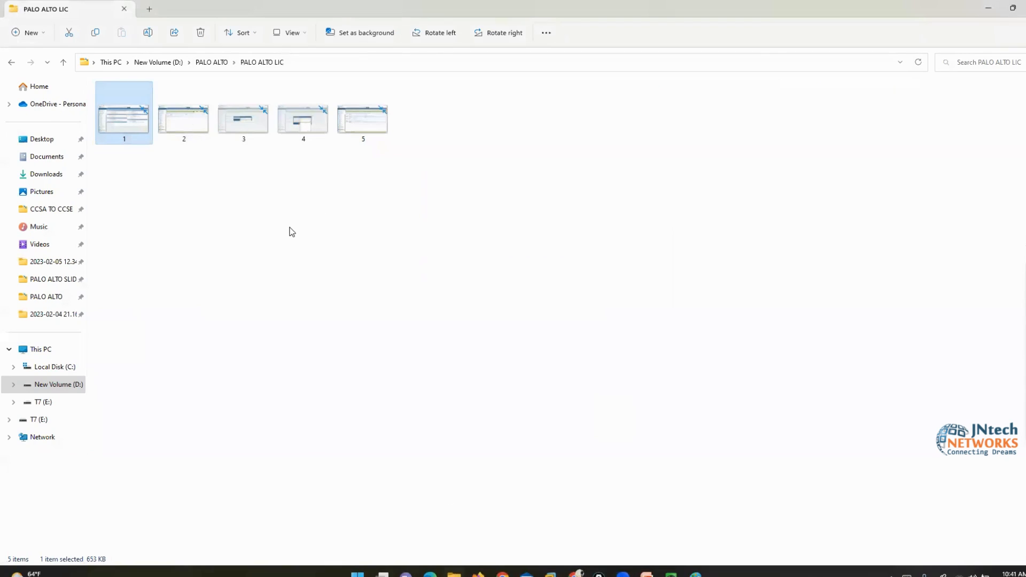
click(291, 232)
key(alt+Up)
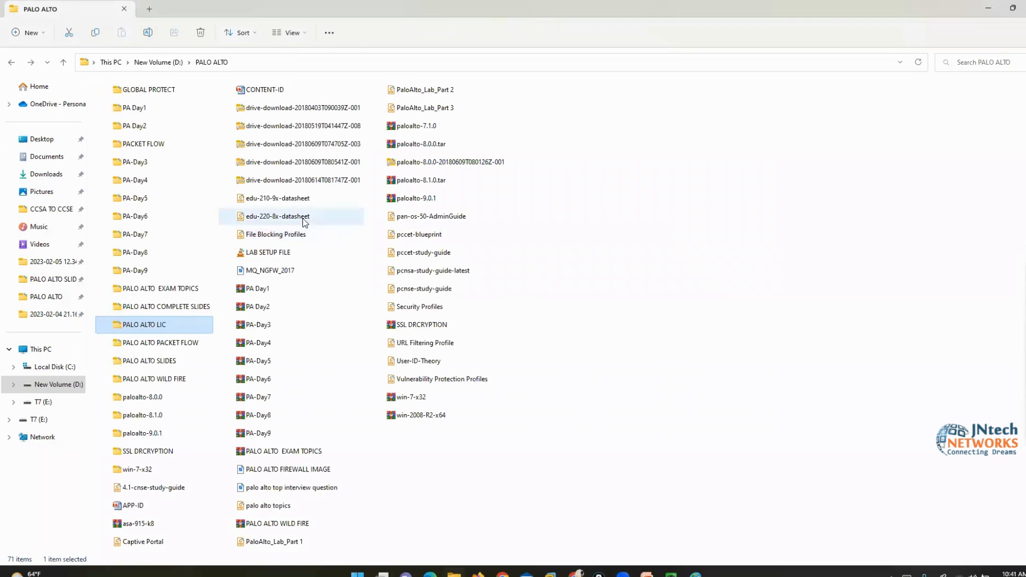
click(416, 96)
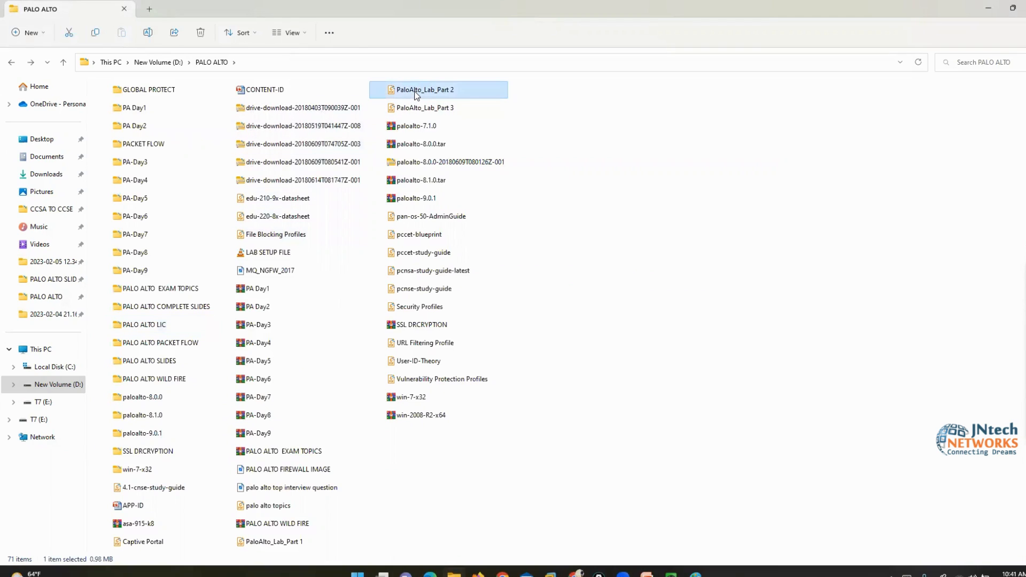
right_click(416, 95)
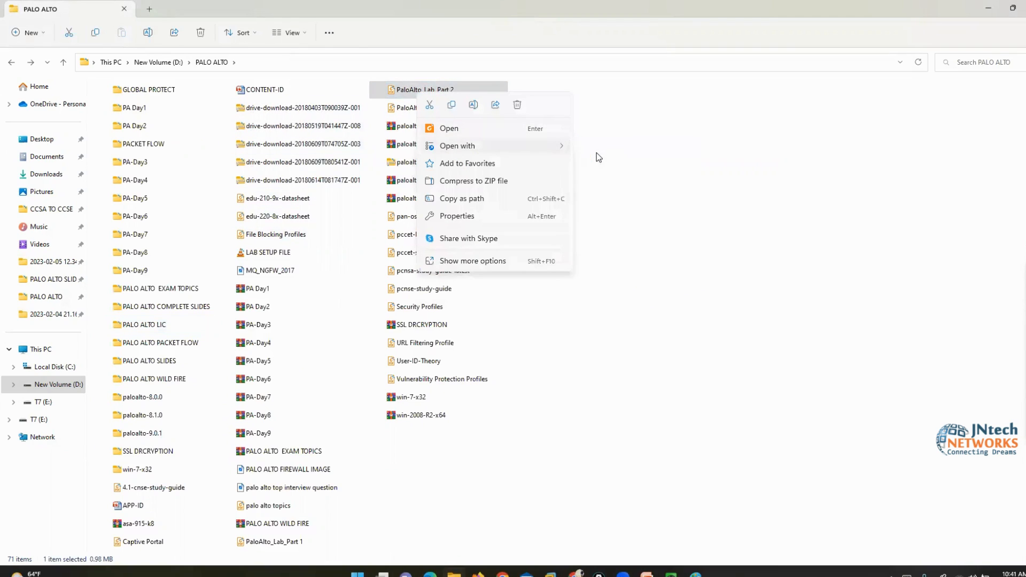
key(Escape)
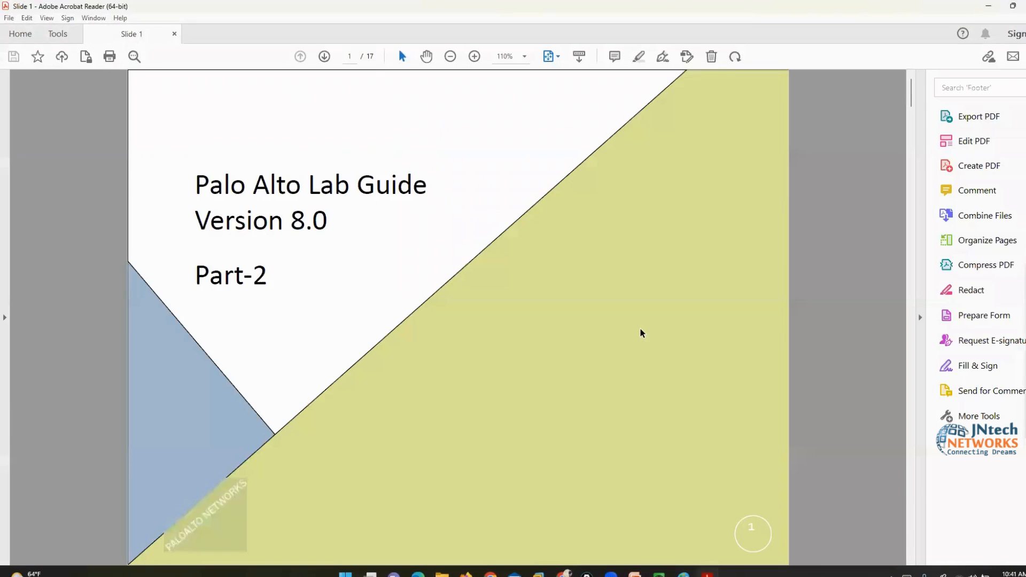
Scroll the Part 2 guide past the Logical Topology page to the page 3 Agenda
scroll(642, 333, down, 1)
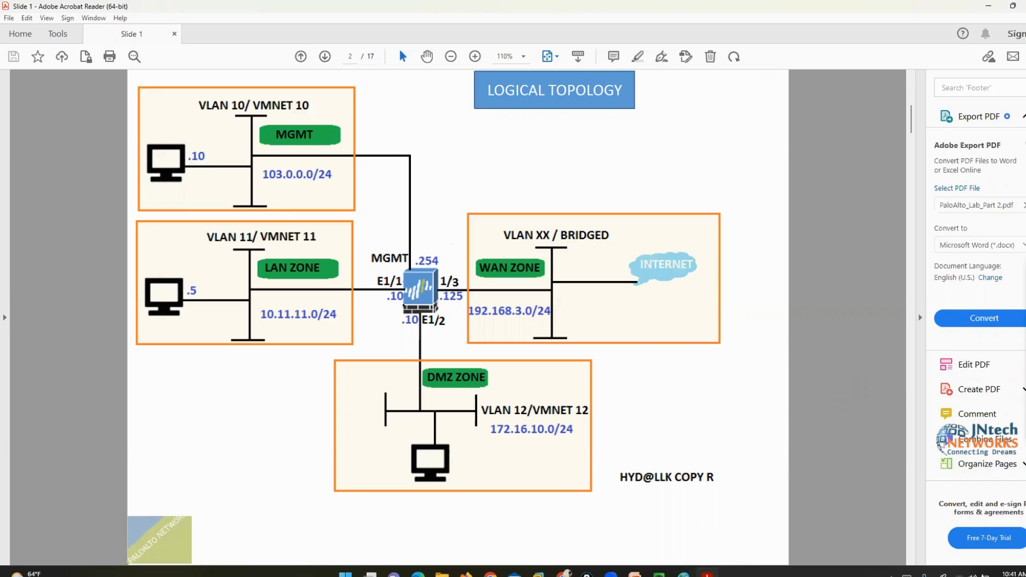
scroll(866, 449, down, 1)
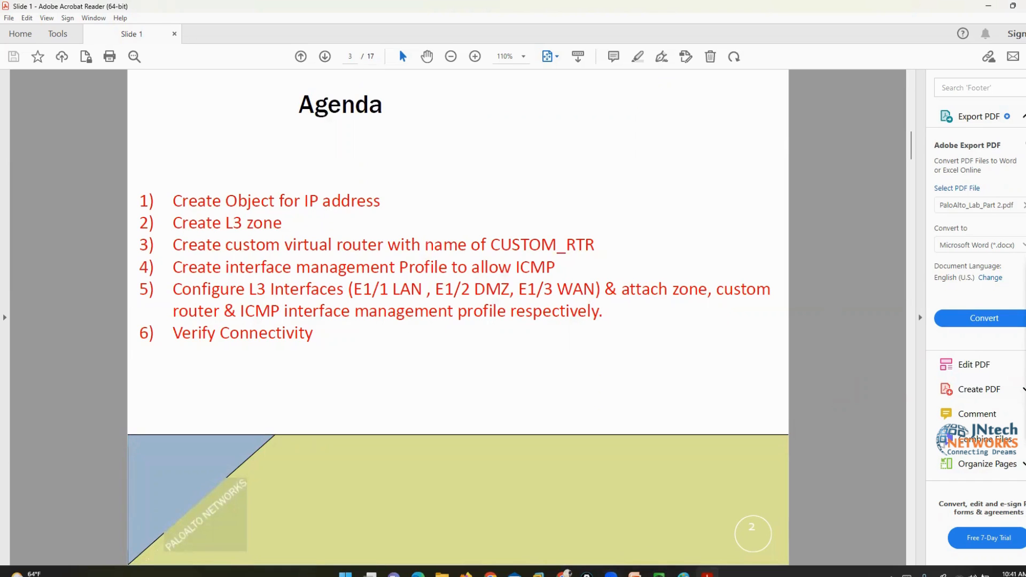
Show the firewall's Network > Interfaces page in the Win3 VM, then return to the Agenda
click(659, 573)
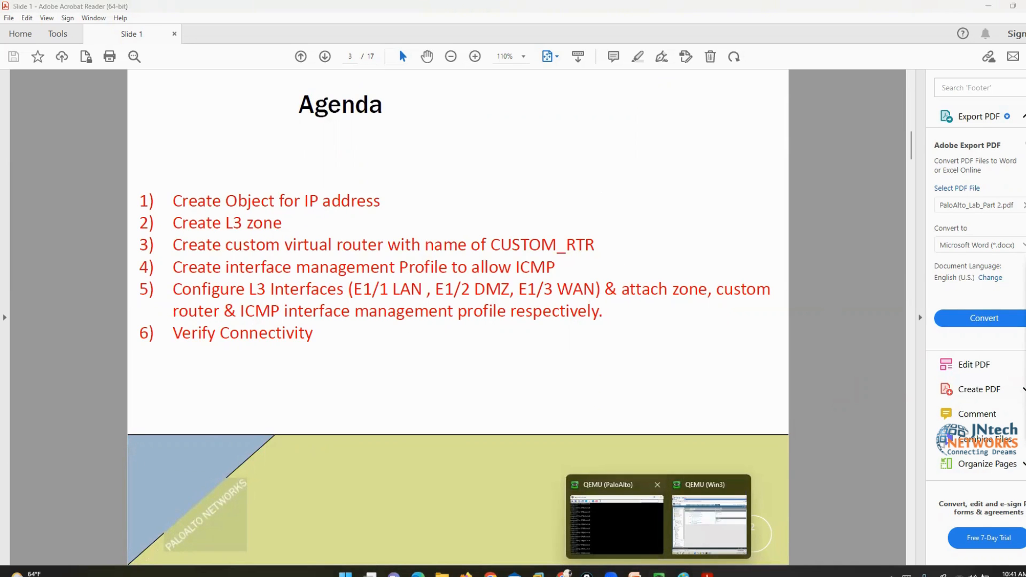
click(709, 524)
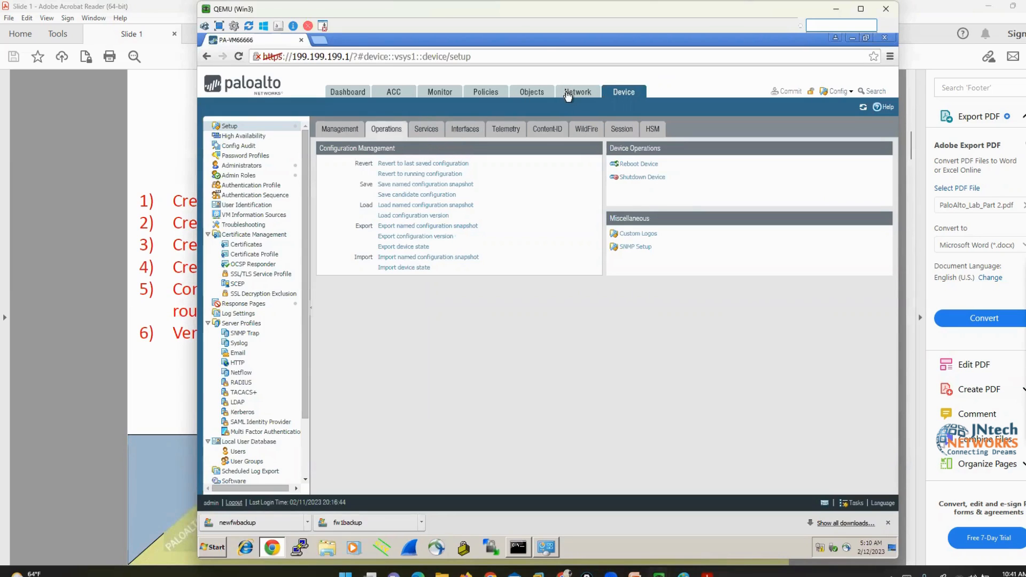
click(570, 95)
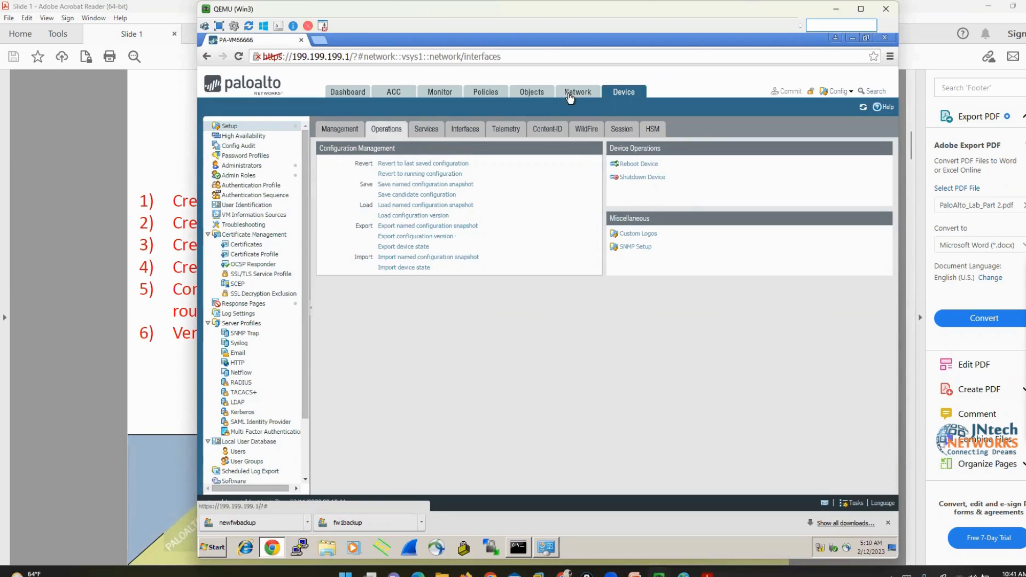
click(68, 275)
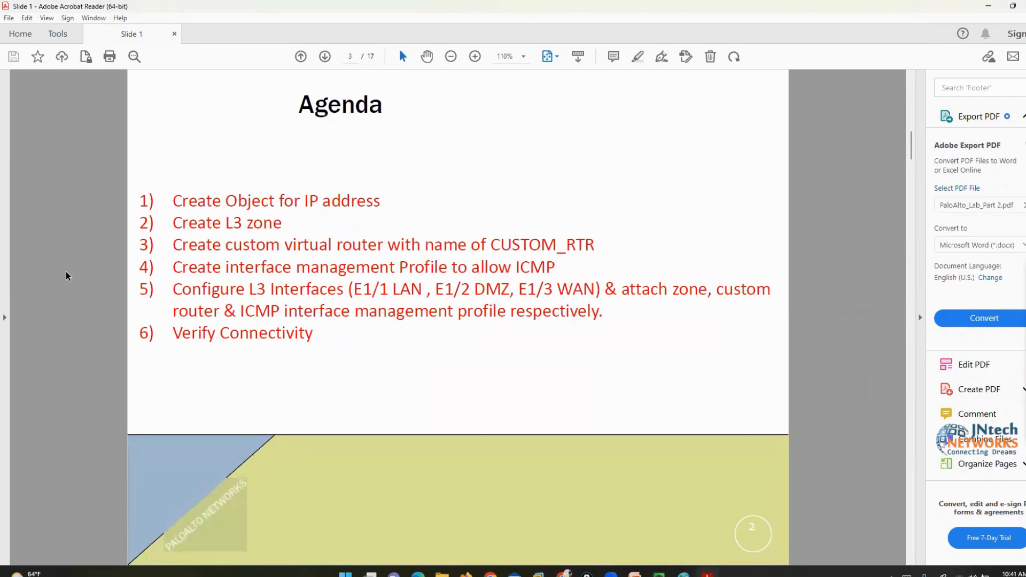
Draw freehand red brackets around 'Create Object for IP address', 'L3 zone' and CUSTOM_RTR
click(1006, 309)
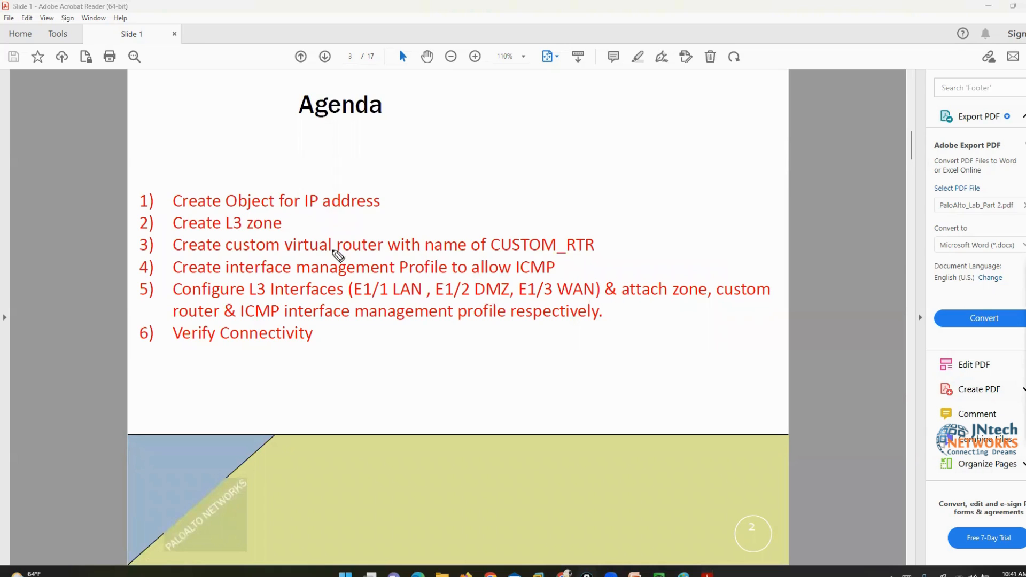
mouse_move(368, 187)
mouse_down()
mouse_move(395, 187)
mouse_move(398, 218)
mouse_up()
drag(172, 187, 160, 212)
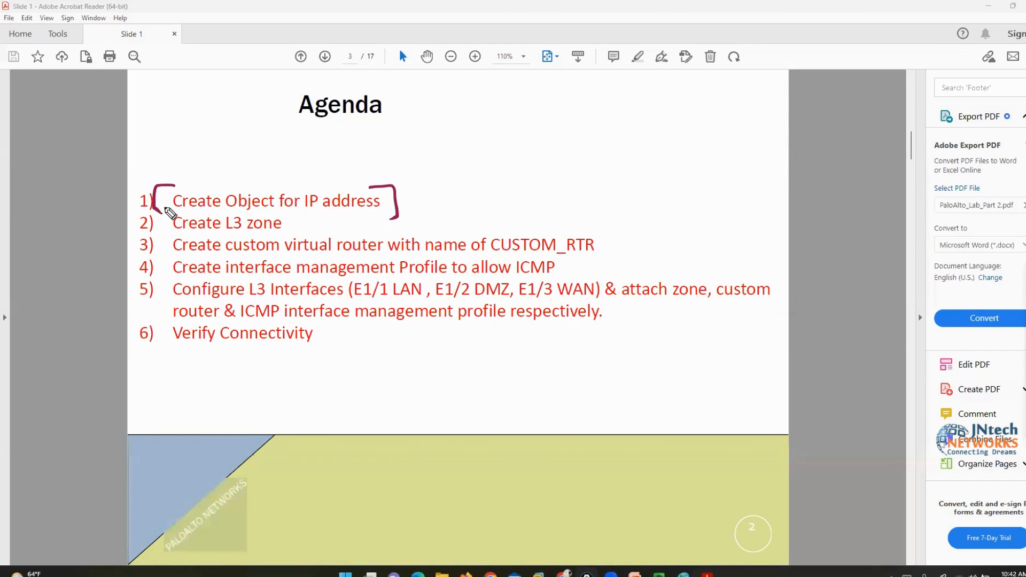
drag(273, 210, 289, 233)
drag(224, 212, 220, 238)
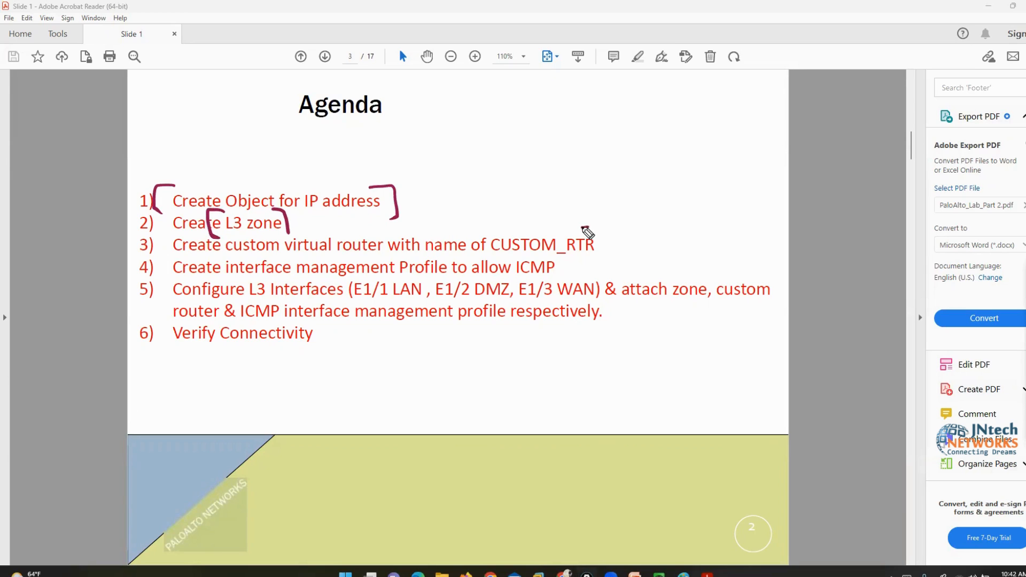
drag(583, 227, 604, 258)
mouse_move(495, 226)
mouse_down()
mouse_move(475, 230)
mouse_move(477, 253)
mouse_up()
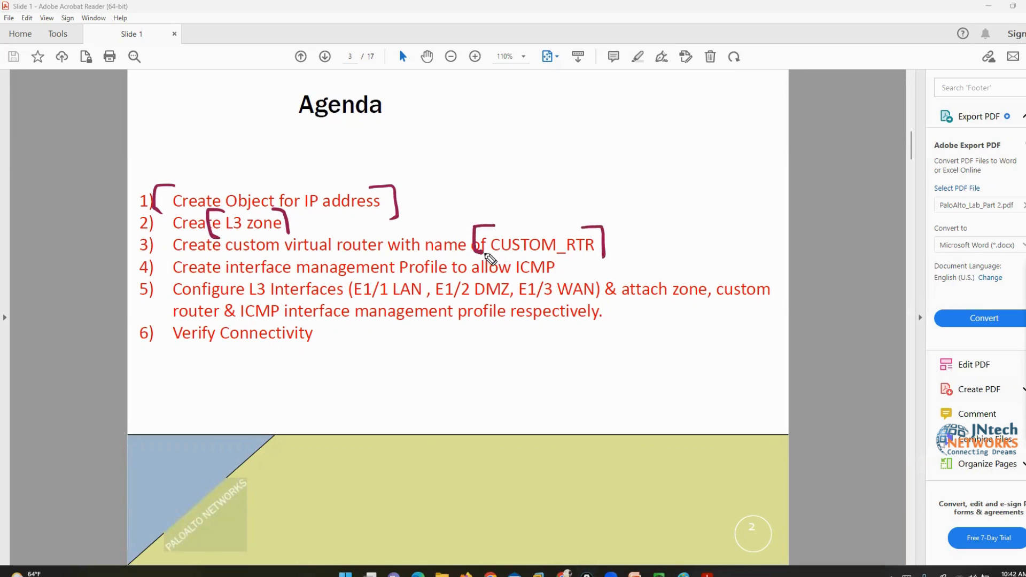